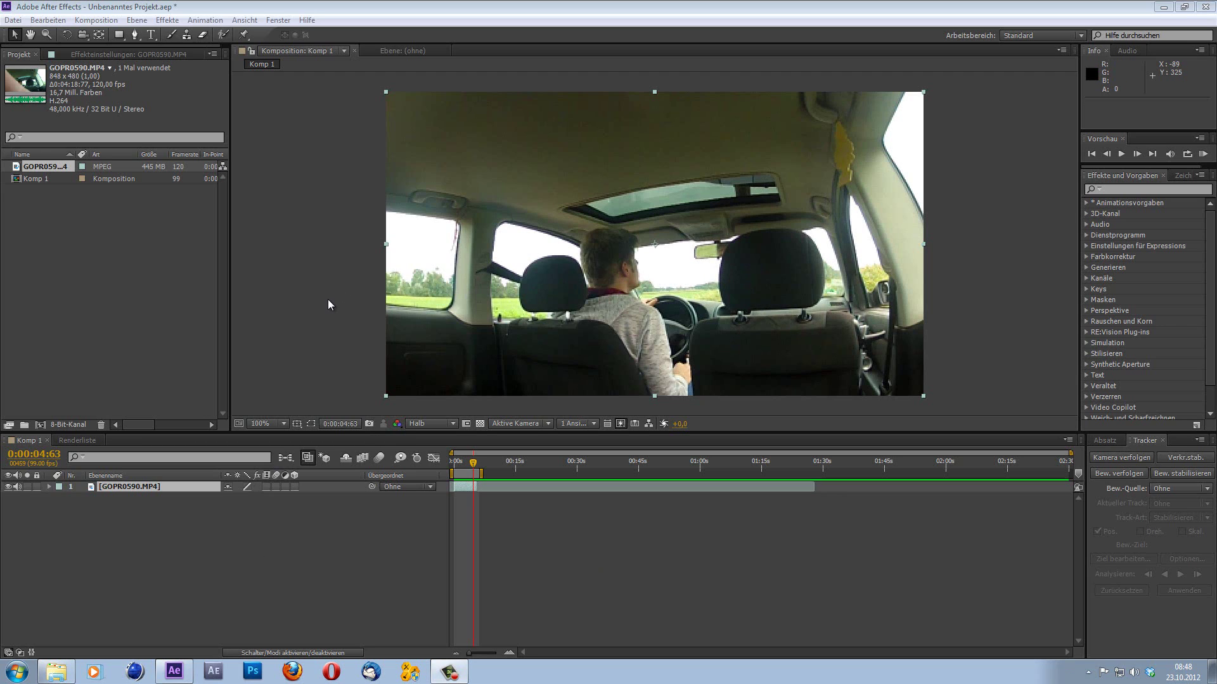
Step: Play a RAM preview of the GOPR0590.MP4 footage, then set the current time to 0:00:01:23
{"action": "left_click", "coordinate": [1208, 158]}
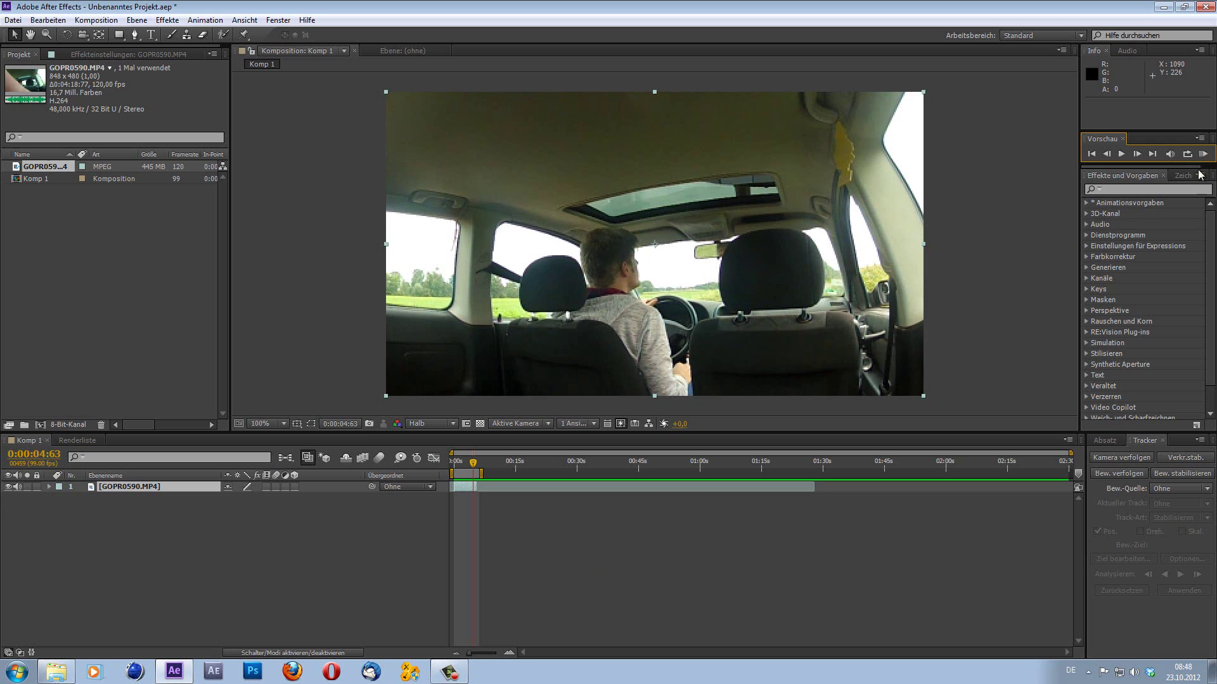
{"action": "left_click", "coordinate": [1204, 156]}
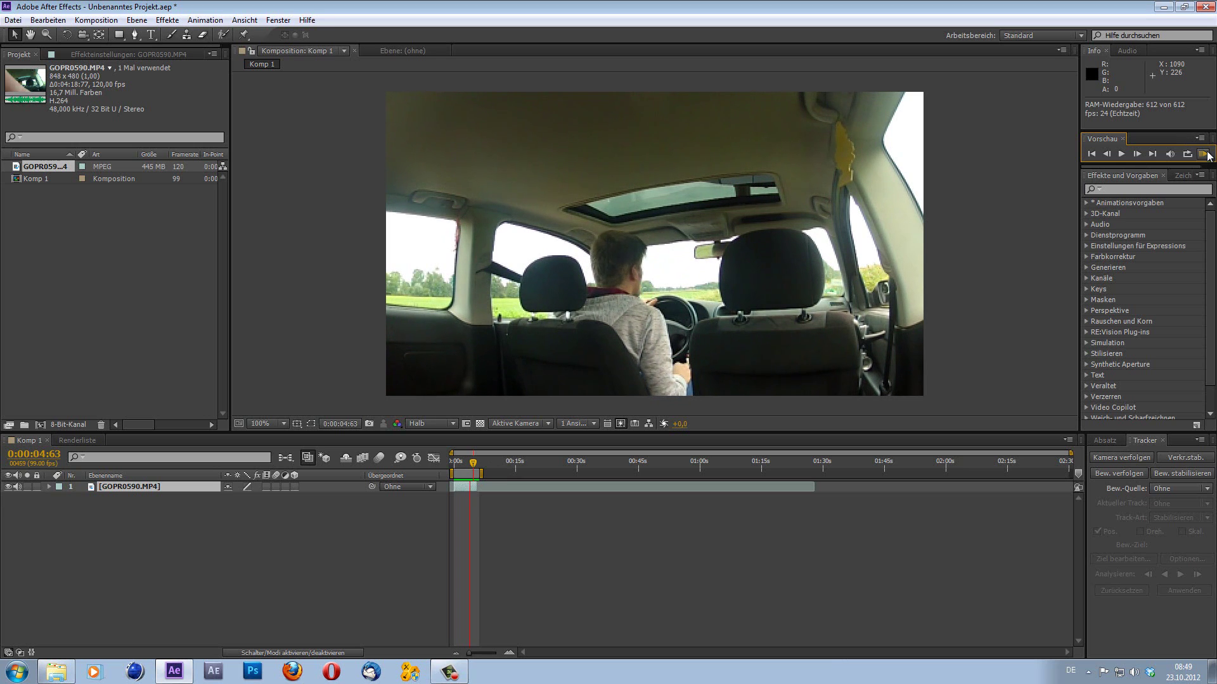
{"action": "left_click", "coordinate": [1148, 182]}
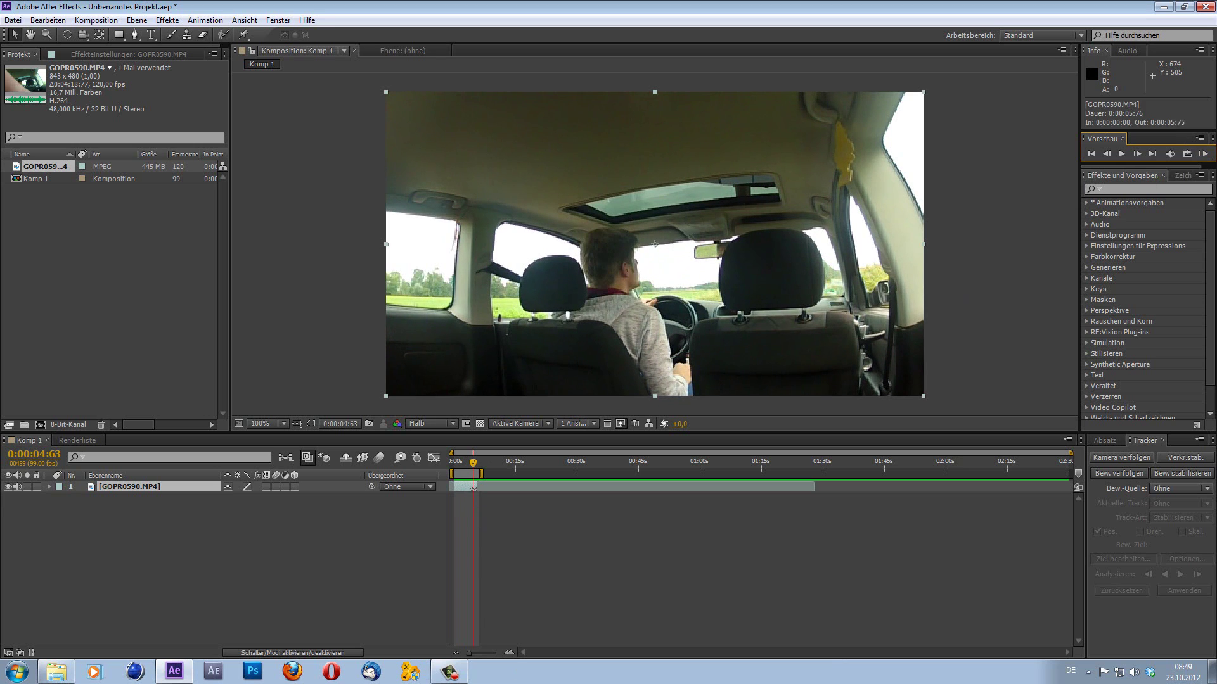
{"action": "left_click", "coordinate": [495, 445]}
{"action": "left_click", "coordinate": [459, 469]}
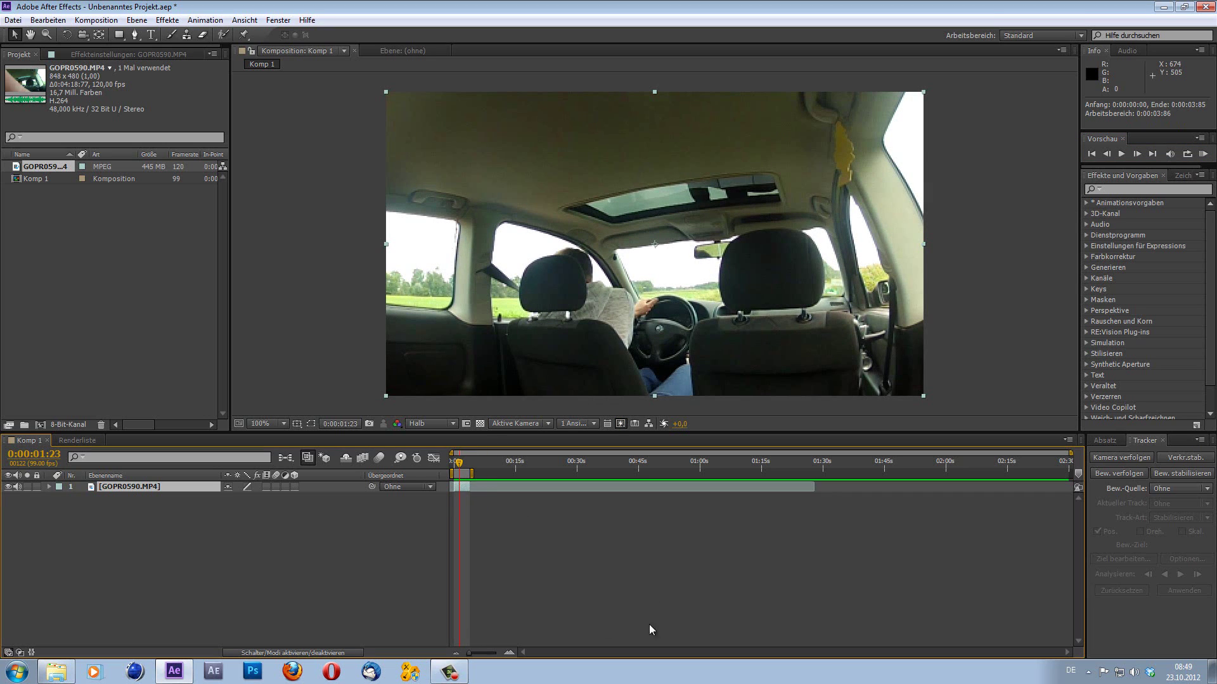
Step: Zoom the timeline to the first 14 seconds, scrub to 0:00:00:30, and deselect the layer and footage
{"action": "left_click_drag", "start_coordinate": [471, 653], "coordinate": [493, 653]}
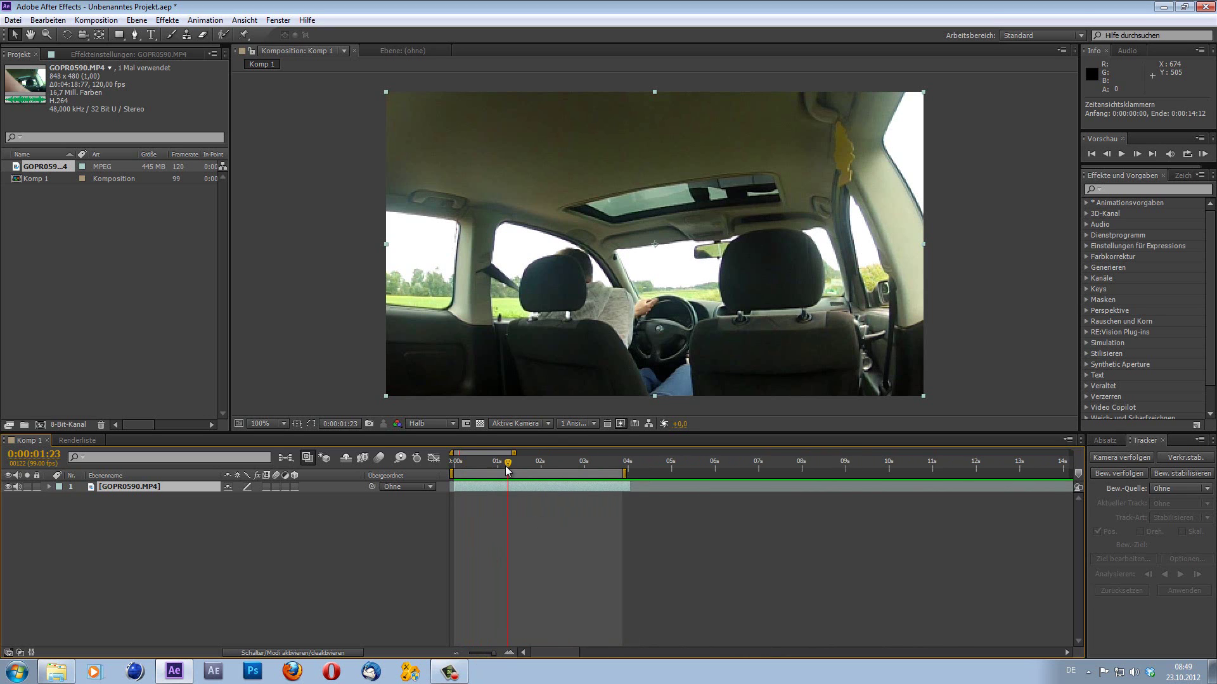
{"action": "left_click_drag", "start_coordinate": [507, 468], "coordinate": [549, 478]}
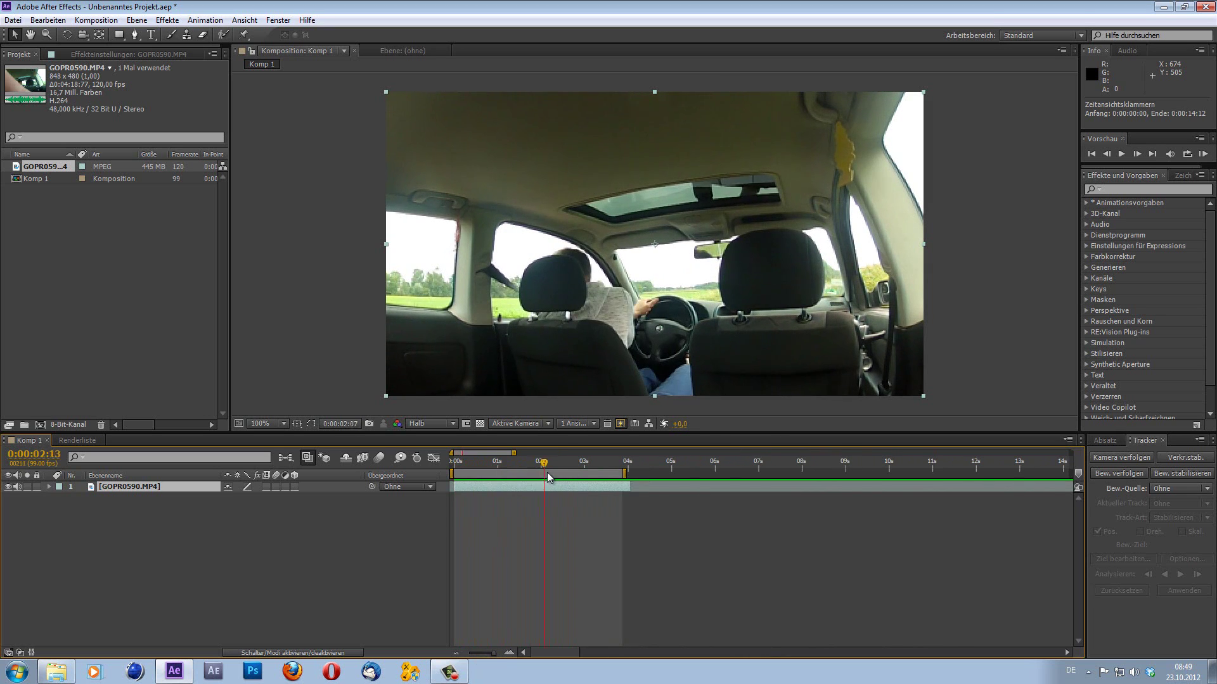
{"action": "left_click_drag", "start_coordinate": [549, 477], "coordinate": [467, 484]}
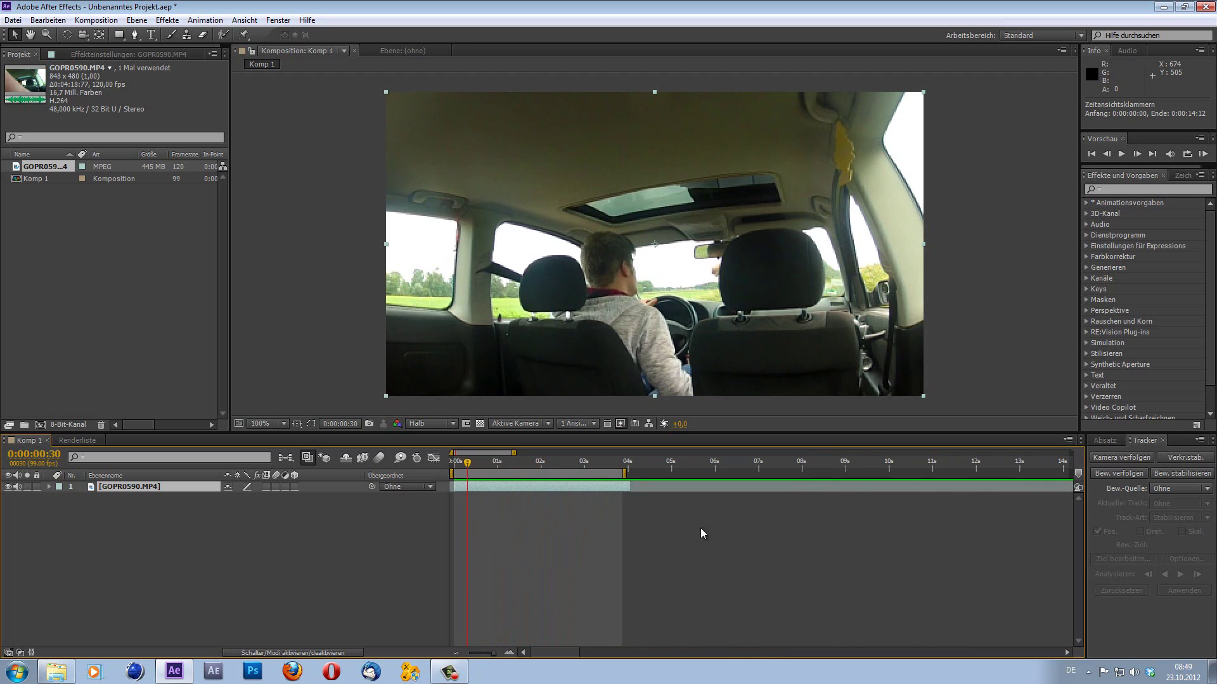
{"action": "left_click", "coordinate": [209, 522]}
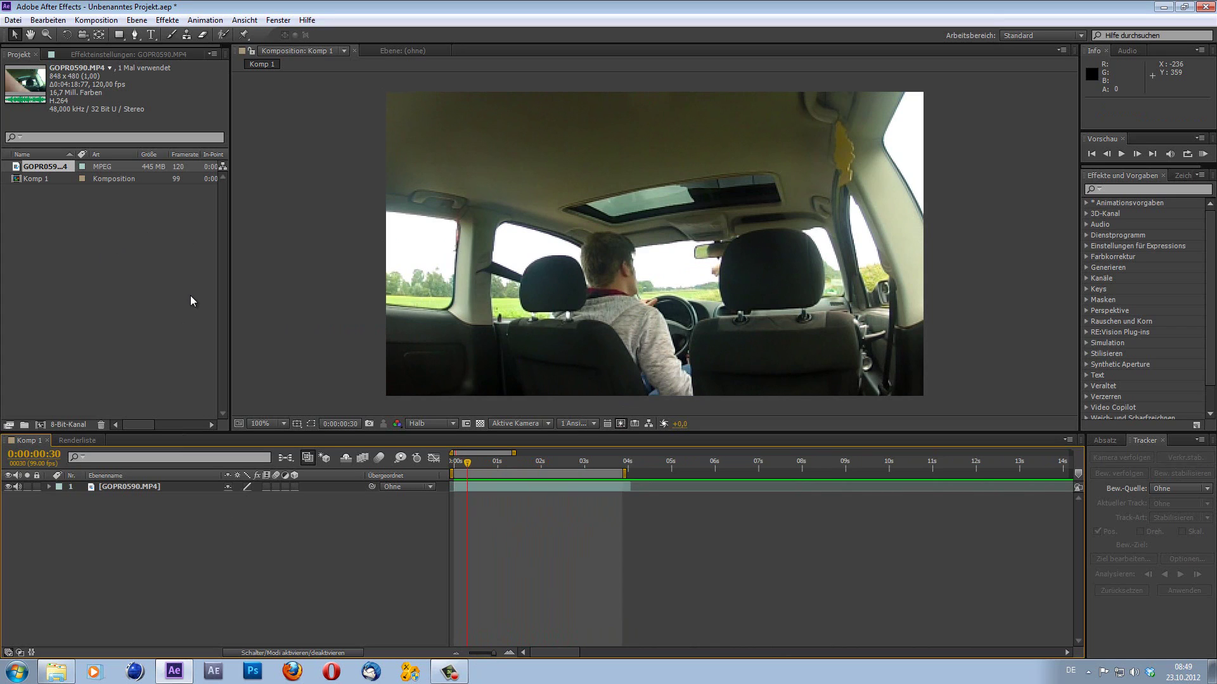
{"action": "left_click", "coordinate": [107, 284]}
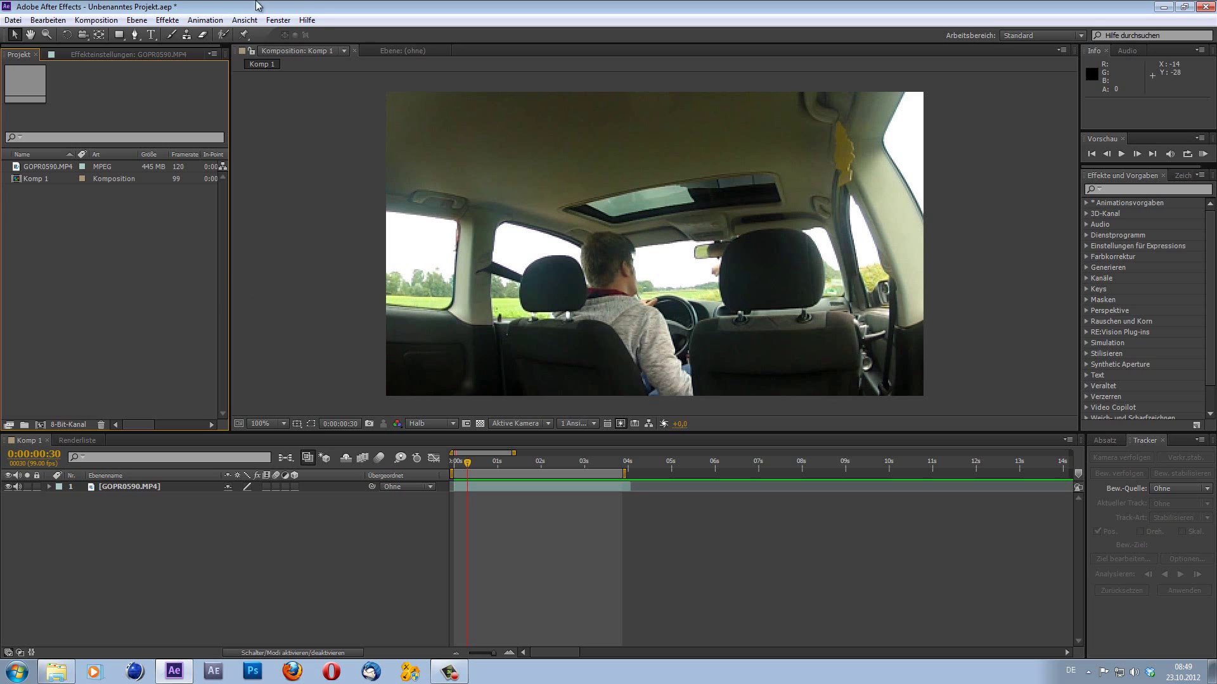
Step: Create a new solid layer with the default settings via Ebene > Neu > Farbfläche
{"action": "key", "text": "alt+e"}
{"action": "key", "text": "Escape"}
{"action": "left_click", "coordinate": [137, 20]}
{"action": "mouse_move", "coordinate": [152, 38]}
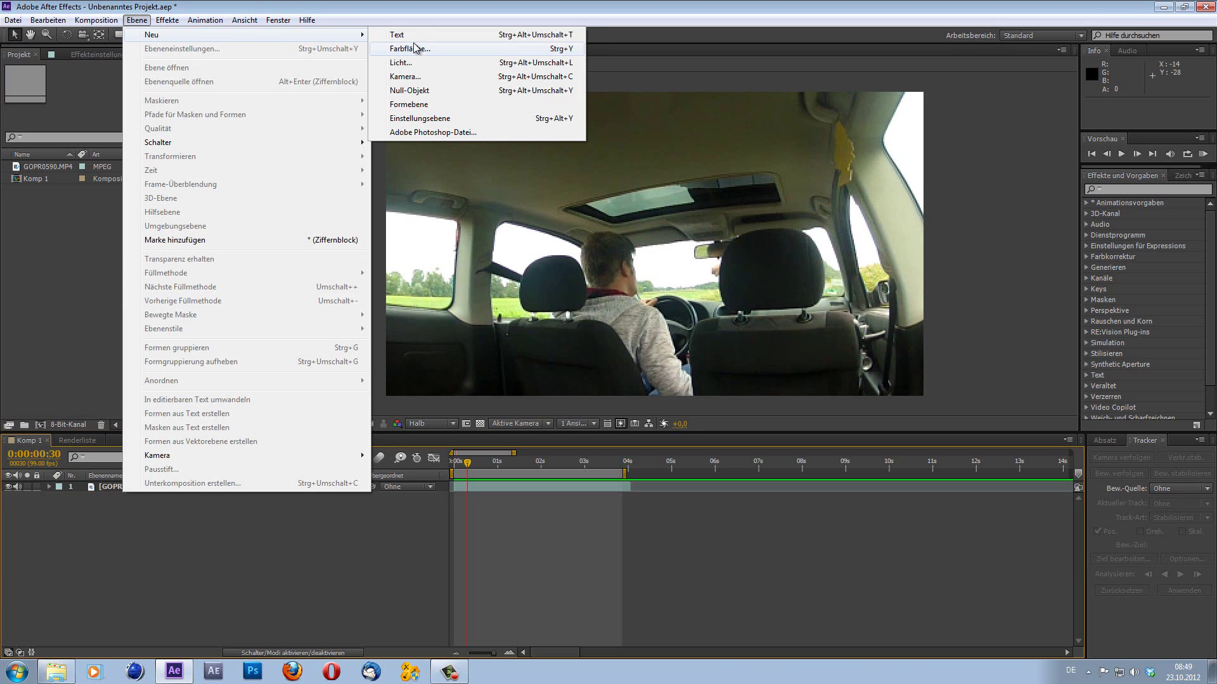
{"action": "left_click", "coordinate": [422, 48]}
{"action": "left_click", "coordinate": [223, 255]}
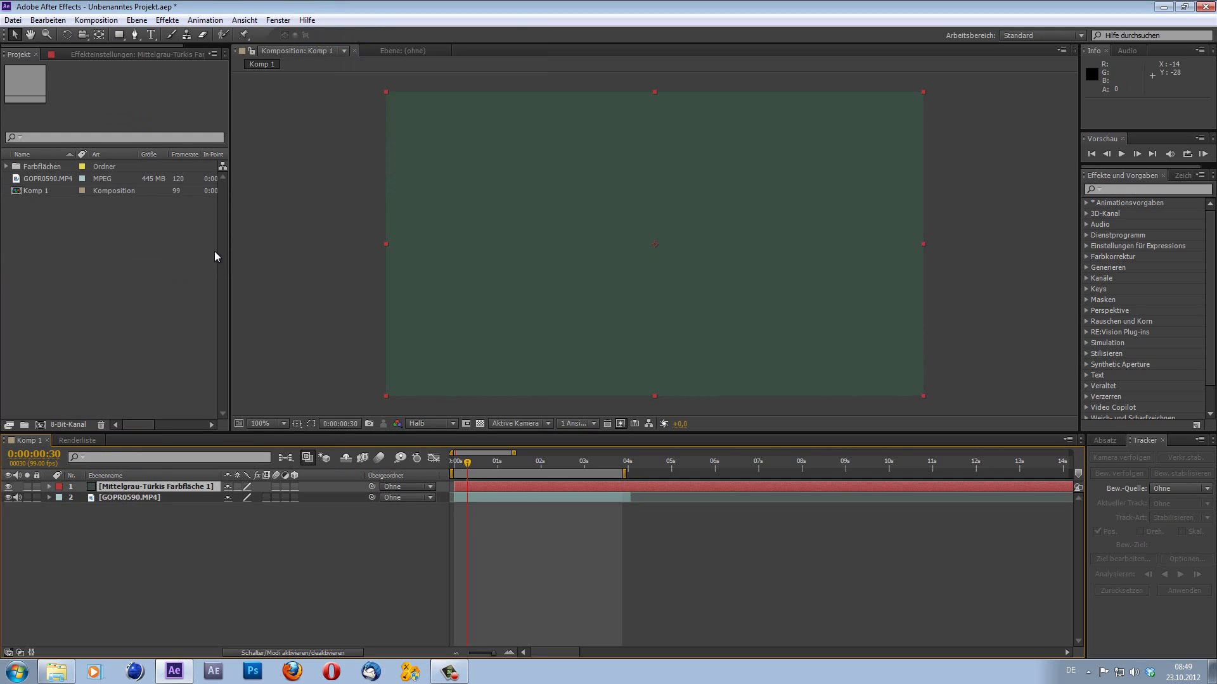
Step: Apply the Video Copilot Element effect to the solid and open its Scene Setup
{"action": "left_click", "coordinate": [167, 20]}
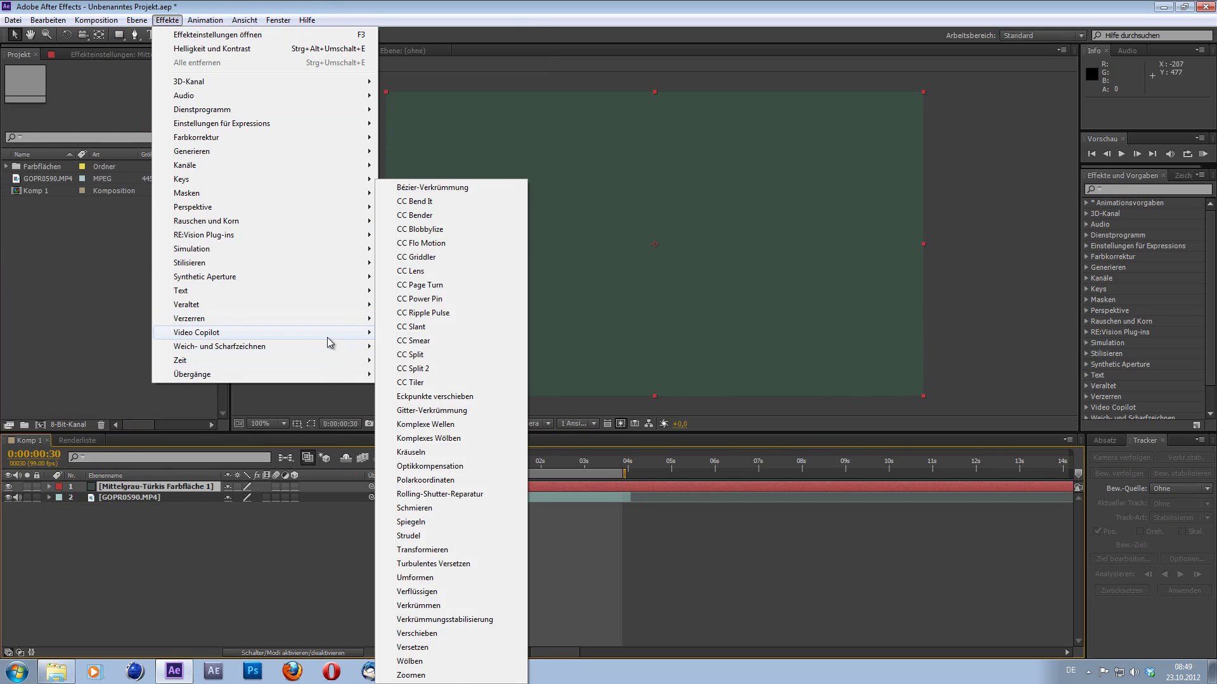
{"action": "mouse_move", "coordinate": [329, 333]}
{"action": "left_click", "coordinate": [401, 334]}
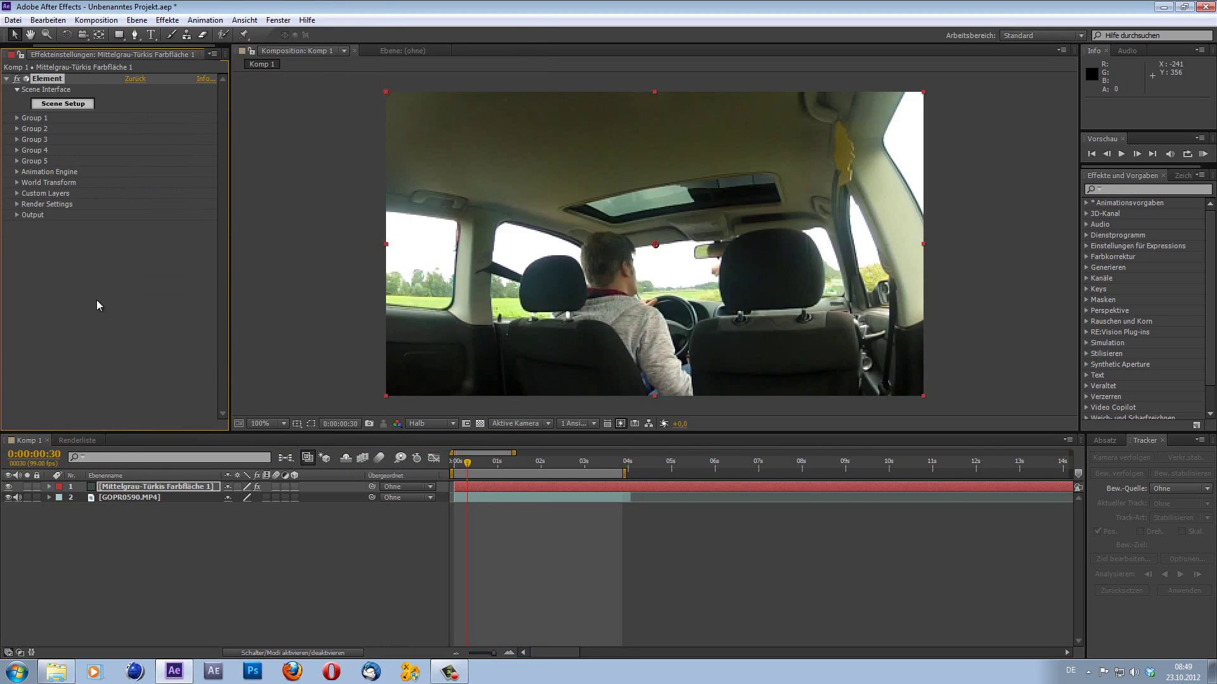
{"action": "left_click", "coordinate": [60, 103]}
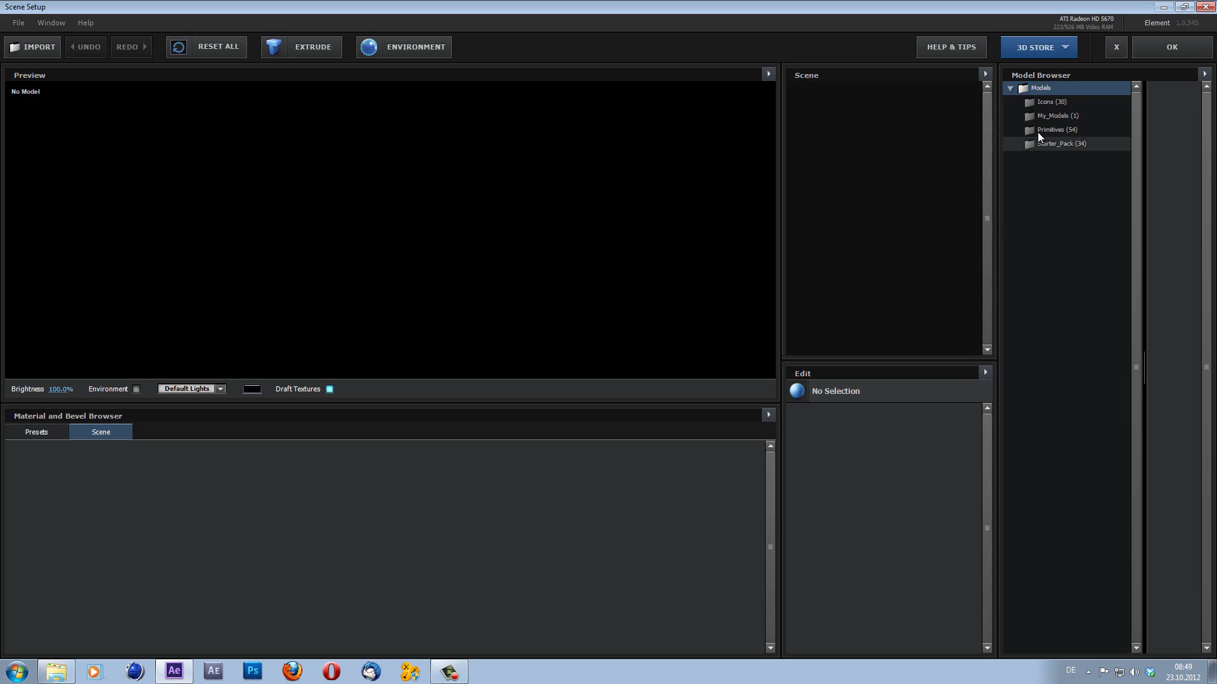
Step: Import sword(quads).obj from the Projectile Weapons Pack folder into the Element scene
{"action": "left_click", "coordinate": [1204, 74]}
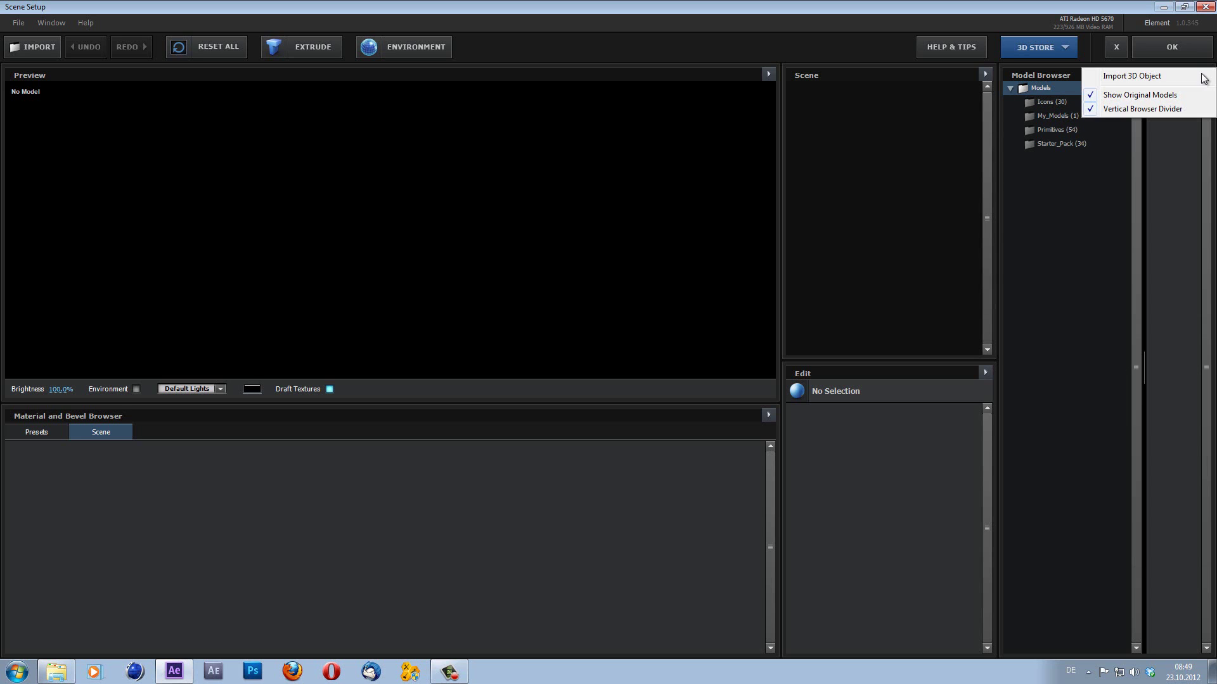
{"action": "left_click", "coordinate": [1128, 77]}
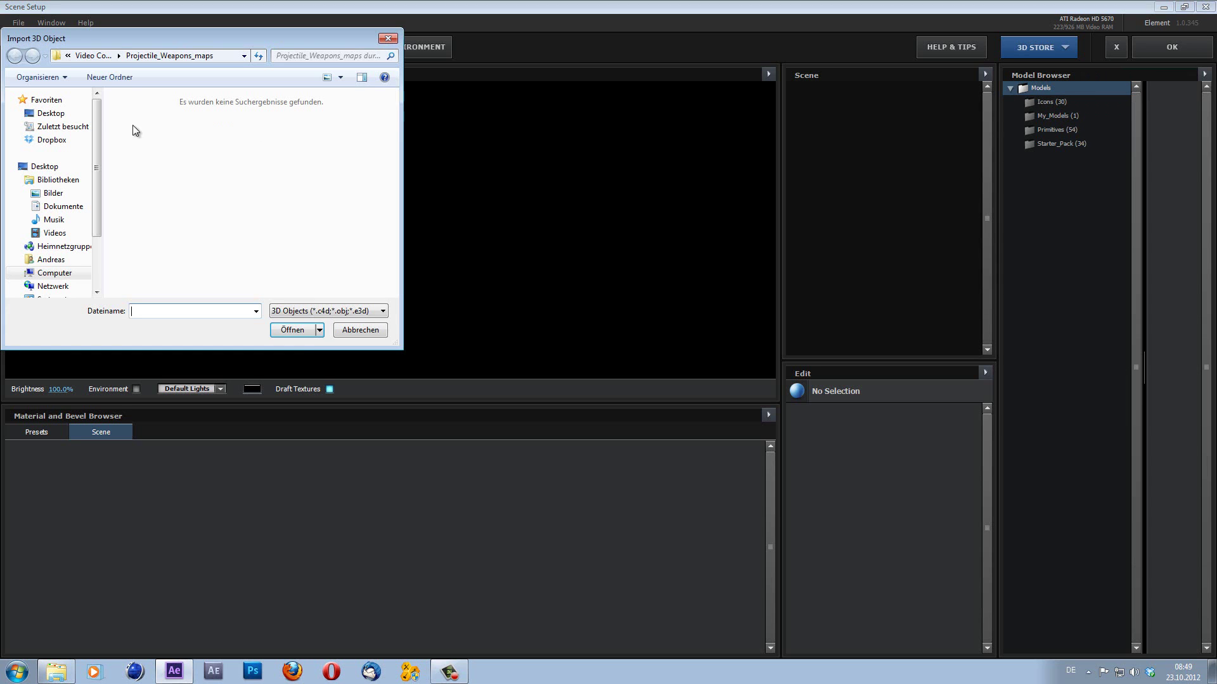
{"action": "left_click", "coordinate": [98, 57]}
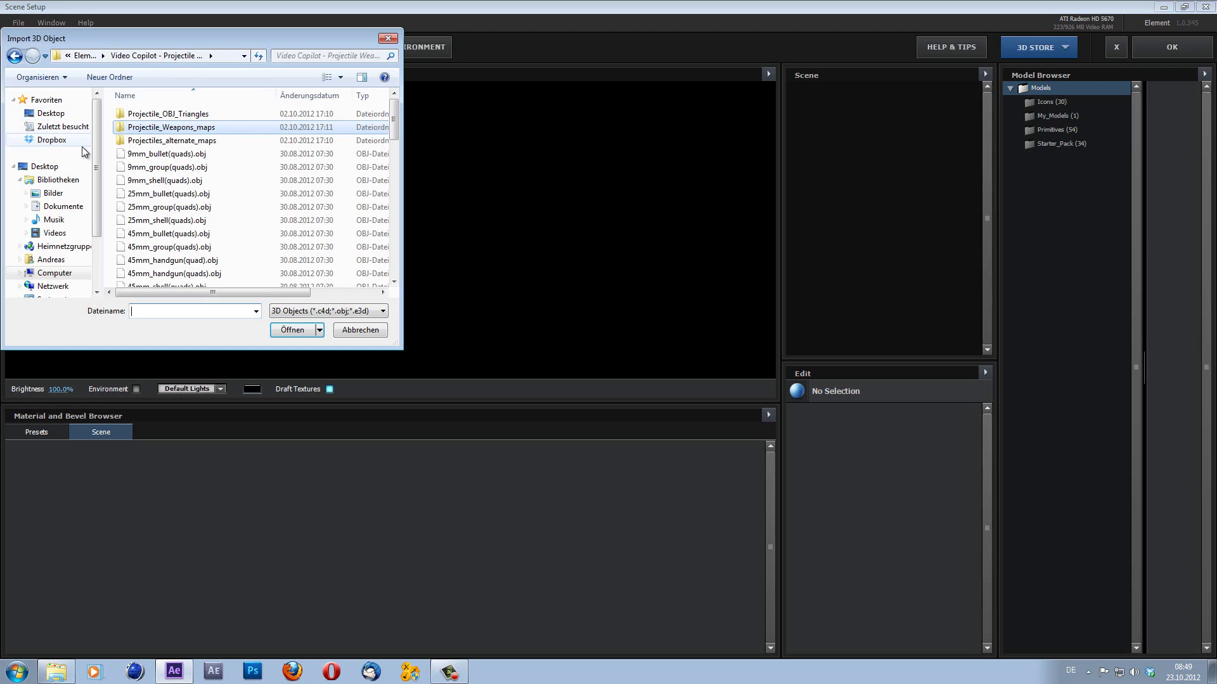
{"action": "left_click", "coordinate": [84, 56]}
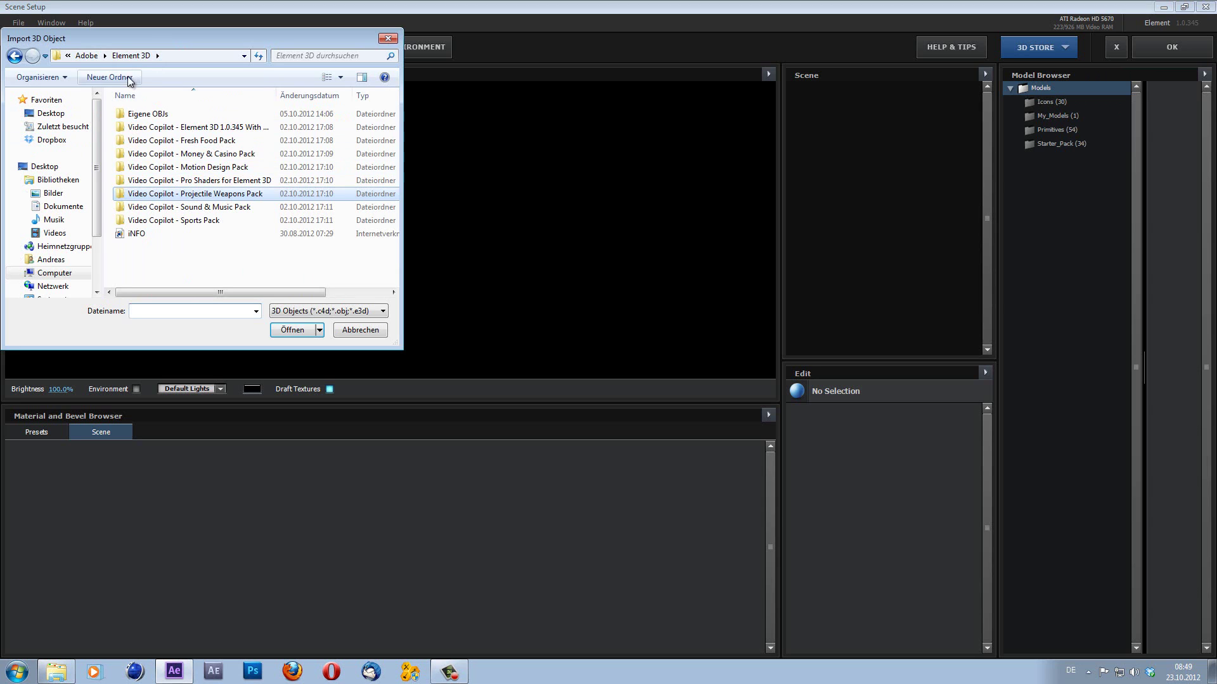
{"action": "double_click", "coordinate": [193, 198]}
{"action": "left_click_drag", "start_coordinate": [394, 120], "coordinate": [377, 291]}
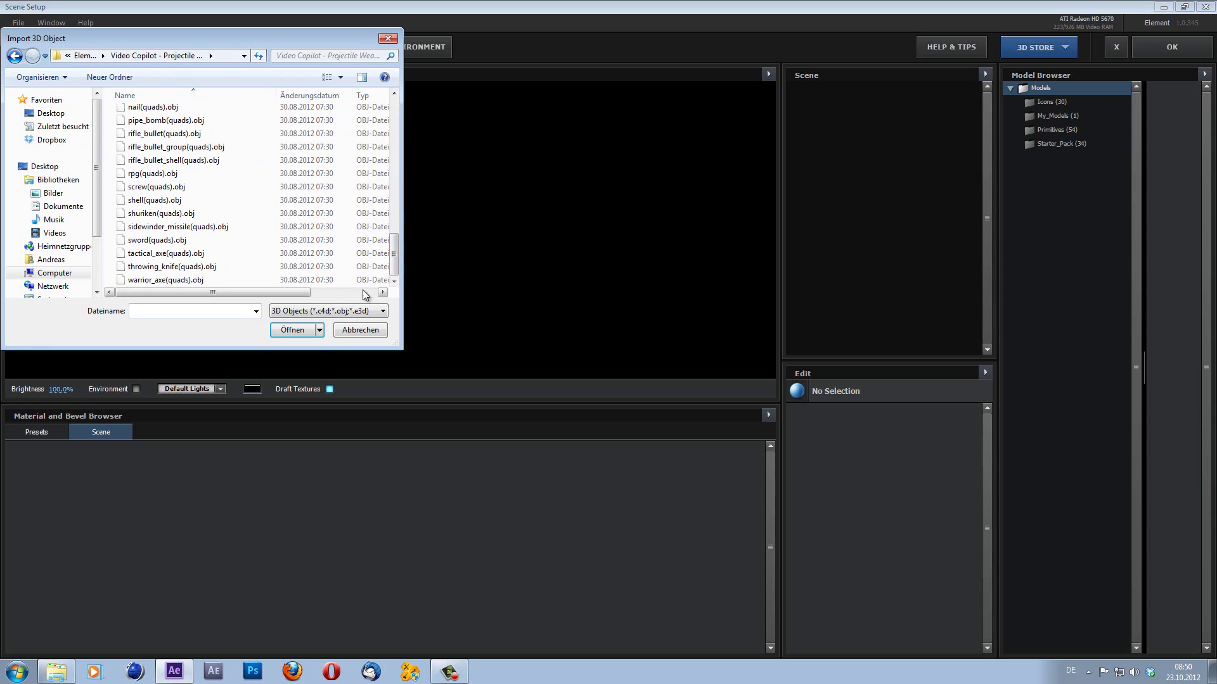
{"action": "left_click", "coordinate": [199, 241]}
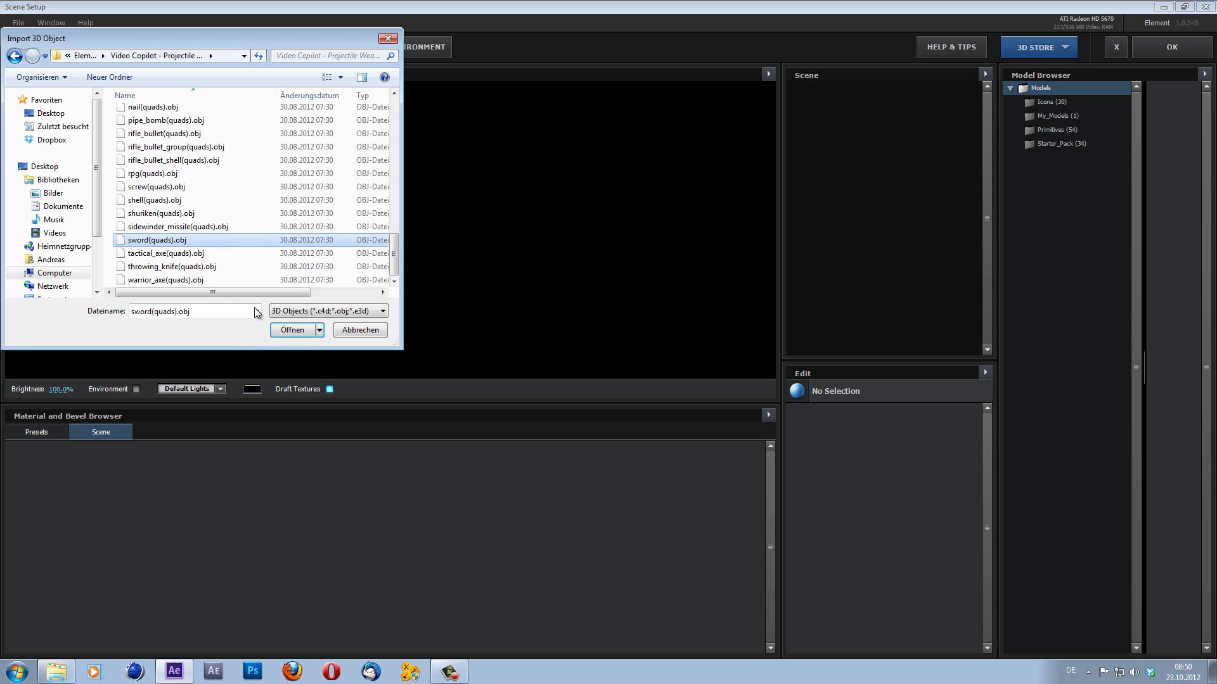
{"action": "left_click", "coordinate": [292, 330]}
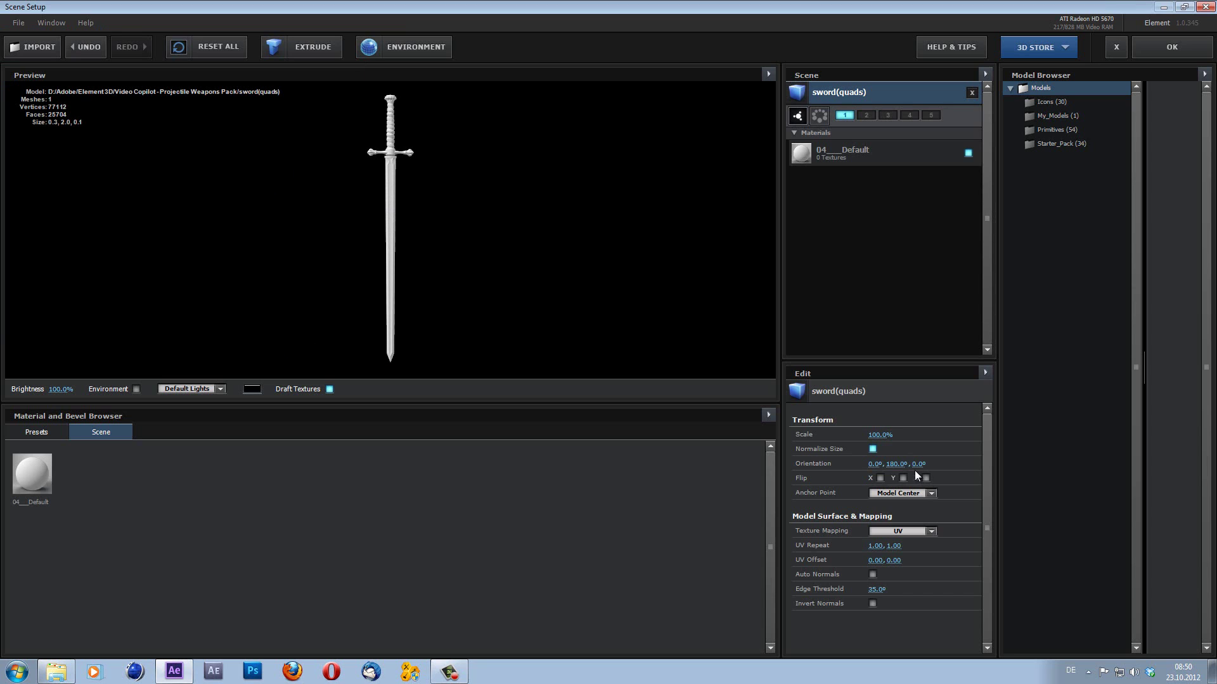
Step: Start loading a Diffuse texture file for the 04___Default material and browse to the Projectile Weapons Pack folder
{"action": "left_click", "coordinate": [845, 160]}
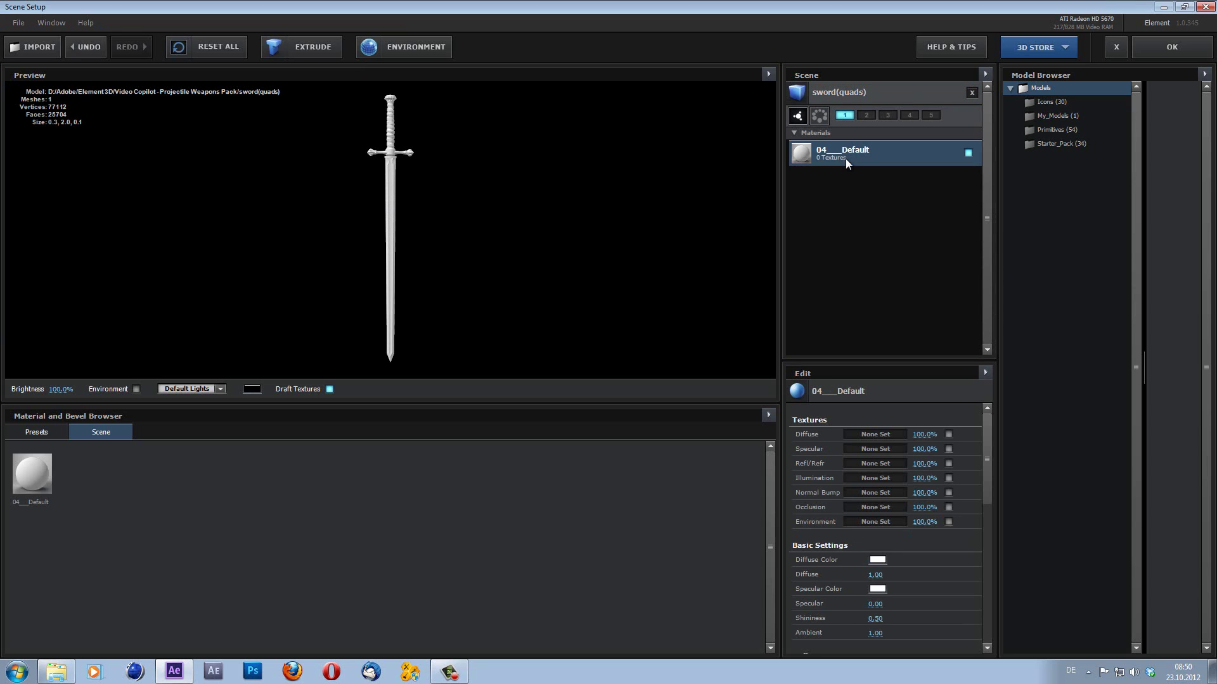
{"action": "left_click", "coordinate": [876, 434]}
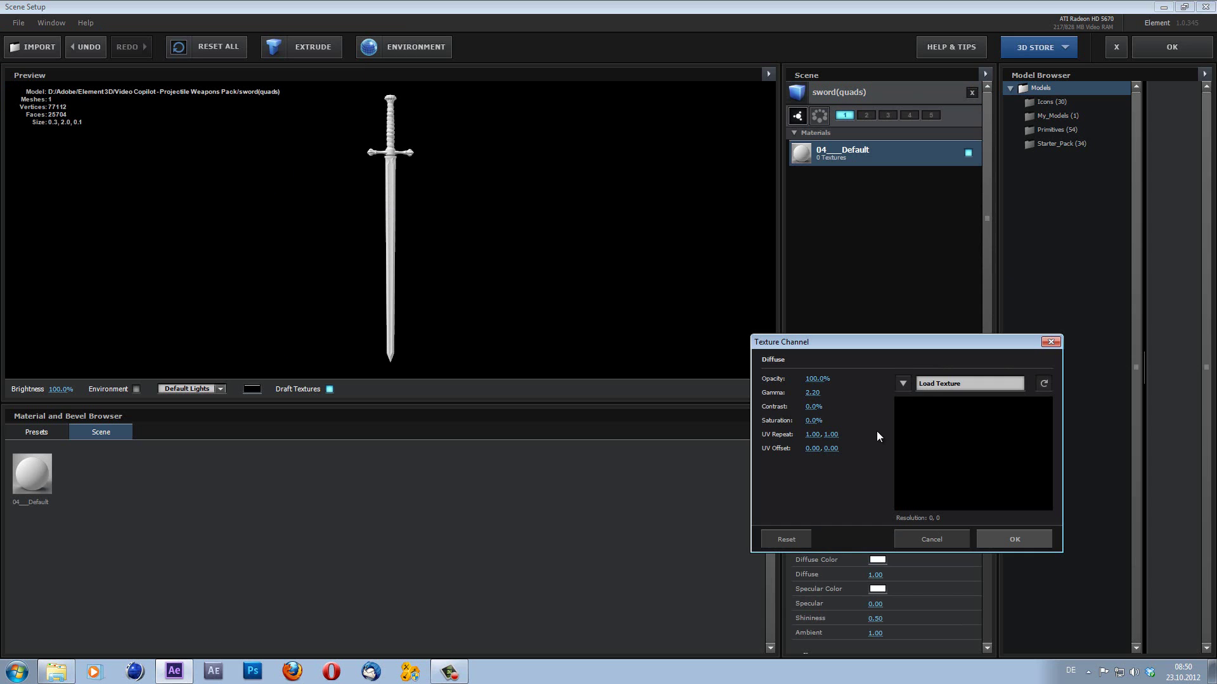
{"action": "left_click", "coordinate": [907, 387]}
{"action": "left_click", "coordinate": [919, 384]}
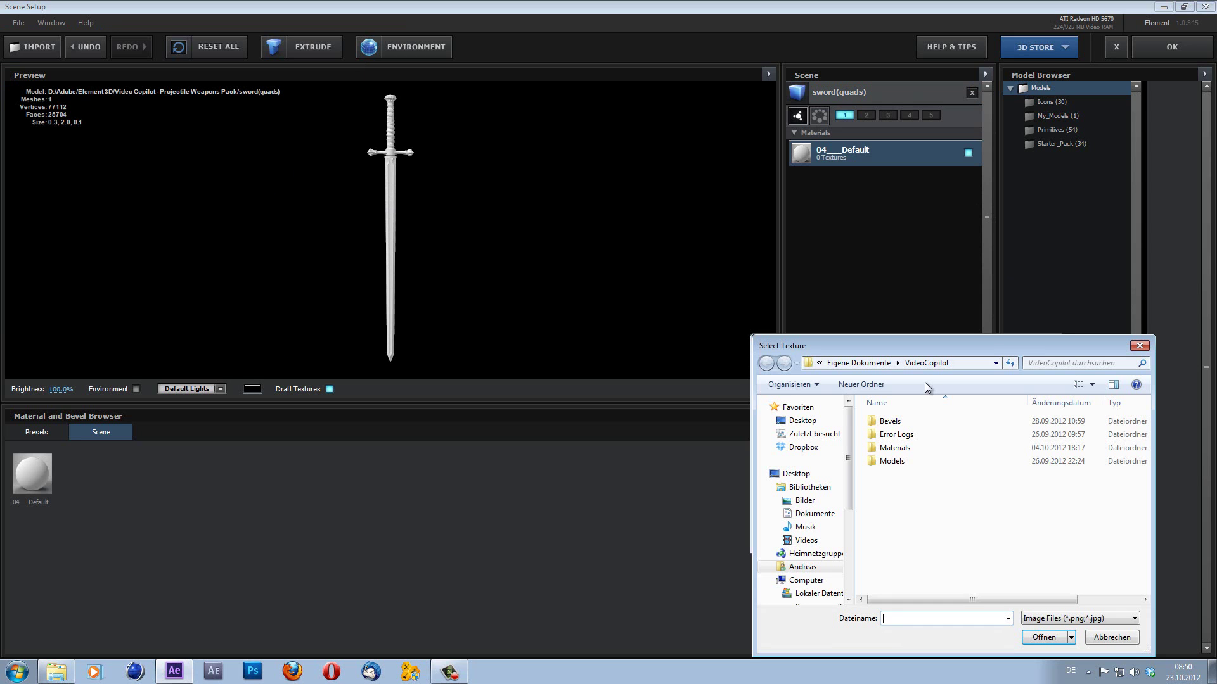
{"action": "left_click_drag", "start_coordinate": [877, 343], "coordinate": [652, 313]}
{"action": "scroll", "coordinate": [627, 556], "scroll_direction": "down", "scroll_amount": 4}
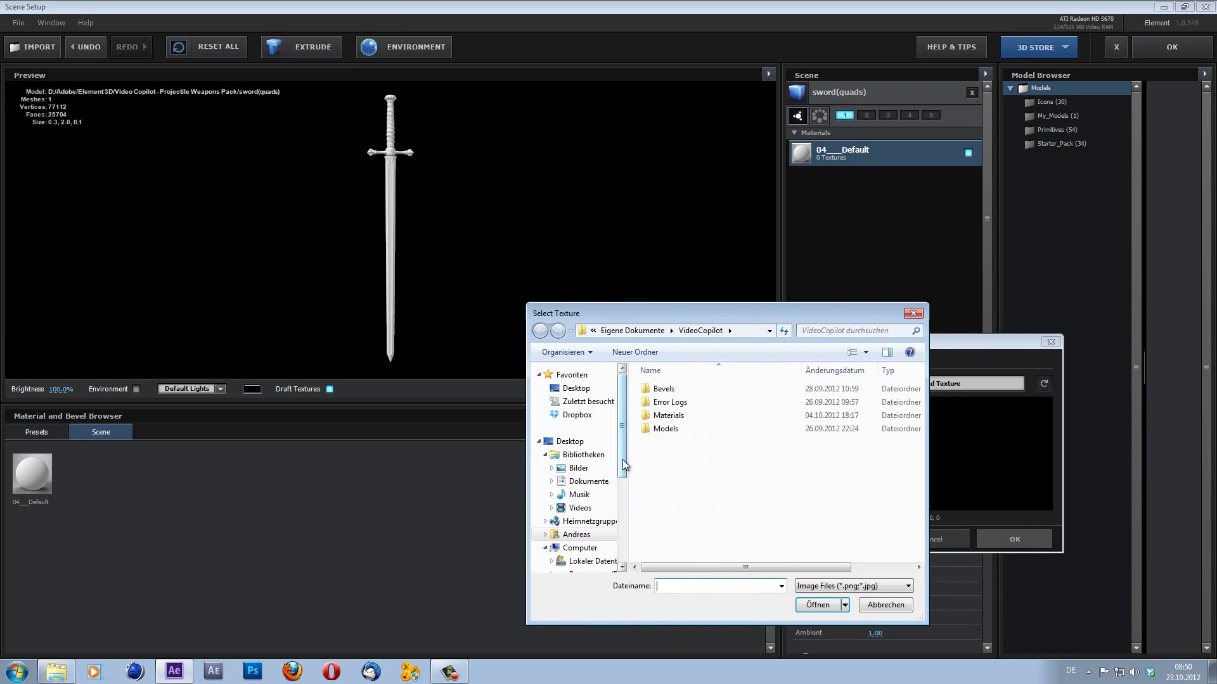
{"action": "left_click", "coordinate": [589, 423]}
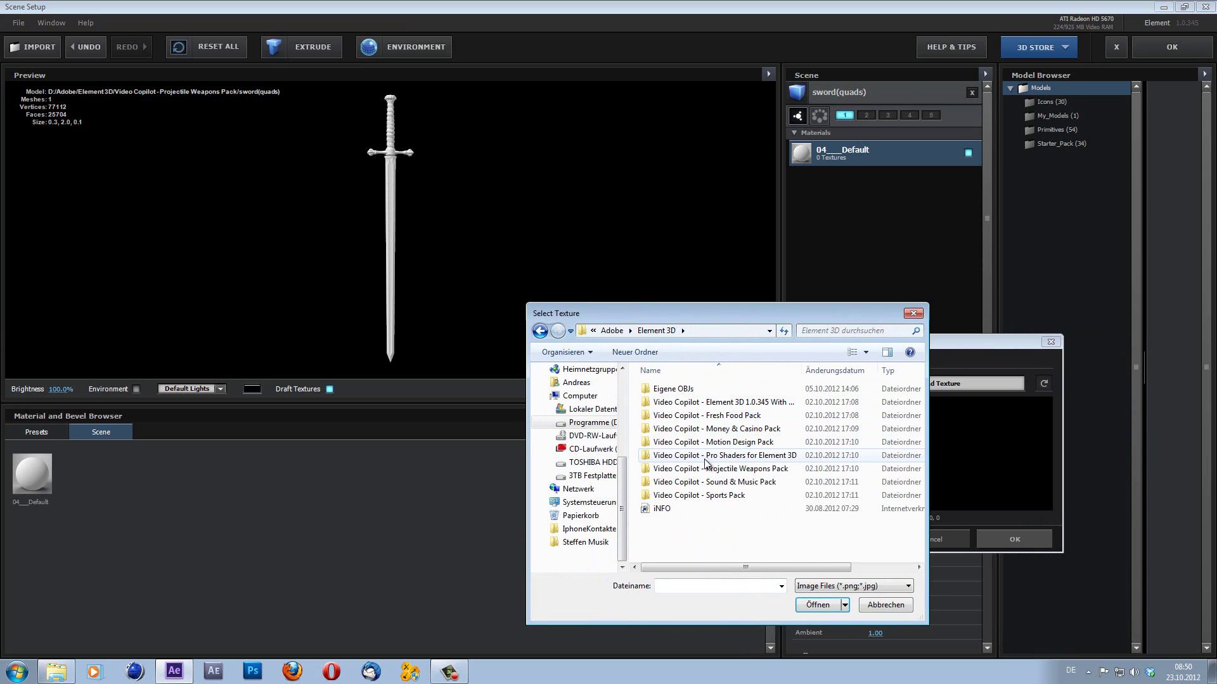
{"action": "double_click", "coordinate": [701, 469]}
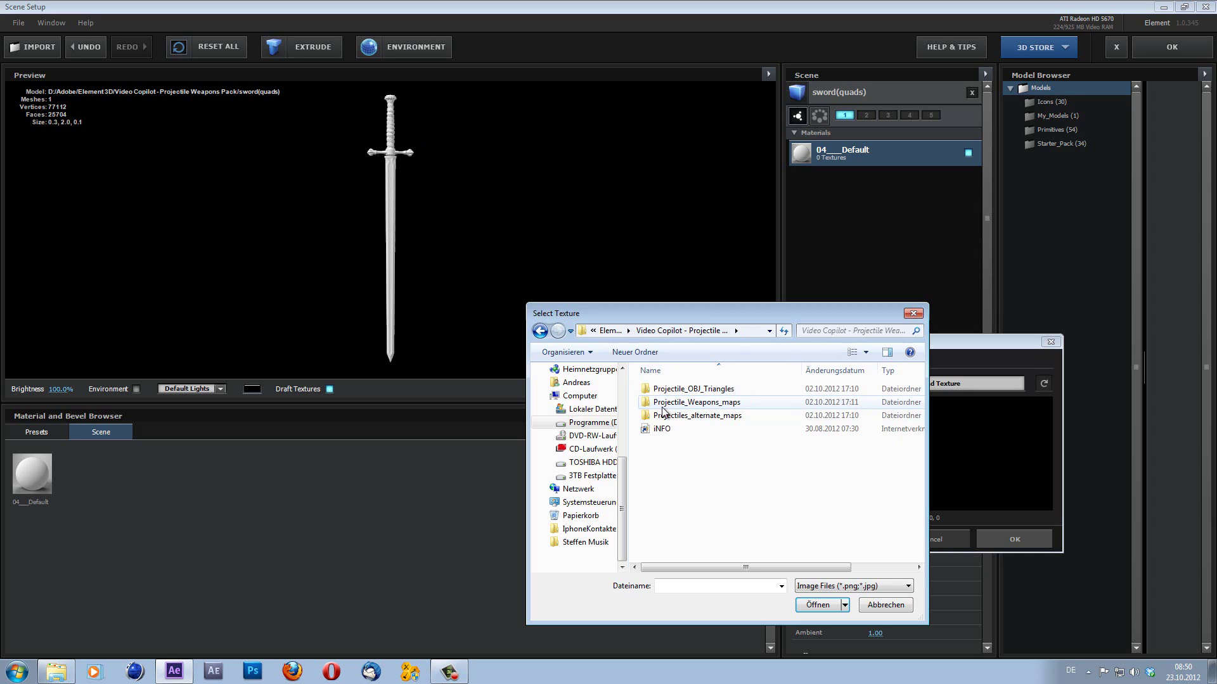
Step: Load sword_diffuse.jpg from Projectile_Weapons_maps as the Diffuse texture and spin the sword to check it
{"action": "double_click", "coordinate": [698, 406]}
{"action": "scroll", "coordinate": [917, 450], "scroll_direction": "down", "scroll_amount": 2}
{"action": "scroll", "coordinate": [915, 450], "scroll_direction": "down", "scroll_amount": 10}
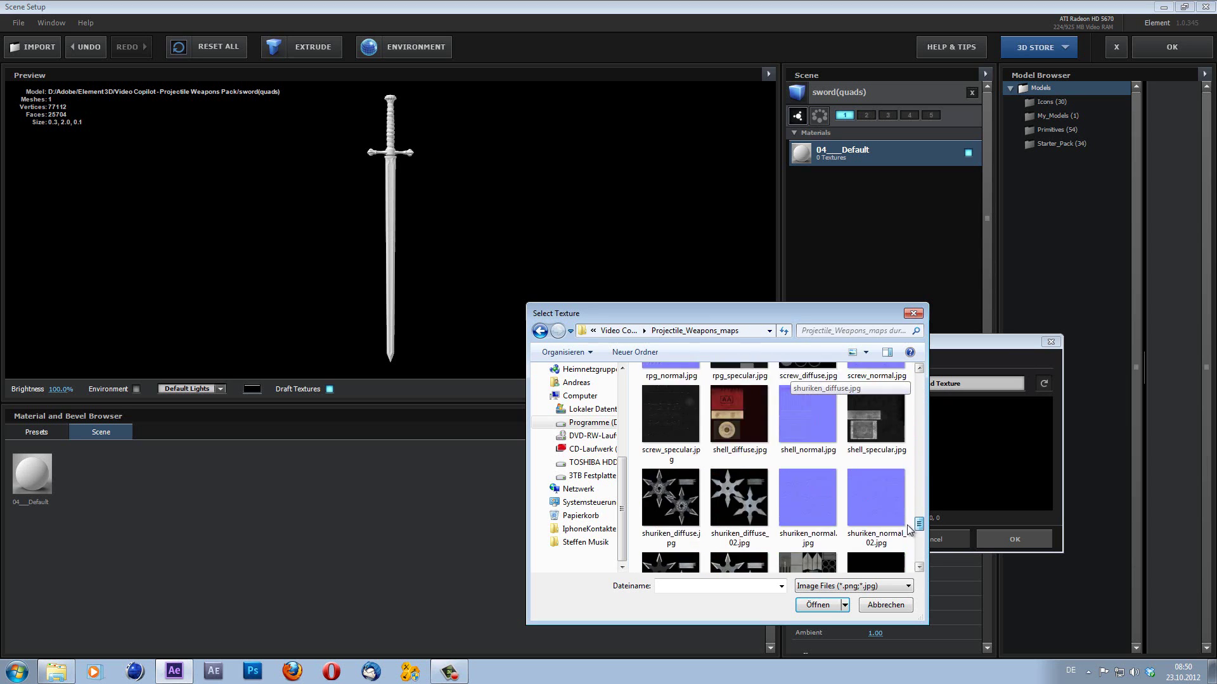
{"action": "left_click", "coordinate": [809, 494]}
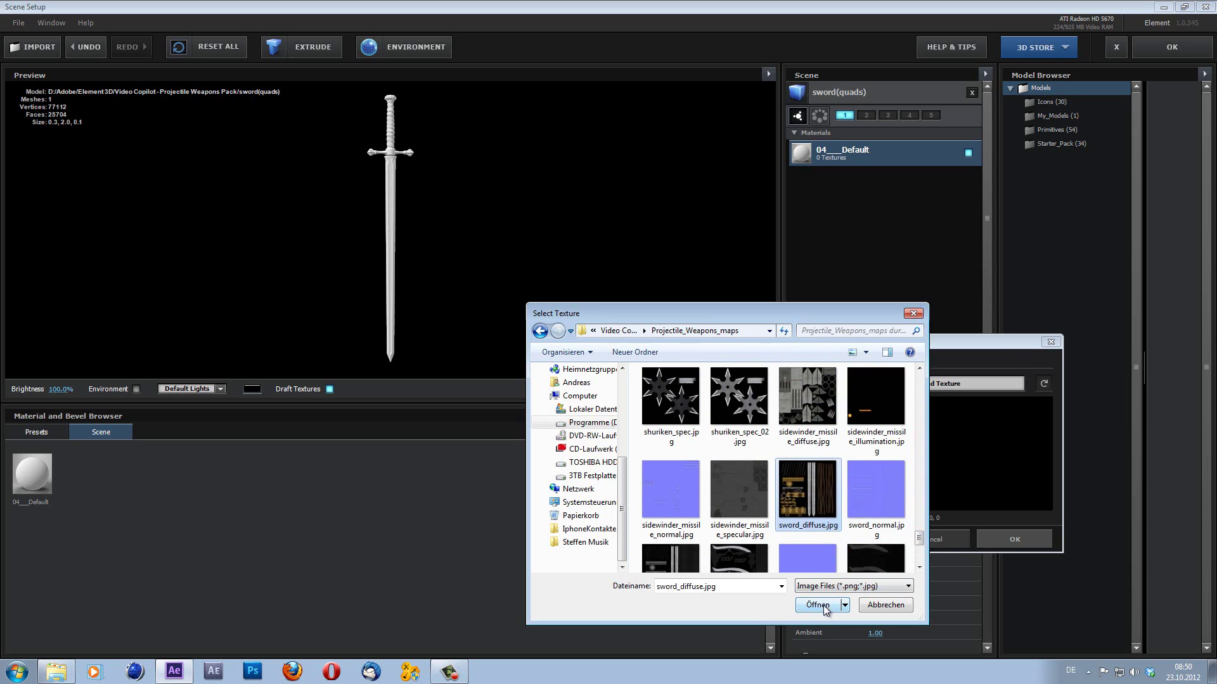
{"action": "left_click", "coordinate": [818, 607]}
{"action": "left_click", "coordinate": [1002, 541]}
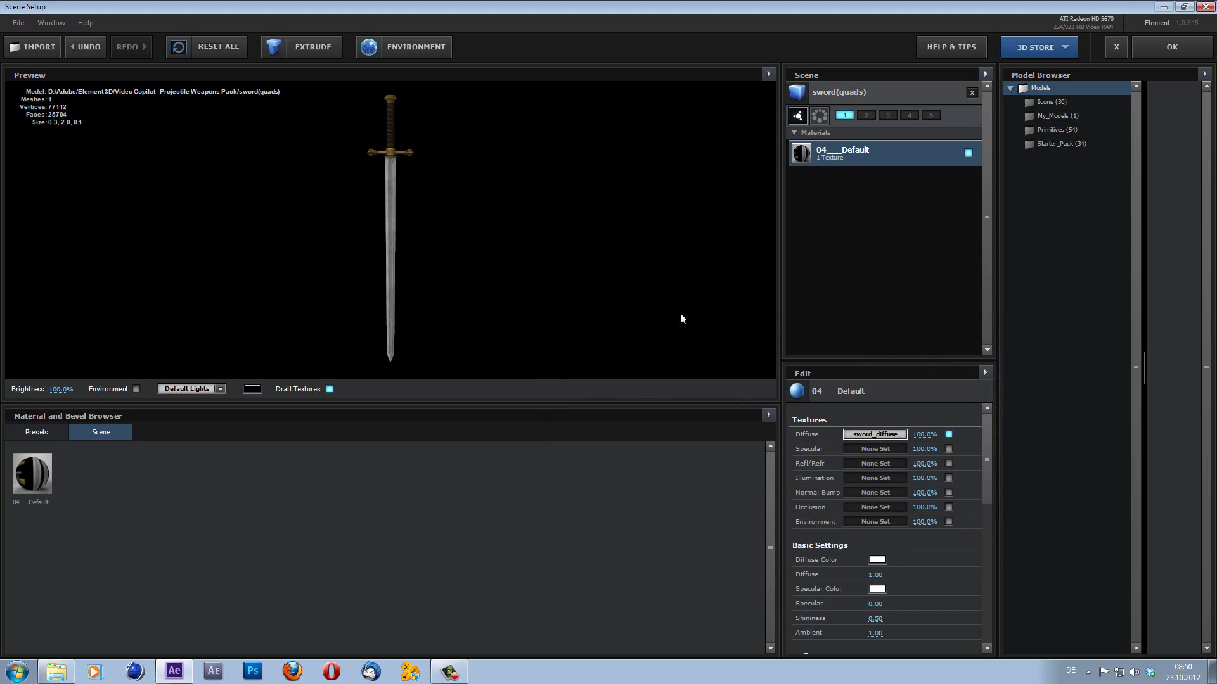
{"action": "mouse_move", "coordinate": [681, 317]}
{"action": "left_mouse_down"}
{"action": "mouse_move", "coordinate": [177, 179]}
{"action": "mouse_move", "coordinate": [694, 262]}
{"action": "mouse_move", "coordinate": [601, 219]}
{"action": "left_mouse_up"}
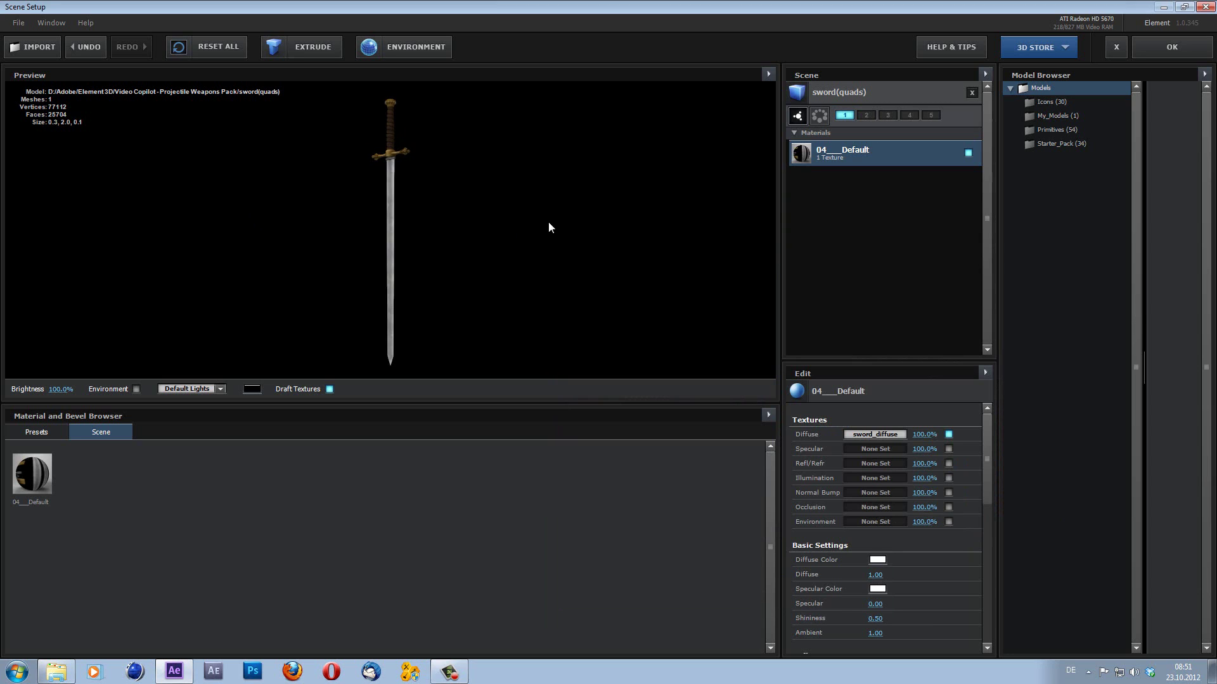
{"action": "left_click_drag", "start_coordinate": [990, 489], "coordinate": [991, 567]}
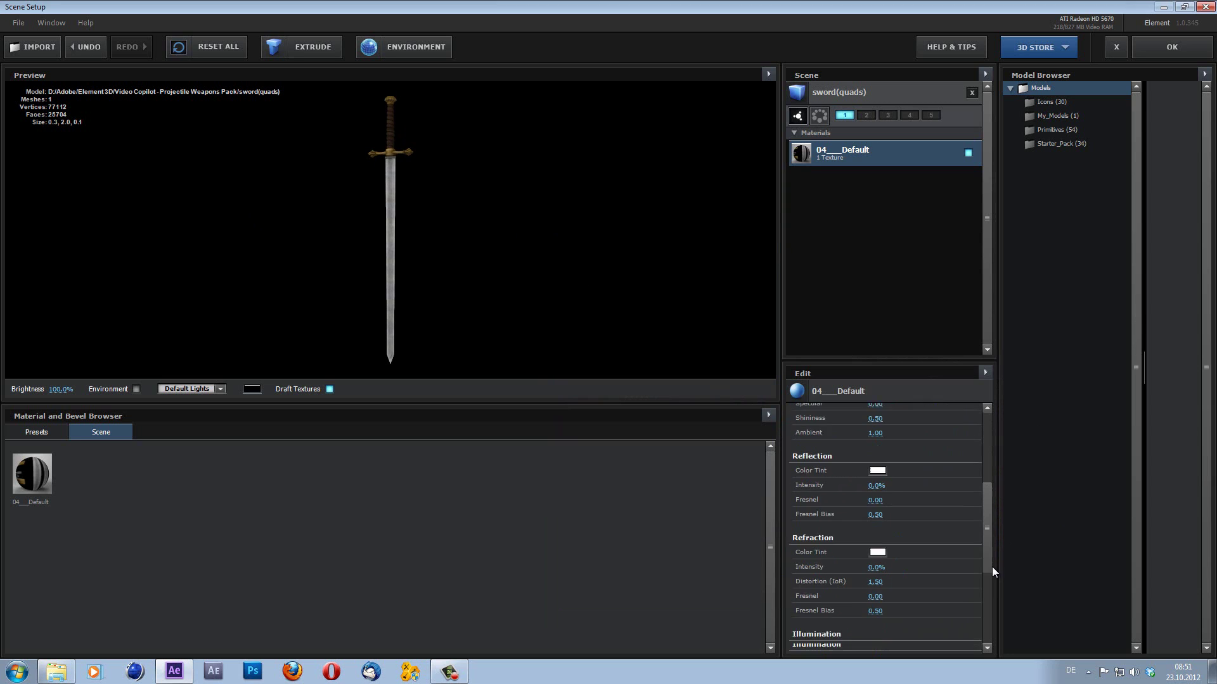
{"action": "left_click_drag", "start_coordinate": [875, 449], "coordinate": [1154, 443]}
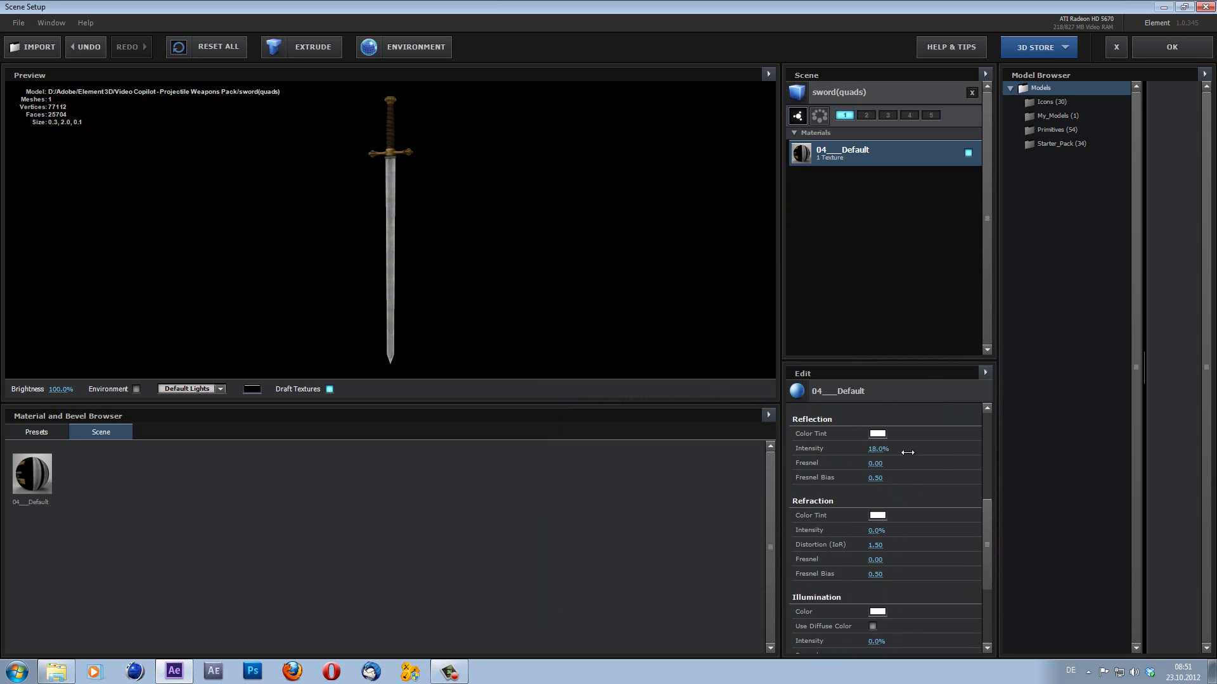
{"action": "left_click_drag", "start_coordinate": [997, 455], "coordinate": [905, 464]}
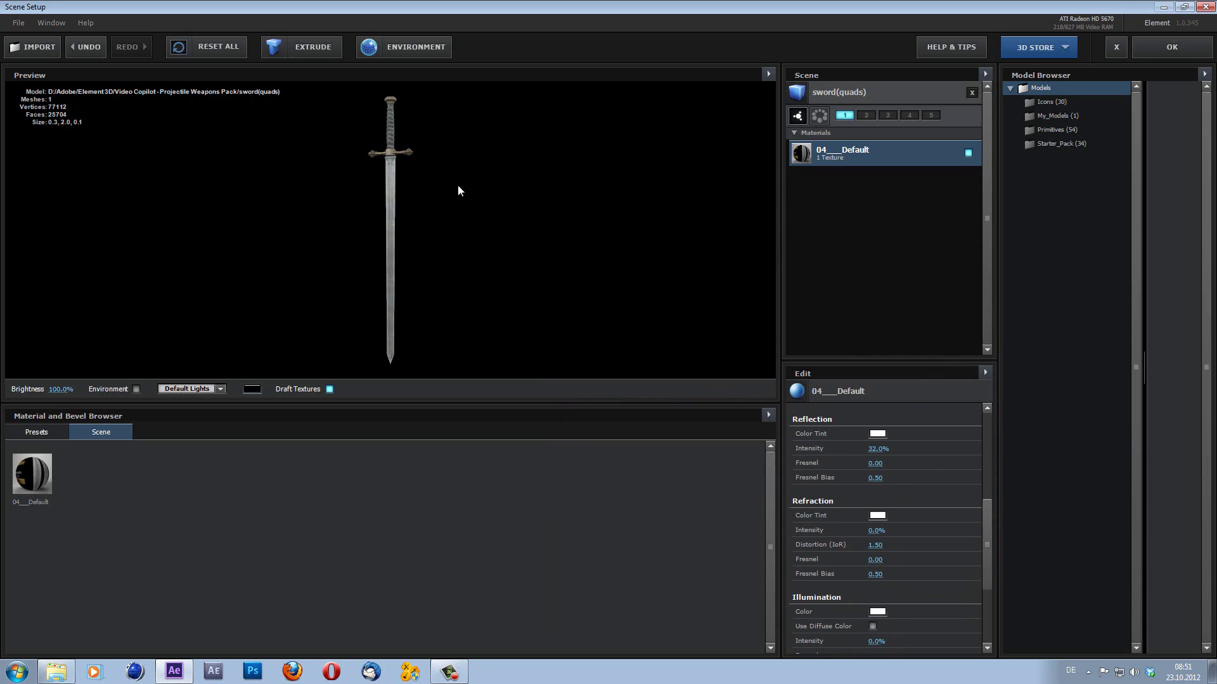
{"action": "mouse_move", "coordinate": [382, 165]}
{"action": "left_mouse_down"}
{"action": "mouse_move", "coordinate": [509, 208]}
{"action": "mouse_move", "coordinate": [390, 151]}
{"action": "left_mouse_up"}
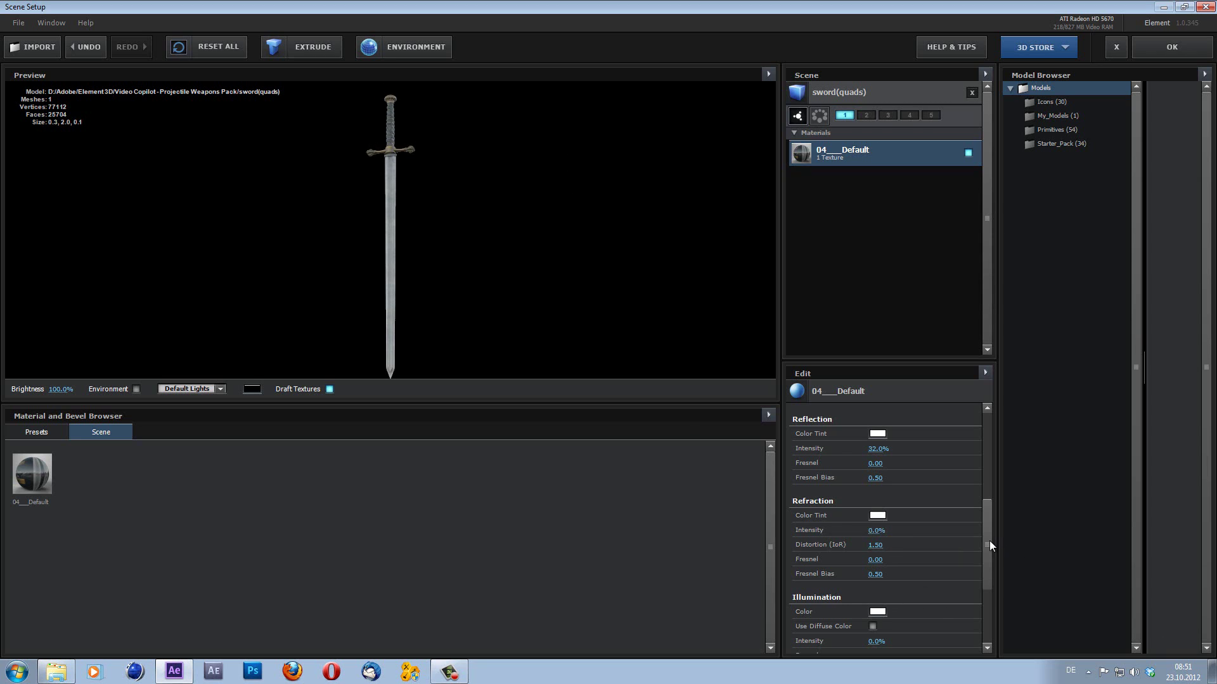
{"action": "key", "text": "ctrl+z"}
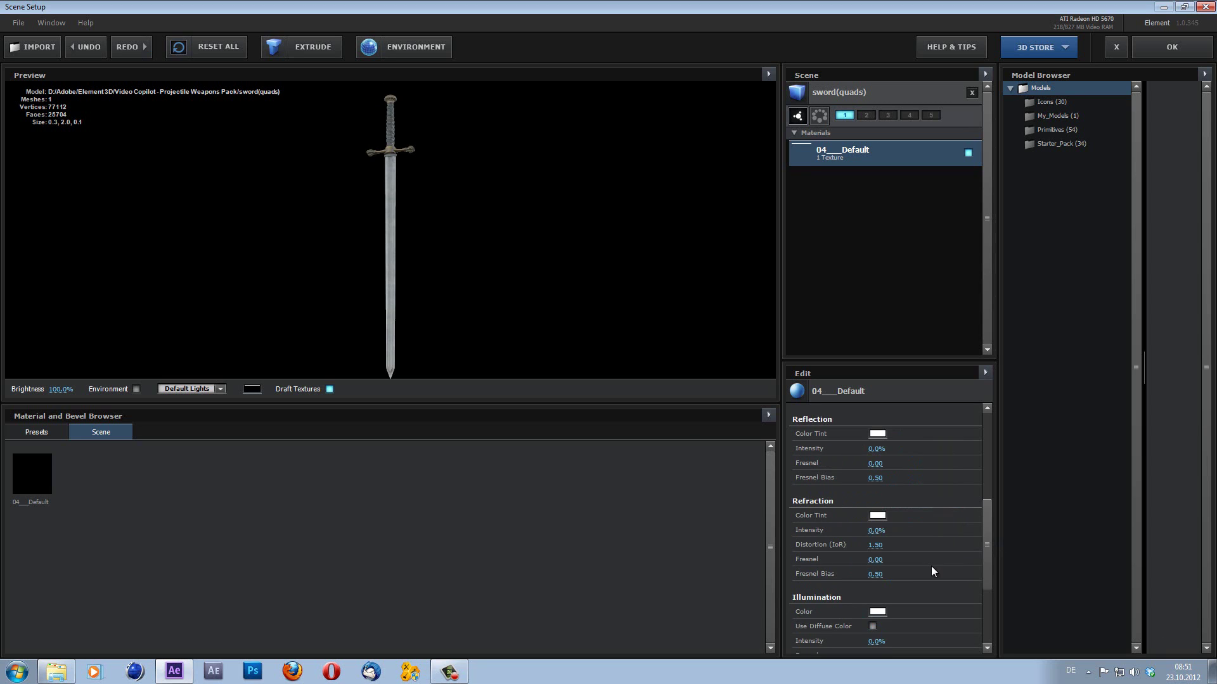
{"action": "mouse_move", "coordinate": [382, 203]}
{"action": "left_mouse_down"}
{"action": "mouse_move", "coordinate": [402, 222]}
{"action": "mouse_move", "coordinate": [400, 192]}
{"action": "left_mouse_up"}
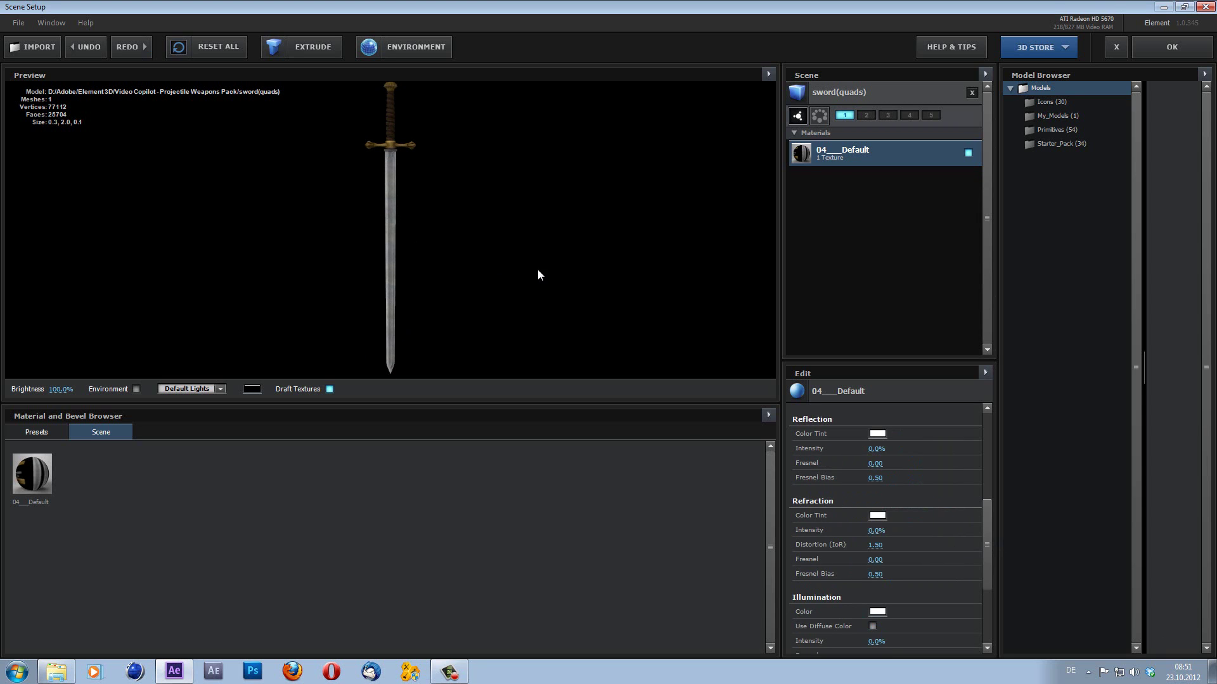
{"action": "mouse_move", "coordinate": [426, 249]}
{"action": "left_mouse_down"}
{"action": "mouse_move", "coordinate": [461, 235]}
{"action": "mouse_move", "coordinate": [378, 244]}
{"action": "mouse_move", "coordinate": [426, 232]}
{"action": "mouse_move", "coordinate": [417, 235]}
{"action": "mouse_move", "coordinate": [420, 216]}
{"action": "mouse_move", "coordinate": [422, 229]}
{"action": "left_mouse_up"}
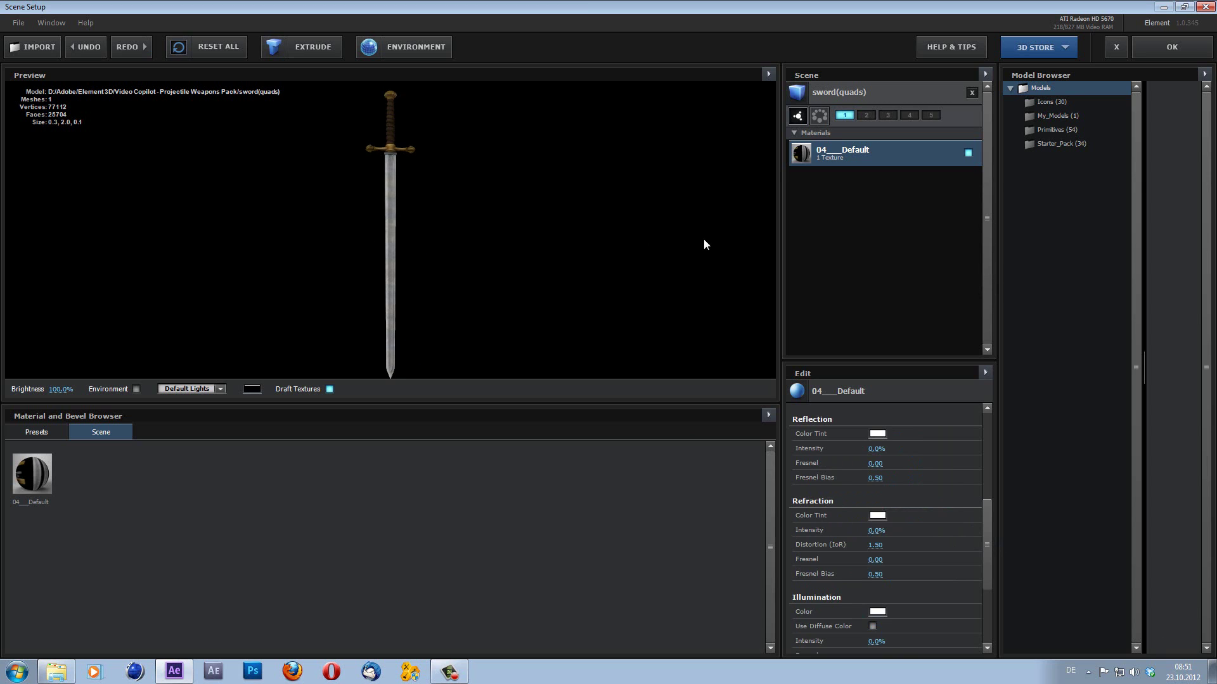
Step: Return to Komp 1 with the textured sword, then try a -3° layer rotation and undo it
{"action": "left_click", "coordinate": [1169, 51]}
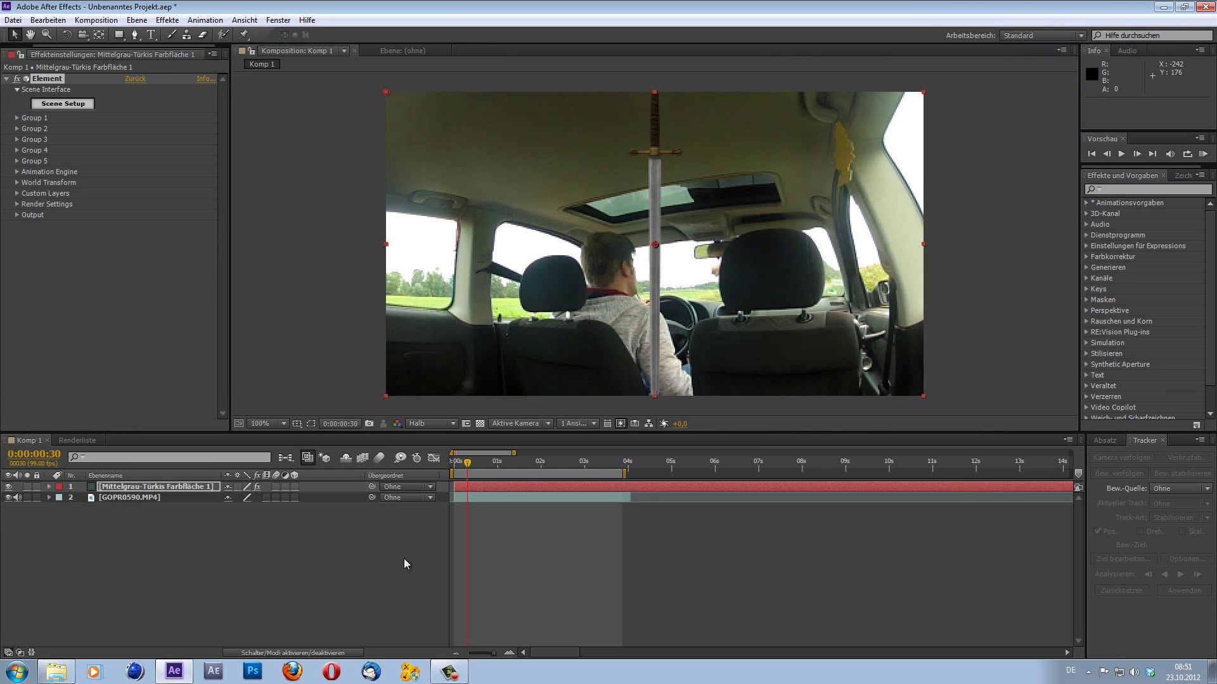
{"action": "left_click", "coordinate": [50, 486]}
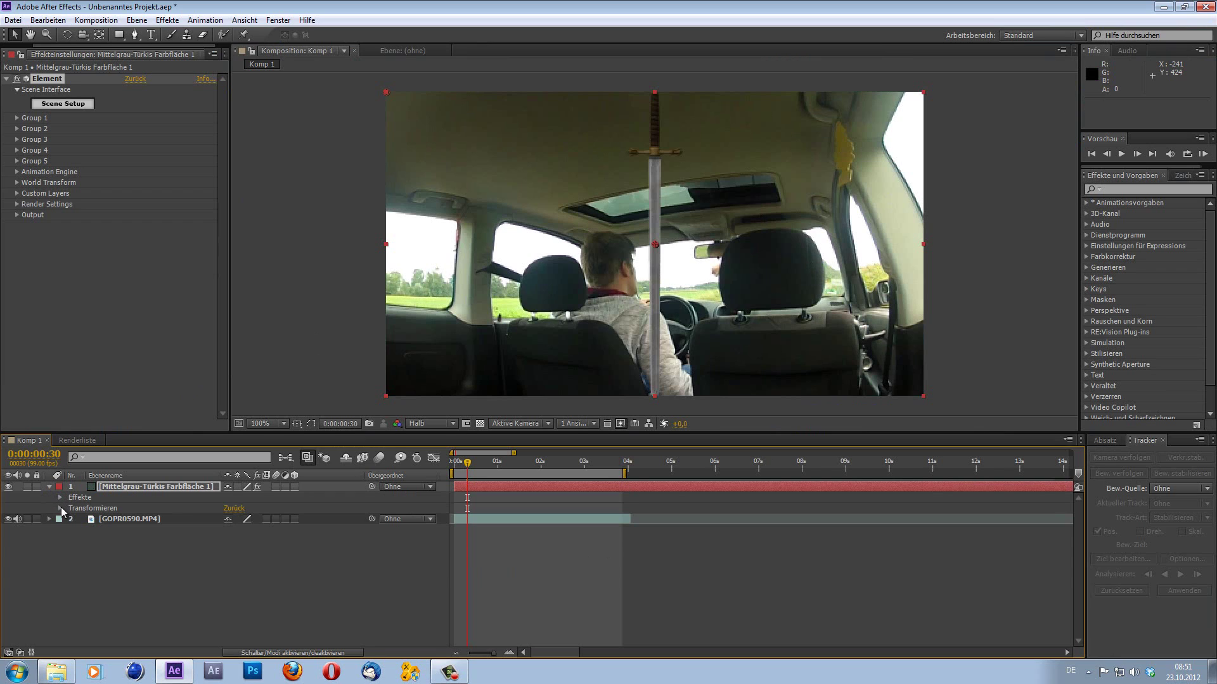
{"action": "left_click", "coordinate": [61, 508]}
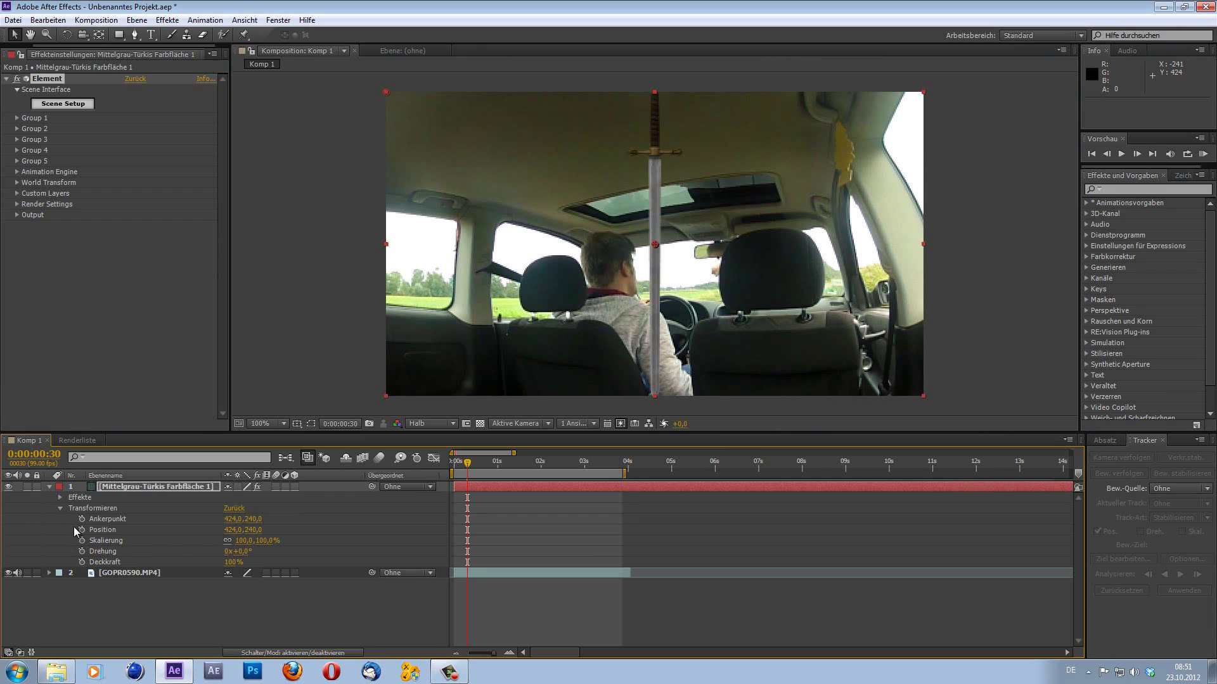
{"action": "left_click_drag", "start_coordinate": [246, 551], "coordinate": [298, 569]}
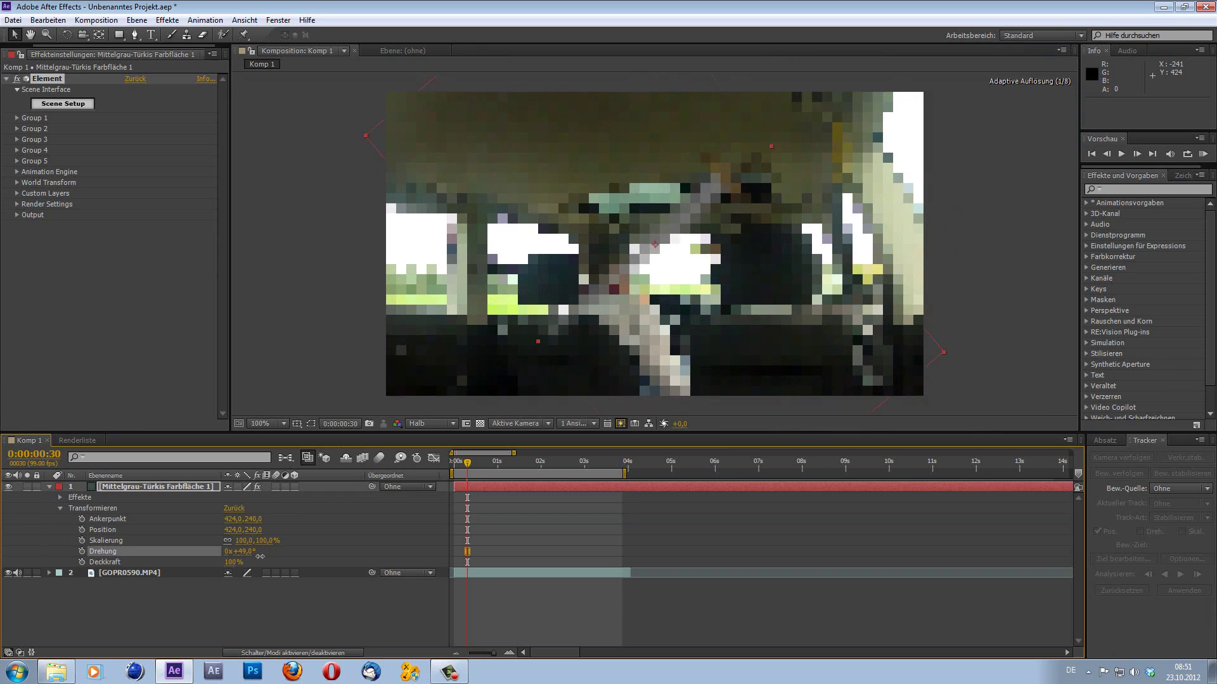
{"action": "key", "text": "ctrl+z"}
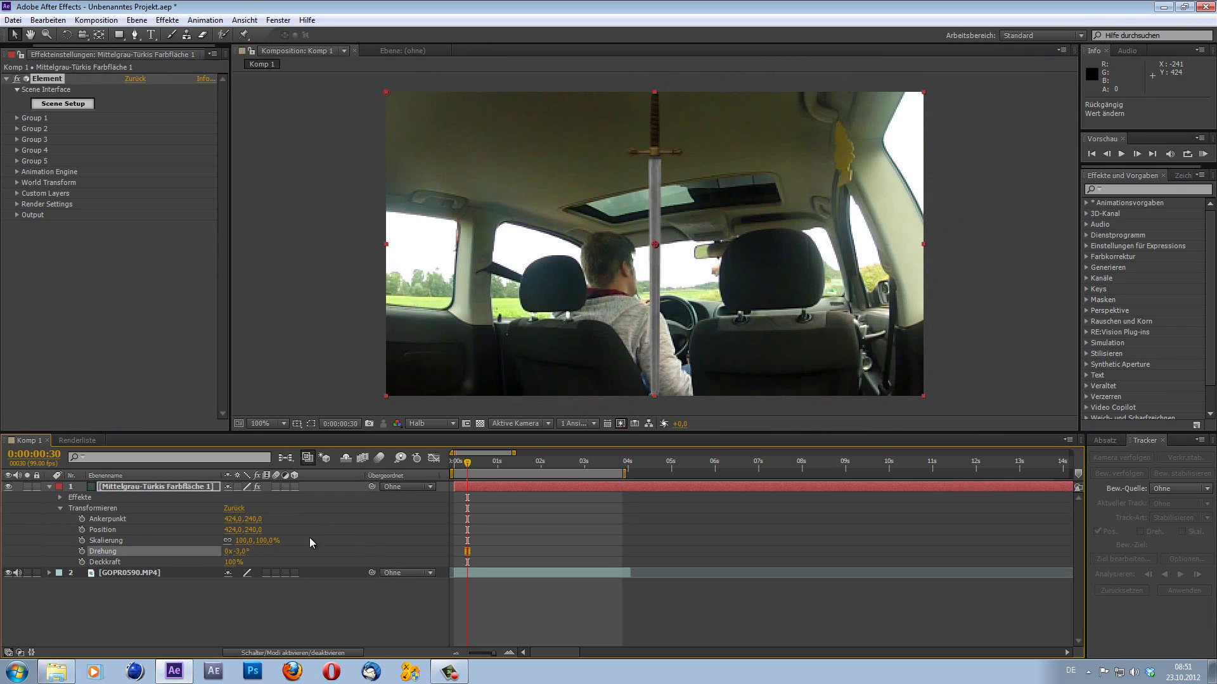
Step: Expand the solid's Effects > Element > Group 1 in the timeline and reopen Scene Setup
{"action": "left_click", "coordinate": [59, 508]}
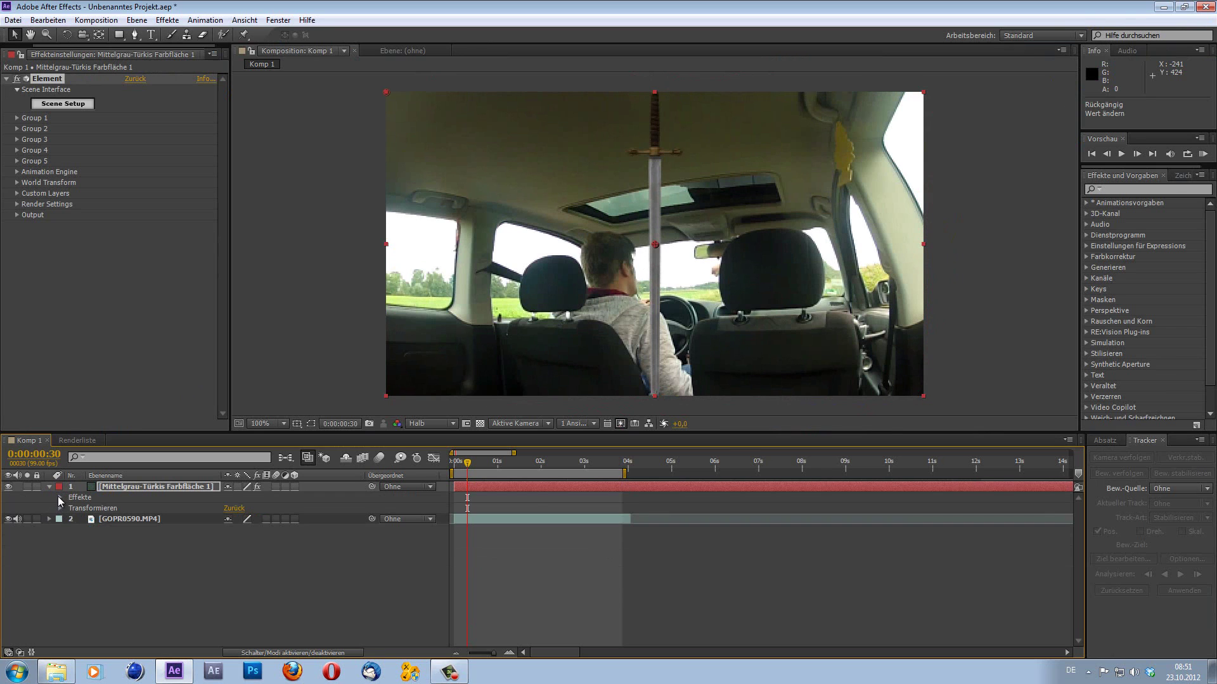
{"action": "left_click", "coordinate": [59, 496]}
{"action": "left_click", "coordinate": [71, 508]}
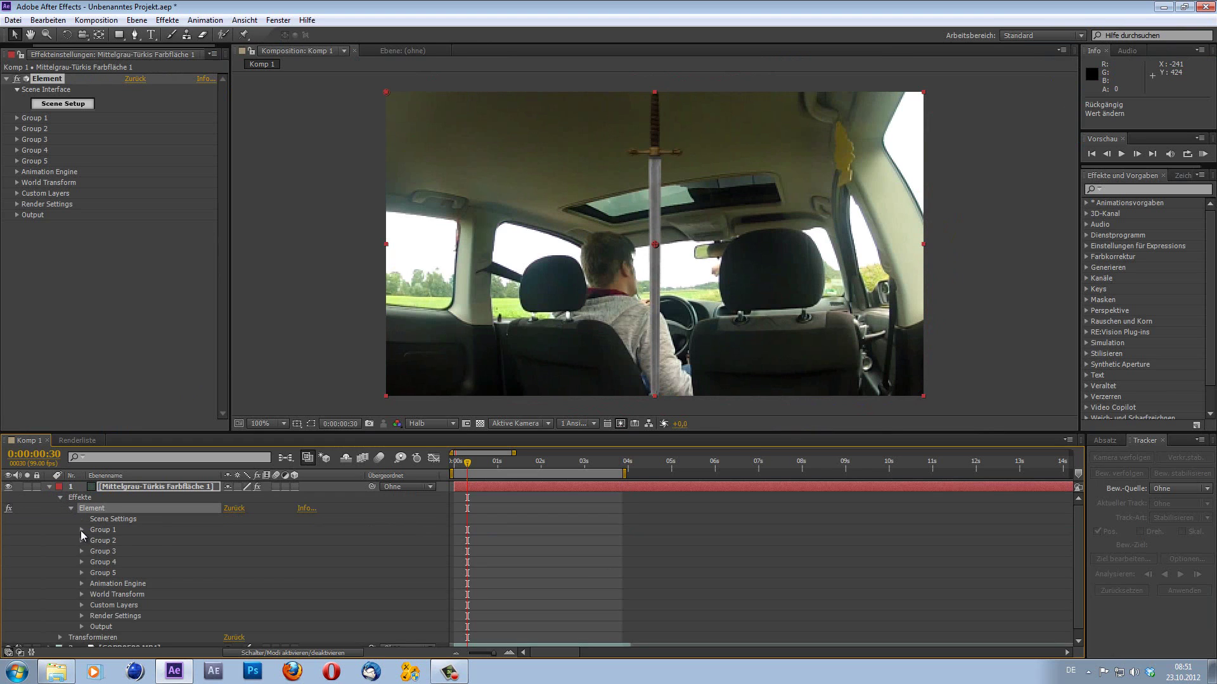
{"action": "left_click", "coordinate": [81, 530]}
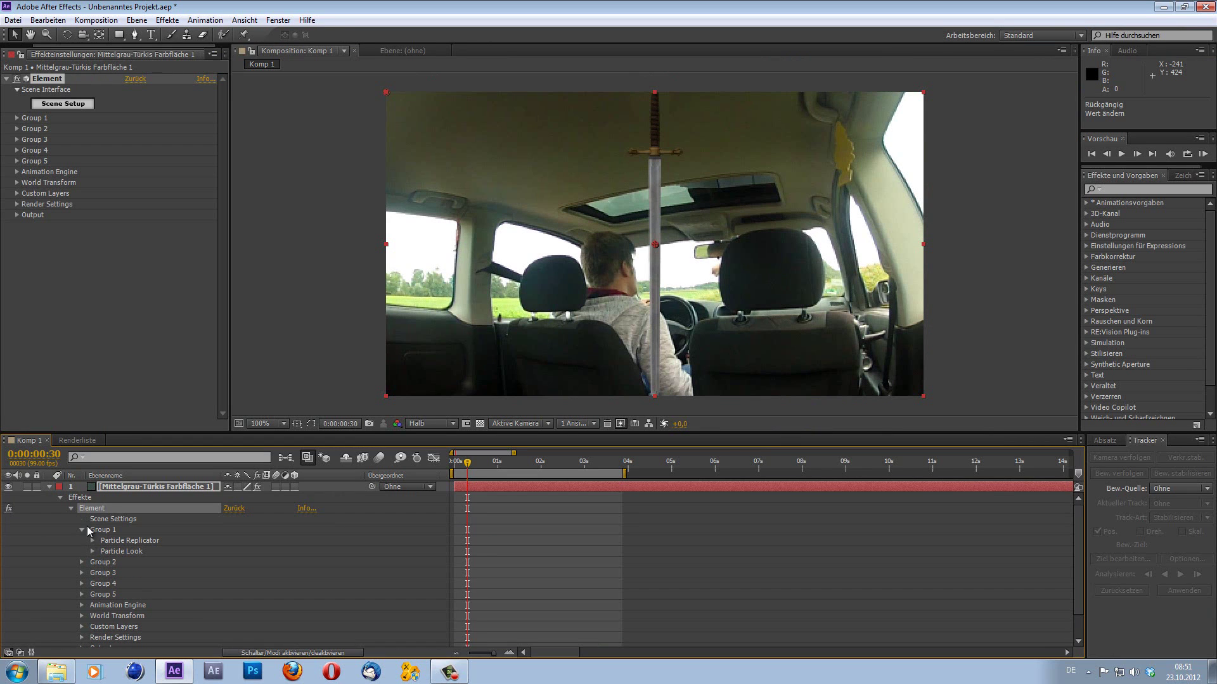
{"action": "left_click", "coordinate": [62, 104]}
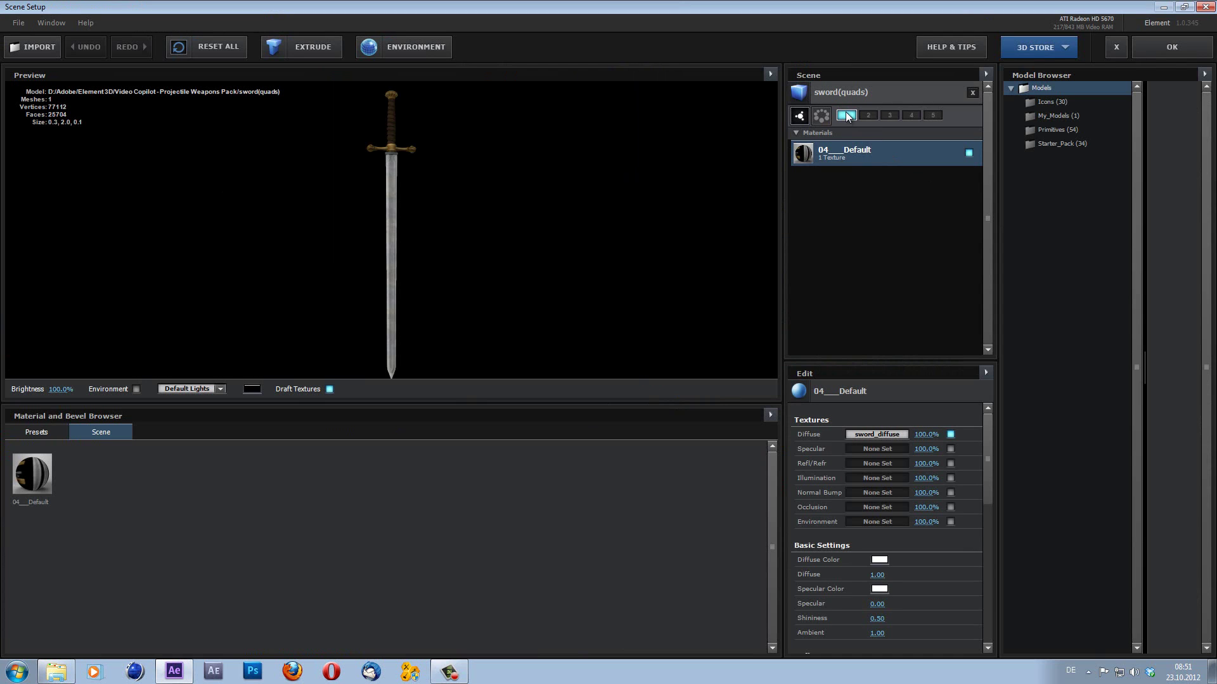
Step: Expand Group 1 > Particle Replicator and its rotation controls, then shift the sword to Position XY 367, 240
{"action": "left_click", "coordinate": [1172, 47]}
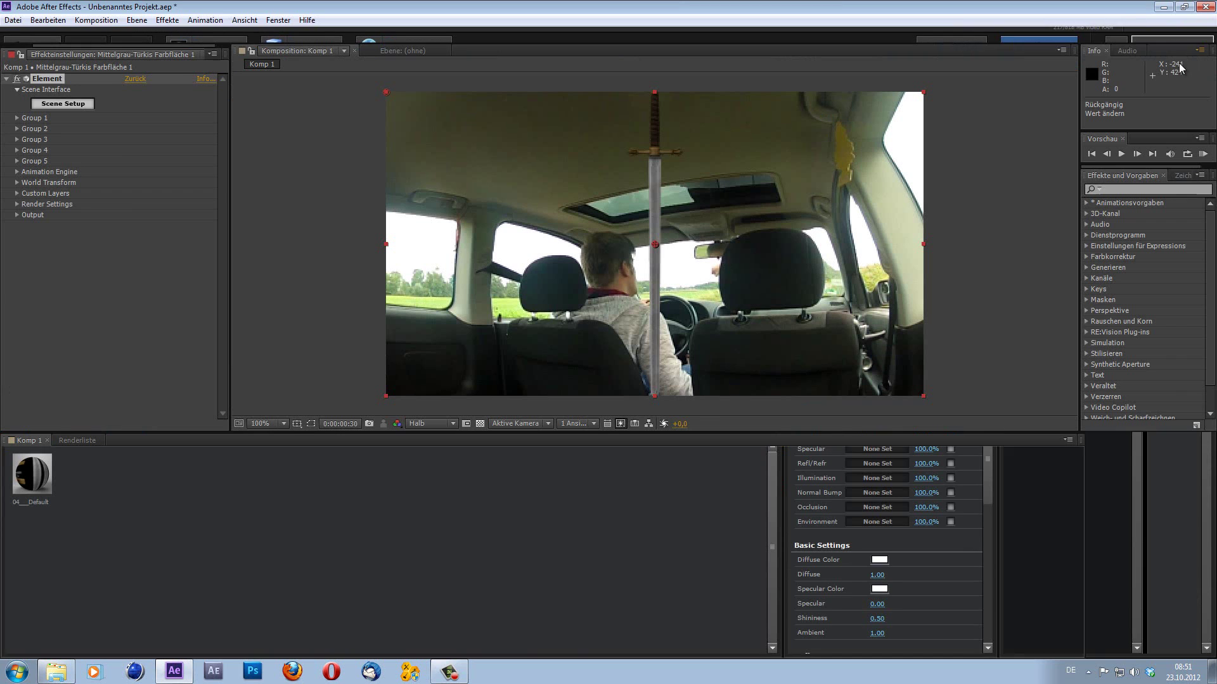
{"action": "left_click", "coordinate": [93, 540]}
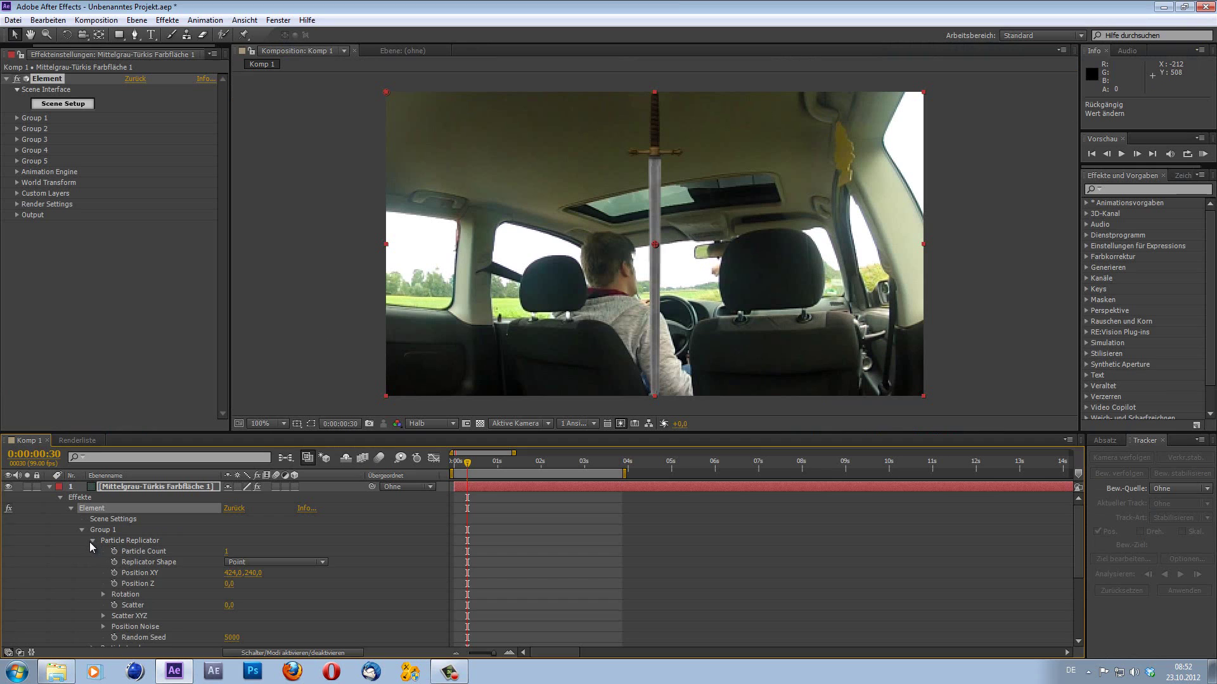
{"action": "left_click", "coordinate": [17, 118]}
{"action": "left_click", "coordinate": [27, 129]}
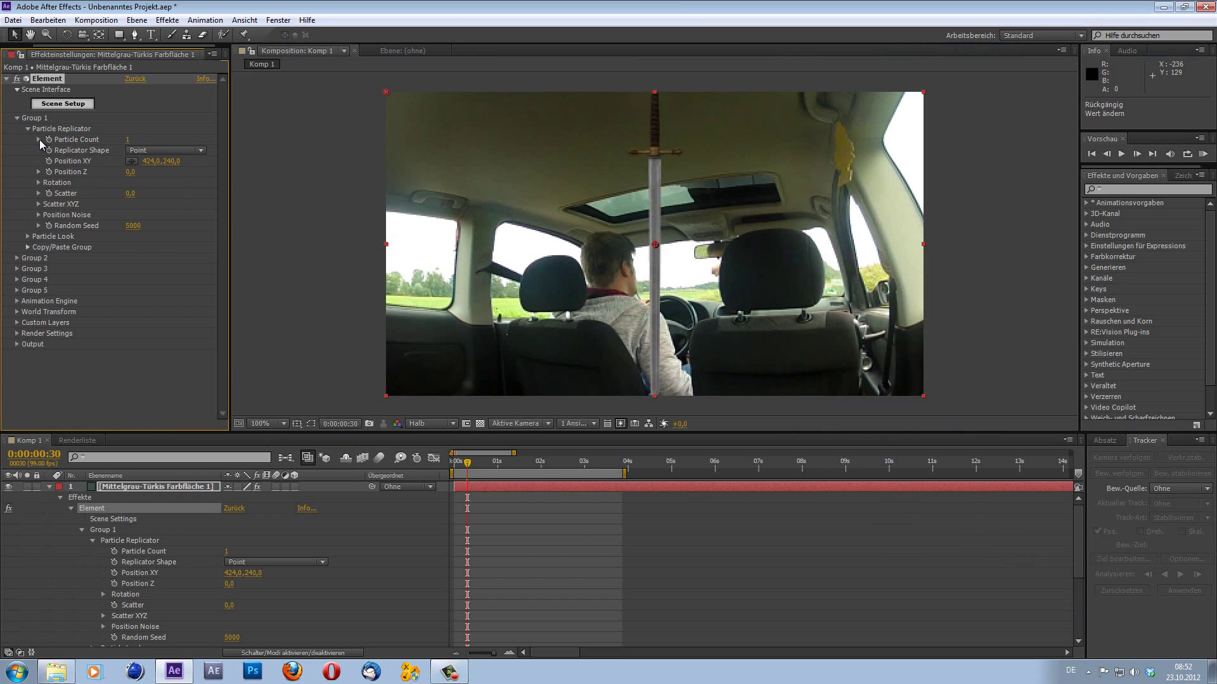
{"action": "left_click", "coordinate": [38, 182]}
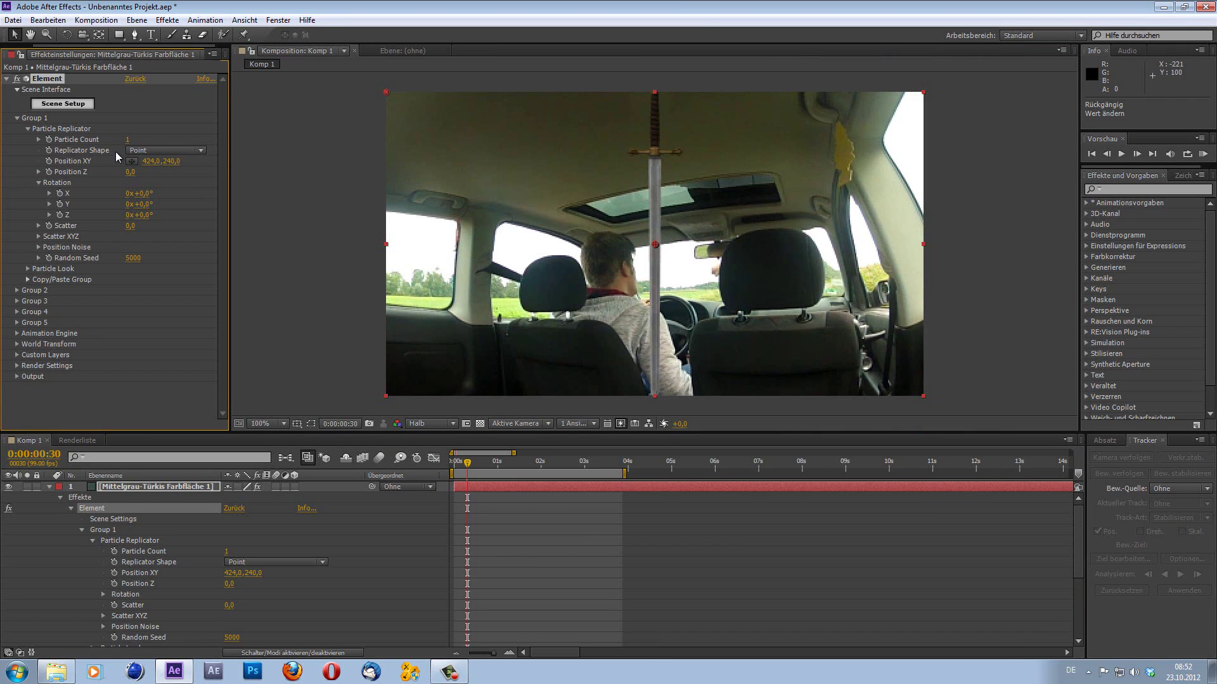
{"action": "mouse_move", "coordinate": [147, 162]}
{"action": "left_mouse_down"}
{"action": "mouse_move", "coordinate": [130, 162]}
{"action": "mouse_move", "coordinate": [209, 166]}
{"action": "left_mouse_up"}
Step: Place the sword at Position XY 367, 240 and Z 500, then rotate it X -95°, Y 8°, Z 23° at frame 3
{"action": "key", "text": "ctrl+z"}
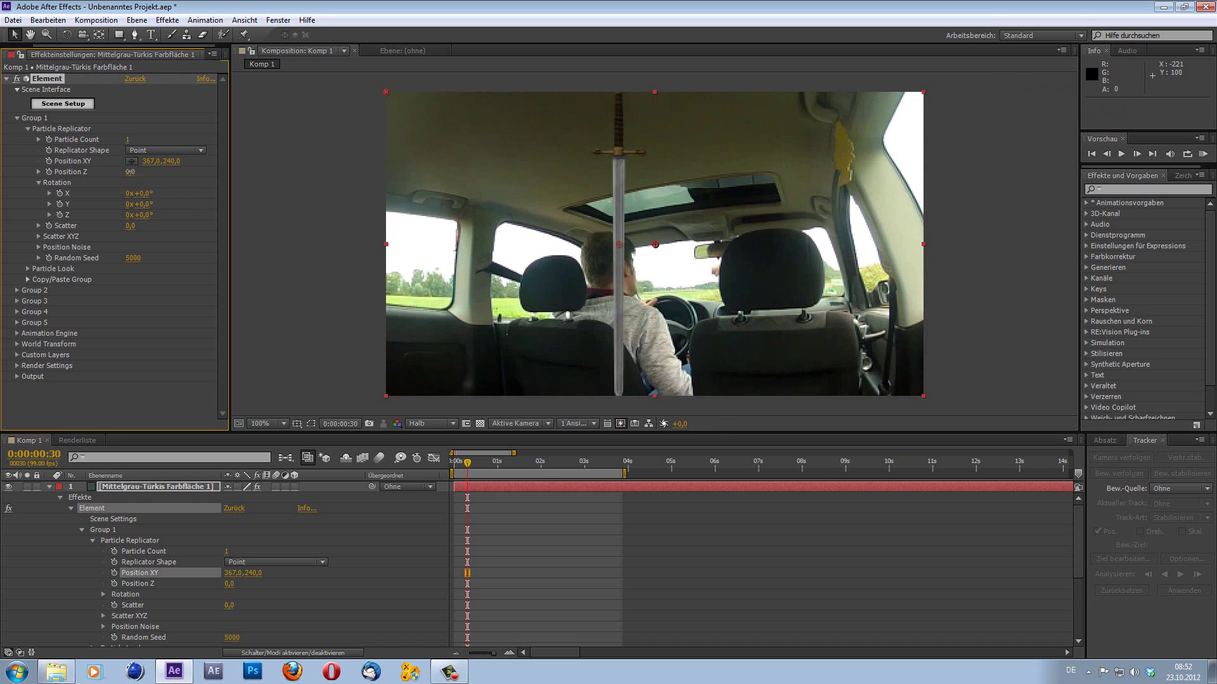
{"action": "left_click_drag", "start_coordinate": [130, 172], "coordinate": [471, 252]}
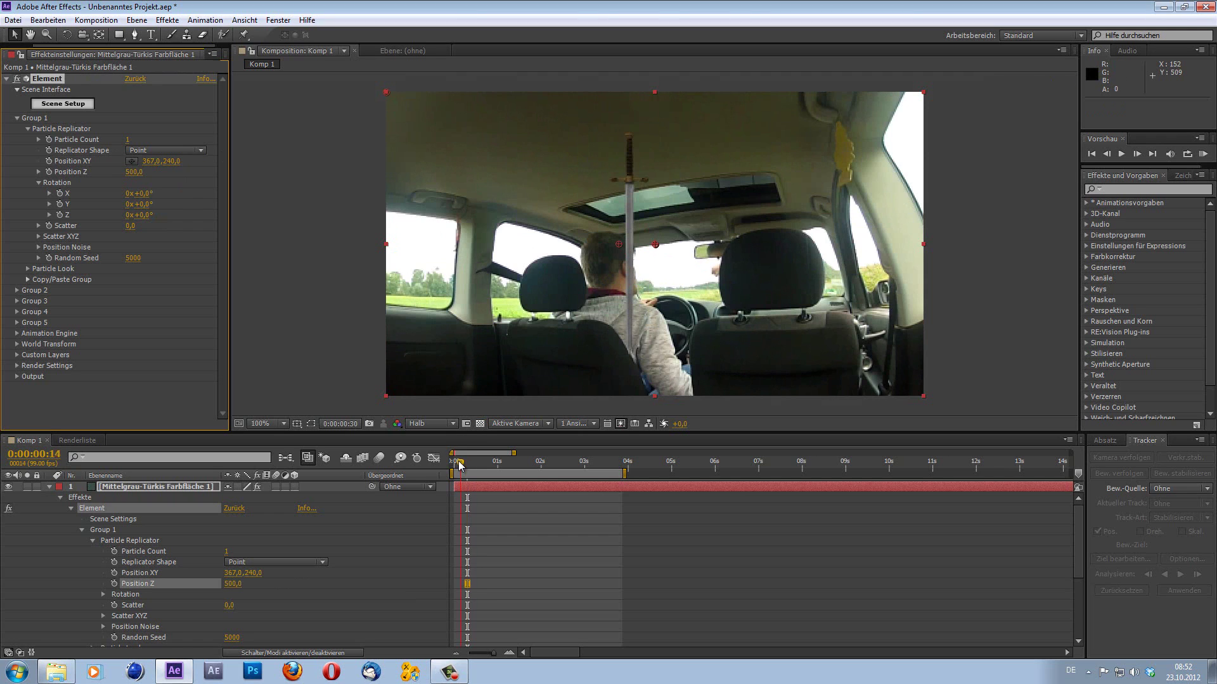
{"action": "left_click_drag", "start_coordinate": [459, 461], "coordinate": [455, 462]}
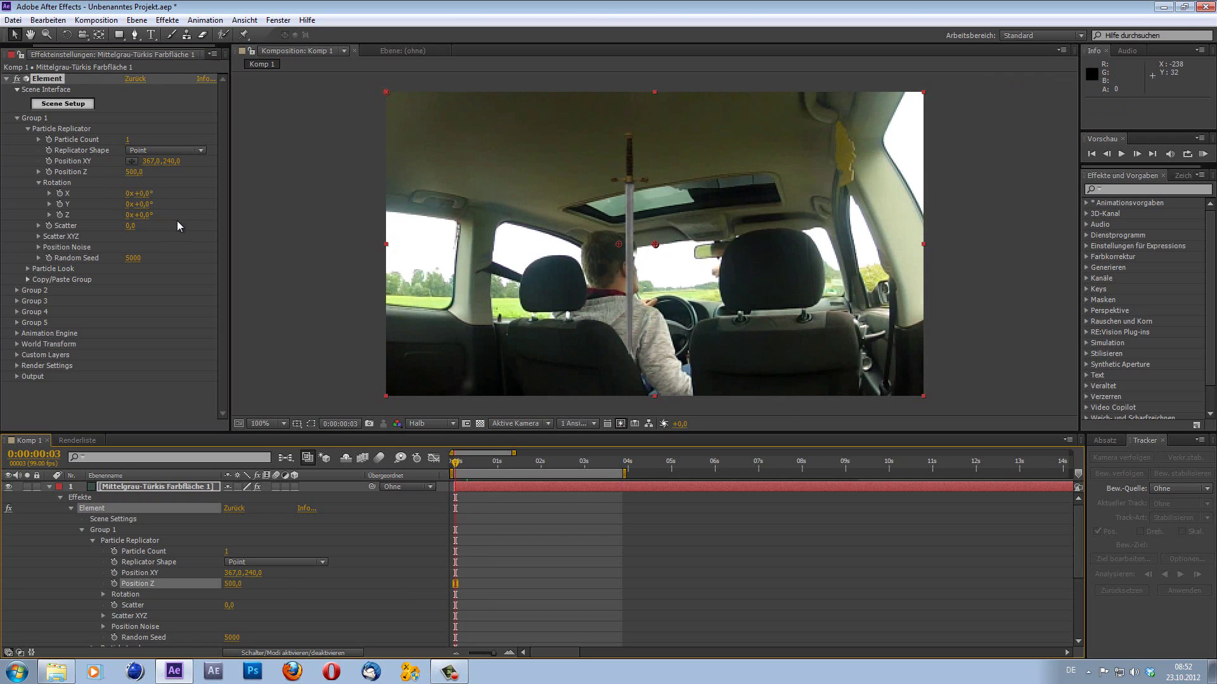
{"action": "mouse_move", "coordinate": [142, 195]}
{"action": "left_mouse_down"}
{"action": "mouse_move", "coordinate": [161, 190]}
{"action": "mouse_move", "coordinate": [95, 199]}
{"action": "left_mouse_up"}
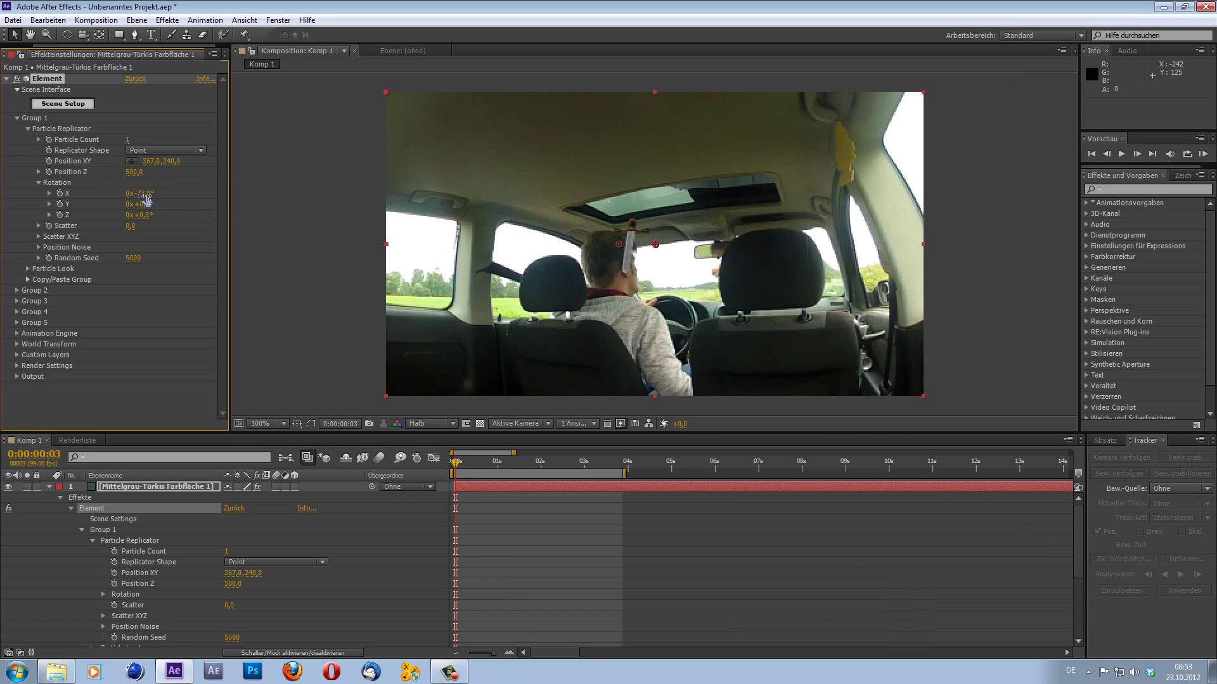
{"action": "left_click_drag", "start_coordinate": [152, 189], "coordinate": [157, 189]}
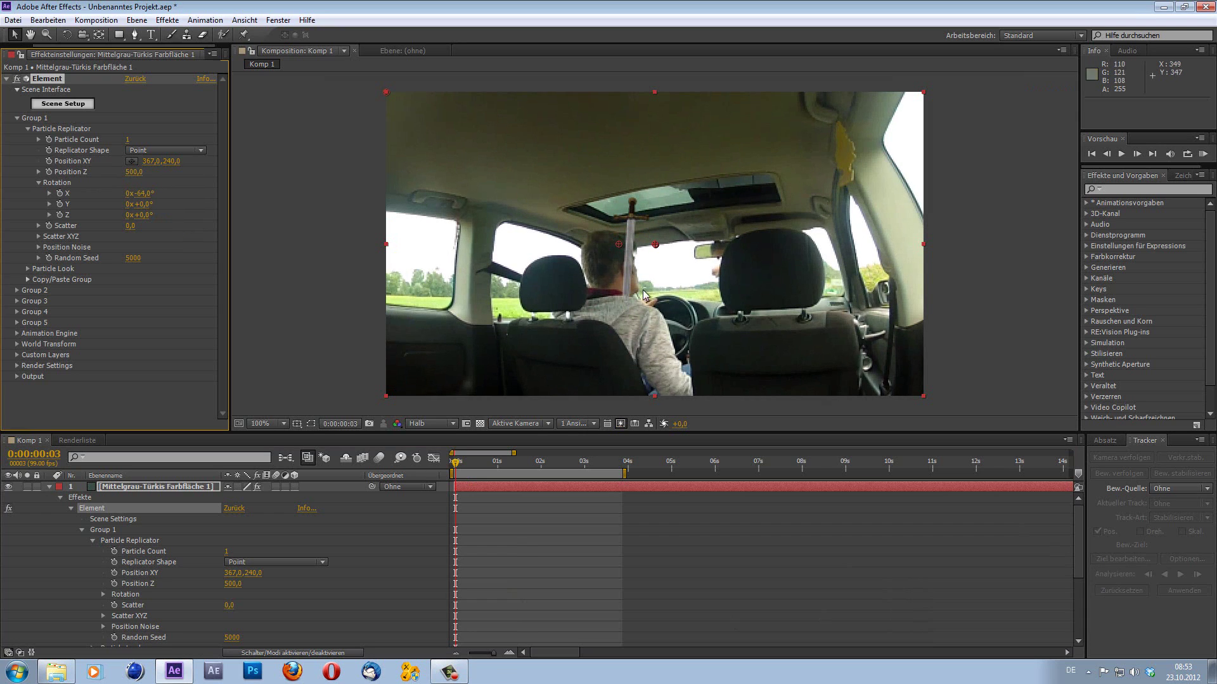
{"action": "scroll", "coordinate": [656, 256], "scroll_direction": "up", "scroll_amount": 2}
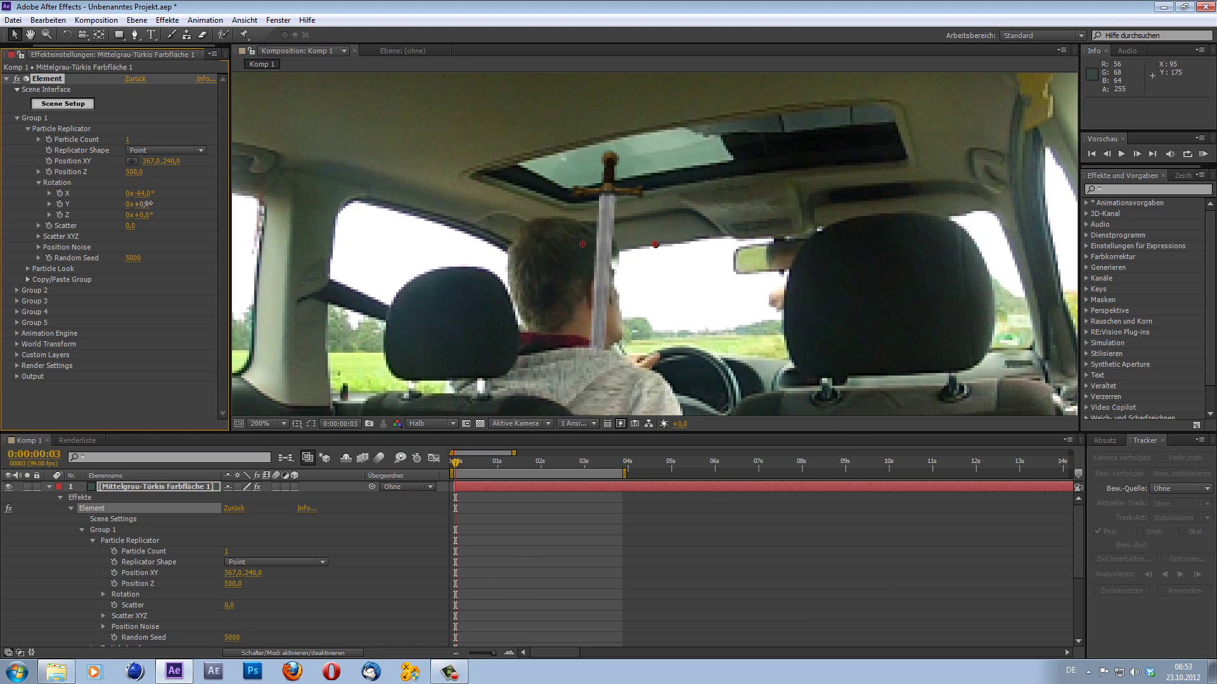
{"action": "mouse_move", "coordinate": [148, 204]}
{"action": "left_mouse_down"}
{"action": "mouse_move", "coordinate": [153, 214]}
{"action": "mouse_move", "coordinate": [127, 194]}
{"action": "mouse_move", "coordinate": [152, 215]}
{"action": "mouse_move", "coordinate": [146, 194]}
{"action": "left_mouse_up"}
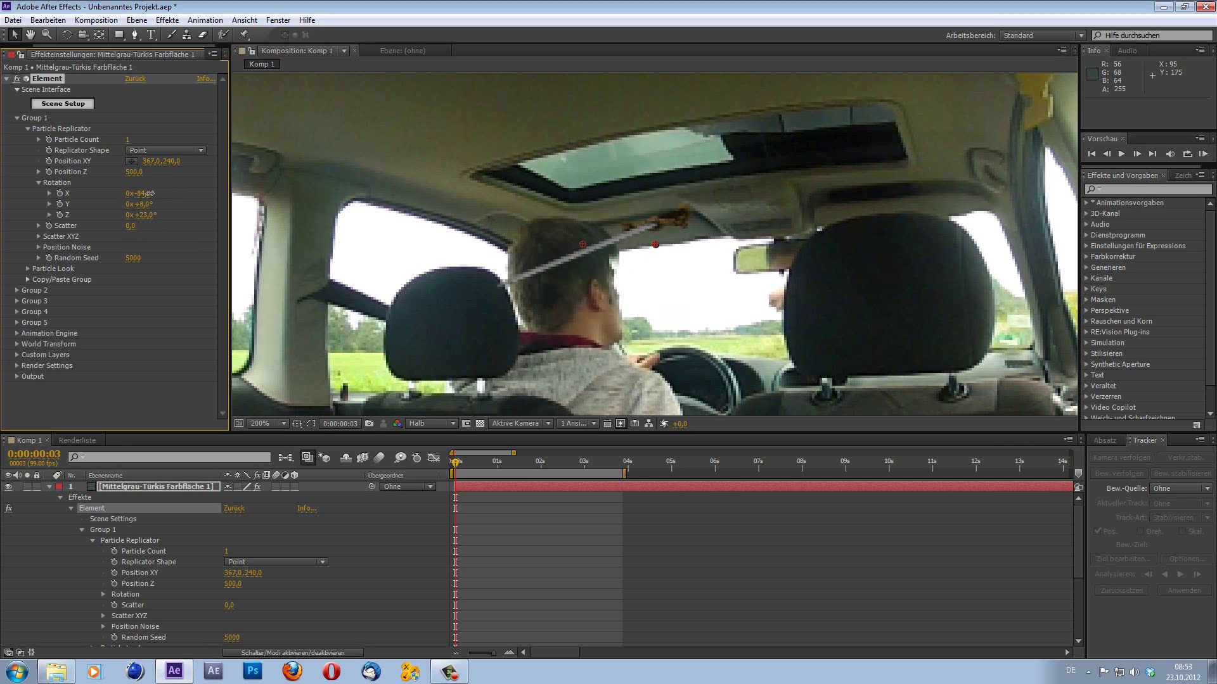
Step: Move the sword down, right and deeper toward the windshield via Position XY and Position Z
{"action": "scroll", "coordinate": [611, 191], "scroll_direction": "down", "scroll_amount": 1}
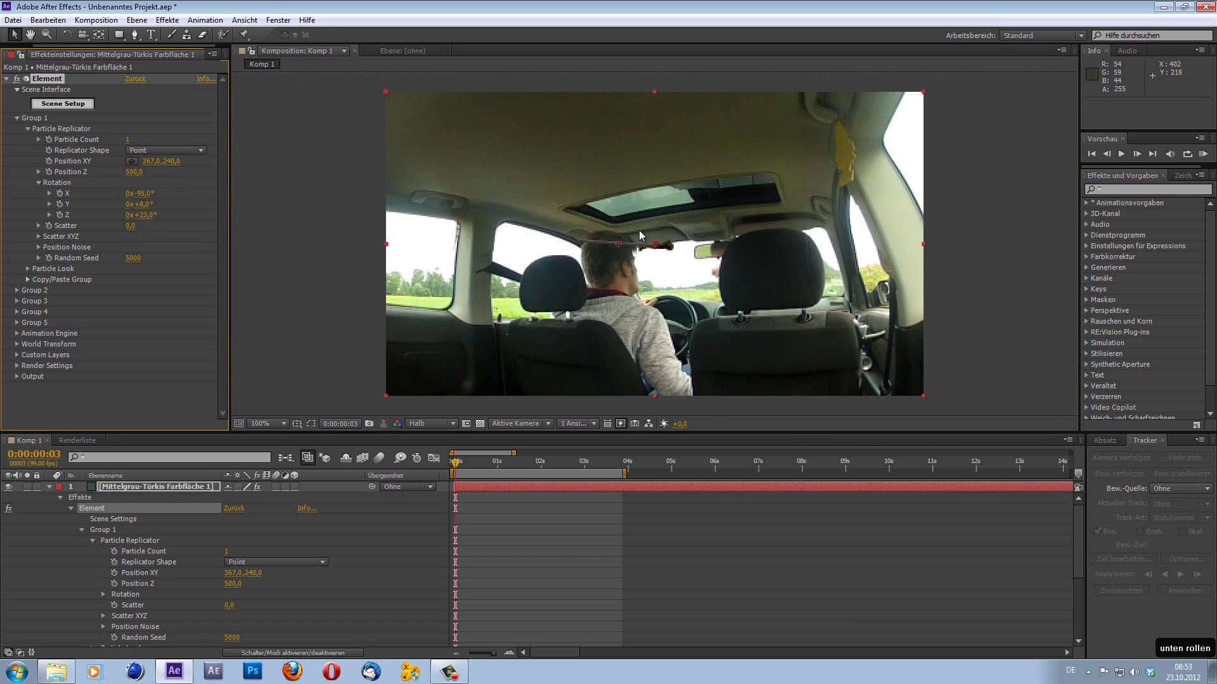
{"action": "left_click_drag", "start_coordinate": [171, 163], "coordinate": [206, 180]}
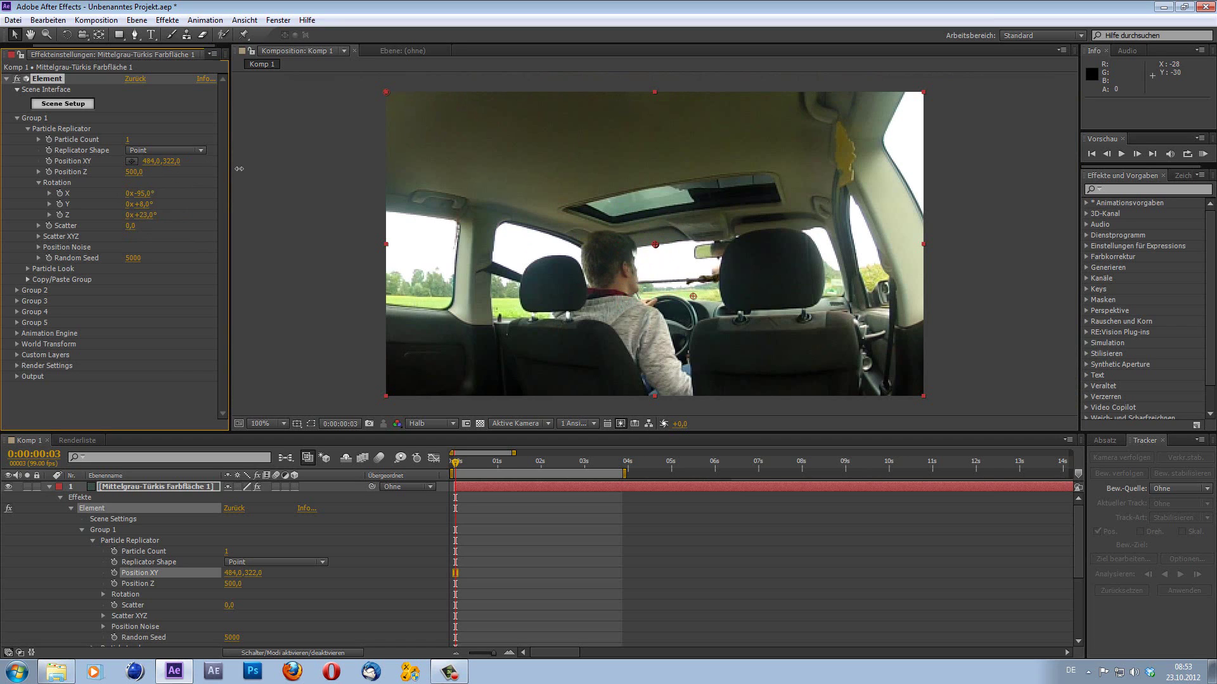
{"action": "left_click_drag", "start_coordinate": [152, 166], "coordinate": [239, 168]}
{"action": "left_click_drag", "start_coordinate": [134, 172], "coordinate": [209, 189]}
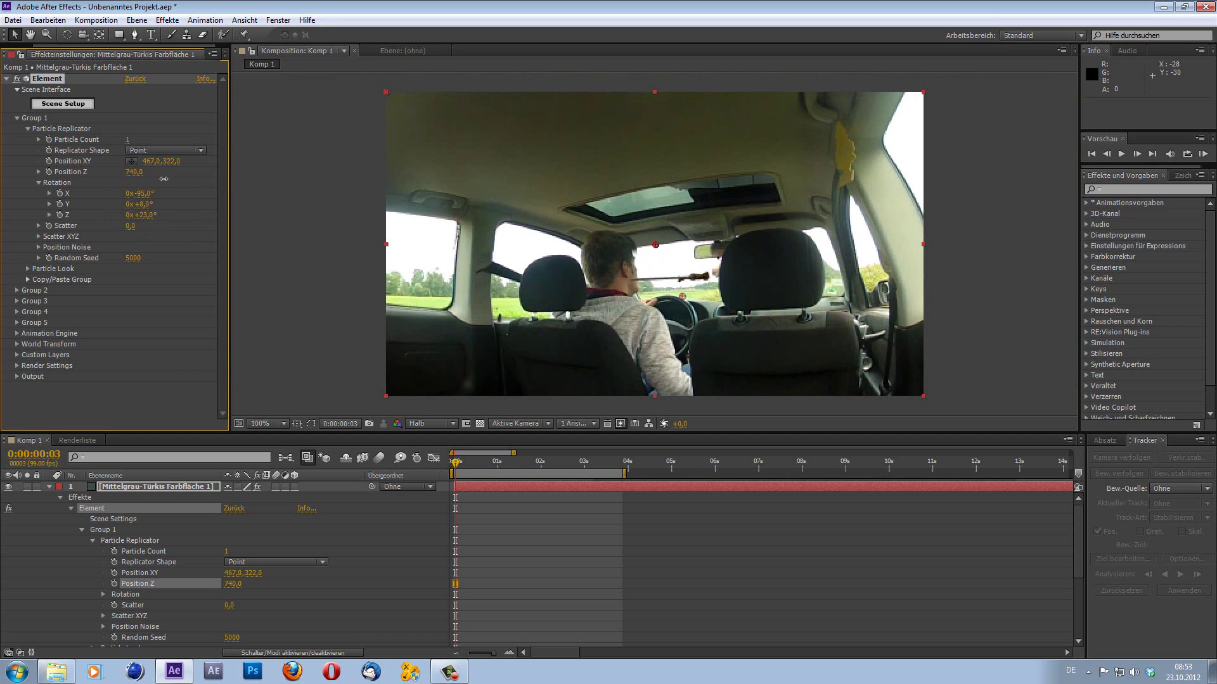
{"action": "scroll", "coordinate": [609, 307], "scroll_direction": "up", "scroll_amount": 1}
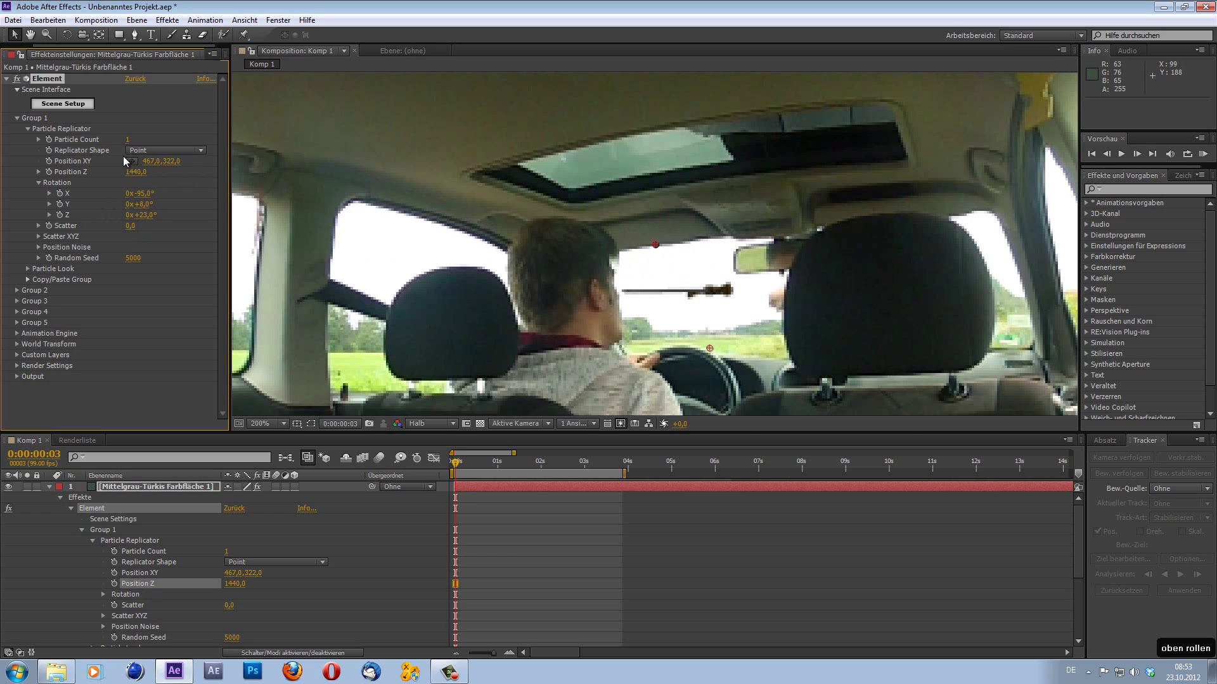
{"action": "left_click_drag", "start_coordinate": [153, 162], "coordinate": [186, 166]}
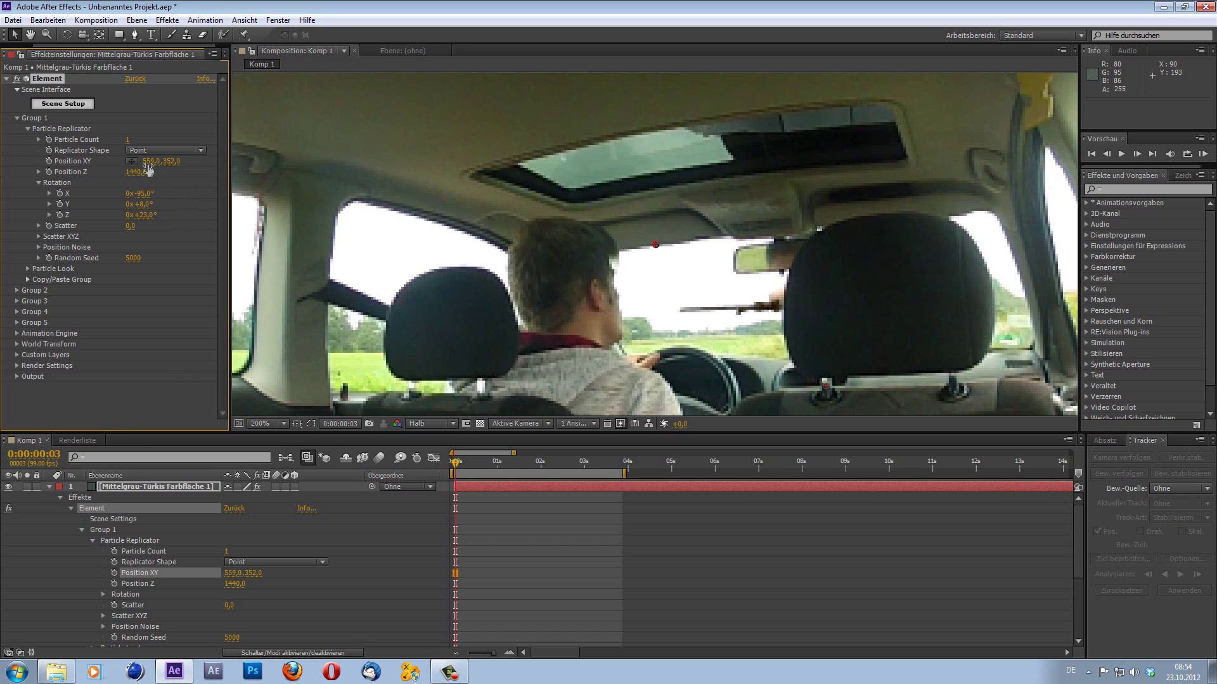
{"action": "left_click_drag", "start_coordinate": [158, 164], "coordinate": [166, 164]}
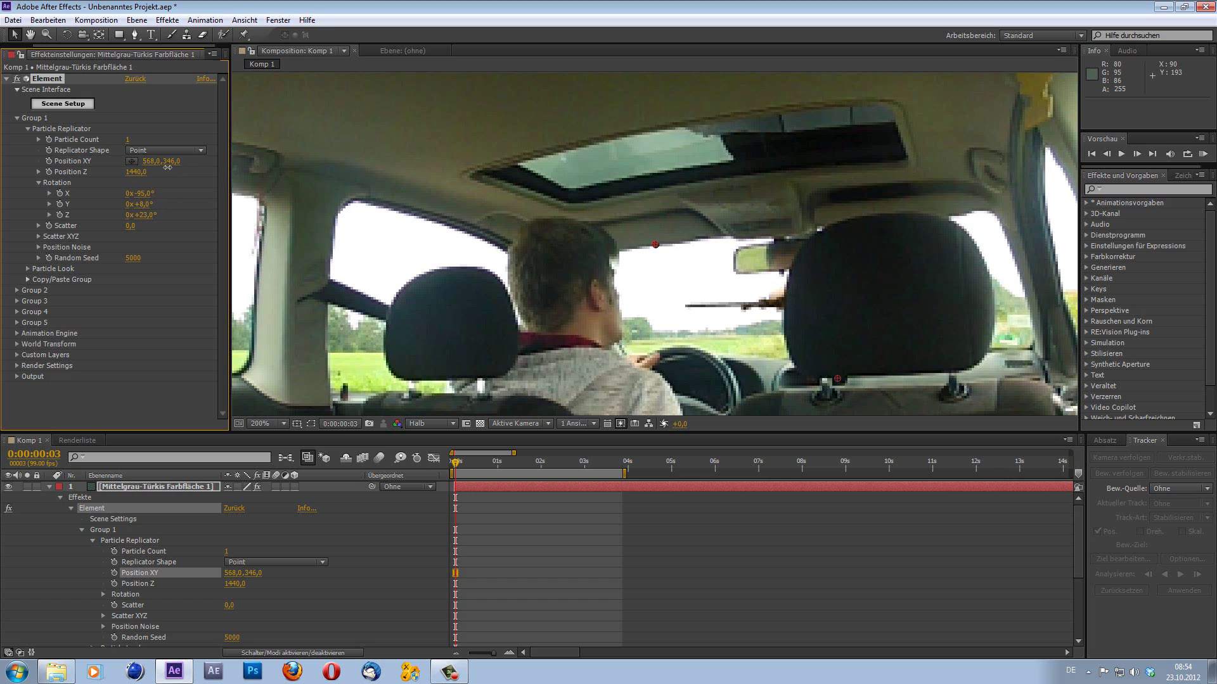
Step: At 0:00:00:50, fine-tune the sword to Position XY 557, 330 and Position Z 1110
{"action": "left_click_drag", "start_coordinate": [460, 460], "coordinate": [479, 470]}
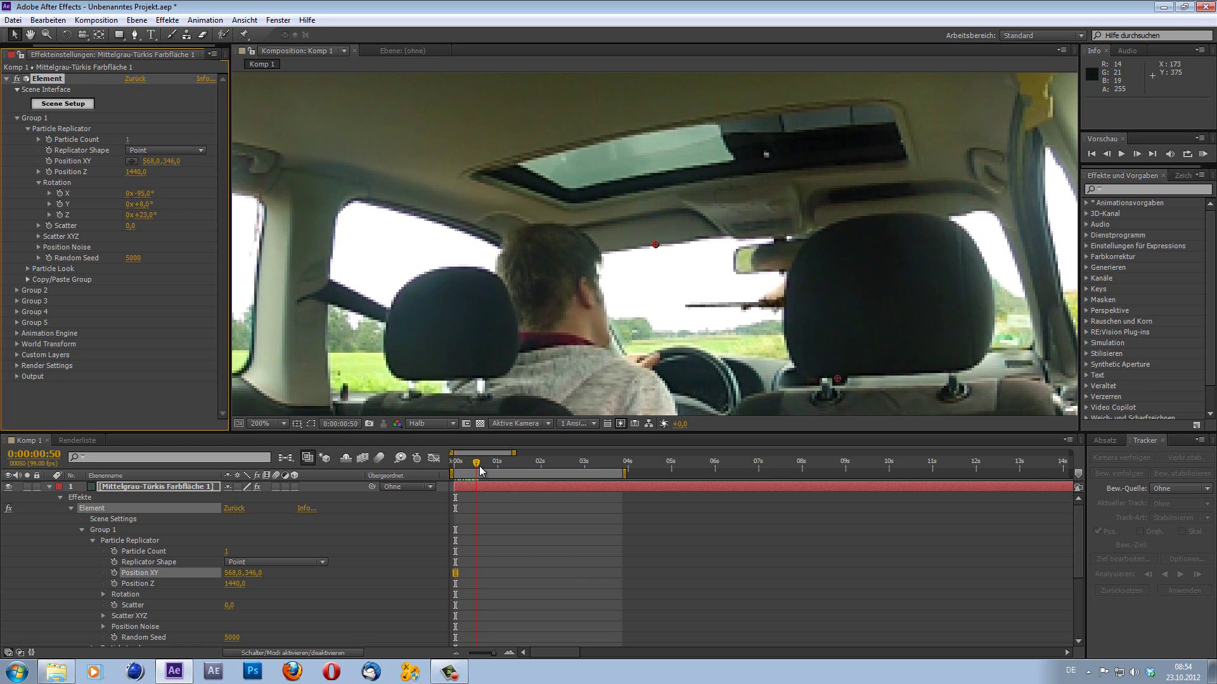
{"action": "left_click_drag", "start_coordinate": [479, 469], "coordinate": [481, 470]}
{"action": "left_click_drag", "start_coordinate": [151, 164], "coordinate": [149, 164]}
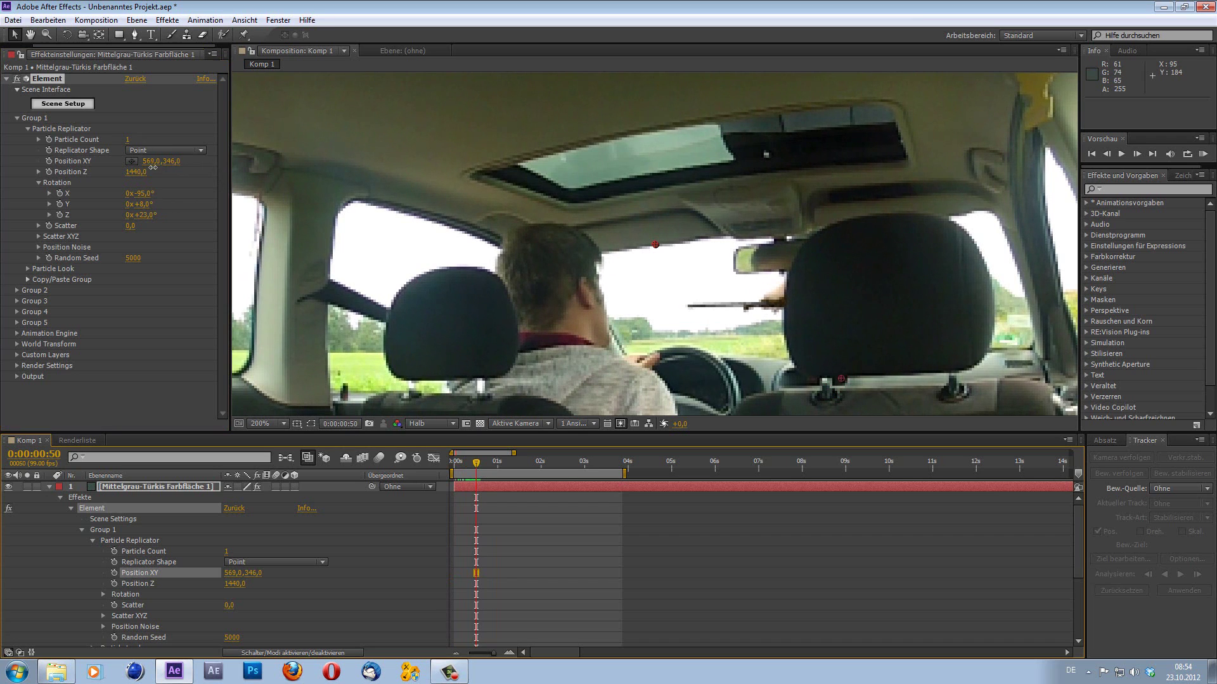
{"action": "scroll", "coordinate": [732, 348], "scroll_direction": "down", "scroll_amount": 2}
{"action": "scroll", "coordinate": [704, 322], "scroll_direction": "up", "scroll_amount": 1}
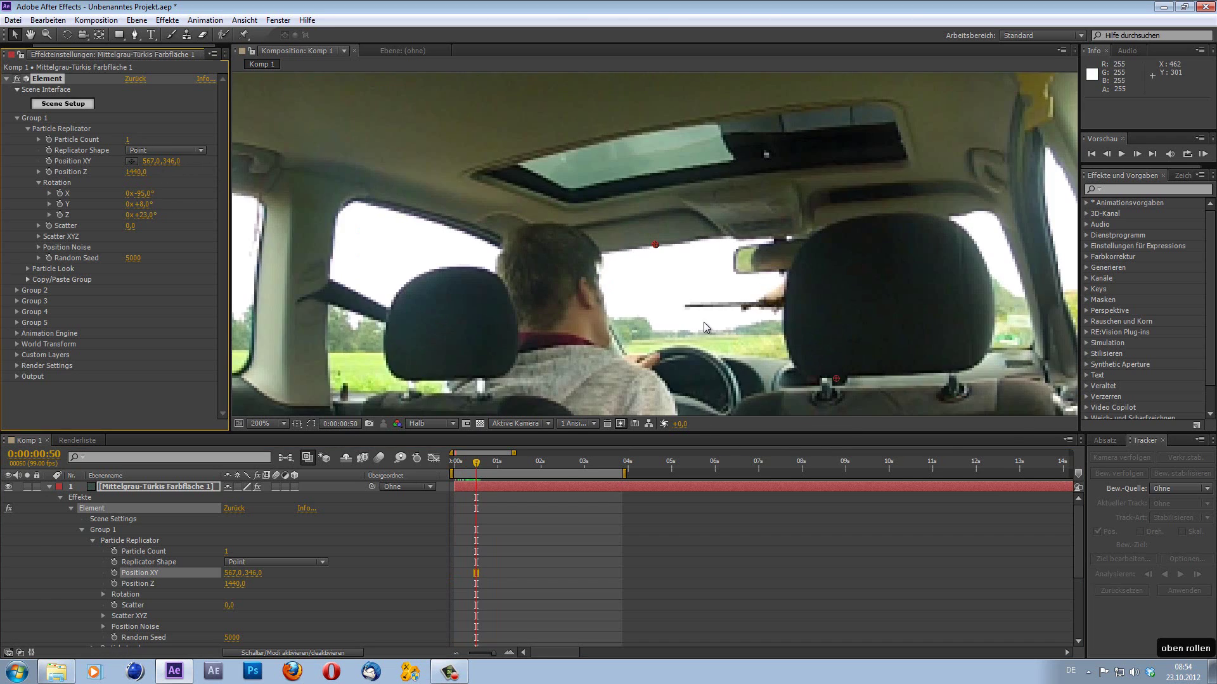
{"action": "mouse_move", "coordinate": [136, 174]}
{"action": "left_mouse_down"}
{"action": "mouse_move", "coordinate": [118, 177]}
{"action": "mouse_move", "coordinate": [153, 166]}
{"action": "left_mouse_up"}
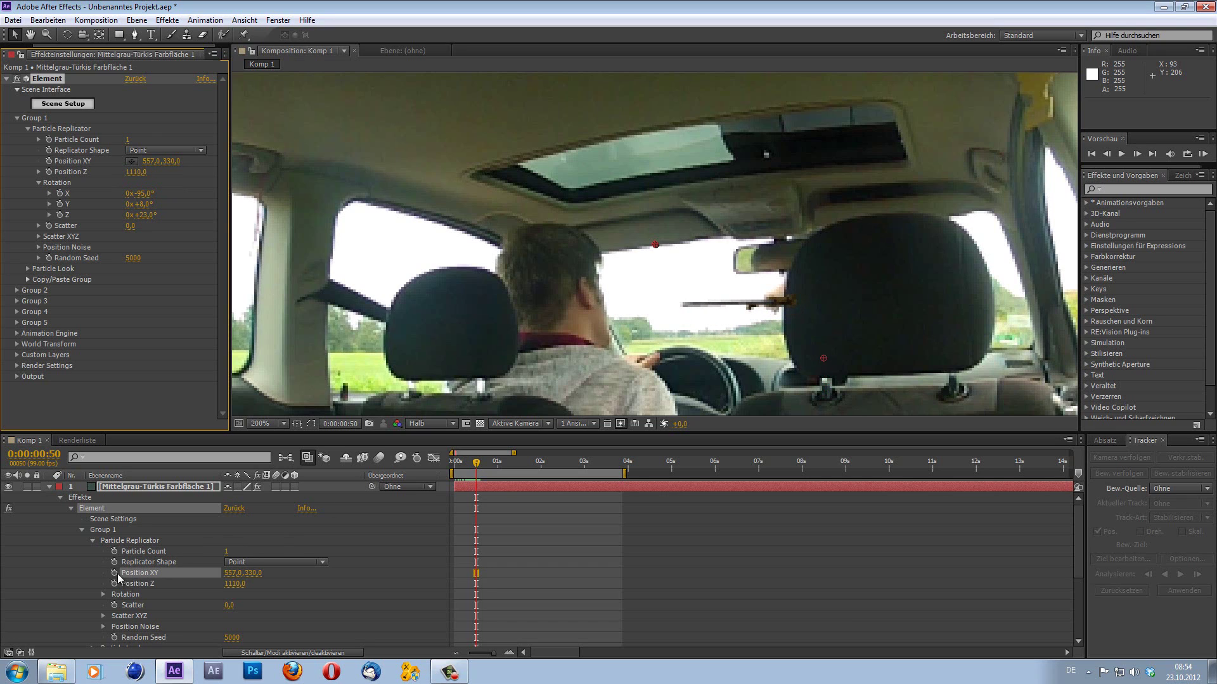
Step: Keyframe Position XY and Z, then at 0:00:01:02 bring the sword much closer and slightly higher
{"action": "left_click", "coordinate": [115, 573]}
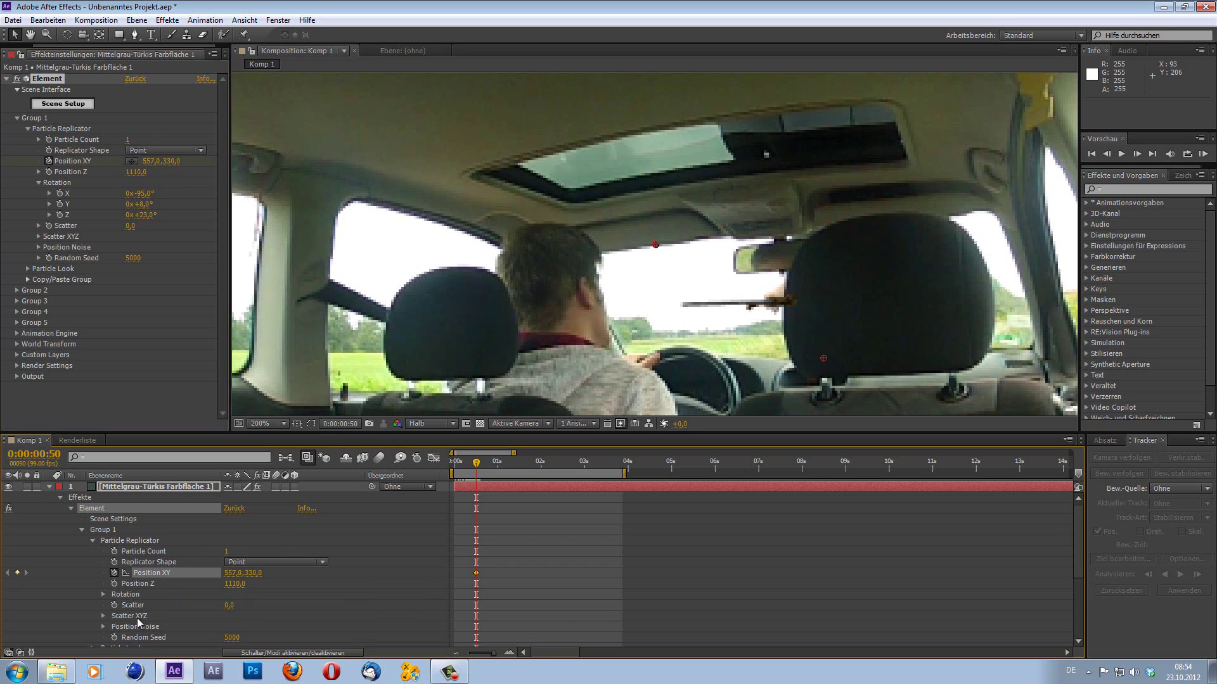
{"action": "left_click", "coordinate": [114, 585]}
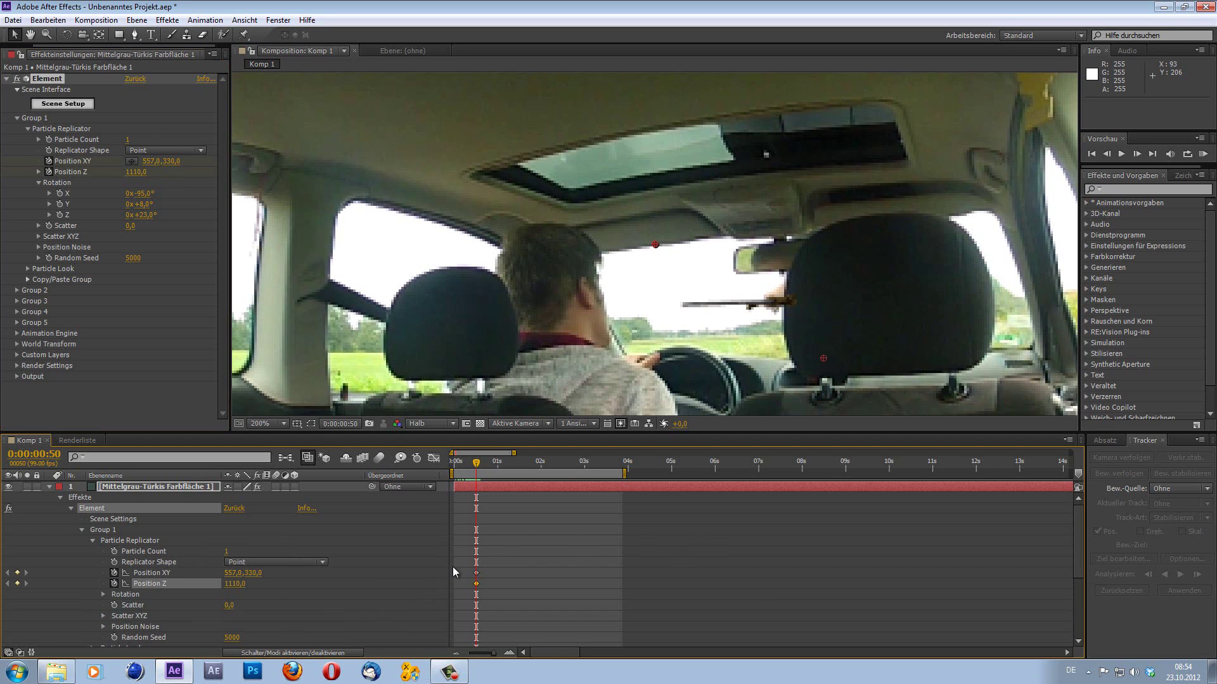
{"action": "left_click_drag", "start_coordinate": [477, 467], "coordinate": [500, 468]}
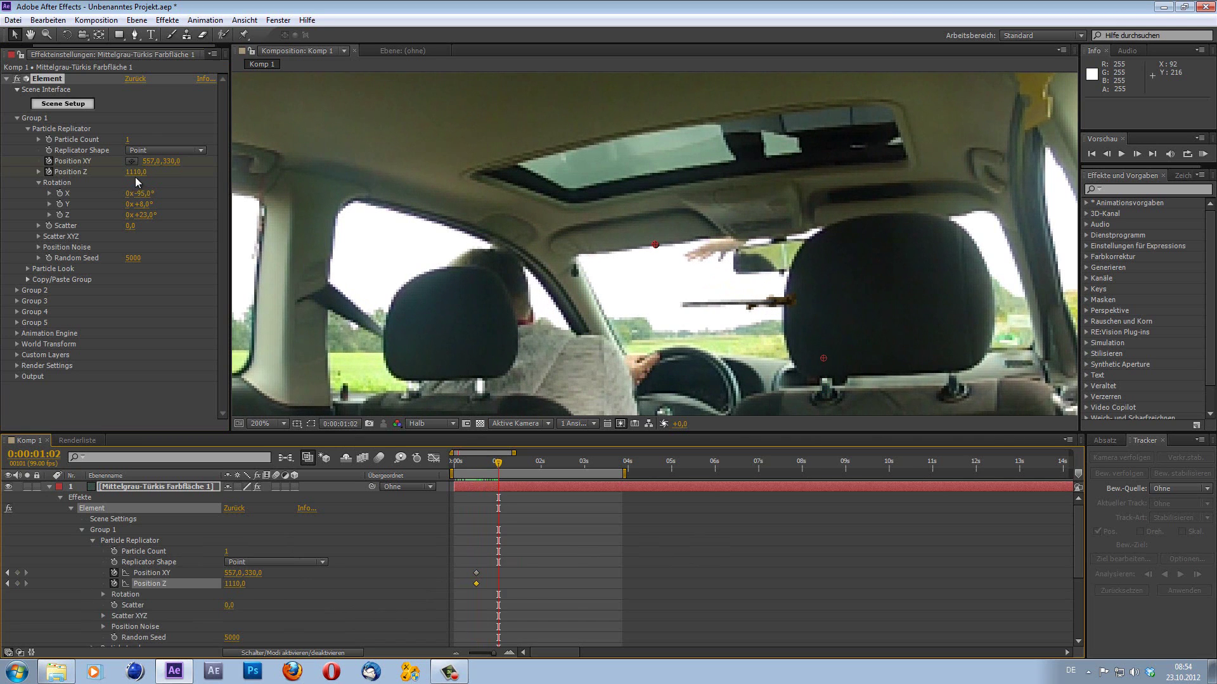
{"action": "mouse_move", "coordinate": [136, 173]}
{"action": "left_mouse_down"}
{"action": "mouse_move", "coordinate": [100, 180]}
{"action": "mouse_move", "coordinate": [51, 158]}
{"action": "left_mouse_up"}
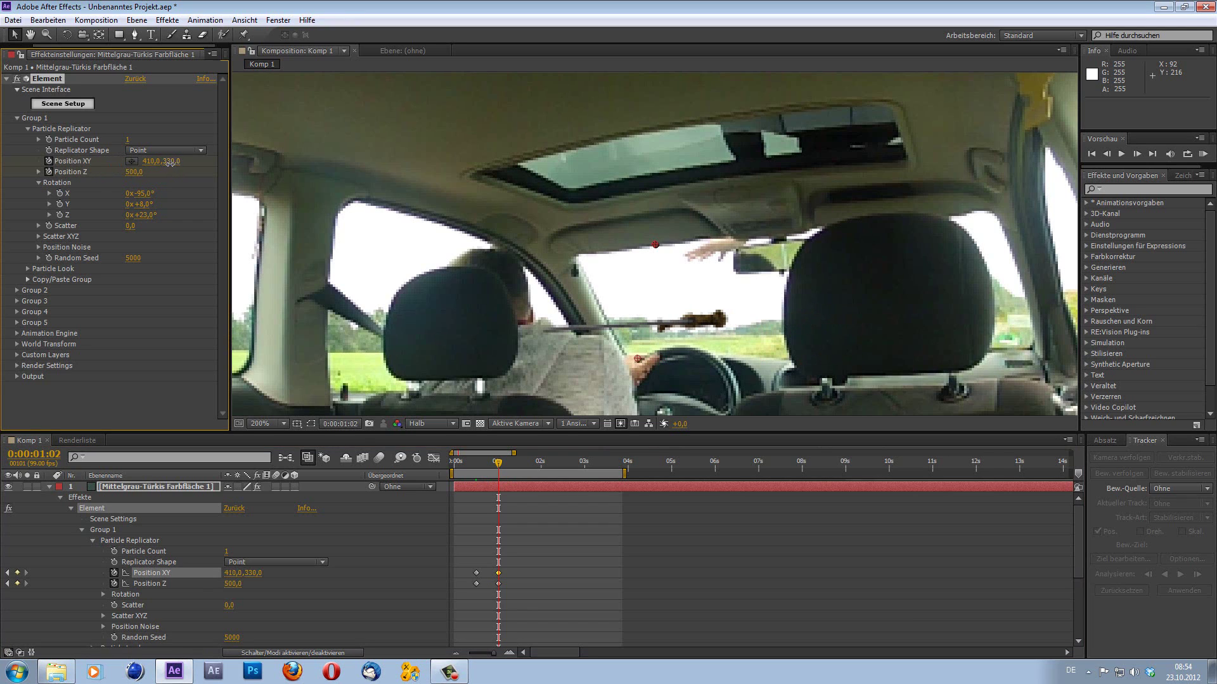
{"action": "left_click_drag", "start_coordinate": [170, 163], "coordinate": [155, 170]}
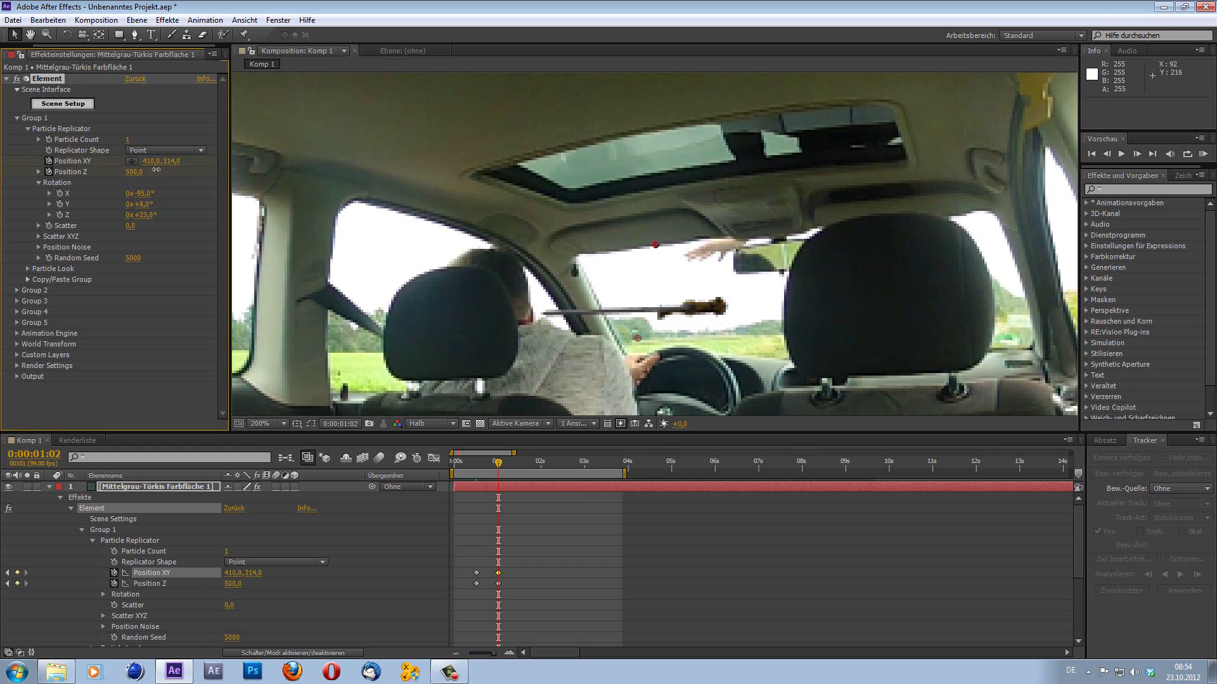
Step: At 0:00:02:37, move the sword off-frame left to Position XY -164, 297 and Z -130
{"action": "left_click_drag", "start_coordinate": [500, 466], "coordinate": [557, 467]}
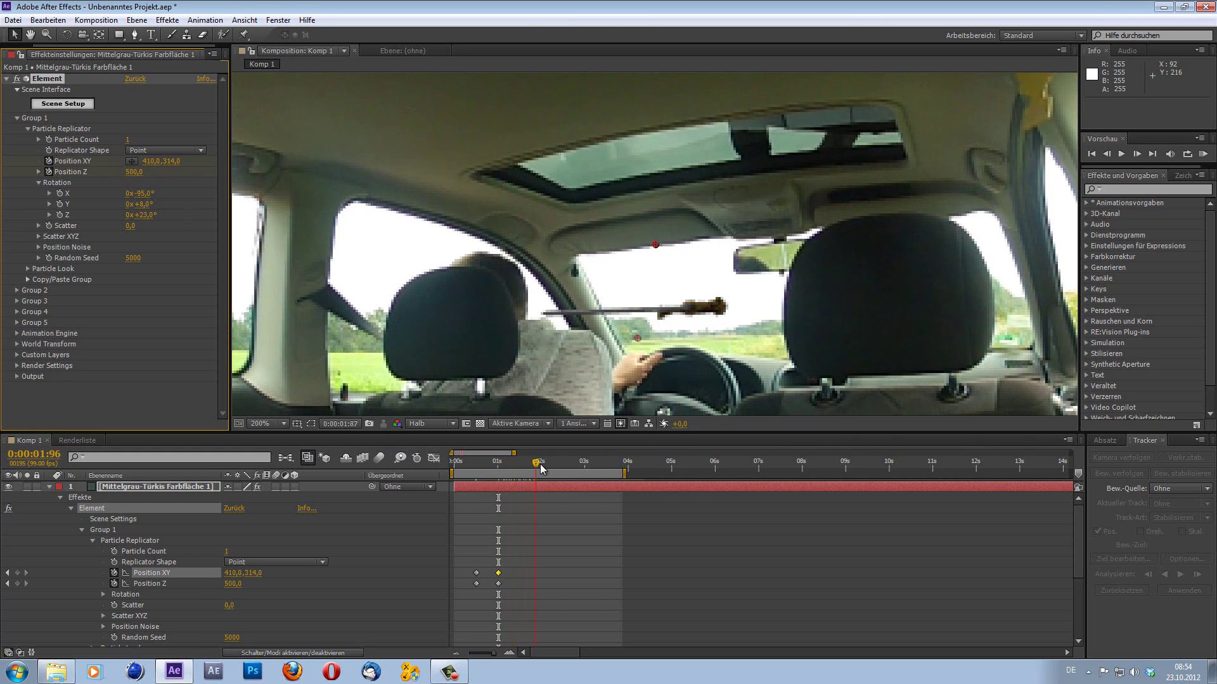
{"action": "scroll", "coordinate": [571, 405], "scroll_direction": "down", "scroll_amount": 1}
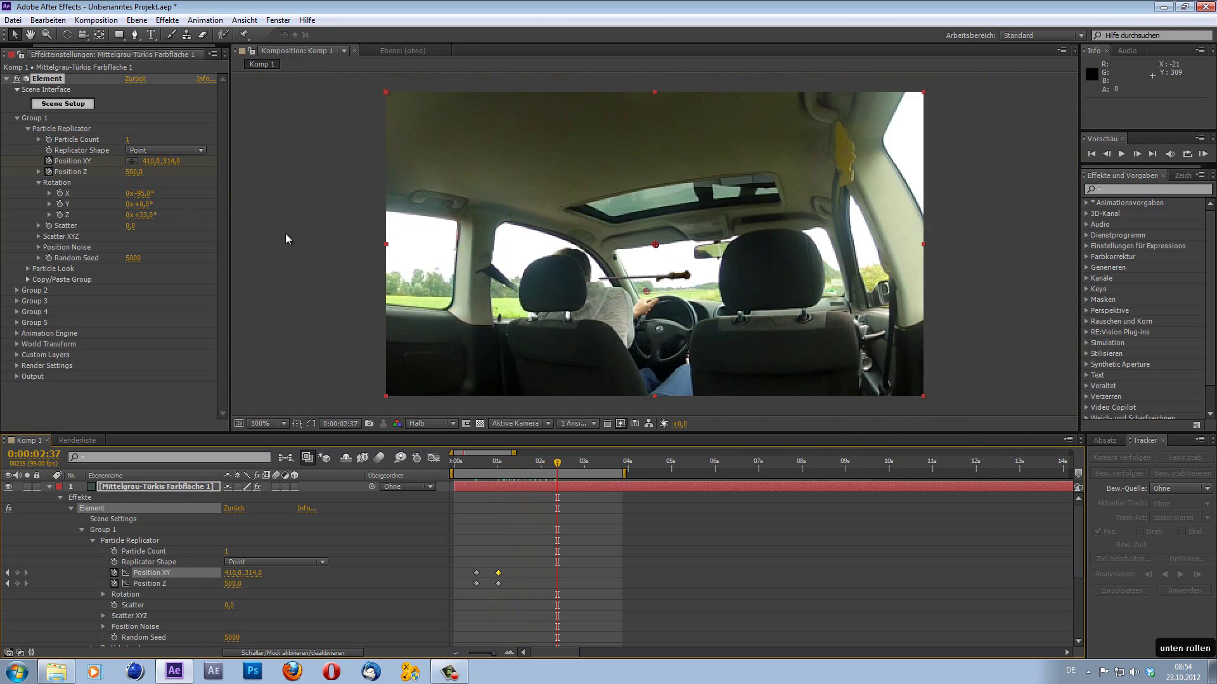
{"action": "left_click_drag", "start_coordinate": [134, 172], "coordinate": [10, 169]}
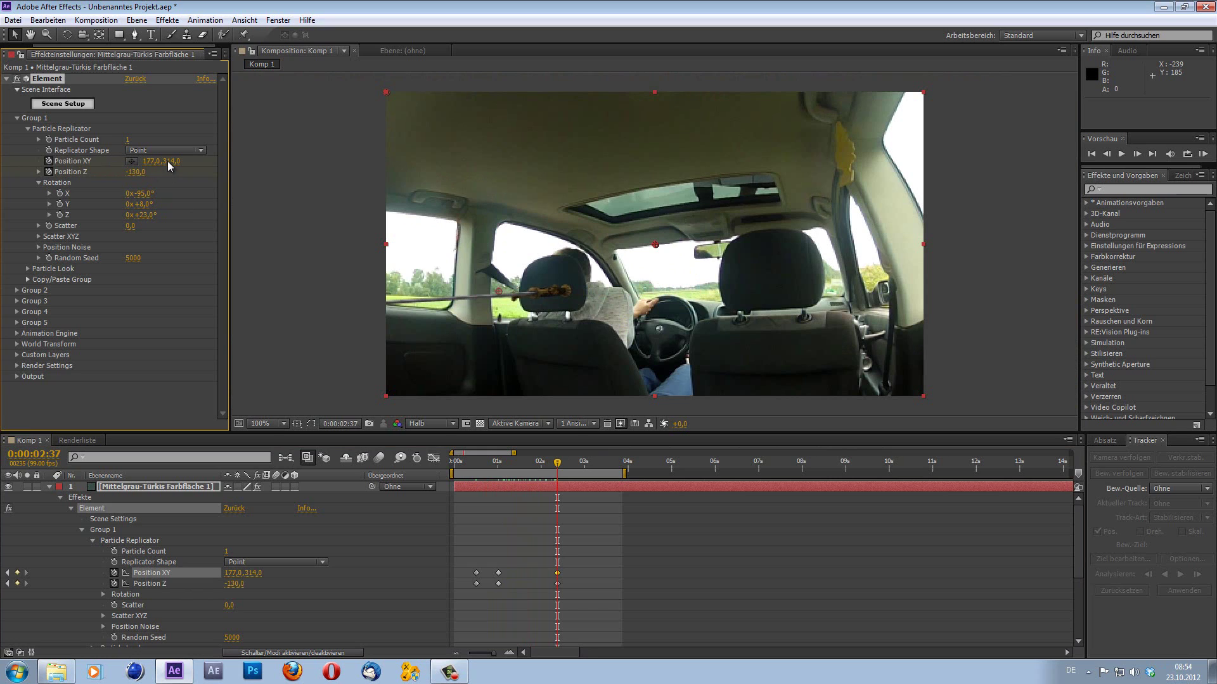
{"action": "mouse_move", "coordinate": [167, 161]}
{"action": "left_mouse_down"}
{"action": "mouse_move", "coordinate": [18, 166]}
{"action": "mouse_move", "coordinate": [88, 168]}
{"action": "left_mouse_up"}
Step: Deselect the Element effect and preview the sword animation from an earlier frame
{"action": "left_click", "coordinate": [177, 192]}
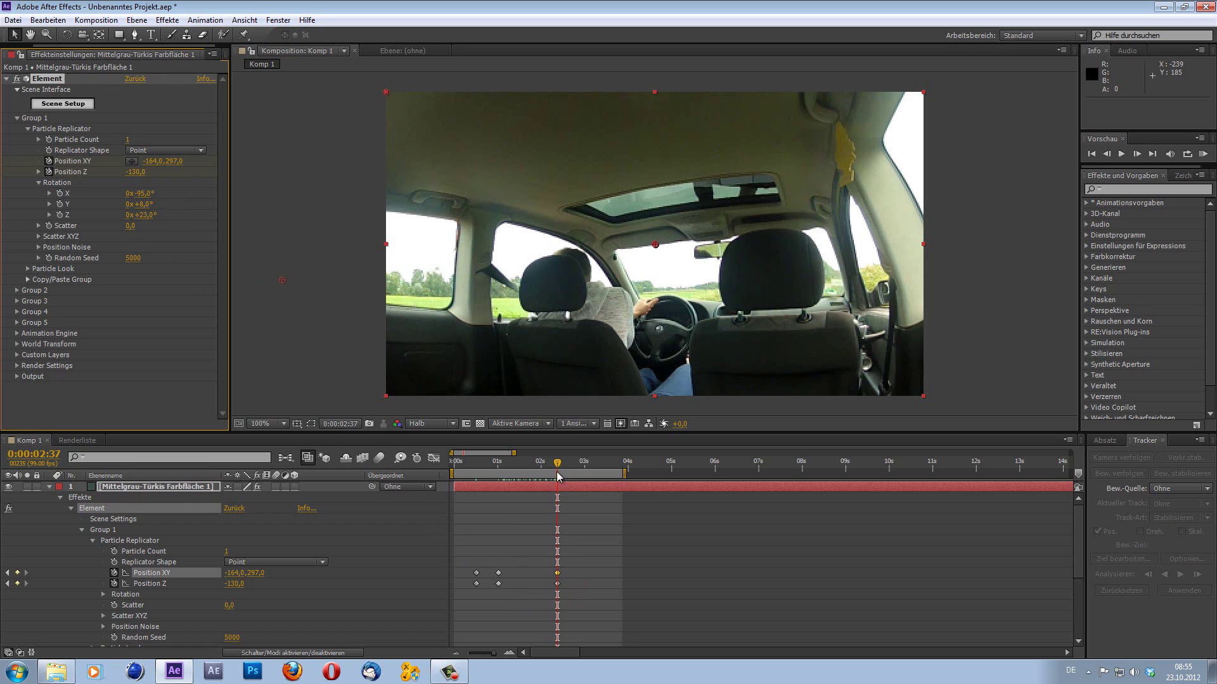
{"action": "mouse_move", "coordinate": [551, 469]}
{"action": "left_mouse_down"}
{"action": "mouse_move", "coordinate": [484, 481]}
{"action": "mouse_move", "coordinate": [557, 483]}
{"action": "mouse_move", "coordinate": [511, 488]}
{"action": "left_mouse_up"}
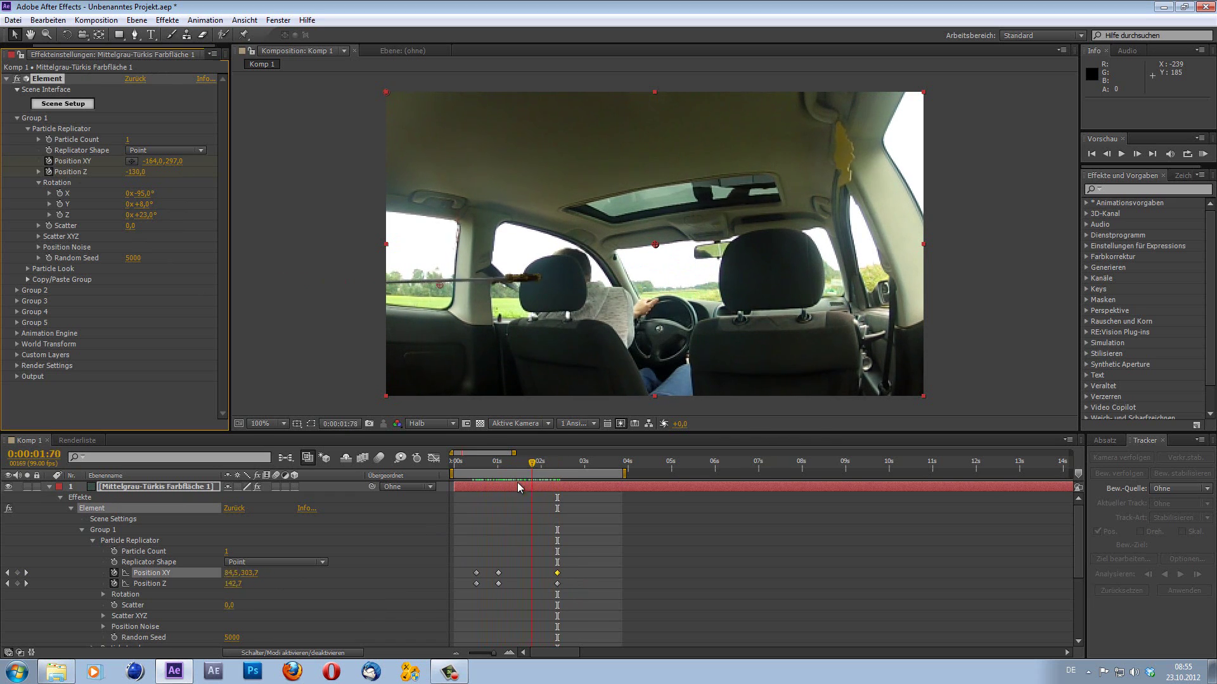
{"action": "left_click_drag", "start_coordinate": [510, 484], "coordinate": [486, 485]}
{"action": "left_click", "coordinate": [1203, 154]}
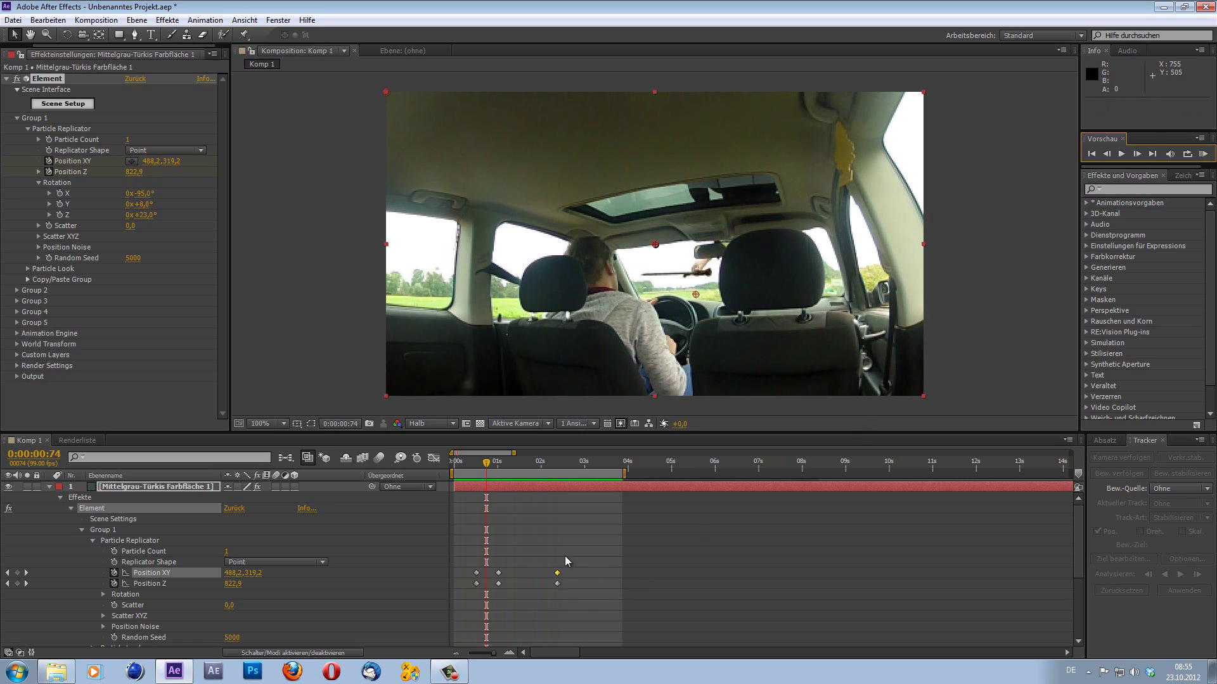
Step: Move the final Position XY and Z keyframes to 0:00:02:24 and preview again
{"action": "left_click", "coordinate": [558, 585]}
{"action": "left_click_drag", "start_coordinate": [558, 588], "coordinate": [552, 591]}
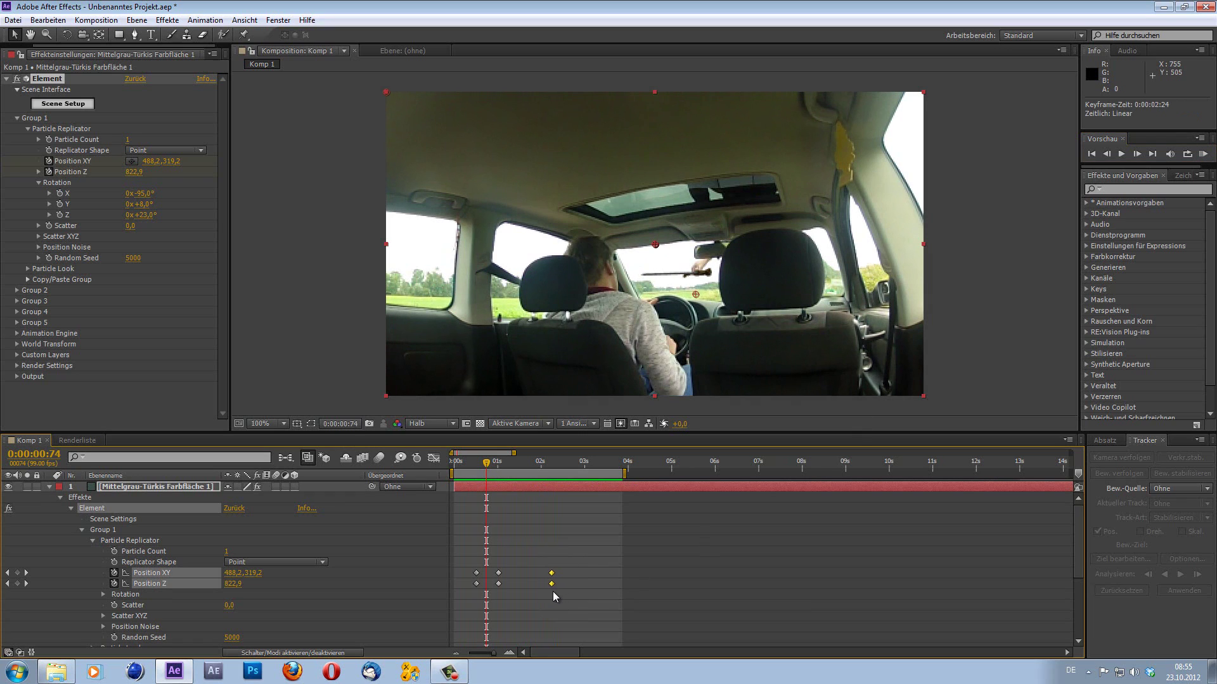
{"action": "left_click", "coordinate": [1204, 154]}
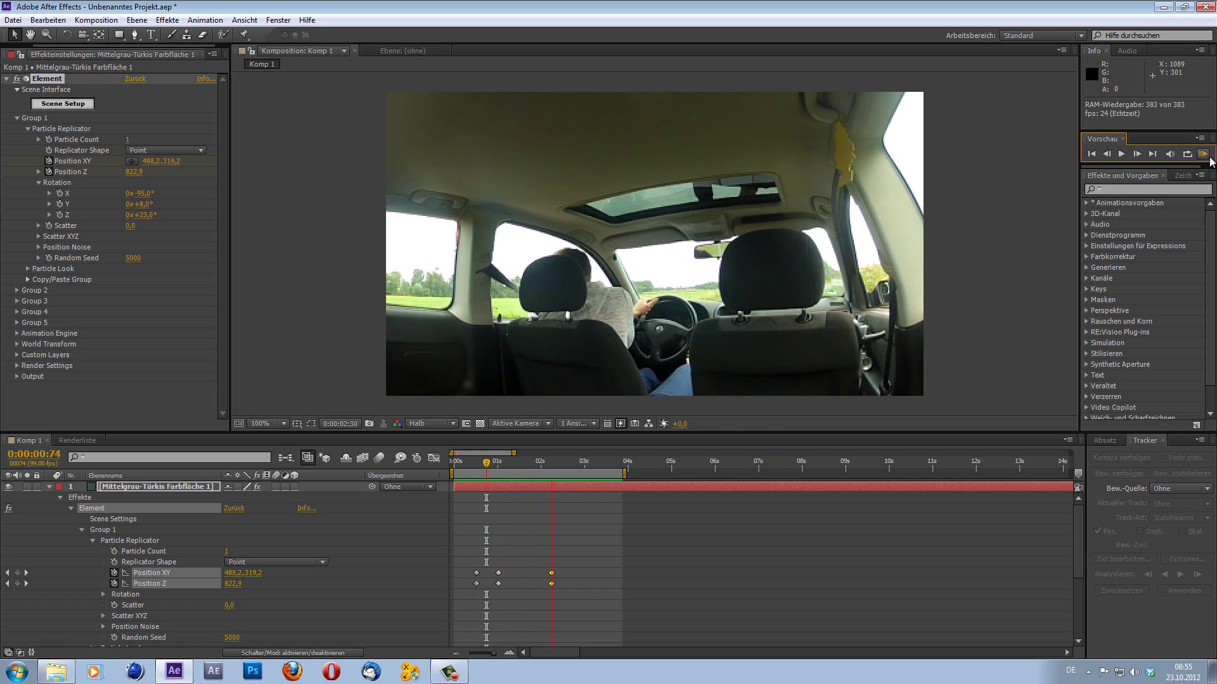
Step: Stop the preview and scrub frames 0:00:00:39–0:00:00:63 to check the sword at the windshield
{"action": "key", "text": "space"}
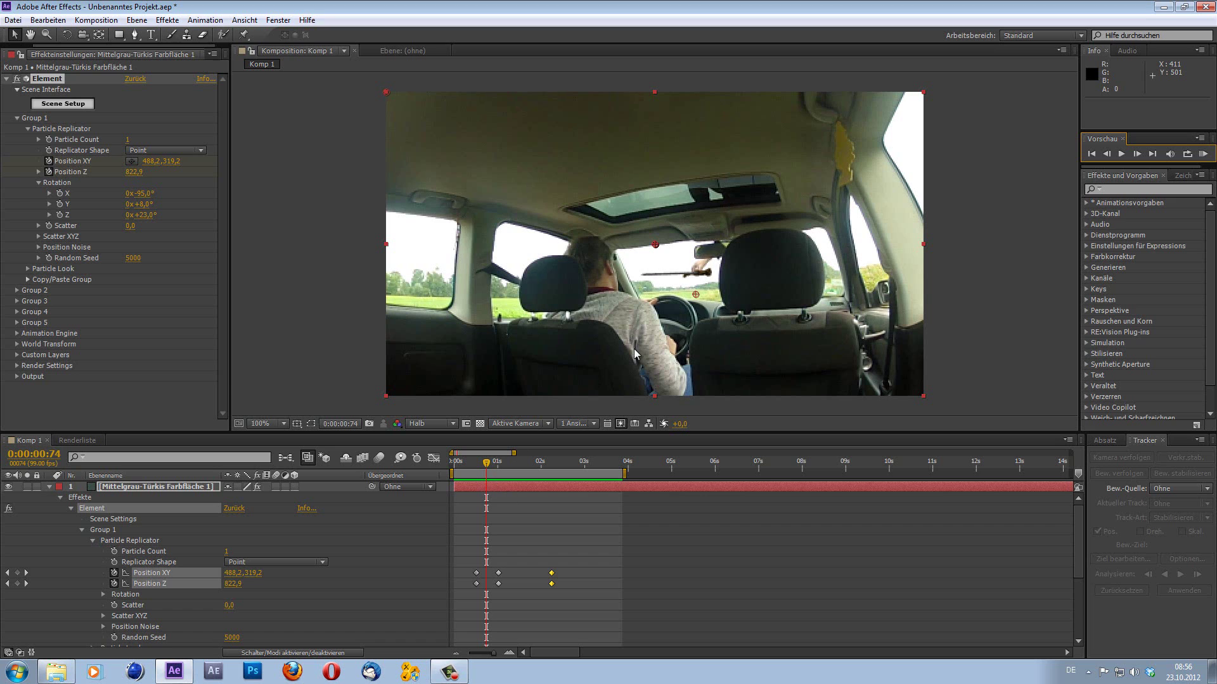
{"action": "scroll", "coordinate": [689, 302], "scroll_direction": "up", "scroll_amount": 1}
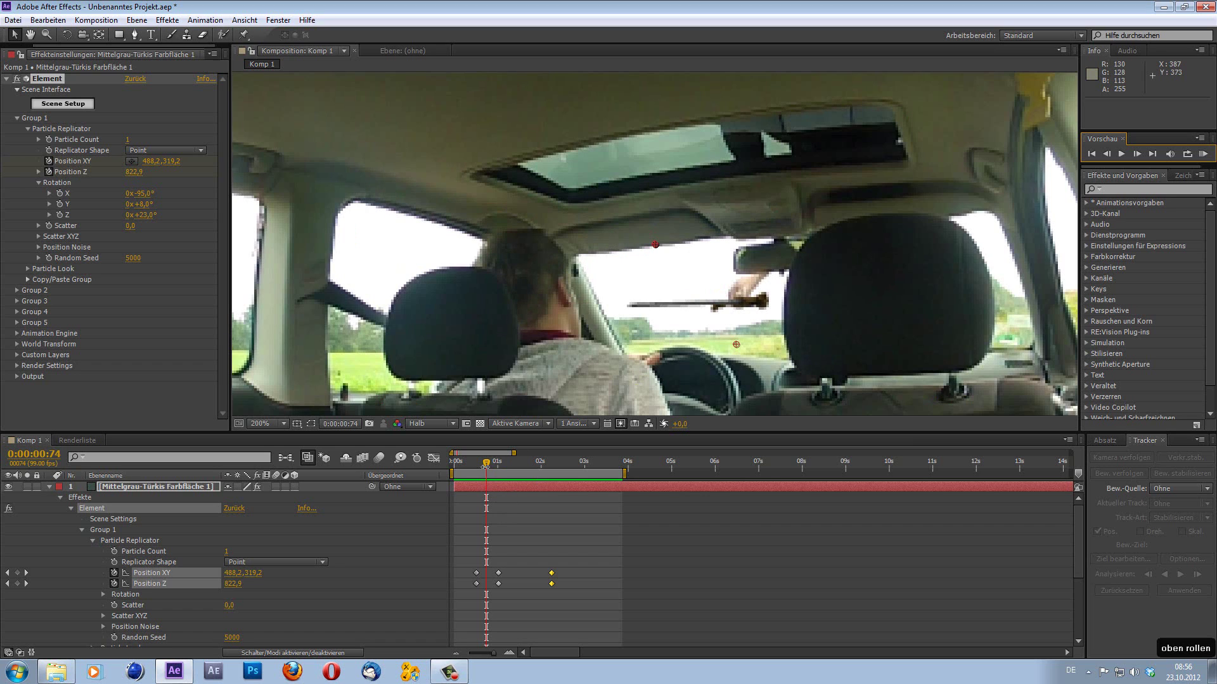
{"action": "left_click_drag", "start_coordinate": [485, 466], "coordinate": [483, 468]}
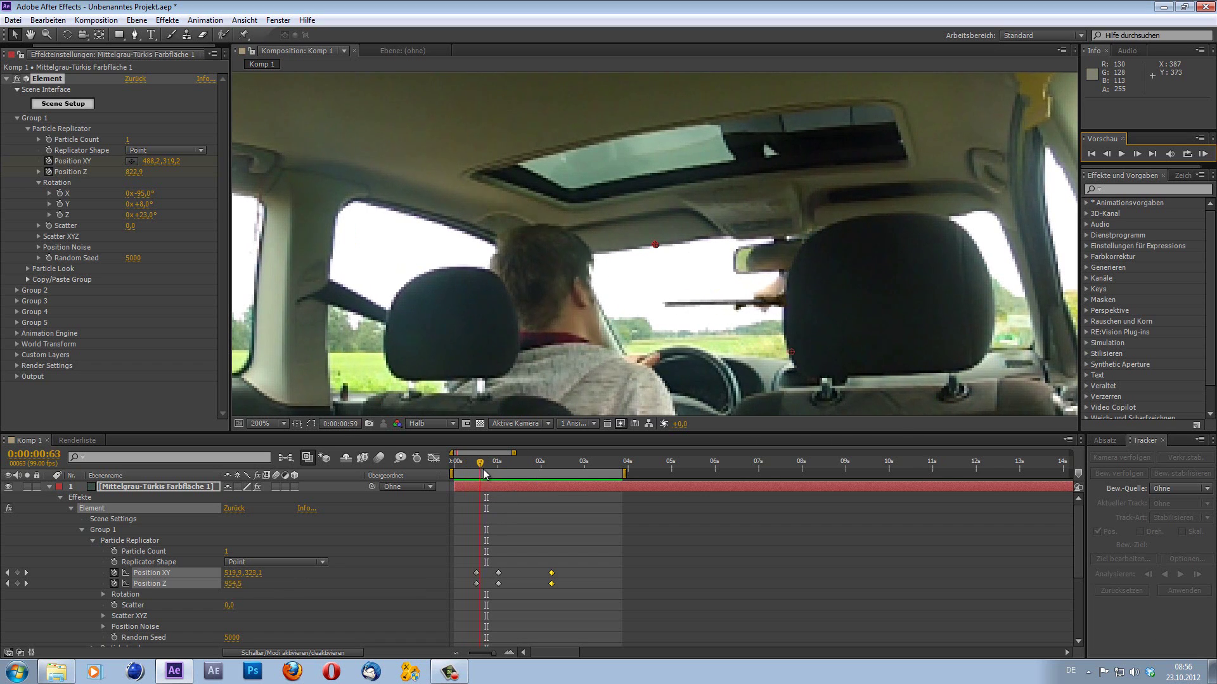
{"action": "left_click_drag", "start_coordinate": [483, 469], "coordinate": [473, 470]}
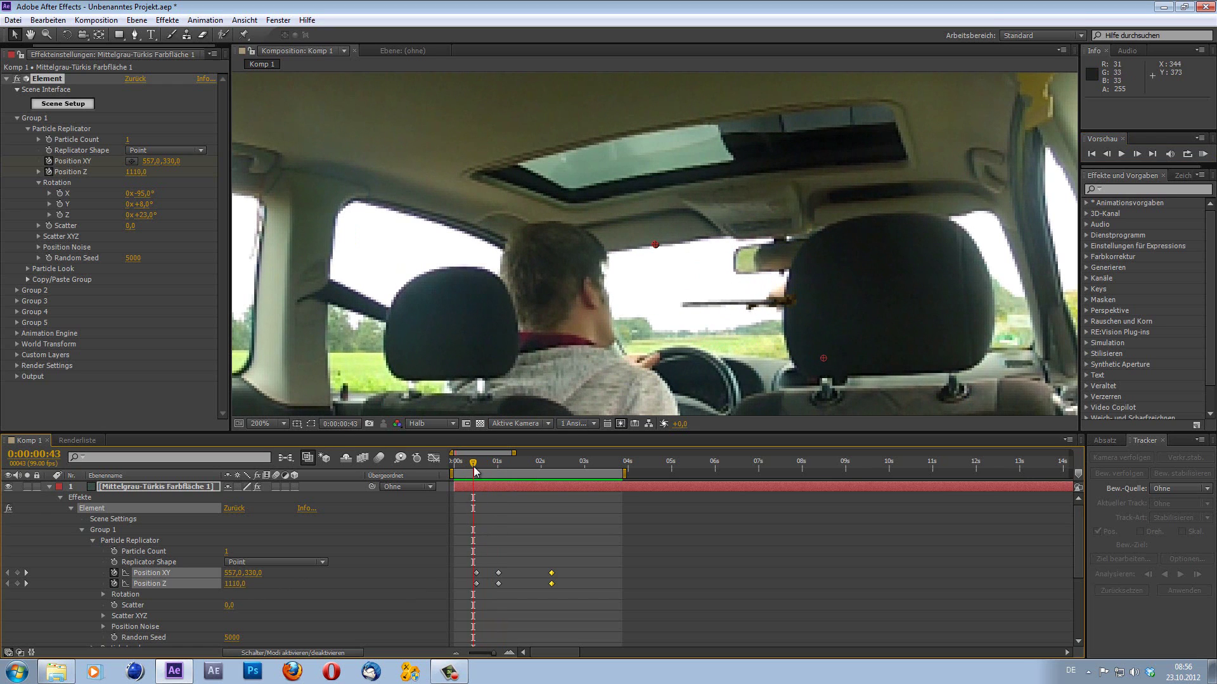
{"action": "left_click_drag", "start_coordinate": [473, 468], "coordinate": [472, 470]}
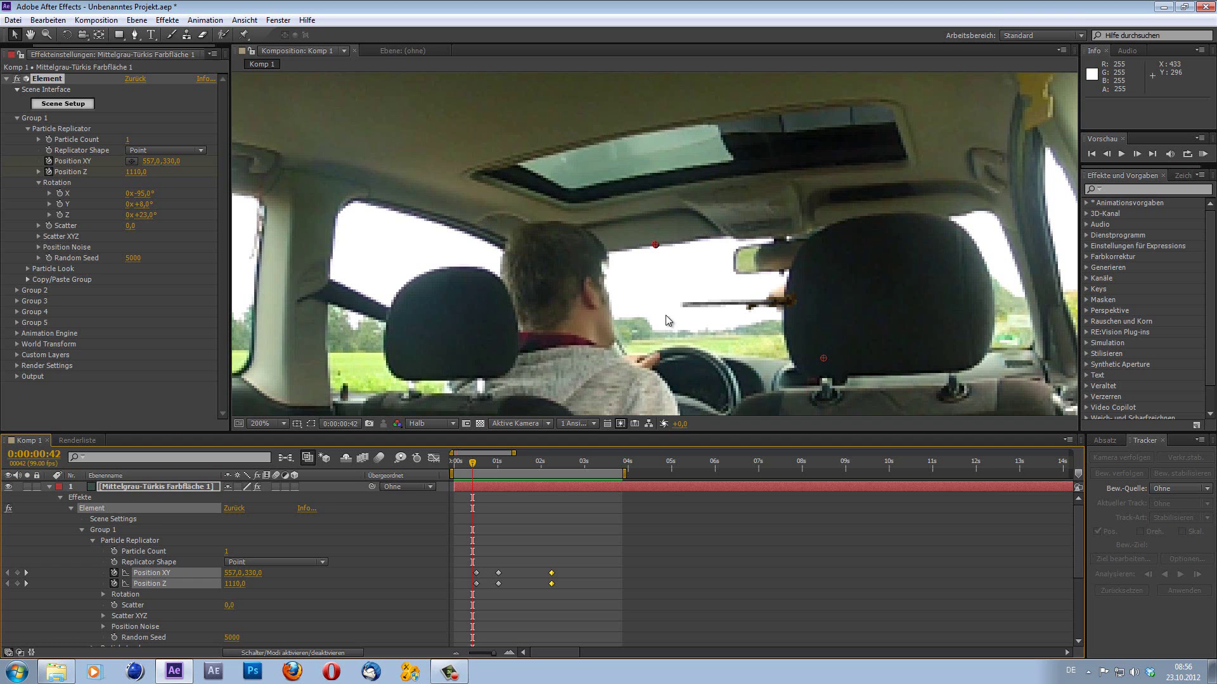
{"action": "mouse_move", "coordinate": [474, 463]}
{"action": "left_mouse_down"}
{"action": "mouse_move", "coordinate": [448, 473]}
{"action": "mouse_move", "coordinate": [501, 469]}
{"action": "left_mouse_up"}
{"action": "scroll", "coordinate": [799, 295], "scroll_direction": "down", "scroll_amount": 2}
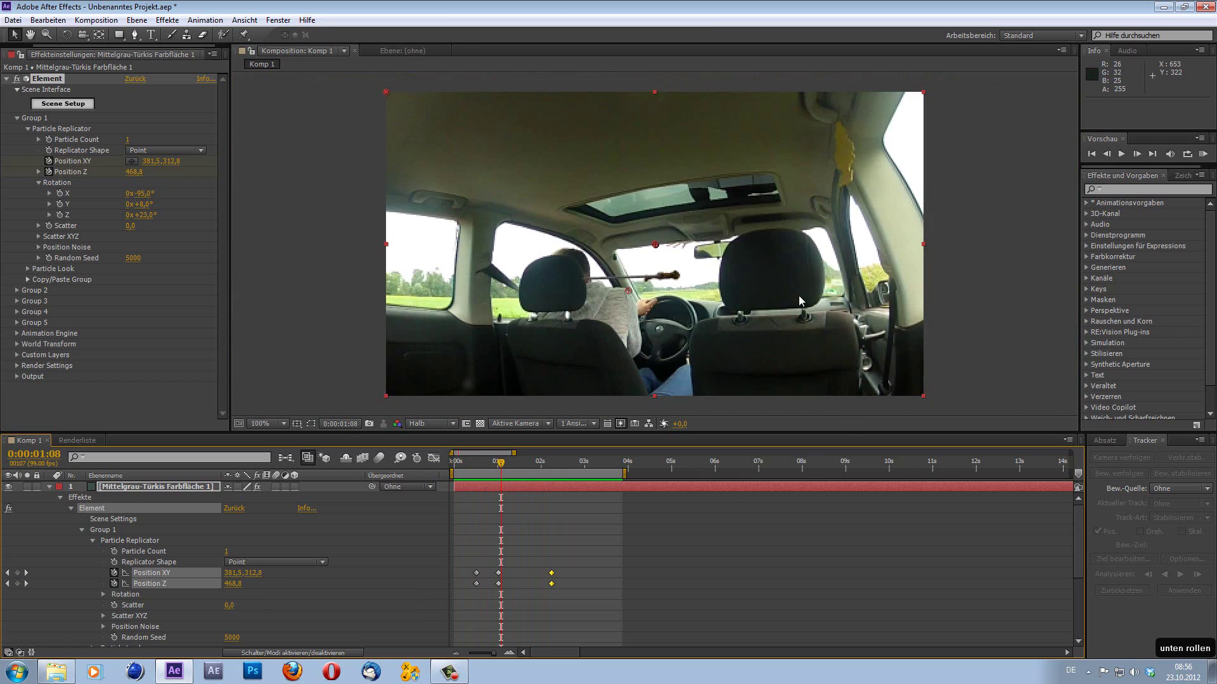
{"action": "scroll", "coordinate": [697, 316], "scroll_direction": "up", "scroll_amount": 2}
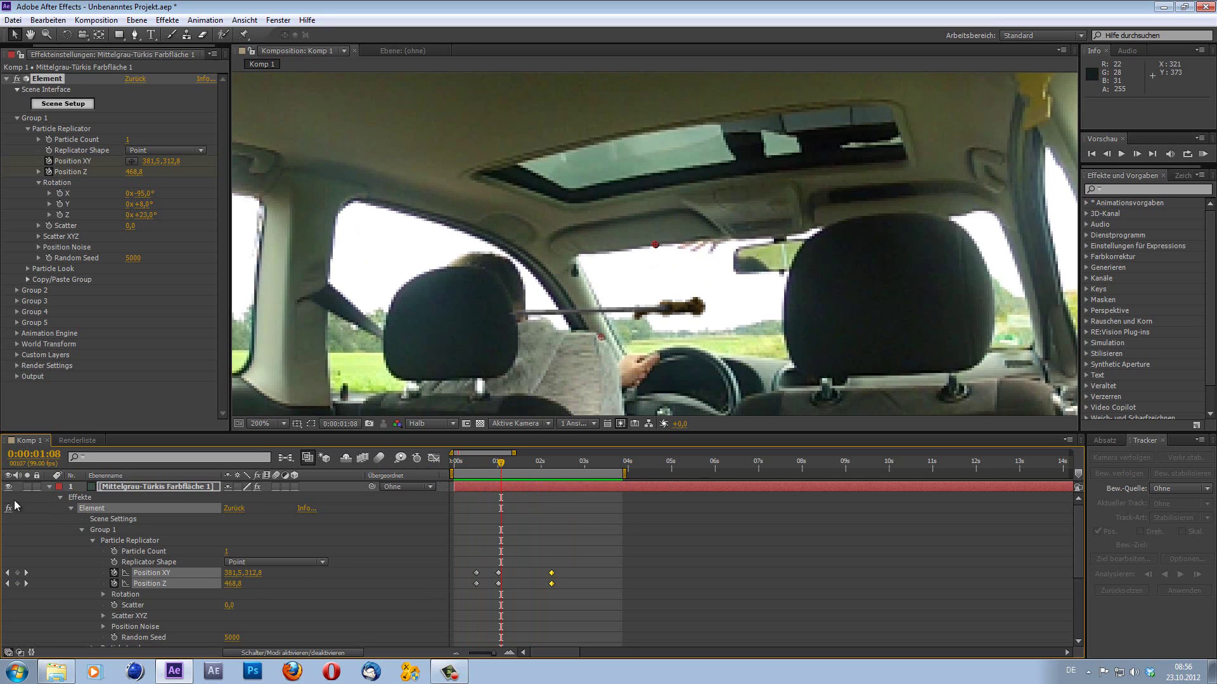
Step: Collapse and deselect the solid layer, park at 0:00:00:52, and open the image folder
{"action": "left_click", "coordinate": [50, 487]}
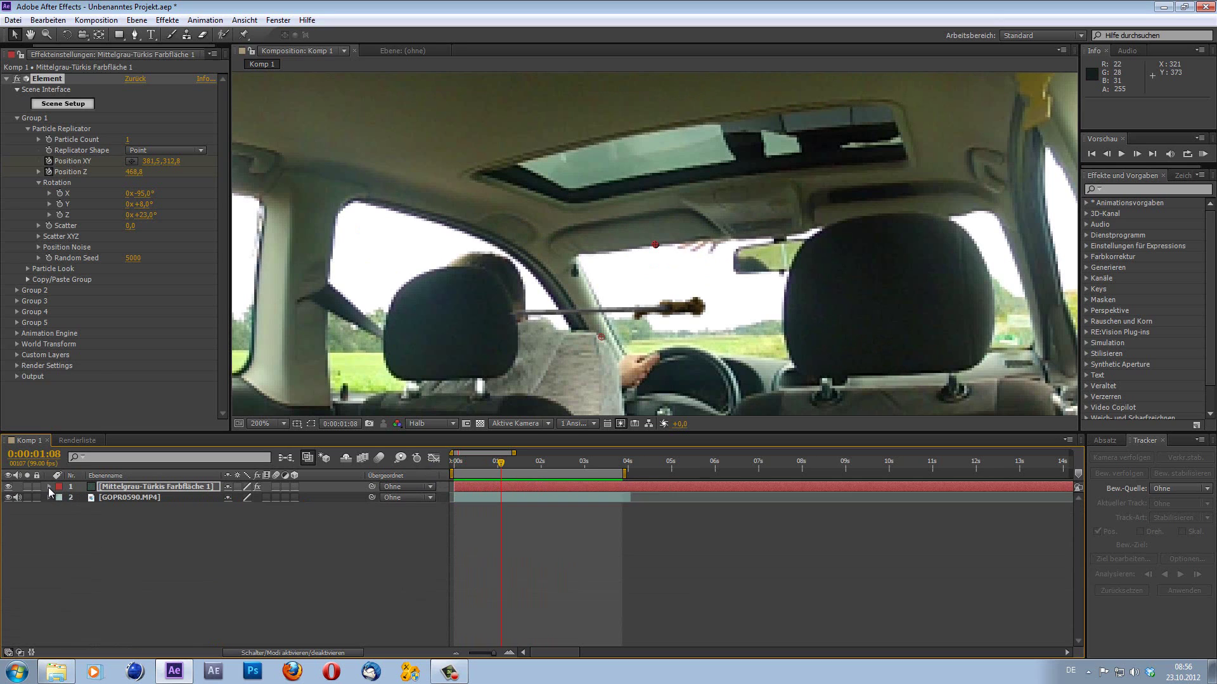
{"action": "left_click", "coordinate": [240, 593]}
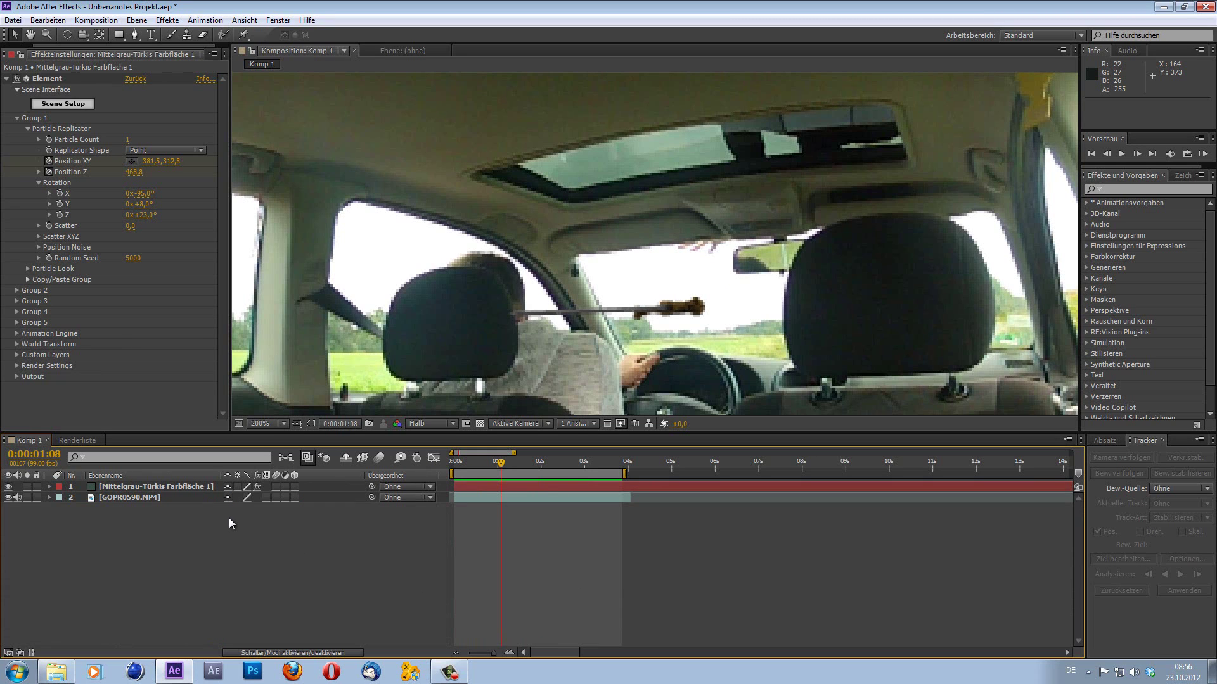
{"action": "left_click_drag", "start_coordinate": [501, 465], "coordinate": [478, 461]}
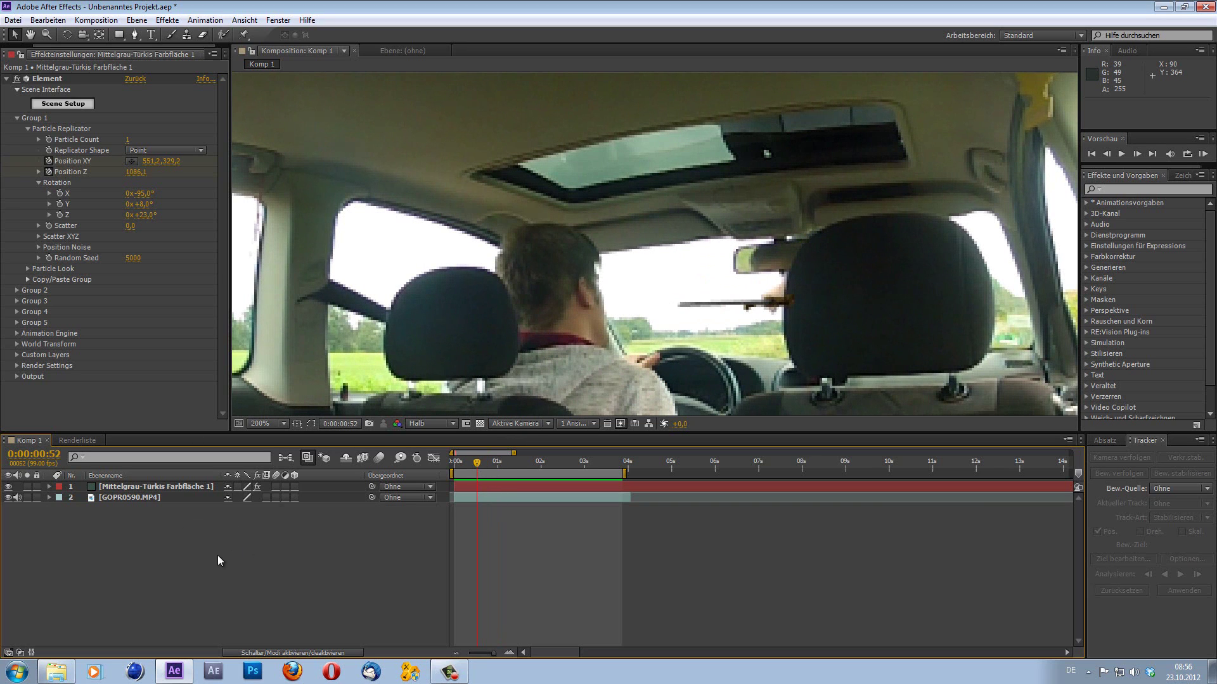
{"action": "left_click", "coordinate": [56, 672]}
Step: View Windshield_Hole_07.jpg and Windshield_Hole_07_2.jpg in Photo Viewer, then return to After Effects
{"action": "double_click", "coordinate": [1042, 102]}
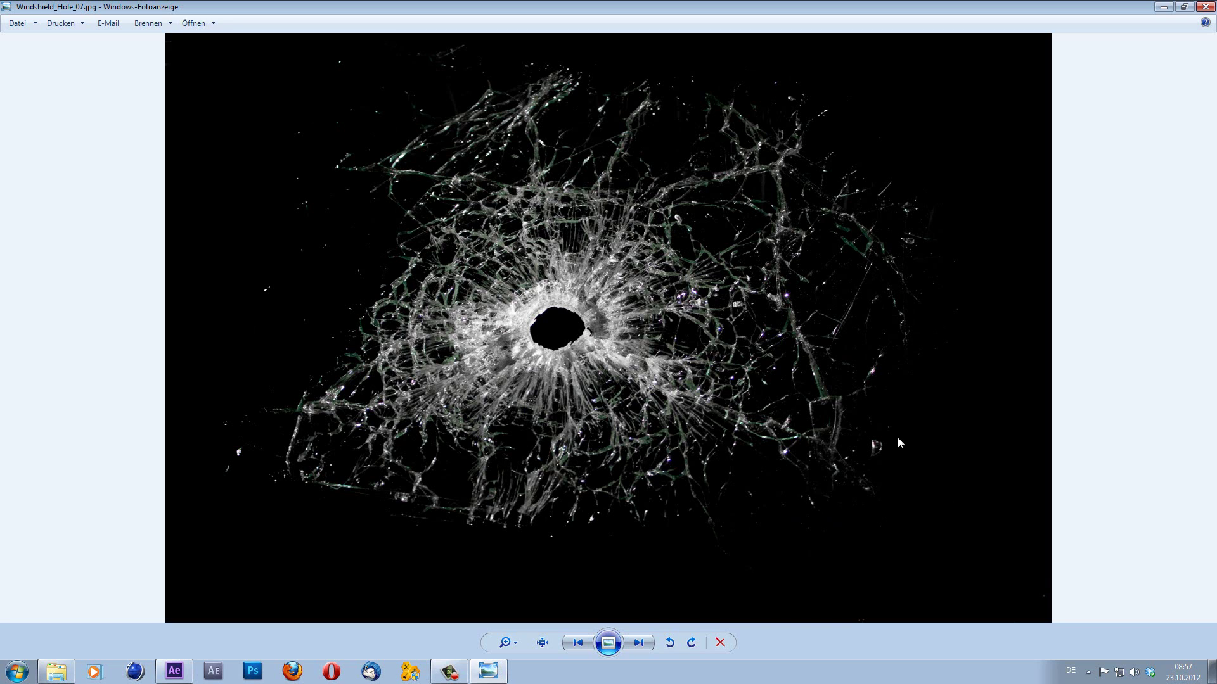
{"action": "left_click", "coordinate": [1211, 8]}
{"action": "left_click", "coordinate": [906, 360]}
{"action": "double_click", "coordinate": [1040, 122]}
{"action": "left_click", "coordinate": [638, 643]}
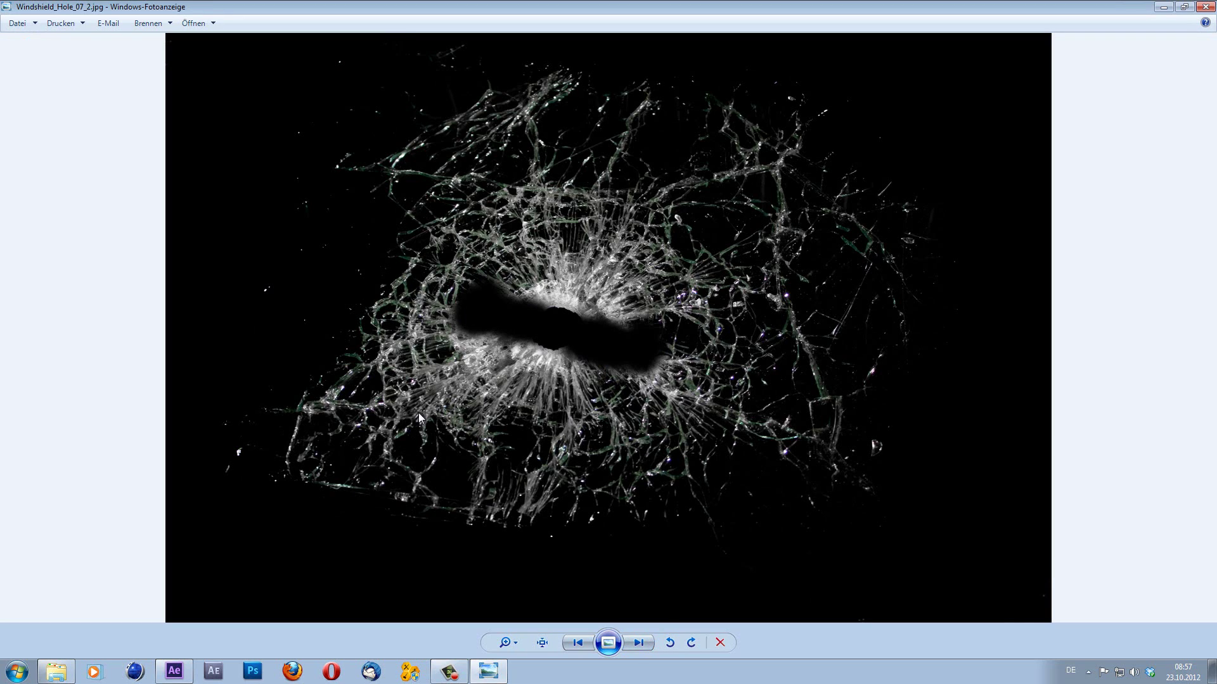
{"action": "left_click", "coordinate": [175, 671]}
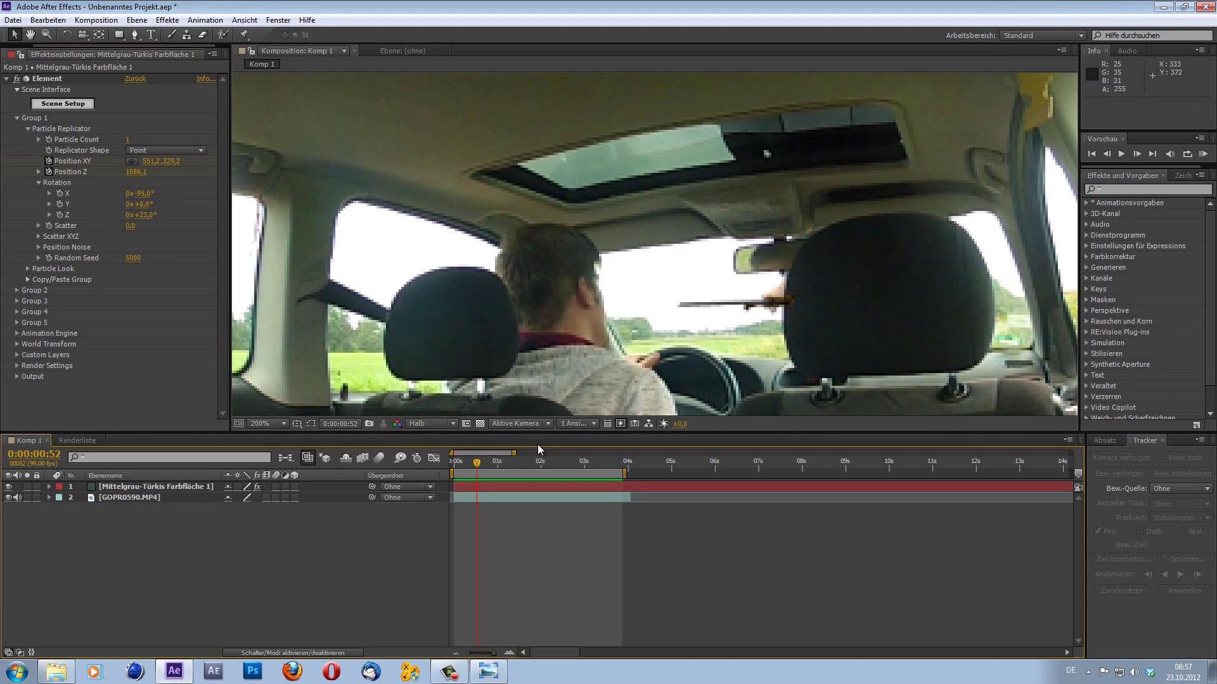
Step: Scrub around the impact and park the playhead at 0:00:00:42, just before the hit
{"action": "left_click_drag", "start_coordinate": [478, 463], "coordinate": [481, 463]}
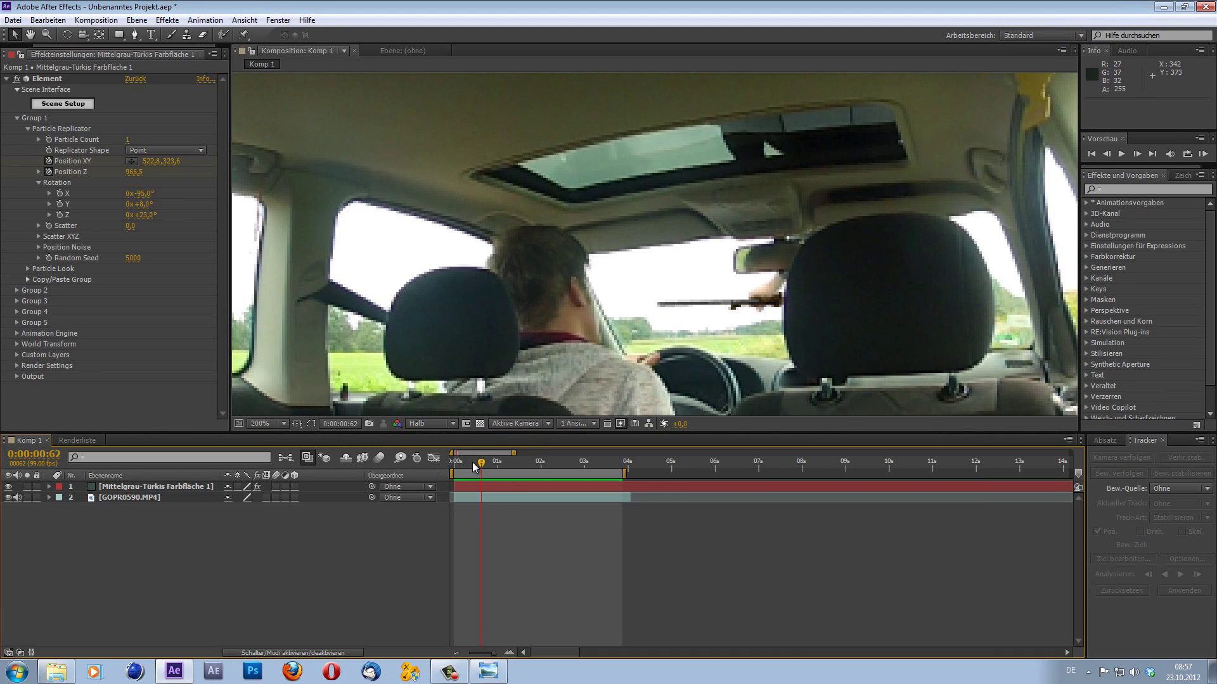
{"action": "left_click", "coordinate": [497, 462]}
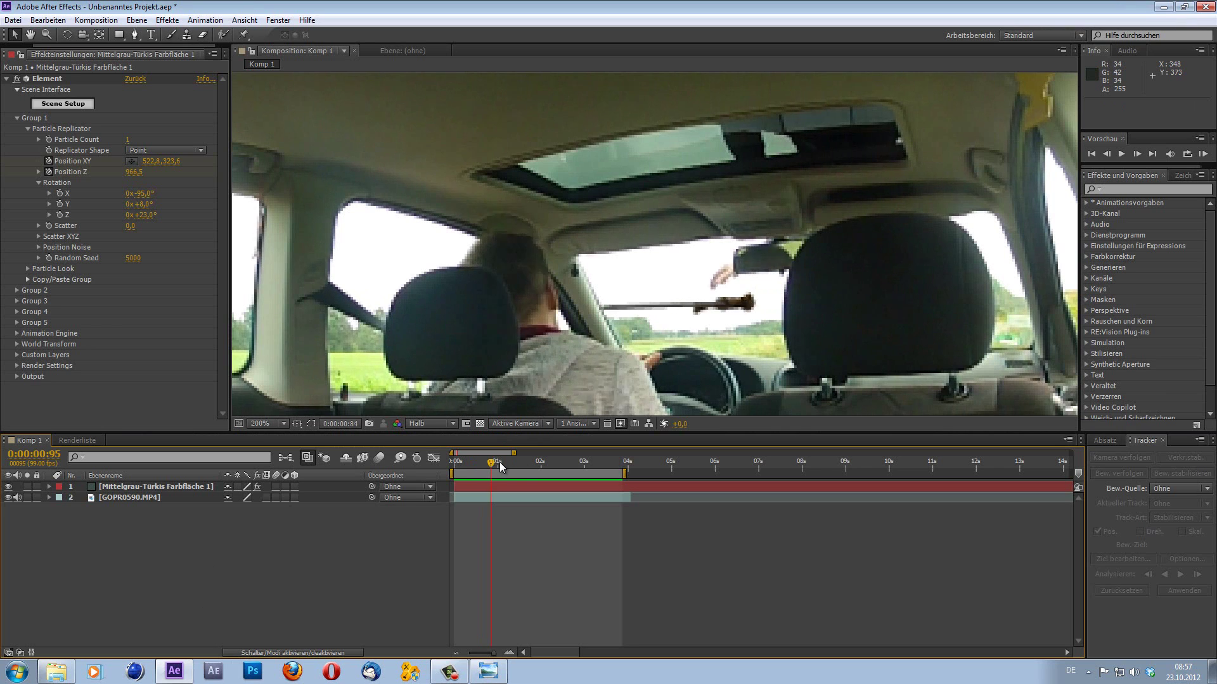
{"action": "left_click", "coordinate": [499, 464]}
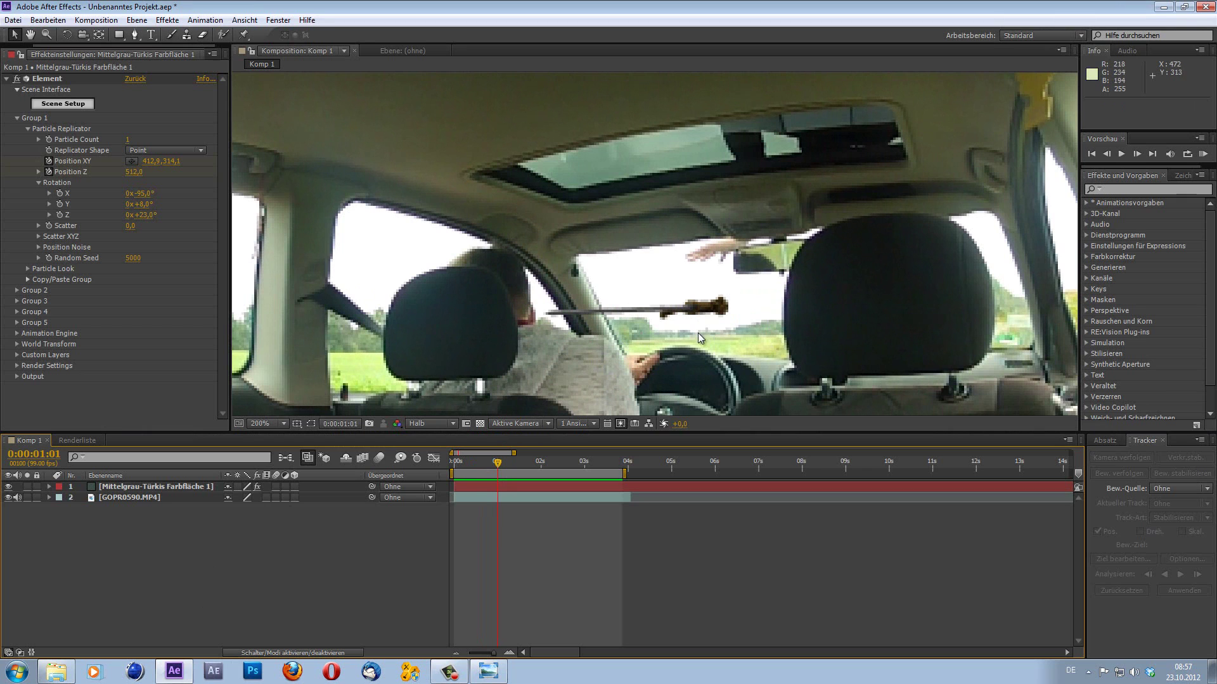
{"action": "left_click_drag", "start_coordinate": [495, 461], "coordinate": [473, 462]}
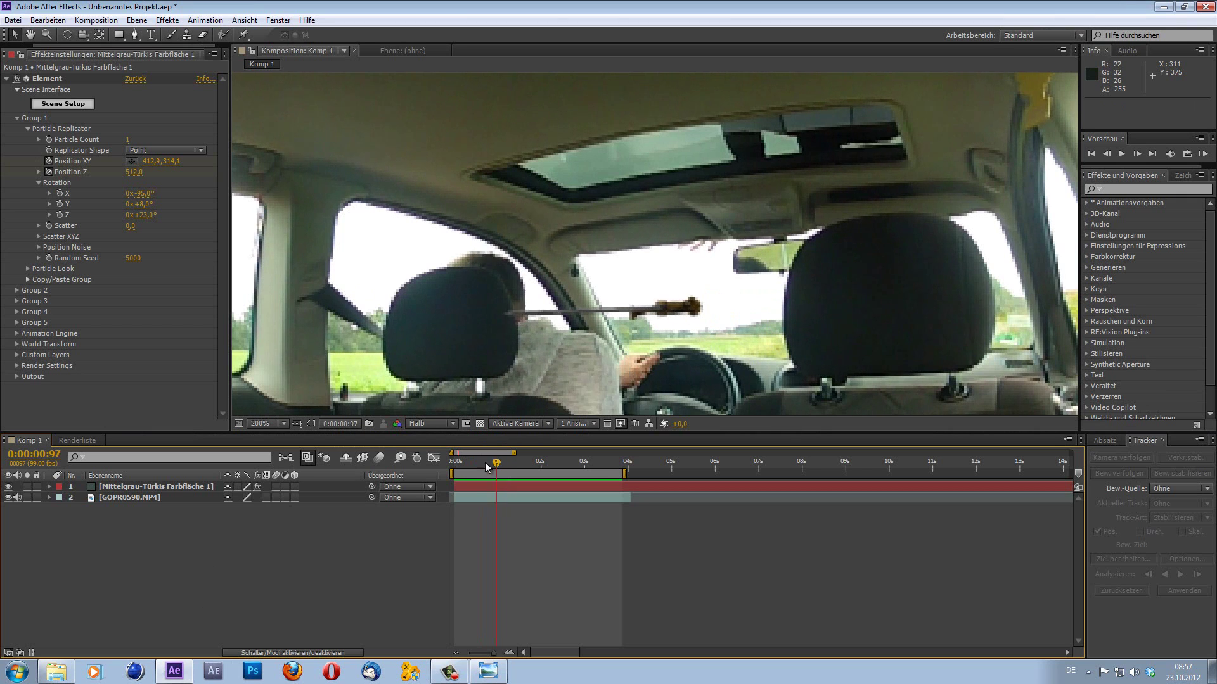
Step: Compare the two windshield-hole photos in Photo Viewer, then close it
{"action": "left_click", "coordinate": [488, 671]}
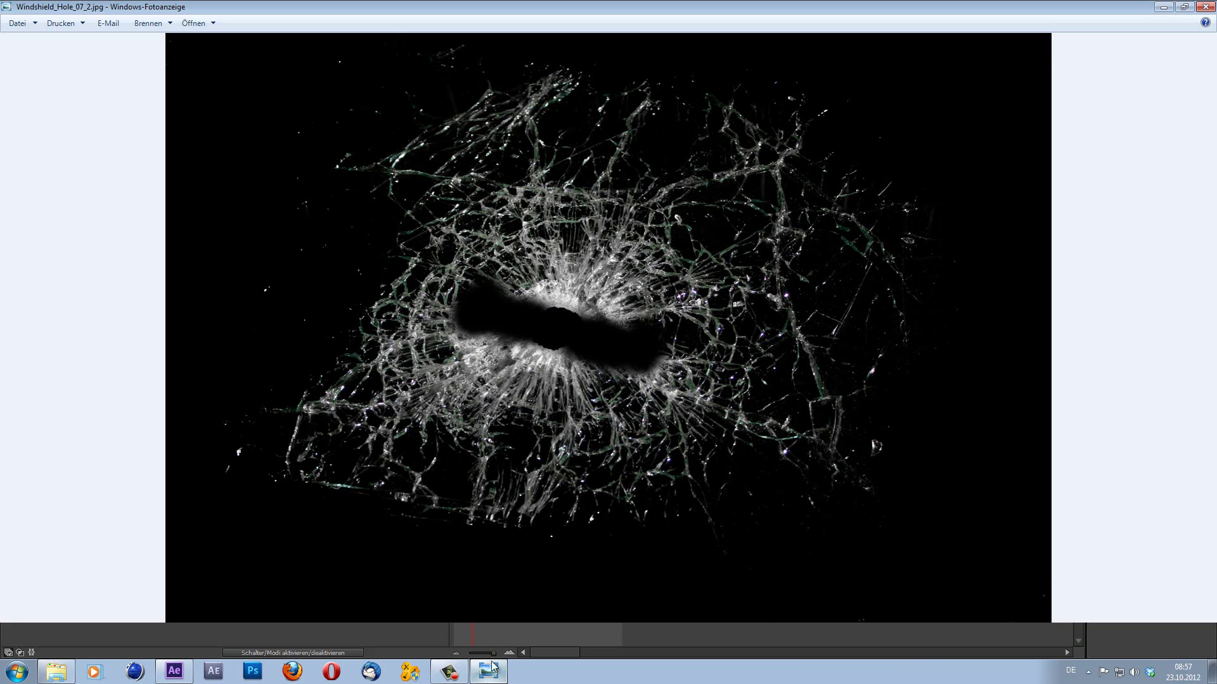
{"action": "left_click", "coordinate": [578, 643]}
{"action": "left_click", "coordinate": [638, 642]}
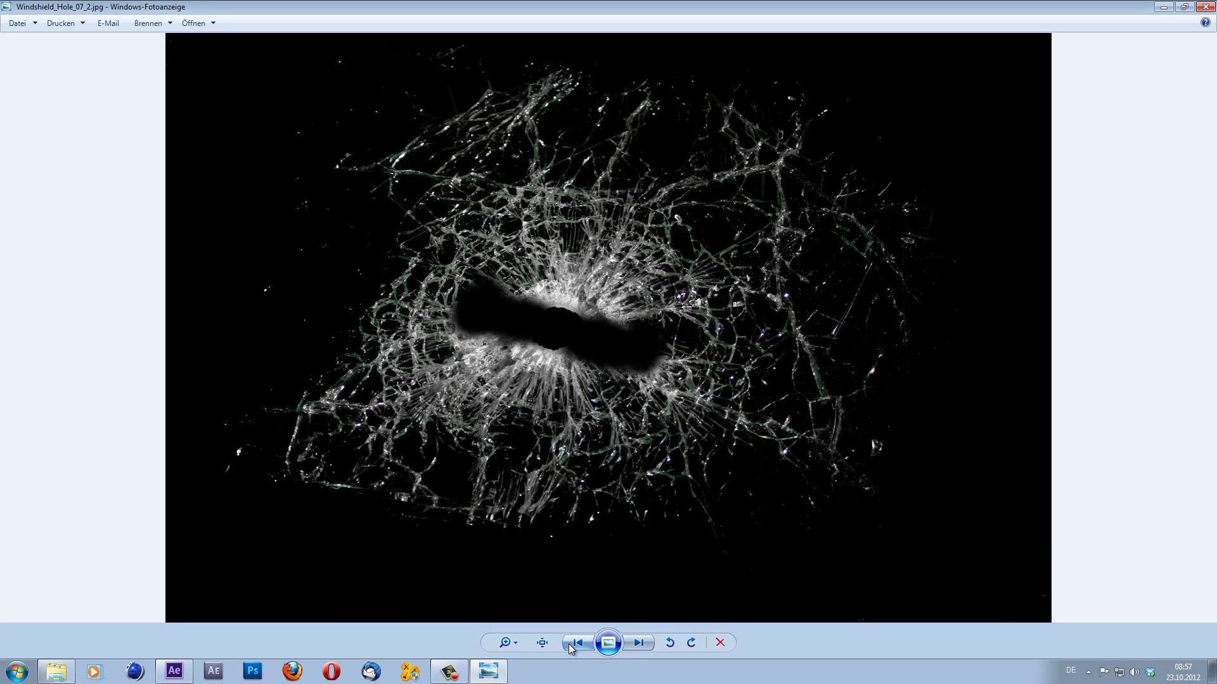
{"action": "left_click", "coordinate": [578, 642]}
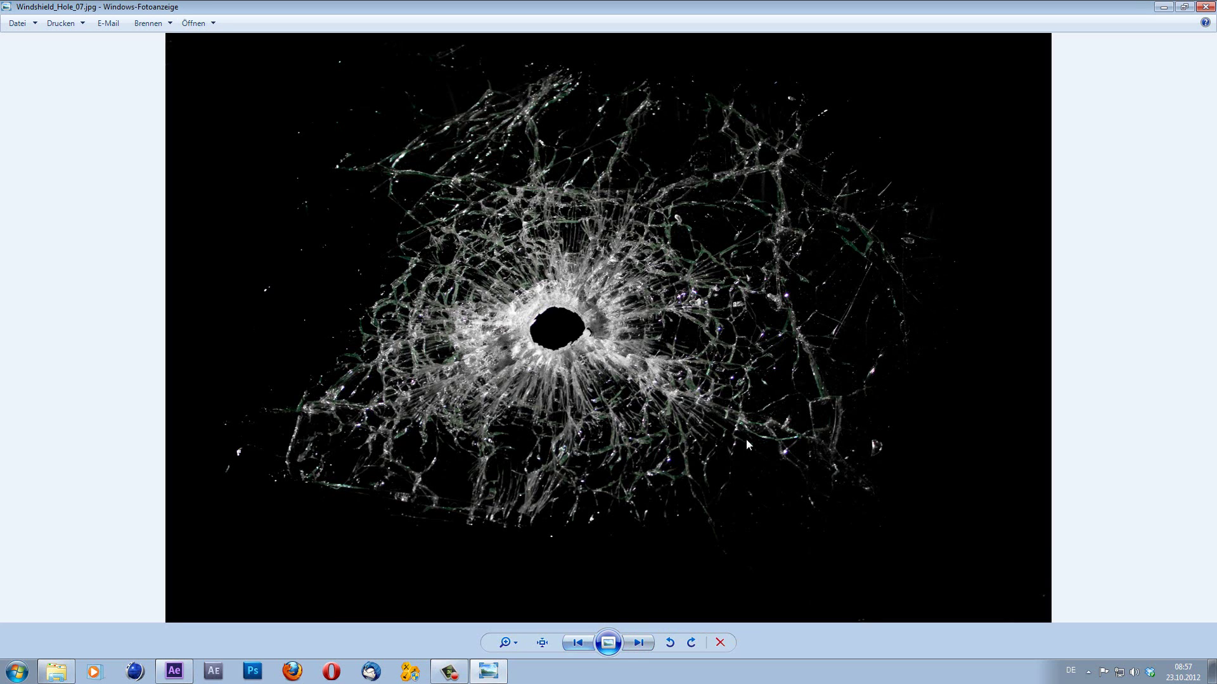
{"action": "left_click", "coordinate": [1205, 7]}
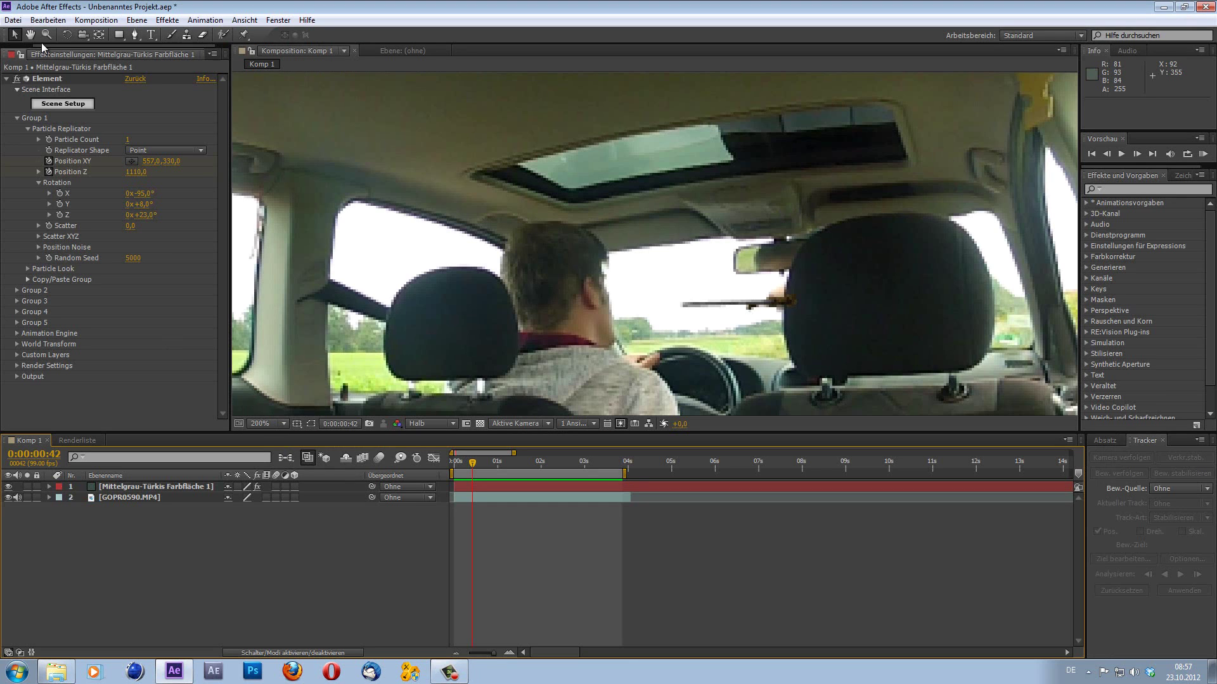
Step: Import both Windshield_Hole JPEGs into the project and add Windshield_Hole_07.jpg as Komp 1's top layer
{"action": "left_click_drag", "start_coordinate": [40, 44], "coordinate": [17, 45]}
{"action": "left_click", "coordinate": [18, 54]}
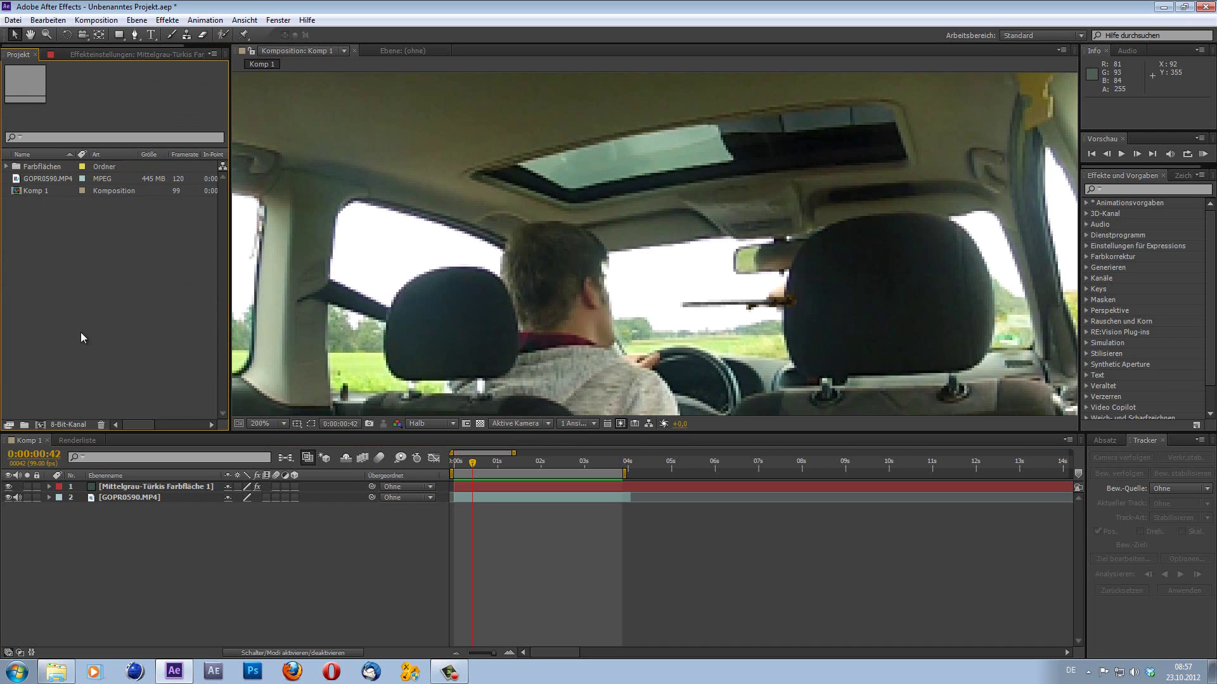
{"action": "left_click", "coordinate": [57, 672]}
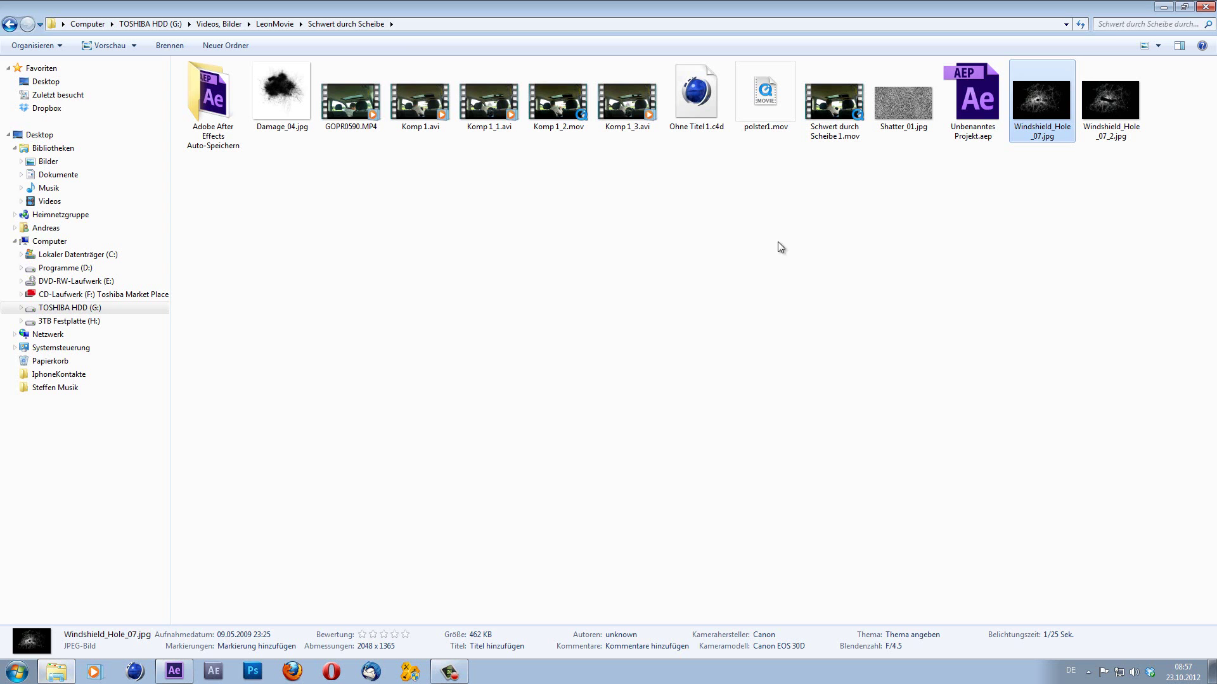
{"action": "left_click", "coordinate": [1104, 119], "text": "ctrl"}
{"action": "mouse_move", "coordinate": [1042, 105]}
{"action": "left_mouse_down"}
{"action": "mouse_move", "coordinate": [223, 640]}
{"action": "mouse_move", "coordinate": [94, 302]}
{"action": "left_mouse_up"}
{"action": "mouse_move", "coordinate": [55, 203]}
{"action": "left_mouse_down"}
{"action": "mouse_move", "coordinate": [165, 547]}
{"action": "mouse_move", "coordinate": [177, 484]}
{"action": "left_mouse_up"}
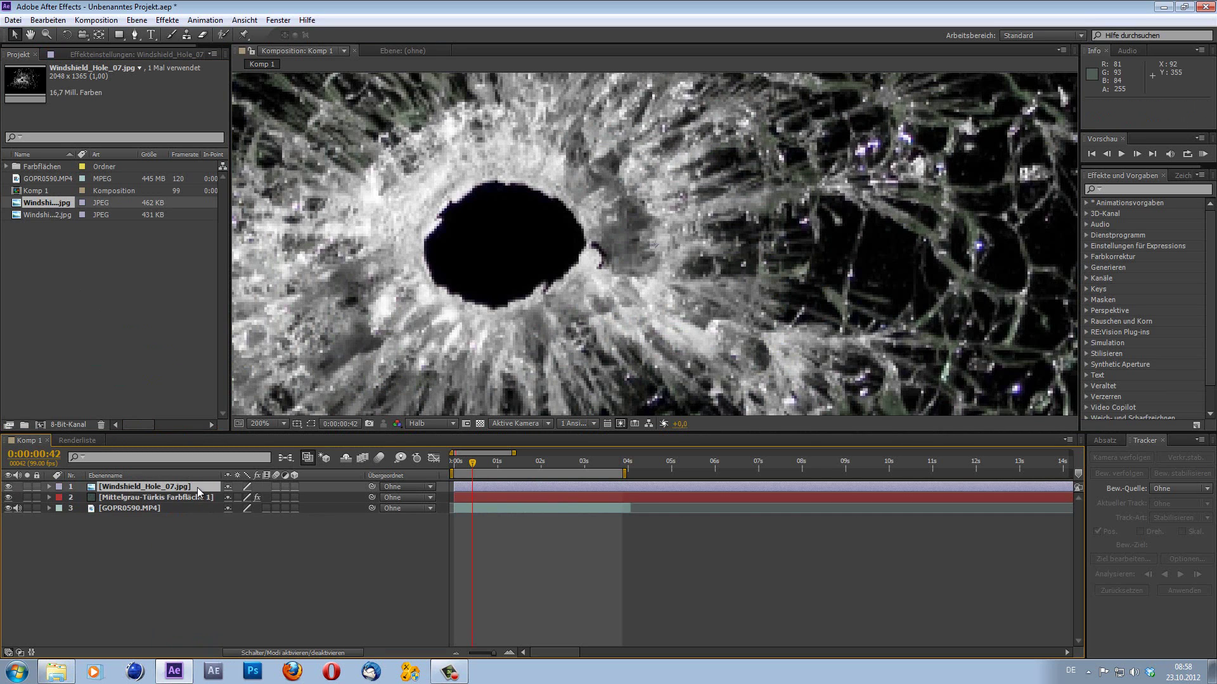
Step: Scale the bullet-hole layer down to about 6% and place it on the windshield at 451.5, 288.0
{"action": "scroll", "coordinate": [513, 271], "scroll_direction": "down", "scroll_amount": 1}
{"action": "scroll", "coordinate": [513, 272], "scroll_direction": "down", "scroll_amount": 2}
{"action": "scroll", "coordinate": [729, 308], "scroll_direction": "down", "scroll_amount": 2}
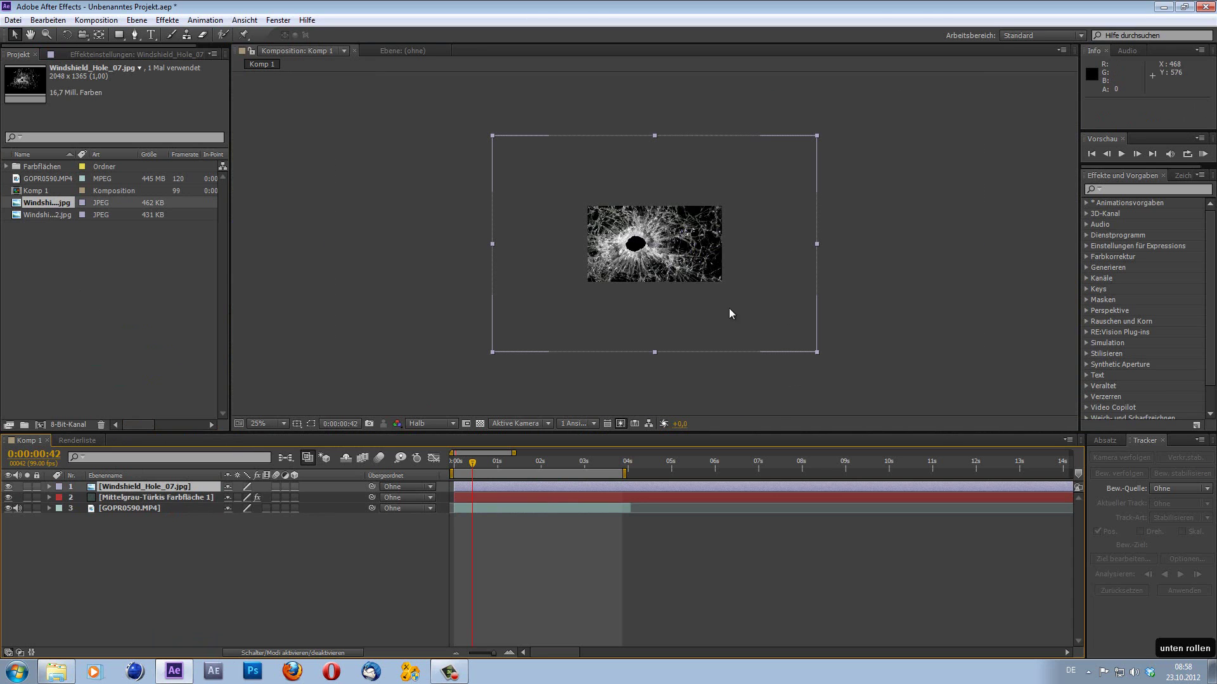
{"action": "left_click_drag", "start_coordinate": [816, 352], "coordinate": [673, 256]}
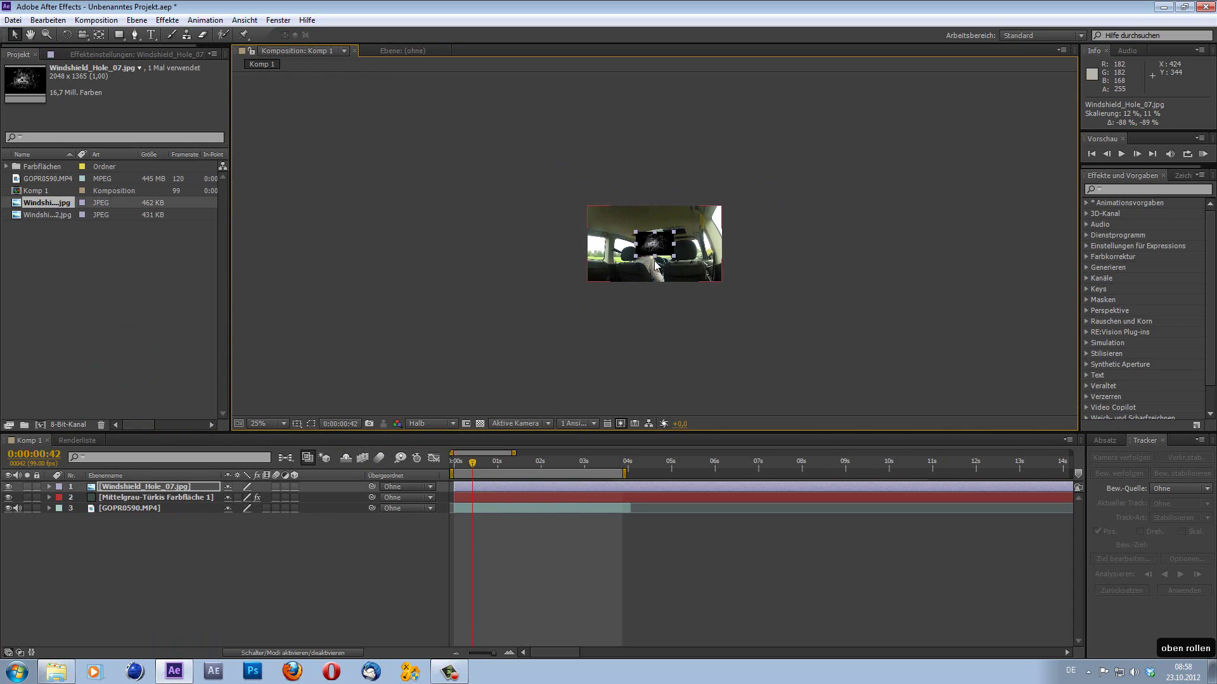
{"action": "scroll", "coordinate": [660, 264], "scroll_direction": "up", "scroll_amount": 4}
{"action": "scroll", "coordinate": [660, 264], "scroll_direction": "up", "scroll_amount": 1}
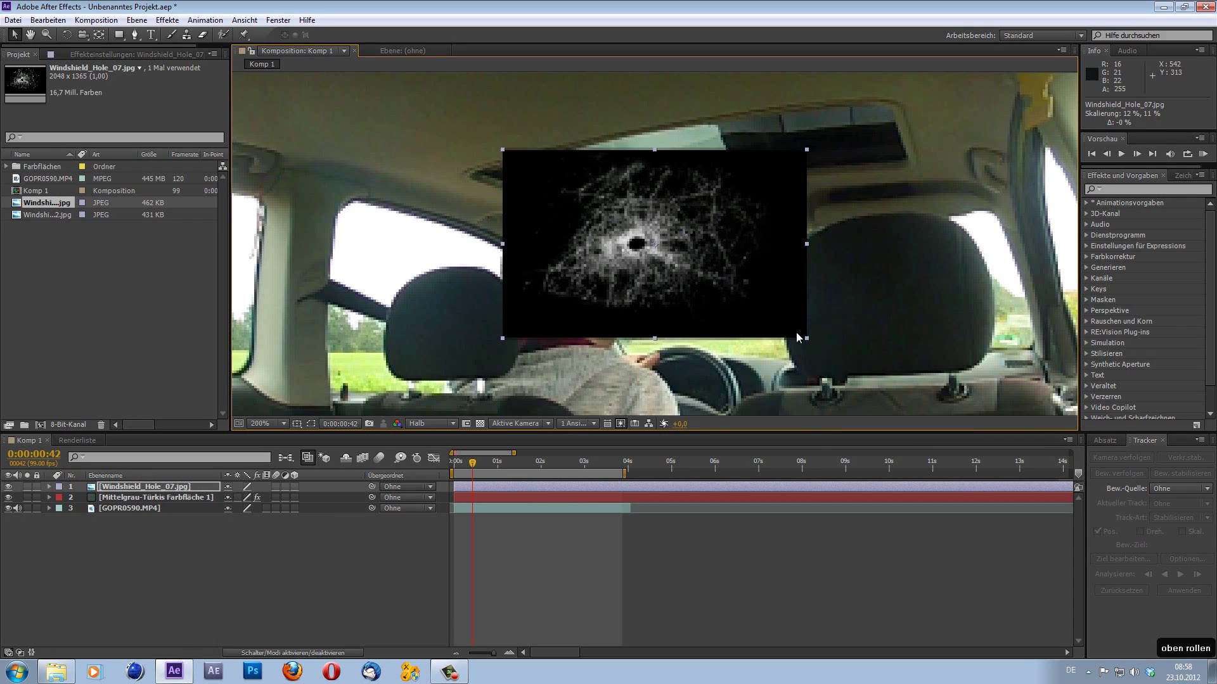
{"action": "left_click_drag", "start_coordinate": [805, 335], "coordinate": [737, 290]}
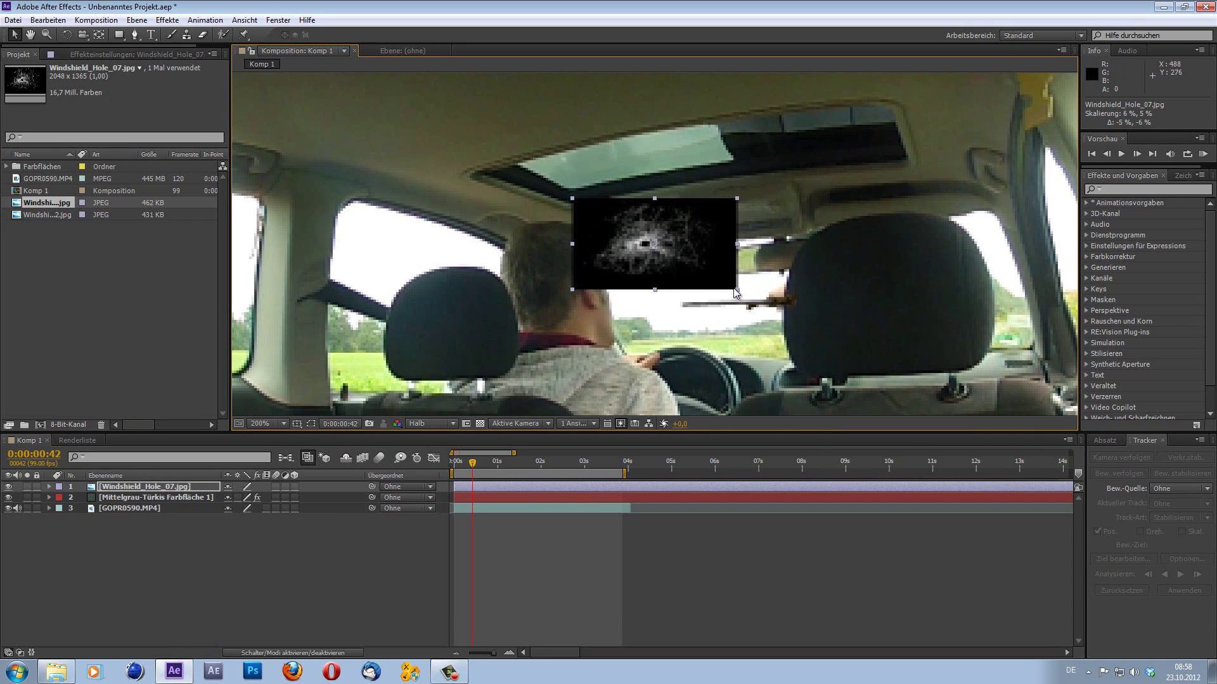
{"action": "left_click_drag", "start_coordinate": [666, 268], "coordinate": [701, 329]}
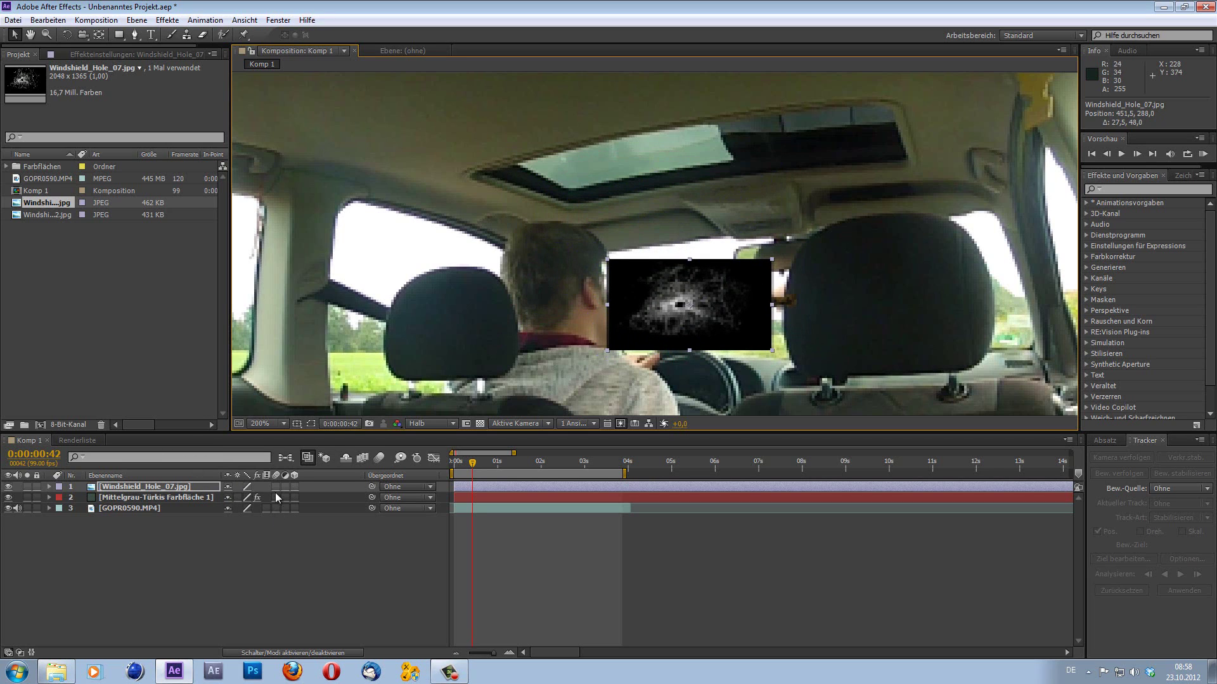
{"action": "key", "text": "F4"}
Step: Set the Windshield_Hole_07 layer's blend mode to Addieren
{"action": "left_click", "coordinate": [252, 487]}
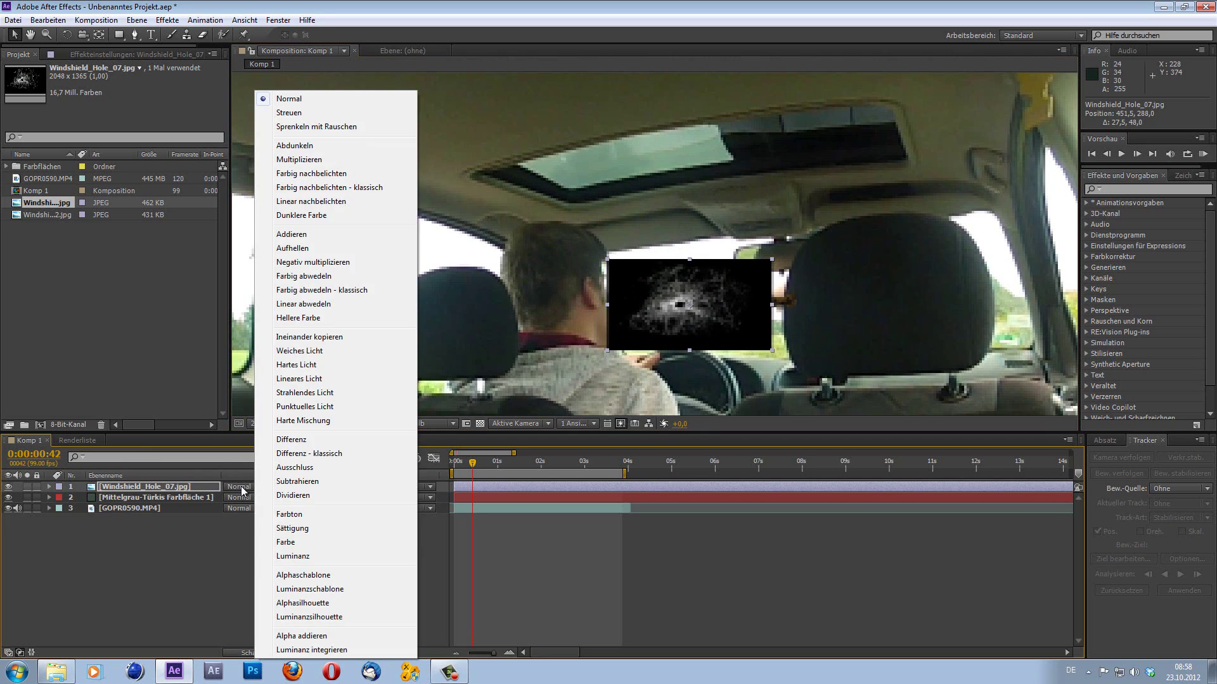
{"action": "left_click", "coordinate": [218, 543]}
{"action": "key", "text": "F4"}
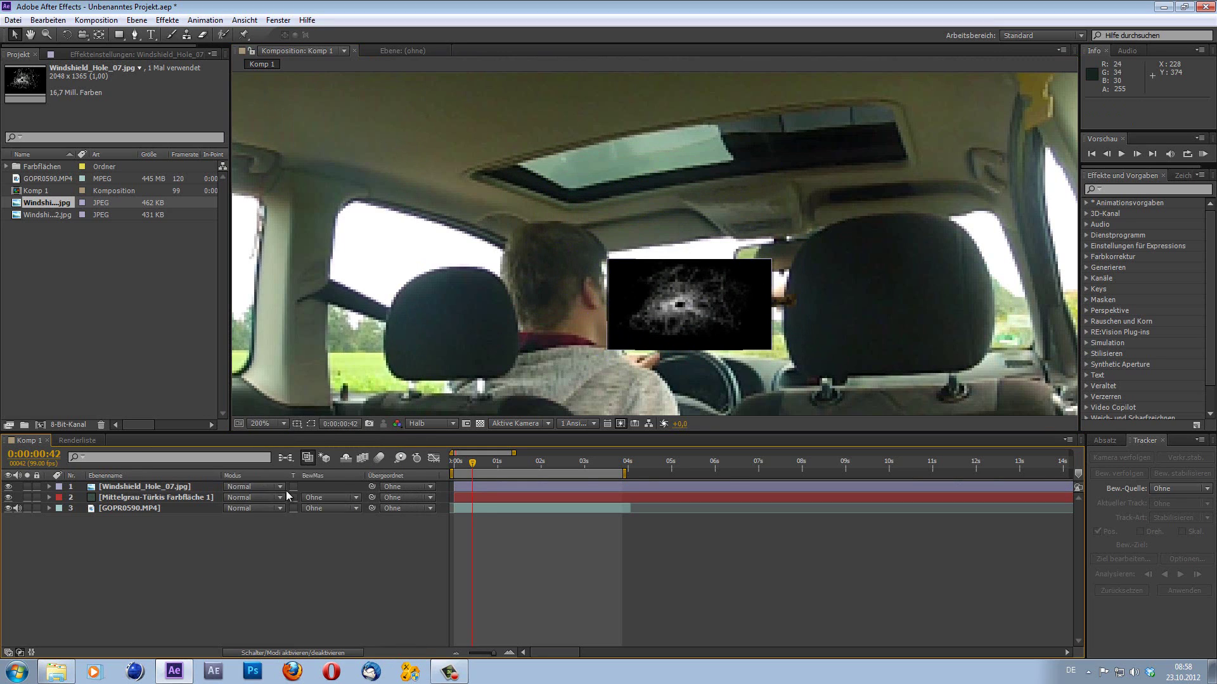
{"action": "key", "text": "F4"}
{"action": "left_click", "coordinate": [229, 486]}
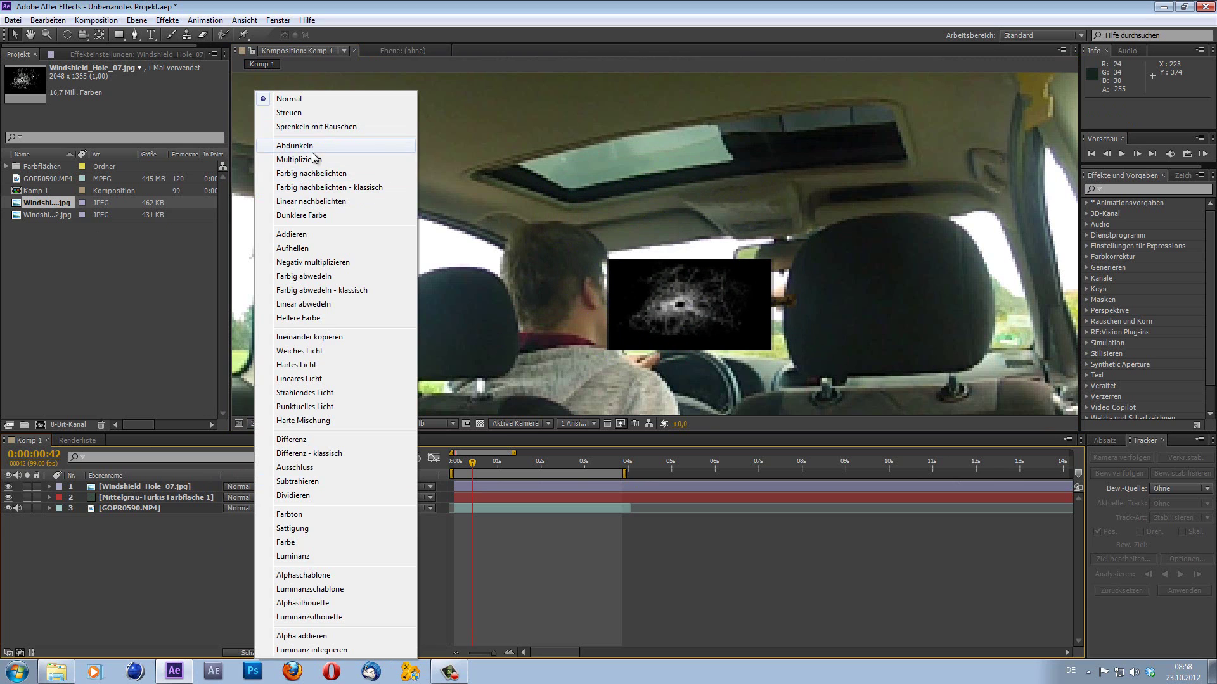
{"action": "left_click", "coordinate": [321, 234]}
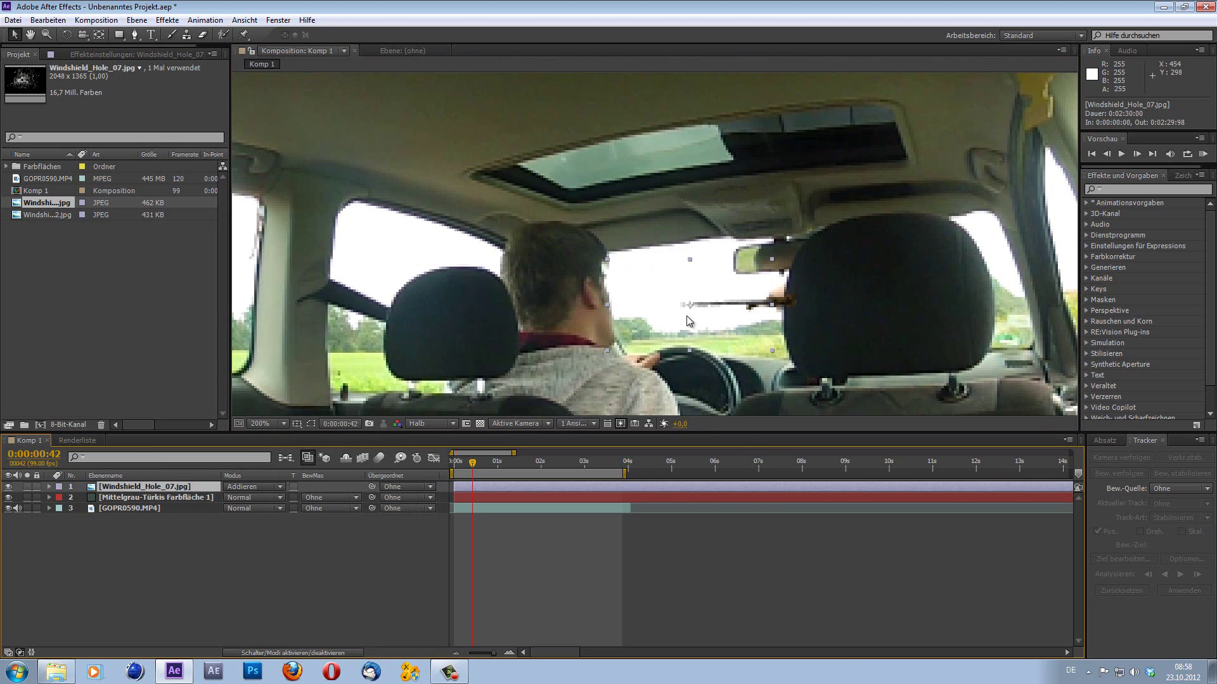
Step: Switch the crack to Ausschluss blending and nudge it onto the sword tip at 469.0, 285.5
{"action": "scroll", "coordinate": [686, 316], "scroll_direction": "down", "scroll_amount": 1}
{"action": "left_click_drag", "start_coordinate": [723, 347], "coordinate": [892, 341]}
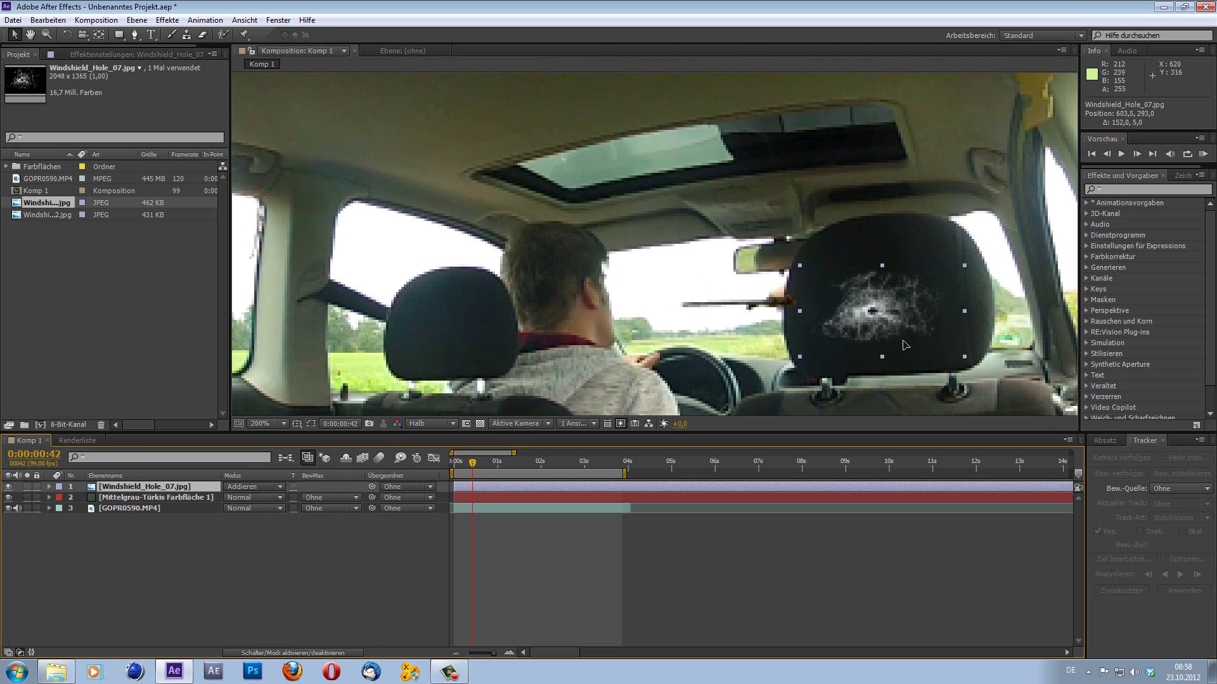
{"action": "left_click_drag", "start_coordinate": [893, 342], "coordinate": [711, 336]}
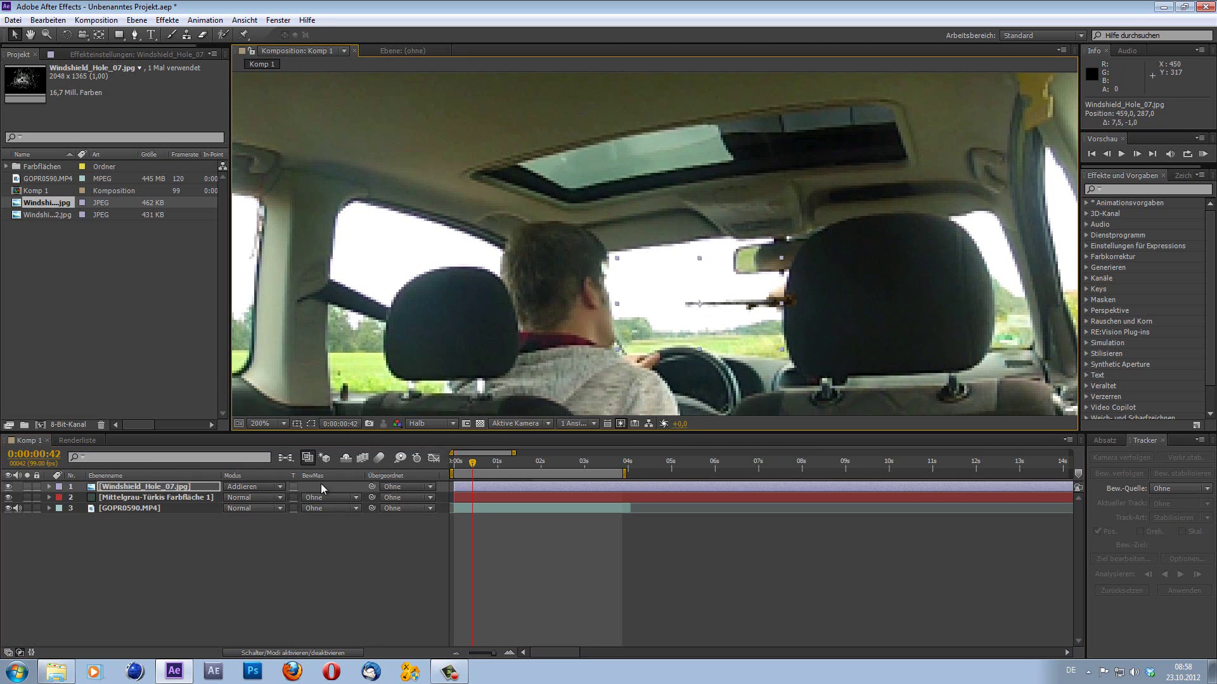
{"action": "left_click", "coordinate": [240, 487]}
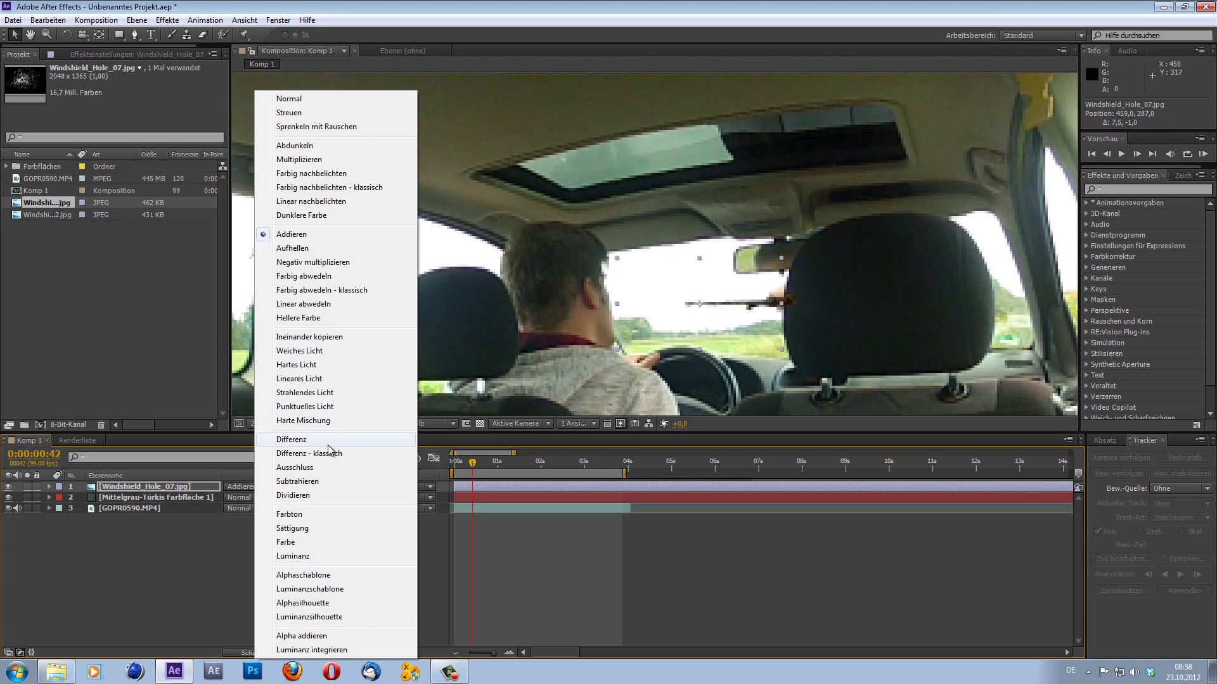
{"action": "left_click", "coordinate": [331, 469]}
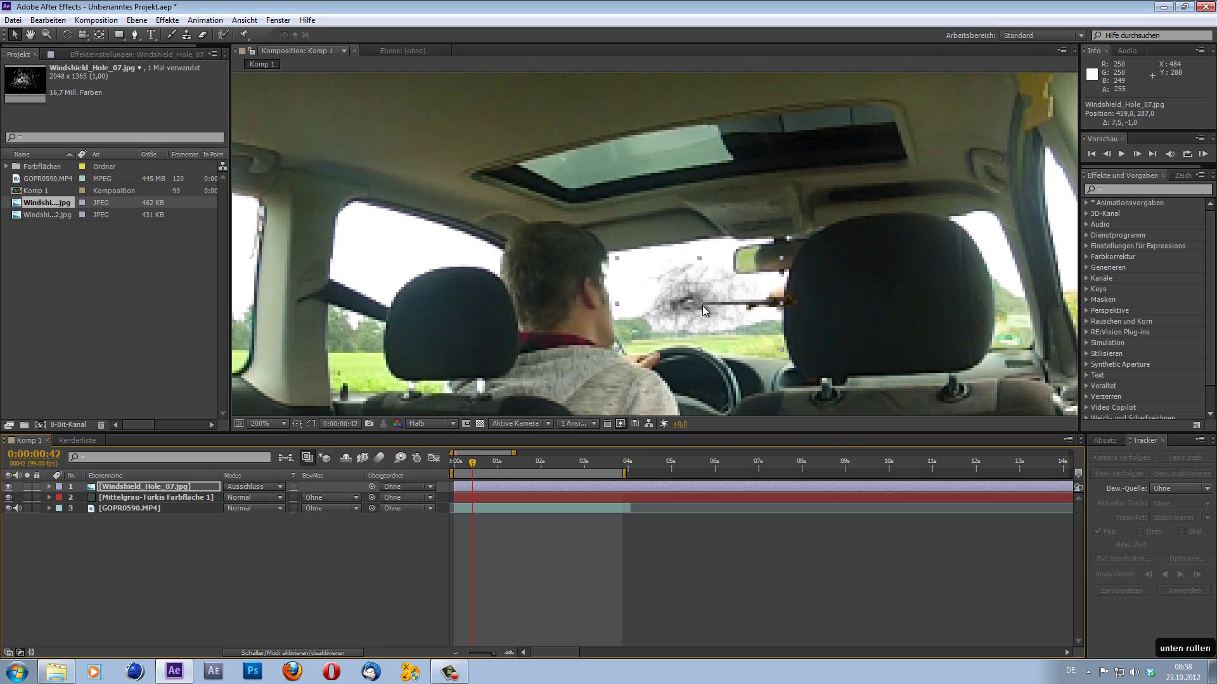
{"action": "left_click_drag", "start_coordinate": [703, 307], "coordinate": [706, 303]}
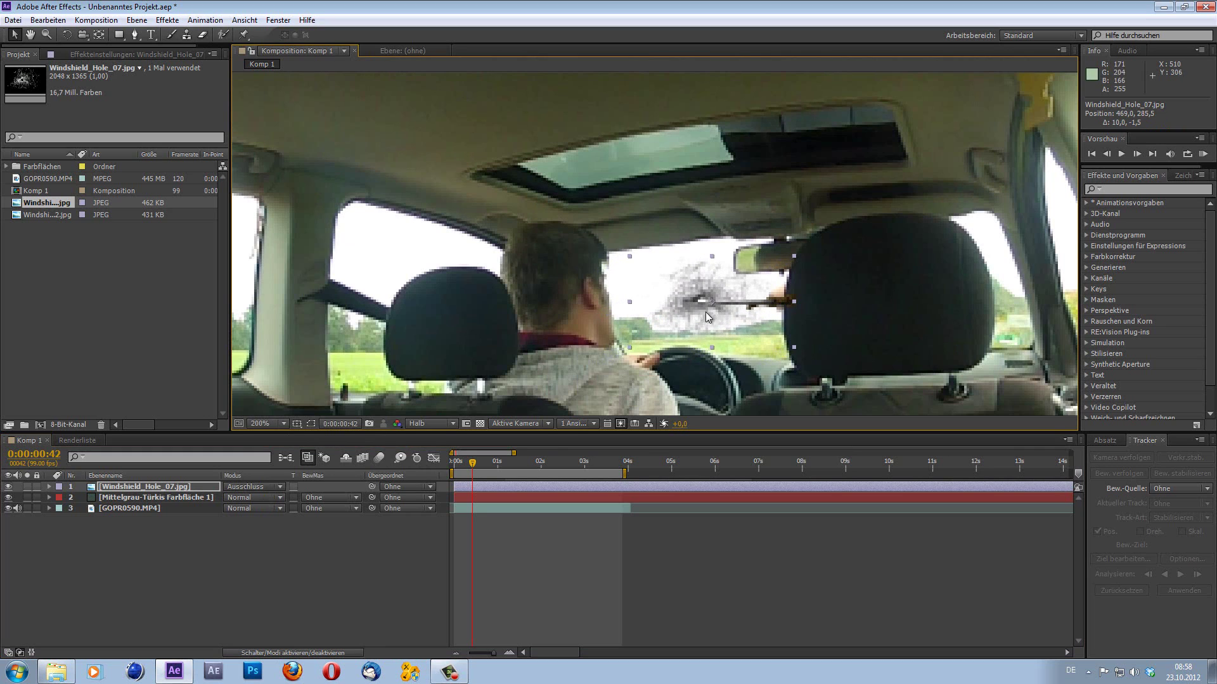
{"action": "left_click", "coordinate": [48, 486]}
{"action": "left_click", "coordinate": [58, 497]}
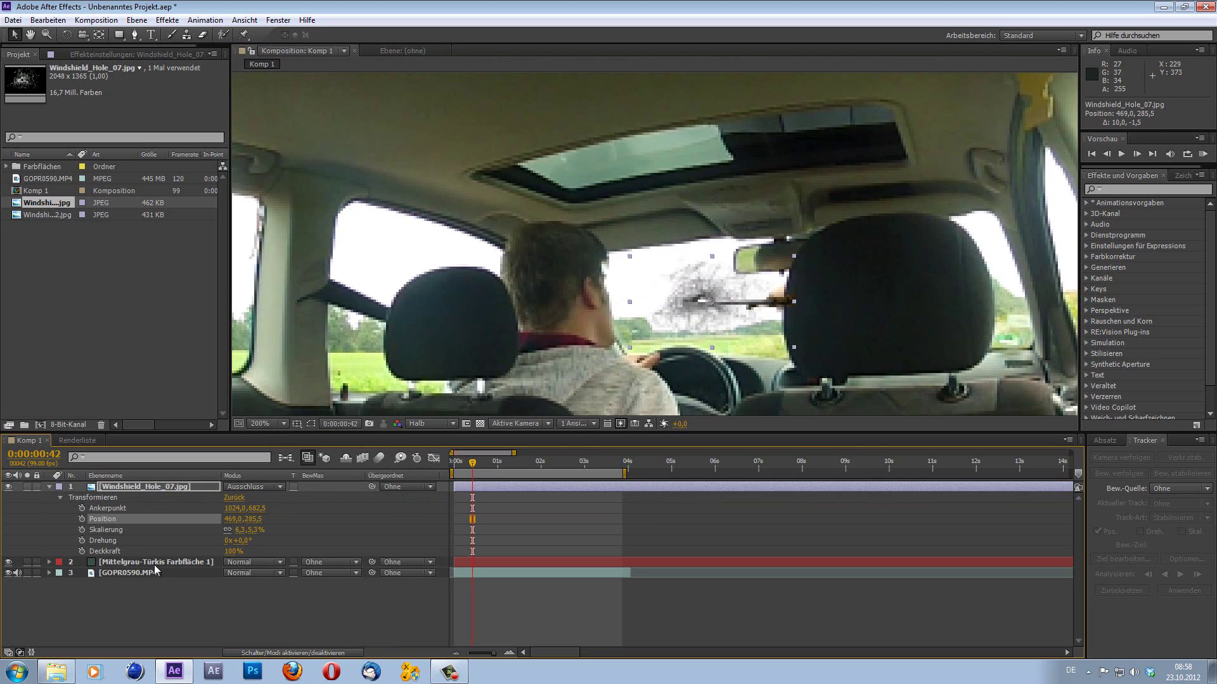
Step: Add a Deckkraft keyframe, lower the hole's opacity, and nudge the overlay slightly
{"action": "key", "text": "alt+shift+t"}
{"action": "left_click_drag", "start_coordinate": [232, 556], "coordinate": [292, 547]}
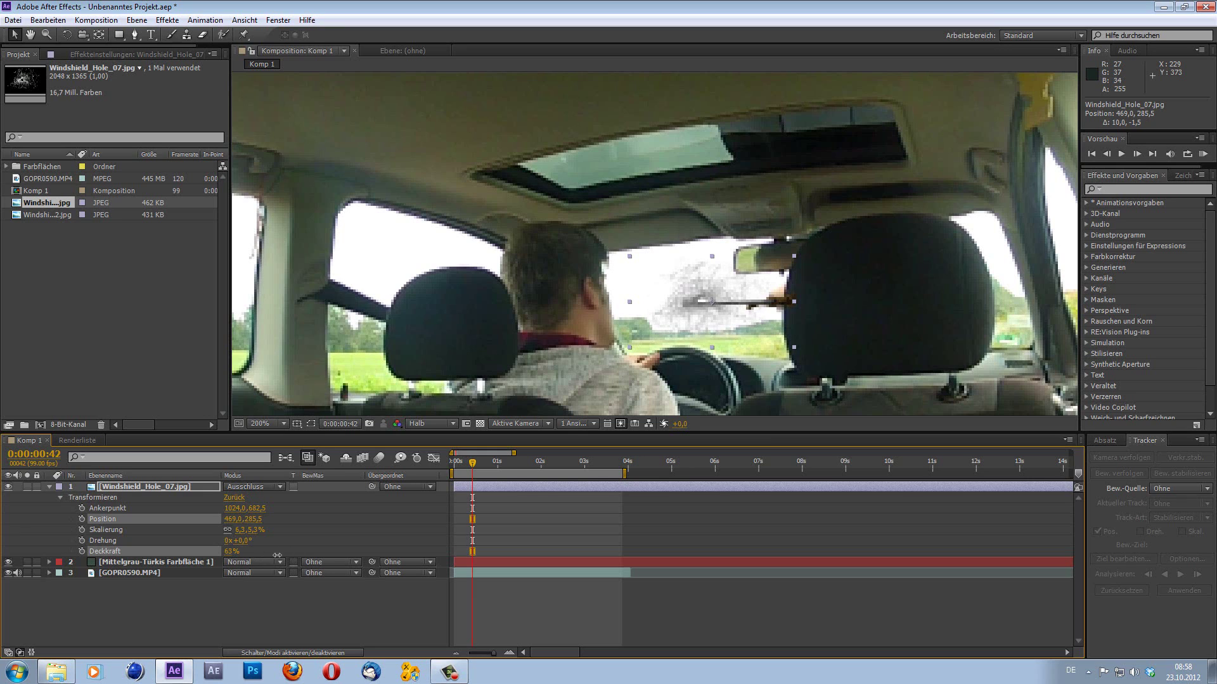
{"action": "left_click", "coordinate": [49, 486]}
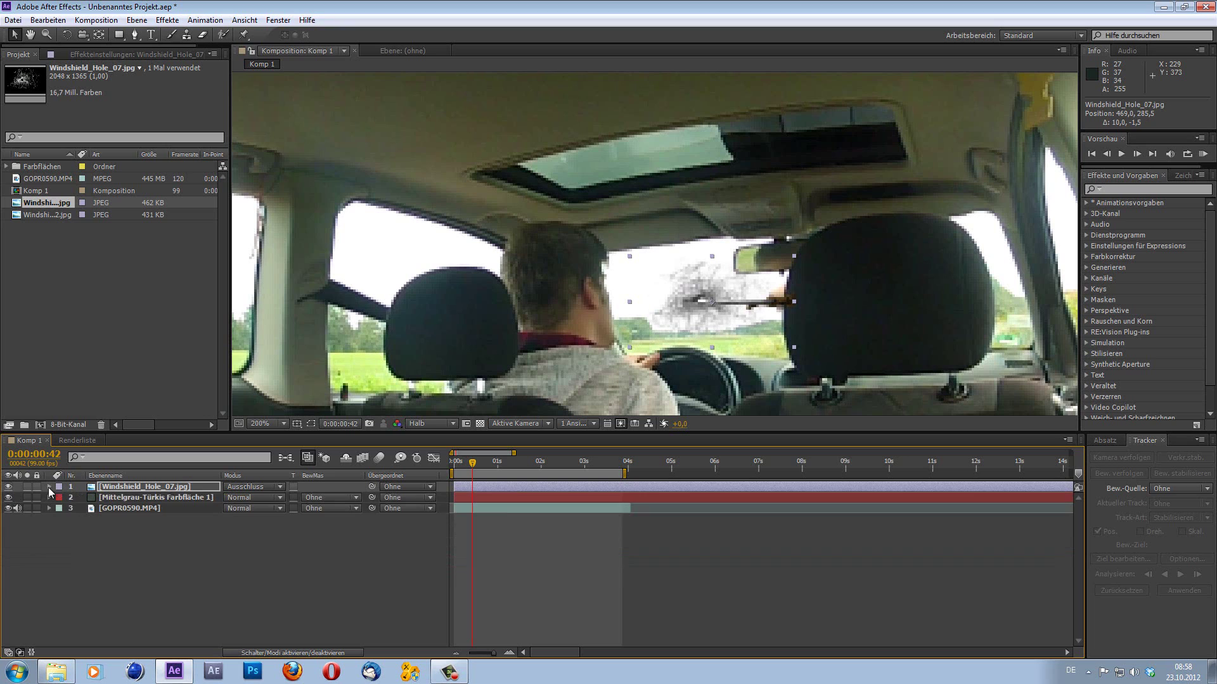
{"action": "left_click_drag", "start_coordinate": [686, 301], "coordinate": [710, 303]}
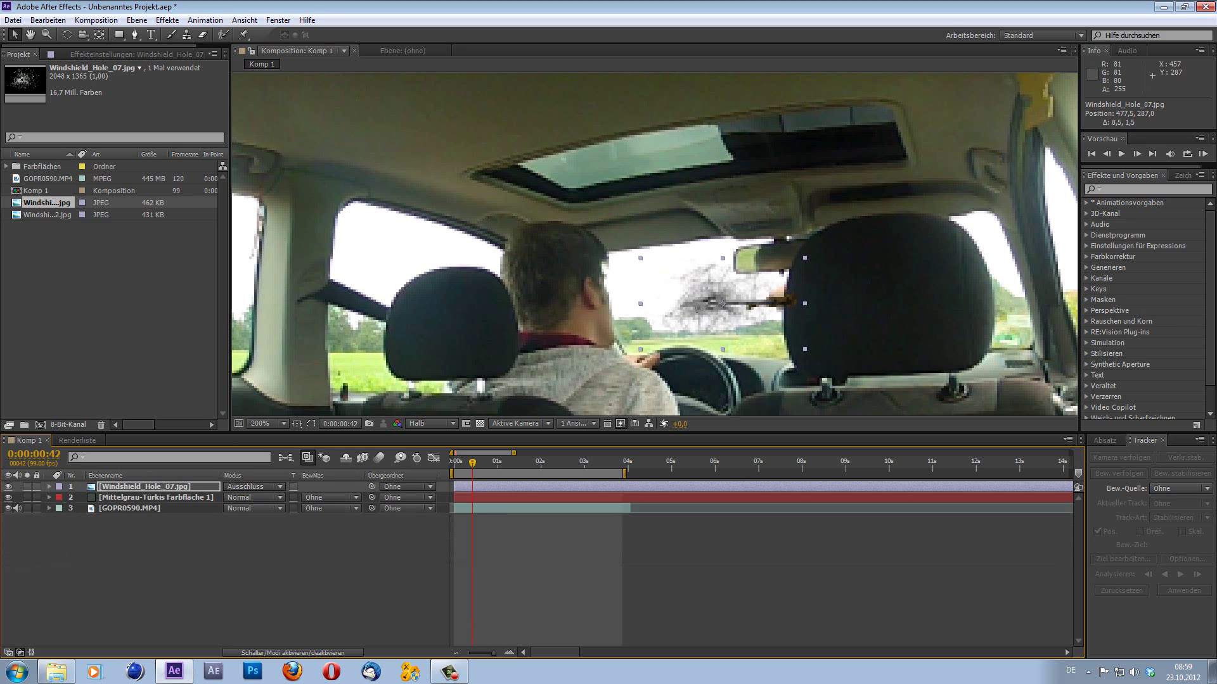
Step: Scrub back to the start and forward to impact frame 0:00:00:42 to check the crack
{"action": "left_click_drag", "start_coordinate": [472, 464], "coordinate": [454, 466]}
{"action": "mouse_move", "coordinate": [685, 306]}
{"action": "left_mouse_down"}
{"action": "mouse_move", "coordinate": [623, 295]}
{"action": "mouse_move", "coordinate": [585, 263]}
{"action": "left_mouse_up"}
{"action": "mouse_move", "coordinate": [455, 470]}
{"action": "left_mouse_down"}
{"action": "mouse_move", "coordinate": [481, 472]}
{"action": "mouse_move", "coordinate": [462, 473]}
{"action": "left_mouse_up"}
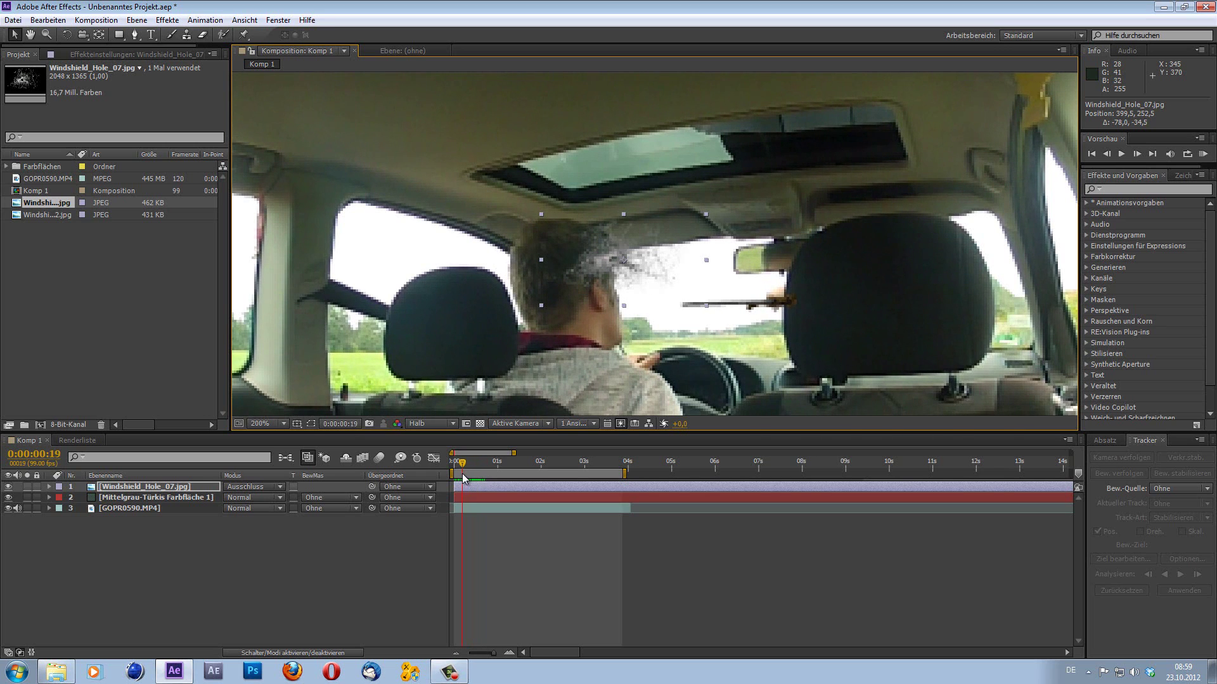
Step: Change the sword's Position XY at 0:00:00:12 to 645, 331 and check its motion to 0:00:00:19
{"action": "left_click", "coordinate": [50, 497]}
{"action": "left_click_drag", "start_coordinate": [464, 467], "coordinate": [460, 470]}
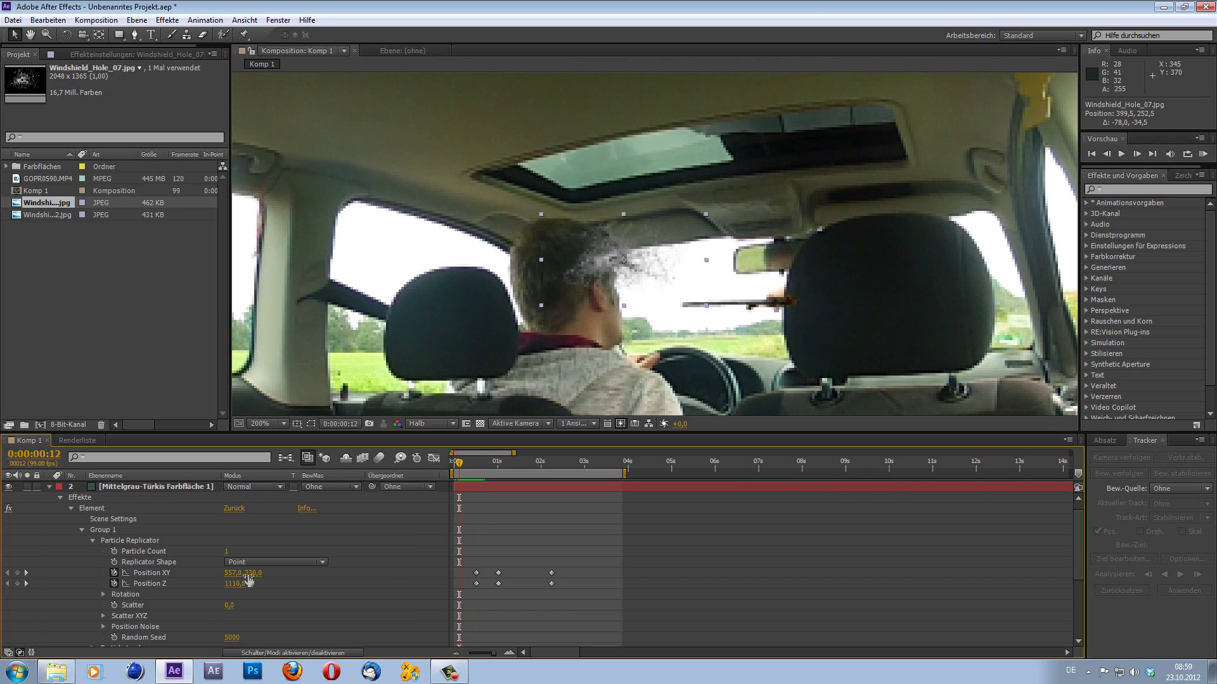
{"action": "mouse_move", "coordinate": [247, 574]}
{"action": "left_mouse_down"}
{"action": "mouse_move", "coordinate": [192, 575]}
{"action": "mouse_move", "coordinate": [258, 581]}
{"action": "left_mouse_up"}
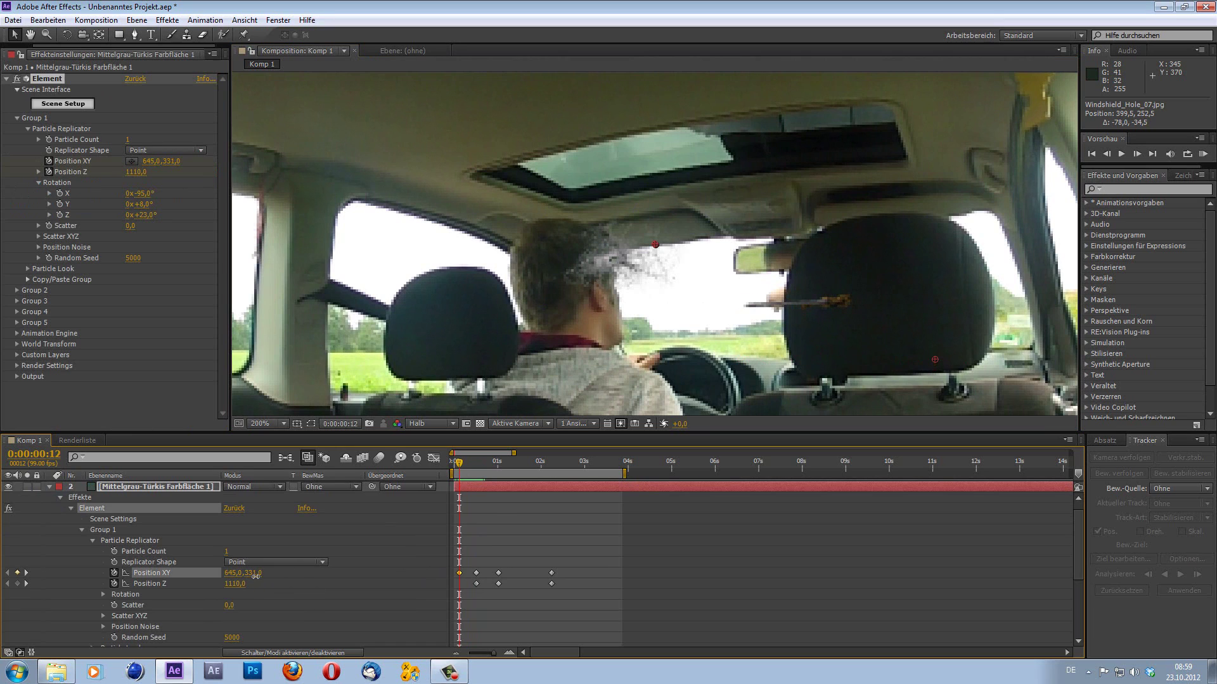
{"action": "mouse_move", "coordinate": [459, 466]}
{"action": "left_mouse_down"}
{"action": "mouse_move", "coordinate": [472, 469]}
{"action": "mouse_move", "coordinate": [456, 485]}
{"action": "left_mouse_up"}
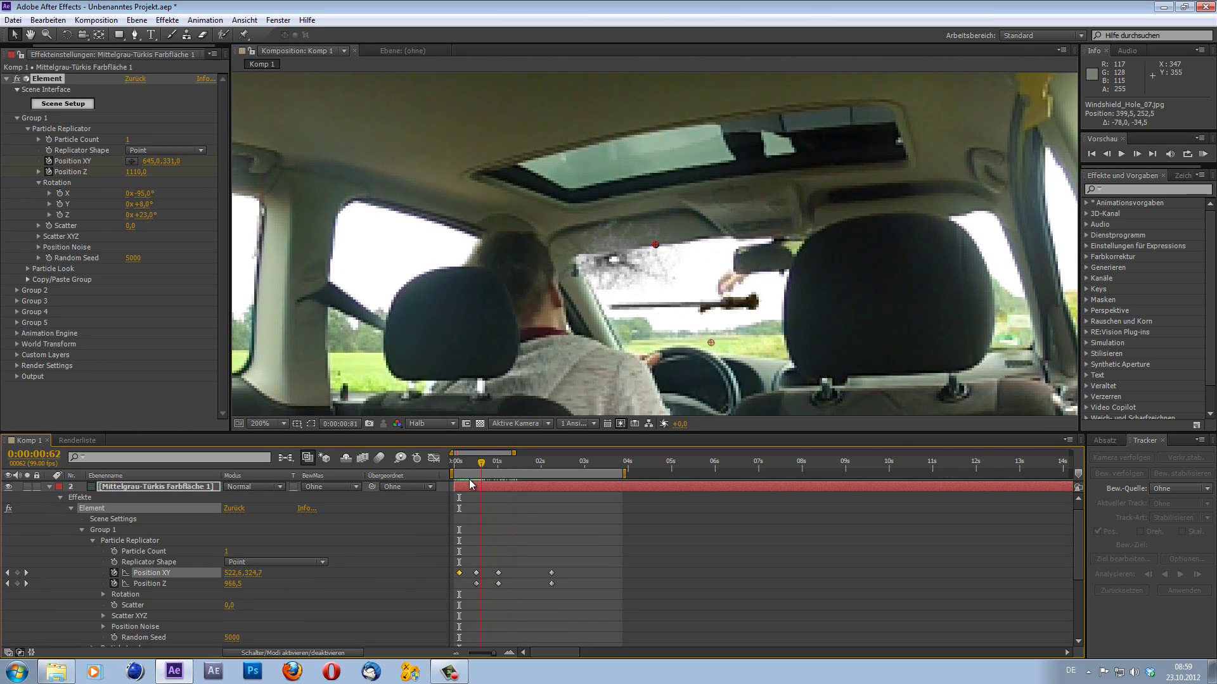
{"action": "key", "text": "Page_Down"}
{"action": "key", "text": "Page_Down"}
{"action": "key", "text": "Page_Down"}
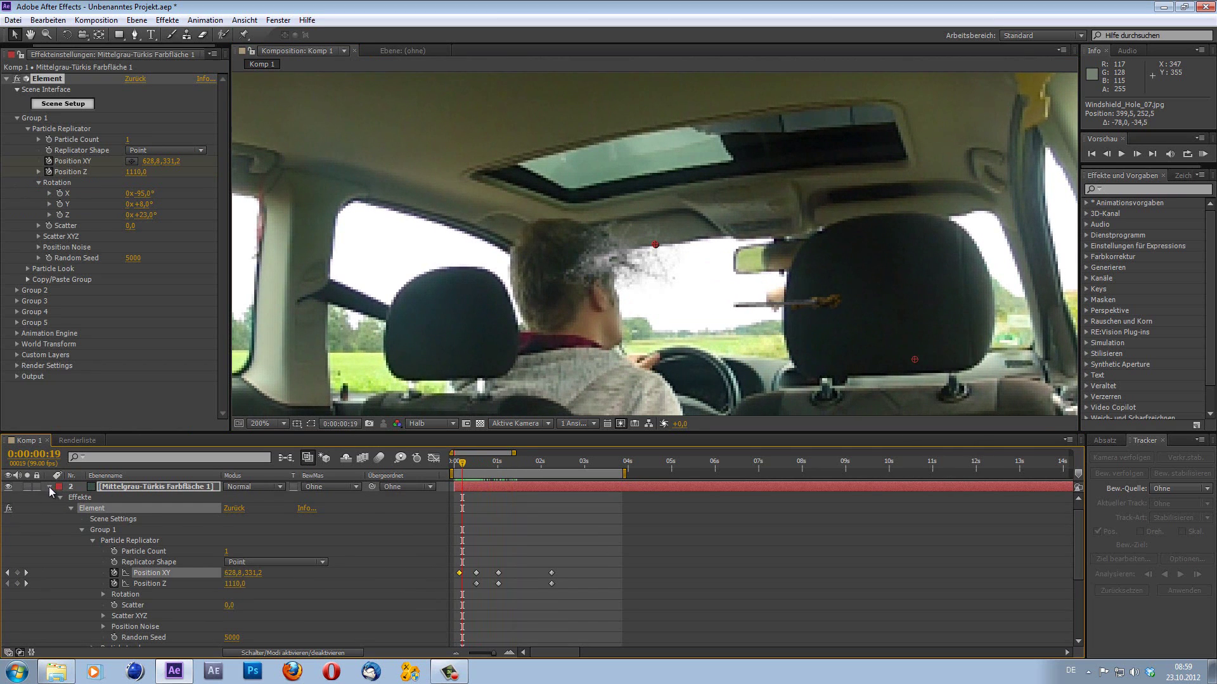
{"action": "left_click", "coordinate": [50, 486]}
{"action": "left_click", "coordinate": [114, 488]}
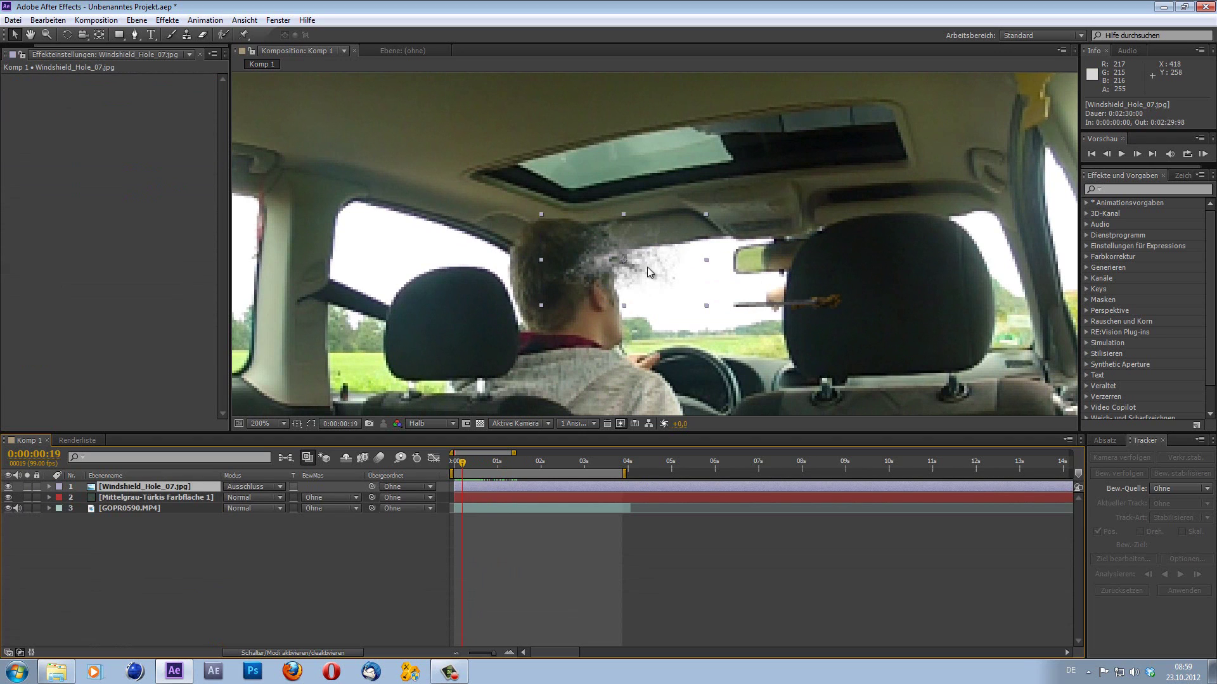
Step: Align the Windshield_Hole_07.jpg crack at about 466, 287 with the sword tip, checking up to 0:00:00:45
{"action": "left_click_drag", "start_coordinate": [648, 268], "coordinate": [739, 313]}
{"action": "left_click_drag", "start_coordinate": [464, 461], "coordinate": [488, 462]}
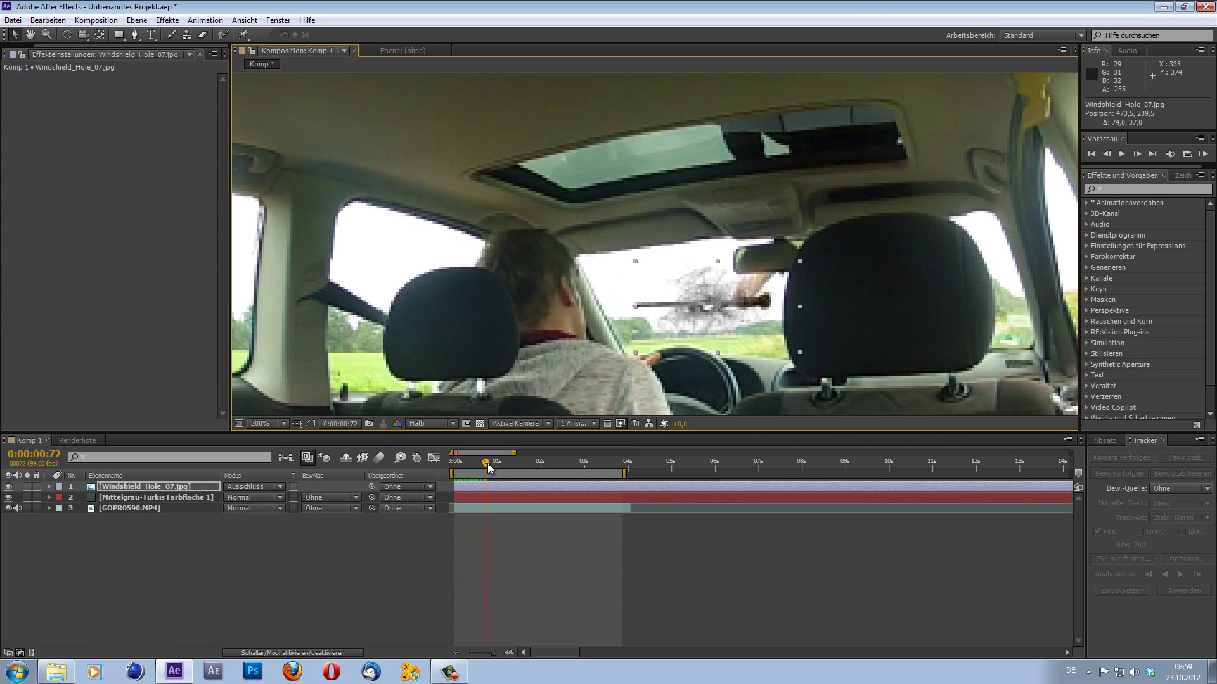
{"action": "left_click_drag", "start_coordinate": [713, 321], "coordinate": [706, 320]}
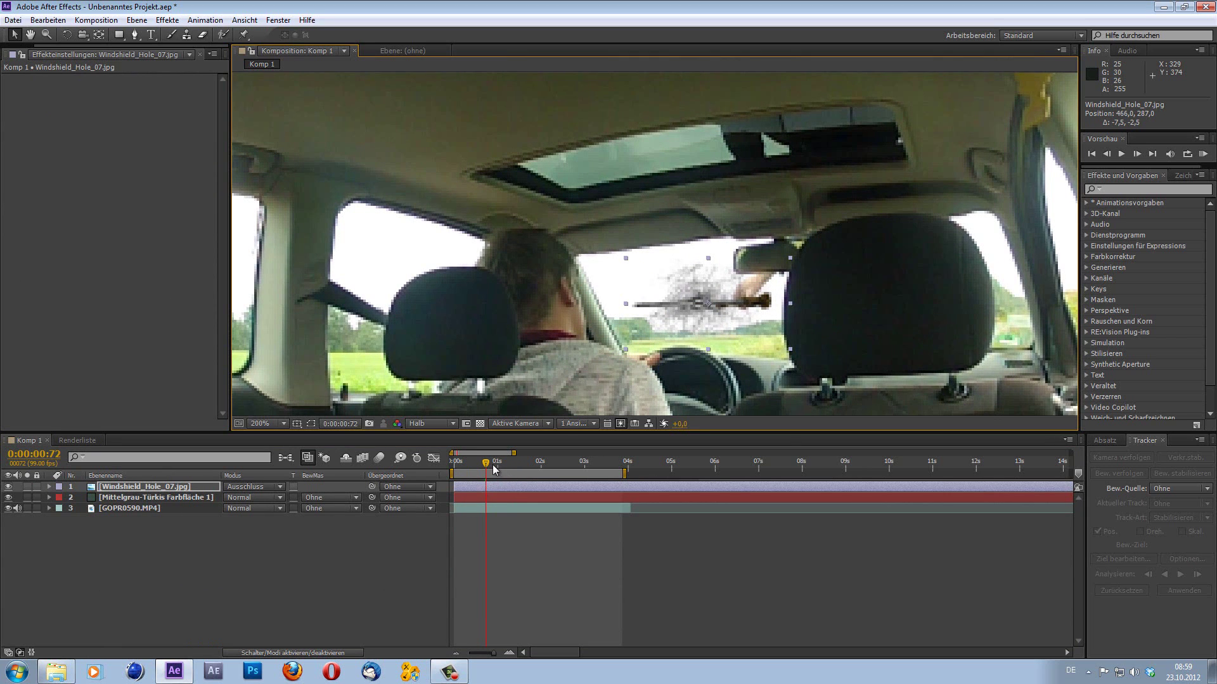
{"action": "mouse_move", "coordinate": [495, 469]}
{"action": "left_mouse_down"}
{"action": "mouse_move", "coordinate": [515, 472]}
{"action": "mouse_move", "coordinate": [457, 482]}
{"action": "mouse_move", "coordinate": [502, 489]}
{"action": "mouse_move", "coordinate": [466, 489]}
{"action": "left_mouse_up"}
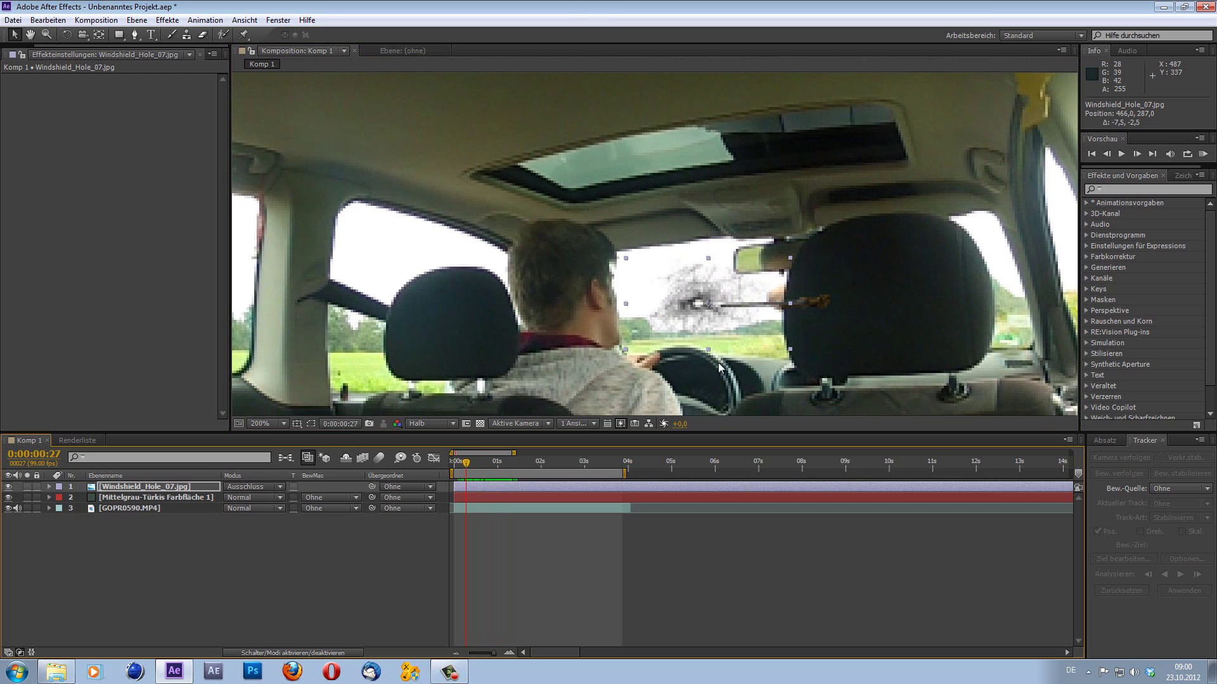
{"action": "left_click_drag", "start_coordinate": [466, 468], "coordinate": [475, 469]}
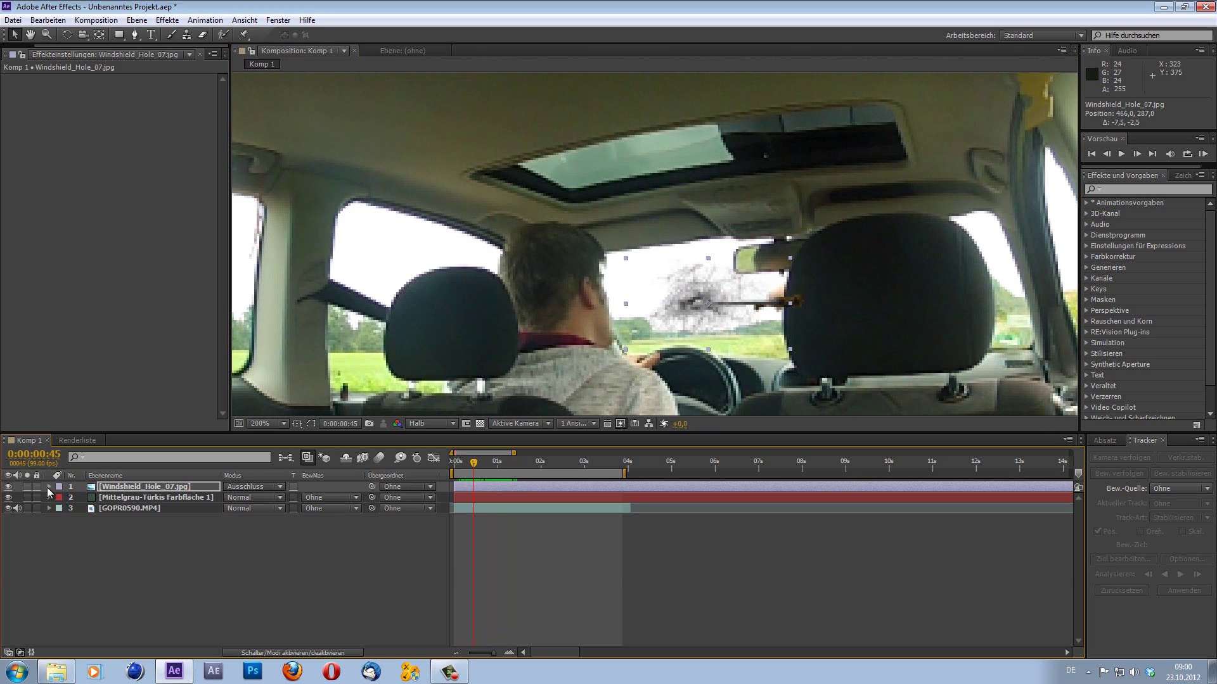
Step: Keyframe Windshield_Hole_07.jpg's Deckkraft at 0% at 0:00:00:38, before the impact
{"action": "left_click", "coordinate": [49, 487]}
{"action": "left_click", "coordinate": [95, 552]}
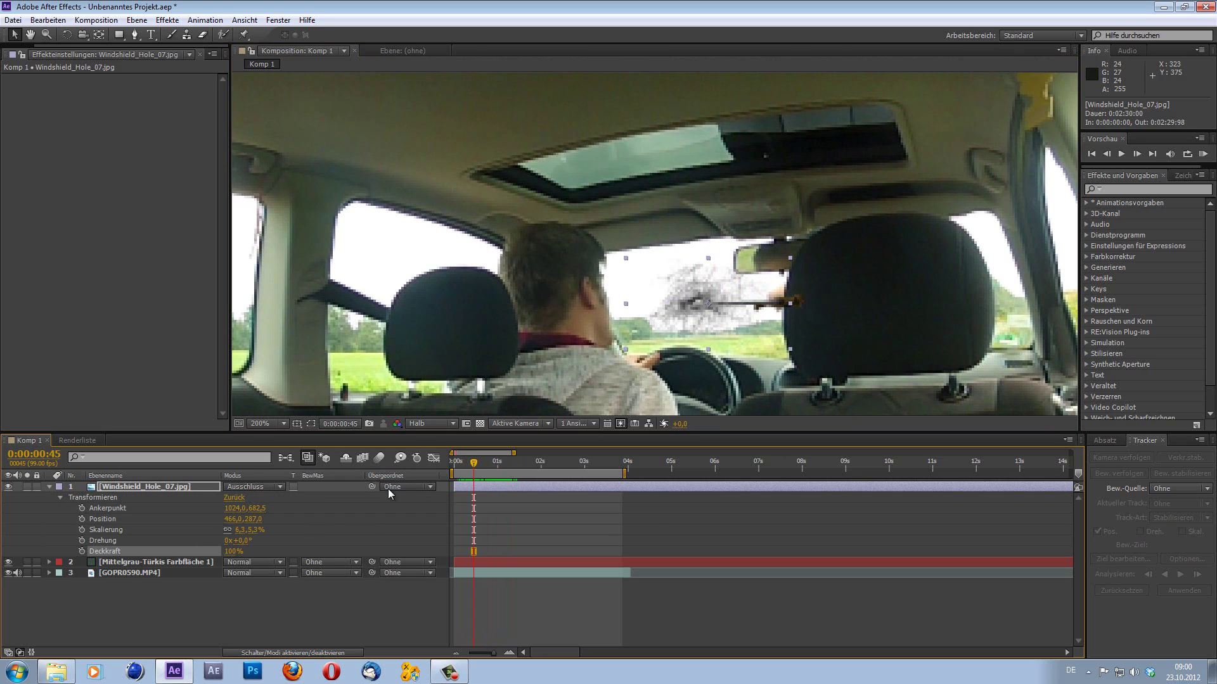
{"action": "left_click_drag", "start_coordinate": [474, 464], "coordinate": [471, 472]}
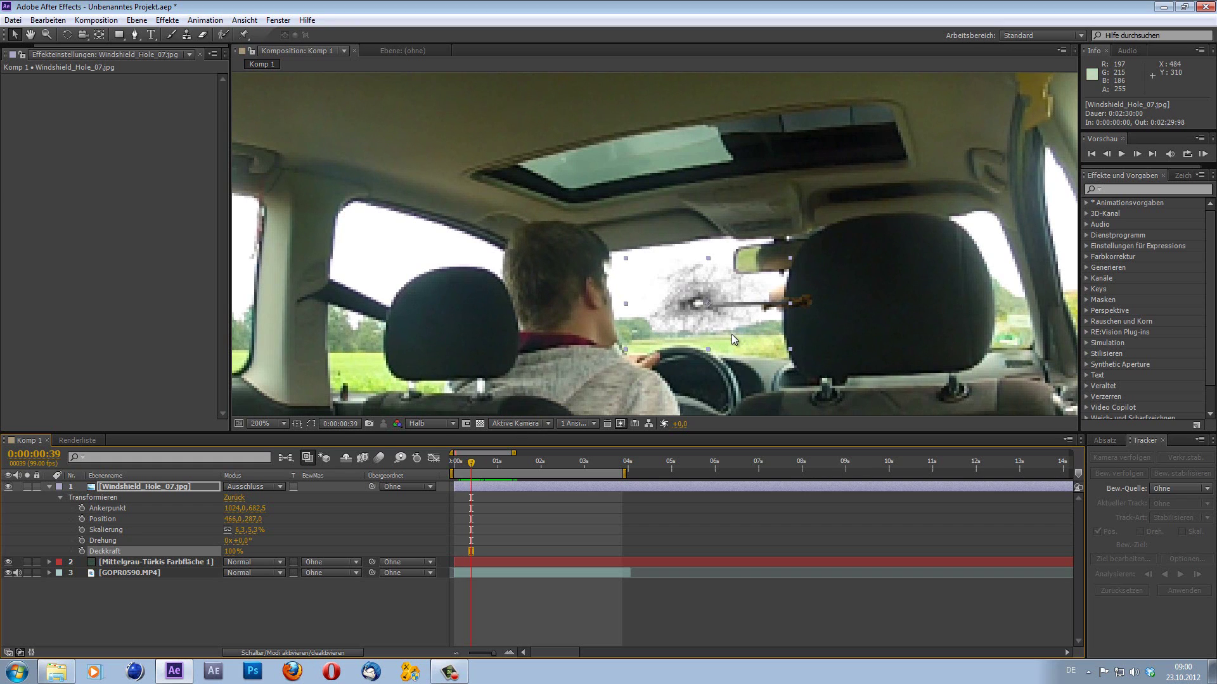
{"action": "left_click_drag", "start_coordinate": [732, 336], "coordinate": [732, 336]}
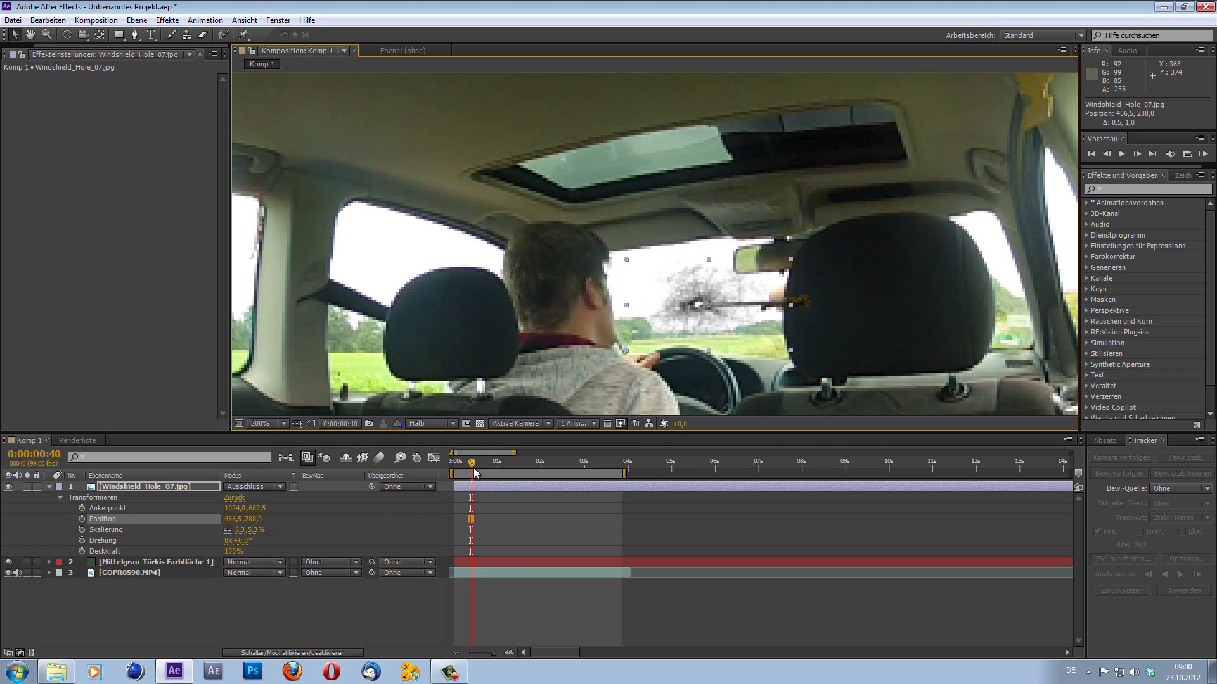
{"action": "left_click", "coordinate": [225, 552]}
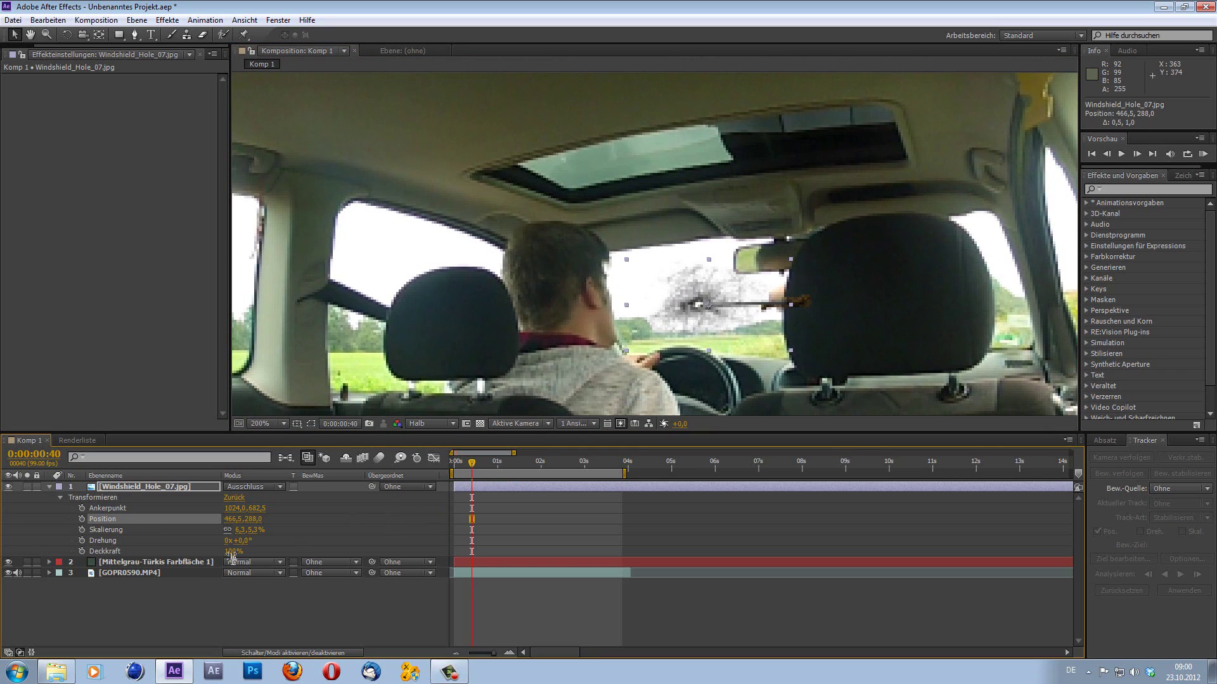
{"action": "type", "text": "0"}
{"action": "left_click", "coordinate": [282, 554]}
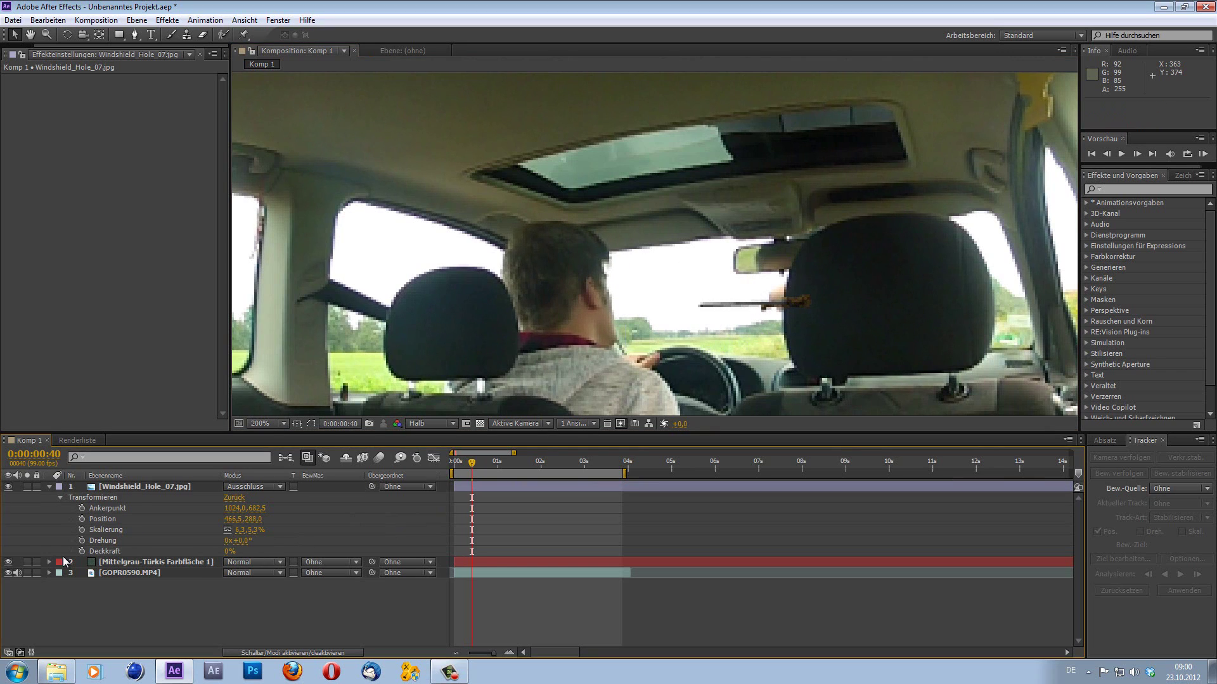
{"action": "left_click", "coordinate": [80, 552]}
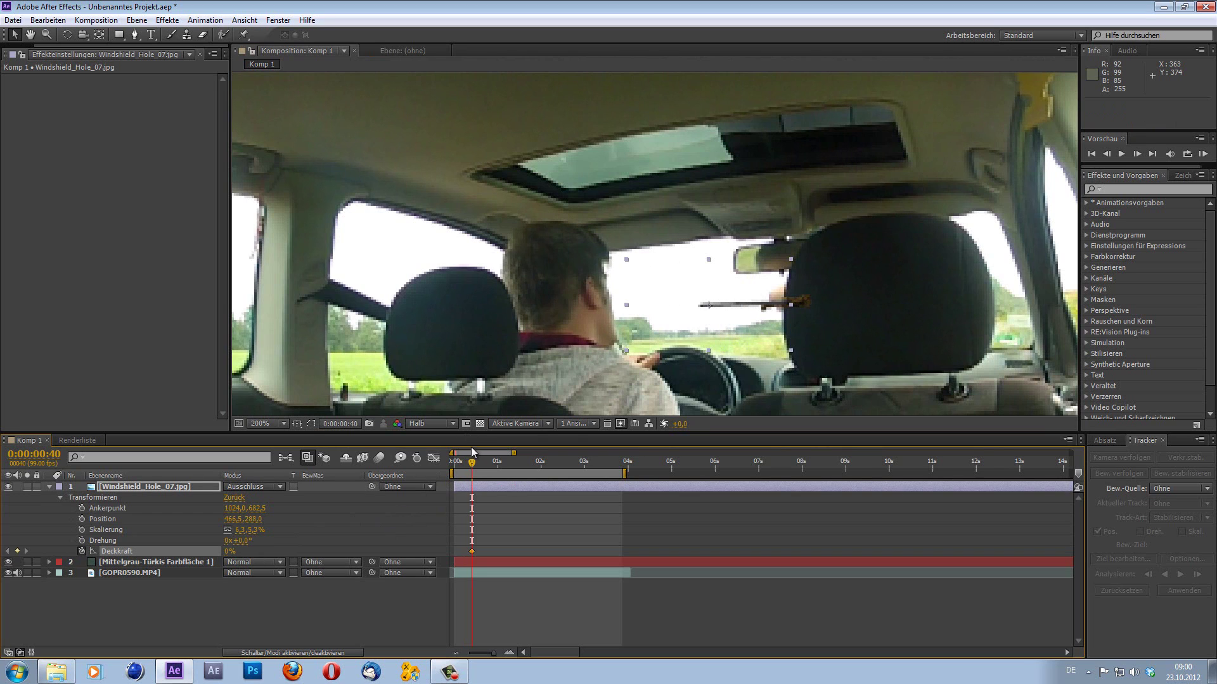
Step: Keyframe Deckkraft at 100% a few frames later, then scrub around 0:00:00:52 to check the fade-in
{"action": "left_click", "coordinate": [477, 467]}
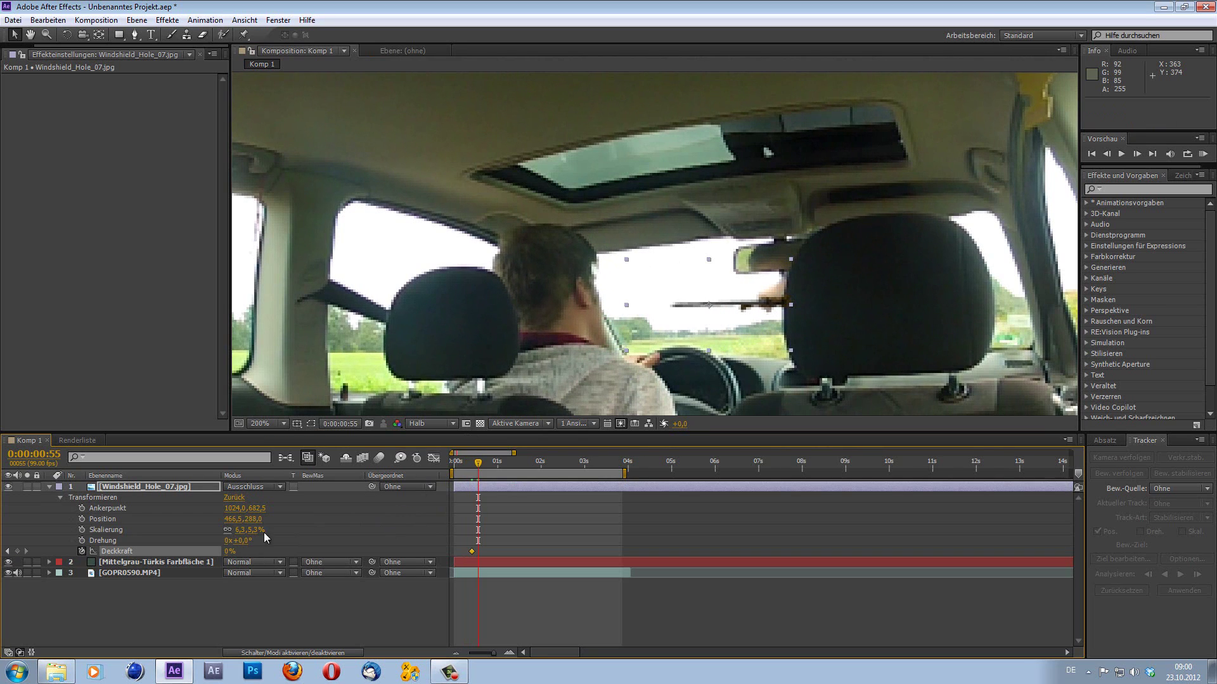
{"action": "left_click", "coordinate": [230, 553]}
{"action": "type", "text": "100"}
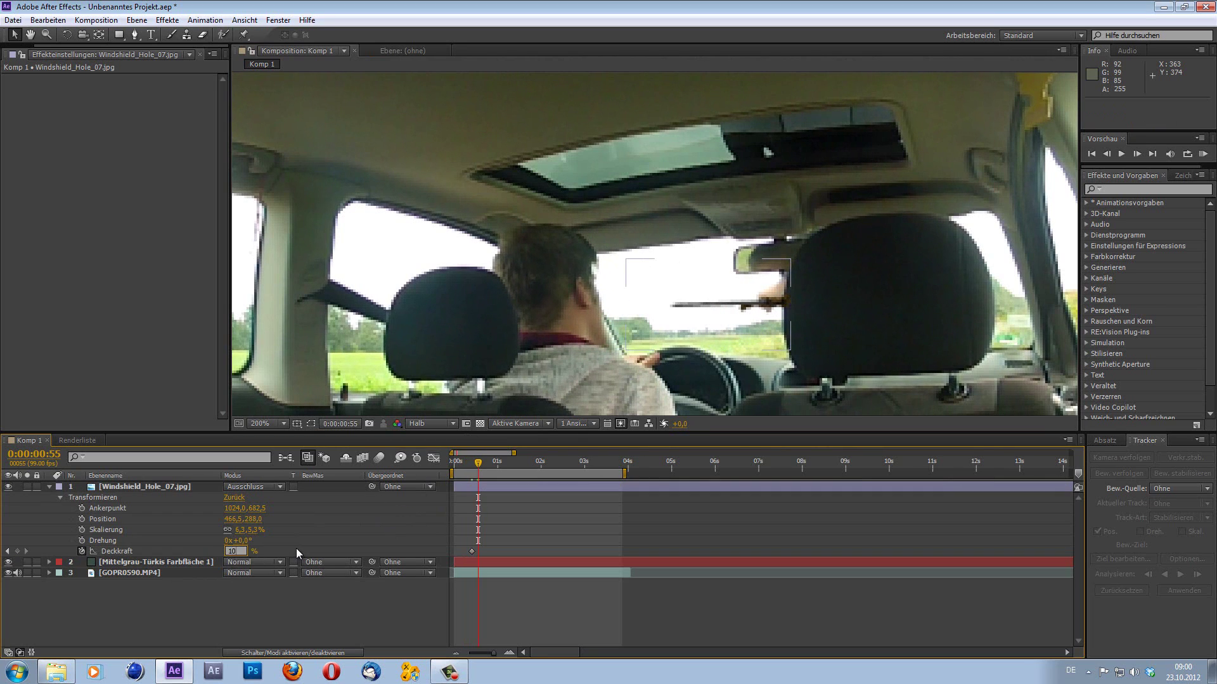
{"action": "left_click", "coordinate": [296, 549]}
{"action": "mouse_move", "coordinate": [477, 467]}
{"action": "left_mouse_down"}
{"action": "mouse_move", "coordinate": [477, 479]}
{"action": "mouse_move", "coordinate": [478, 466]}
{"action": "left_mouse_up"}
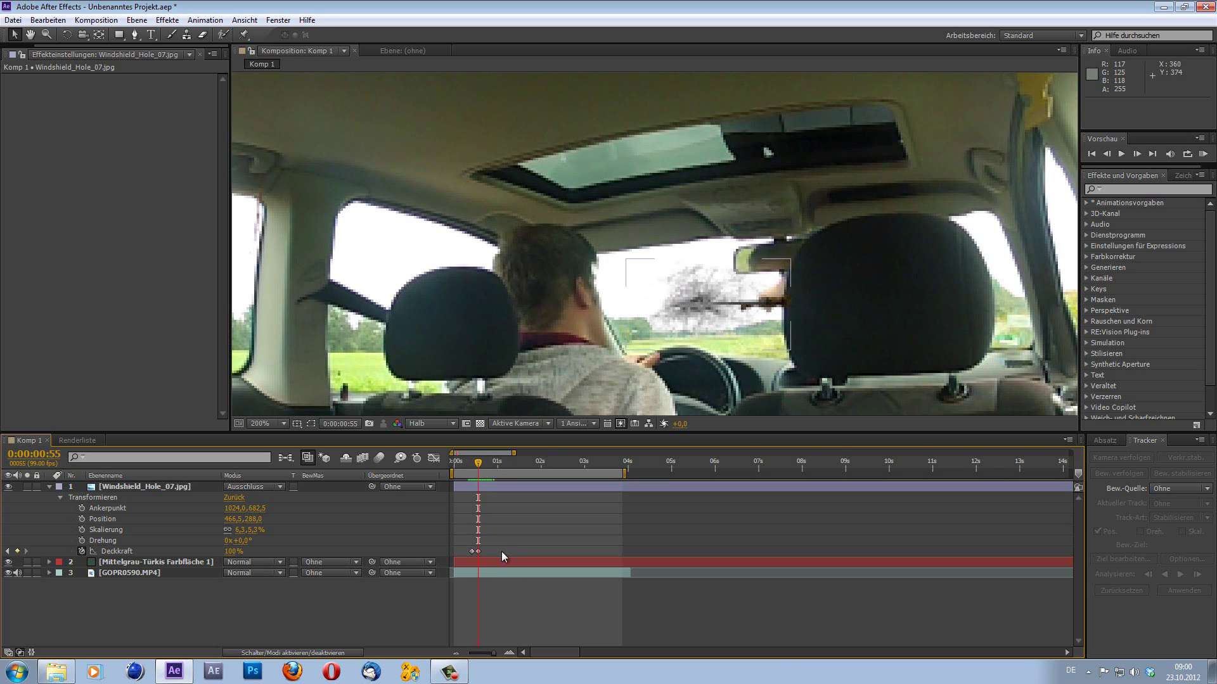
{"action": "left_click", "coordinate": [476, 552]}
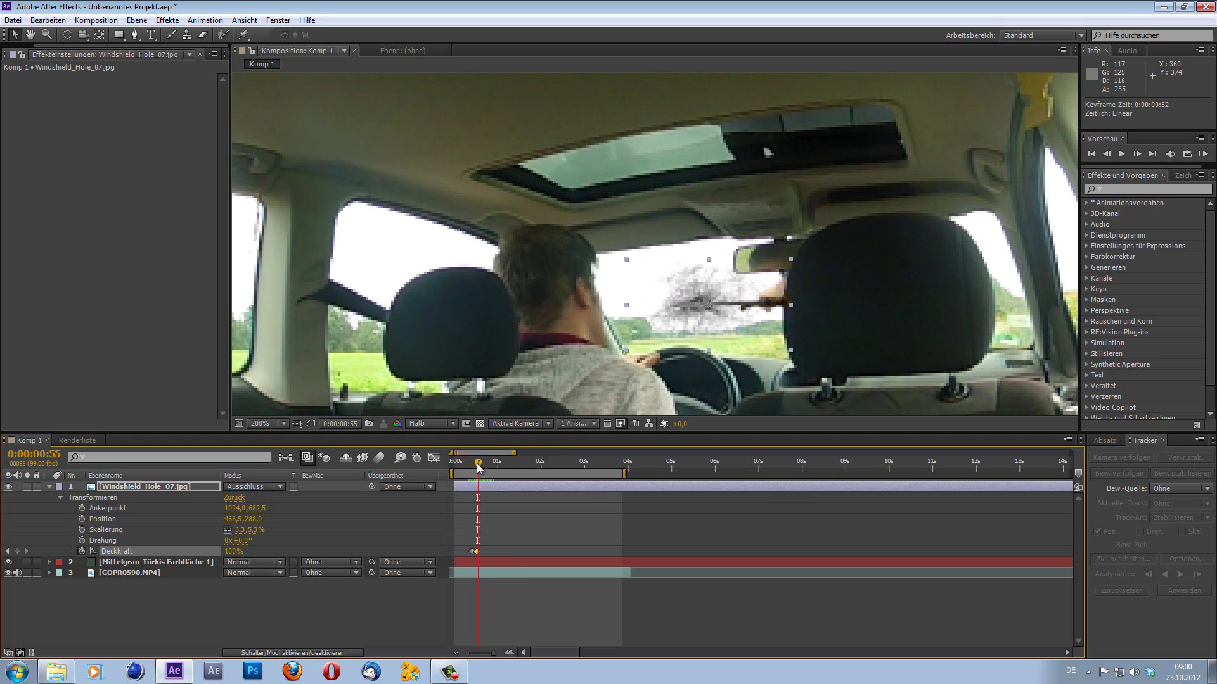
{"action": "left_click_drag", "start_coordinate": [477, 468], "coordinate": [471, 472]}
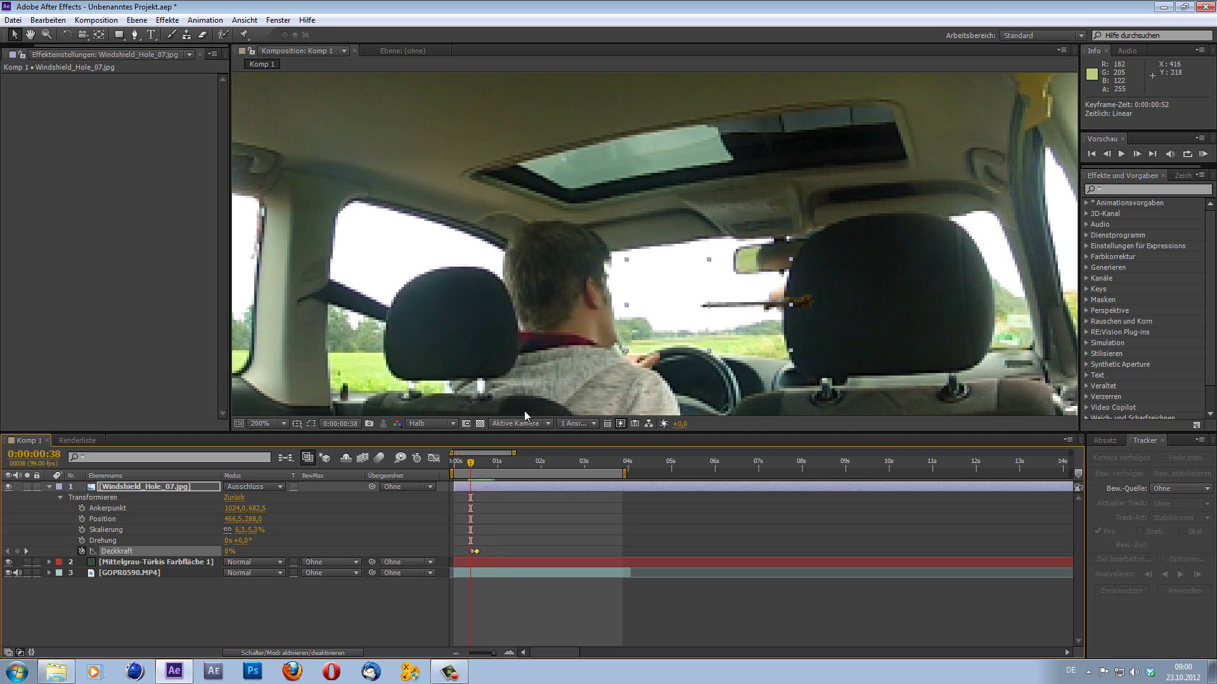
{"action": "left_click_drag", "start_coordinate": [471, 469], "coordinate": [480, 469]}
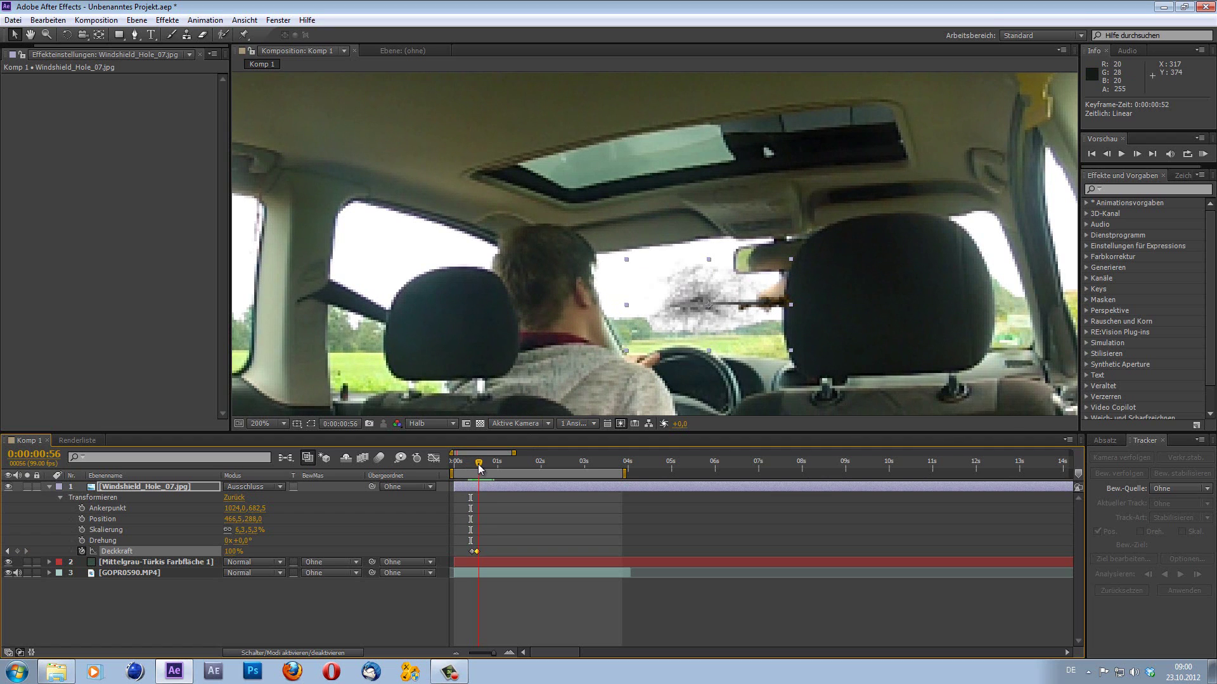
Step: Set the viewer's preview resolution to Full
{"action": "scroll", "coordinate": [732, 327], "scroll_direction": "up", "scroll_amount": 2}
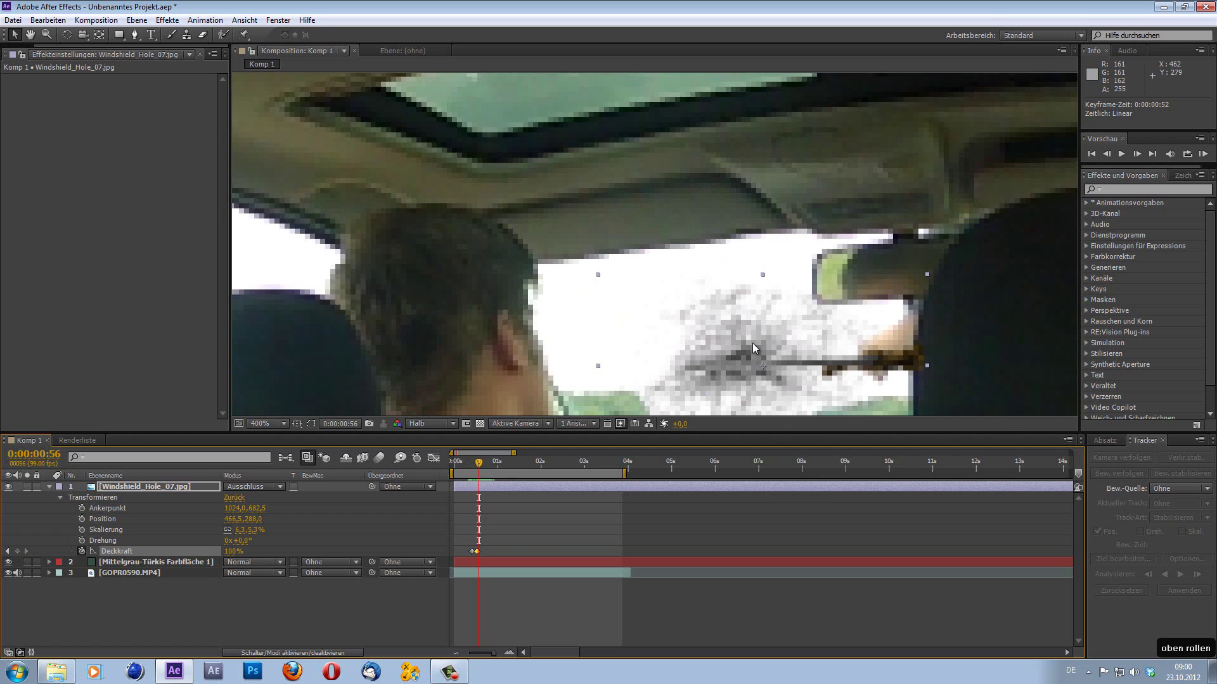
{"action": "scroll", "coordinate": [751, 343], "scroll_direction": "down", "scroll_amount": 2}
{"action": "scroll", "coordinate": [794, 379], "scroll_direction": "up", "scroll_amount": 2}
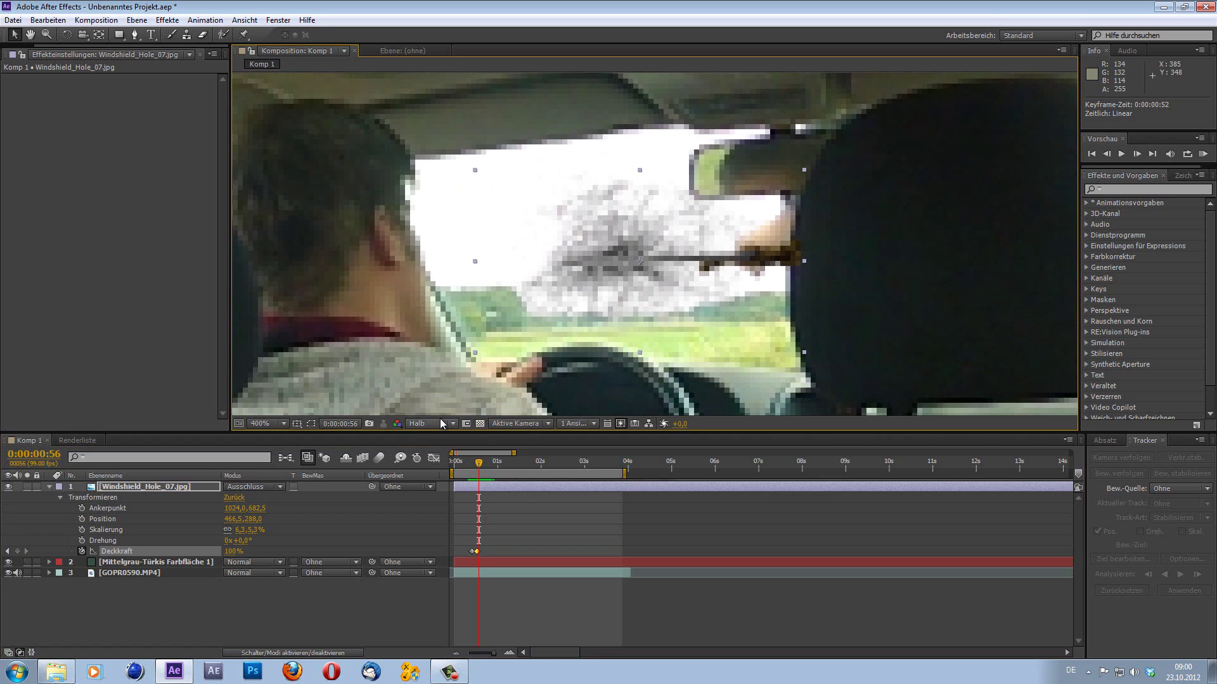
{"action": "left_click", "coordinate": [441, 423]}
{"action": "left_click", "coordinate": [430, 436]}
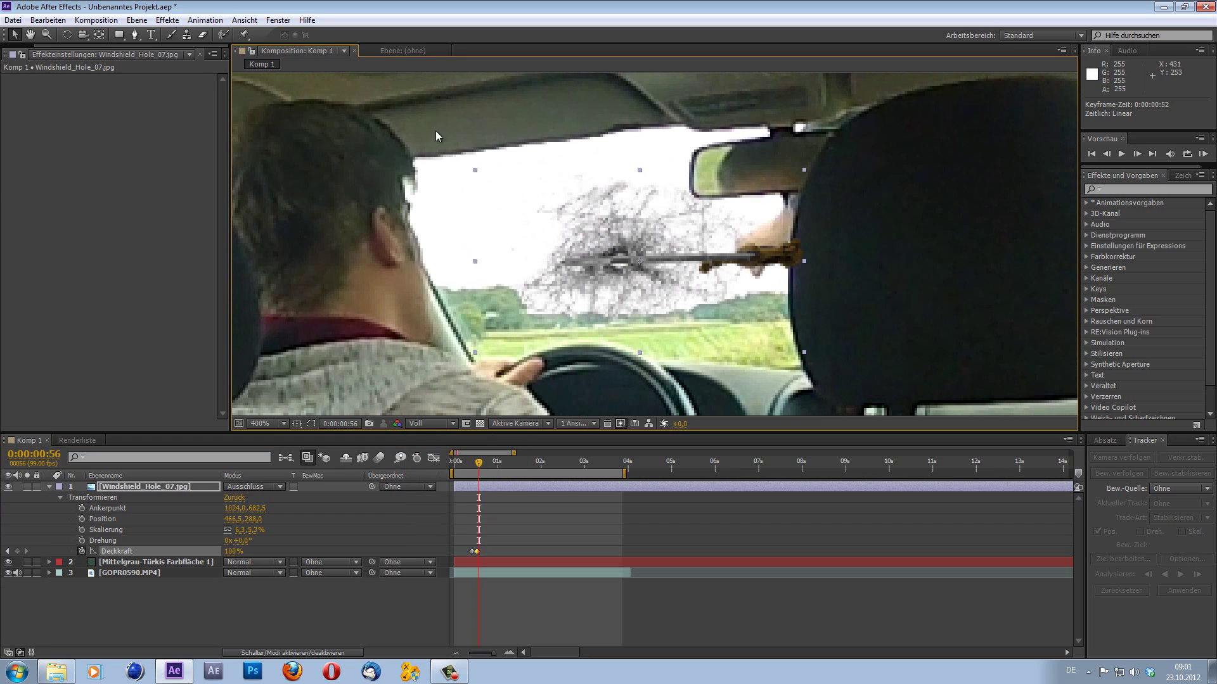
Step: Trace a Pen-tool mask outlining the crack on Windshield_Hole_07.jpg
{"action": "left_click", "coordinate": [133, 37]}
{"action": "left_click", "coordinate": [137, 36]}
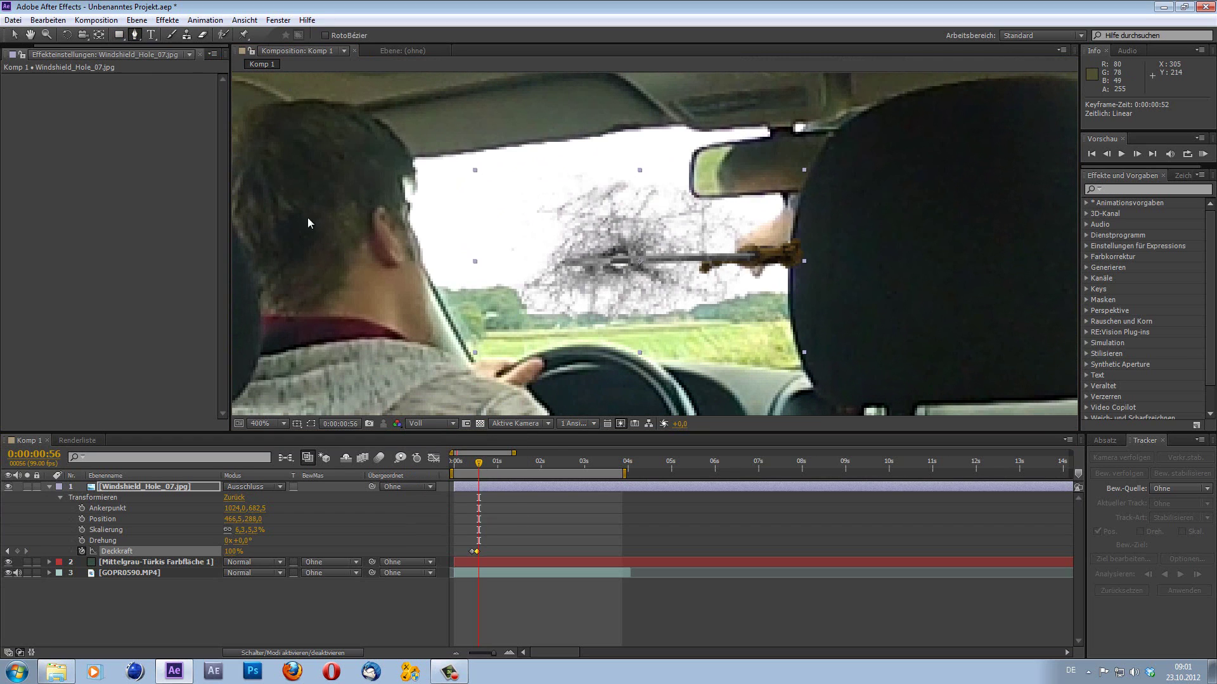
{"action": "left_click", "coordinate": [662, 339]}
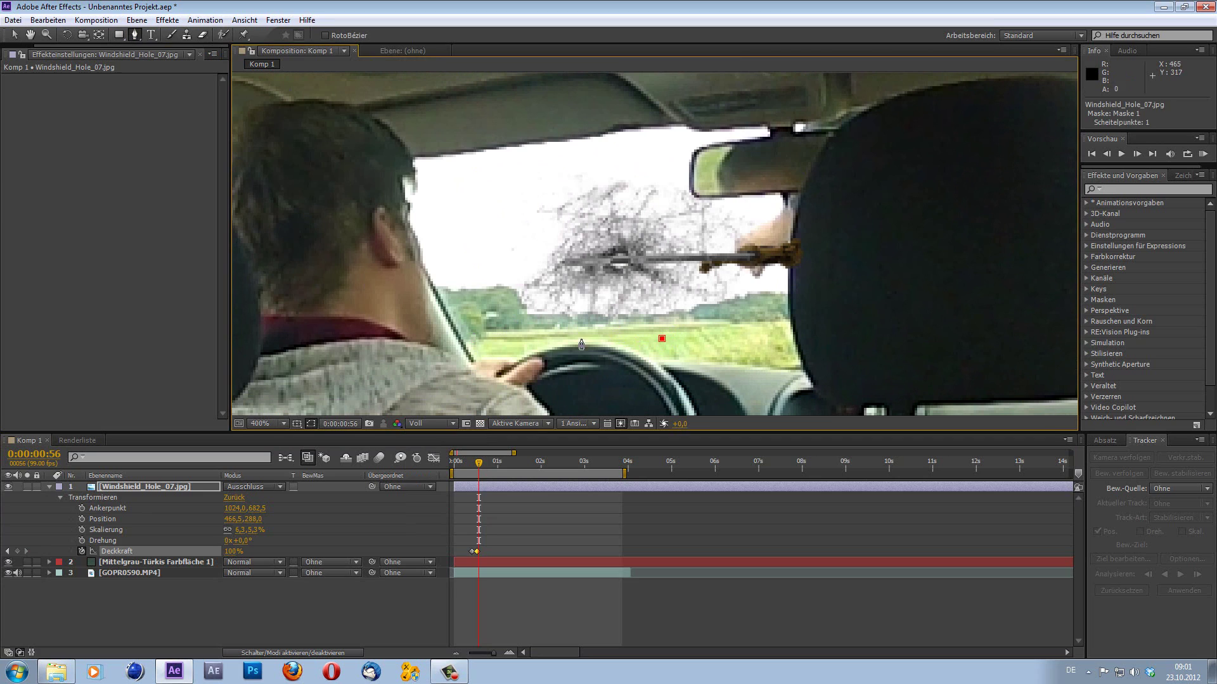
{"action": "left_click", "coordinate": [570, 338]}
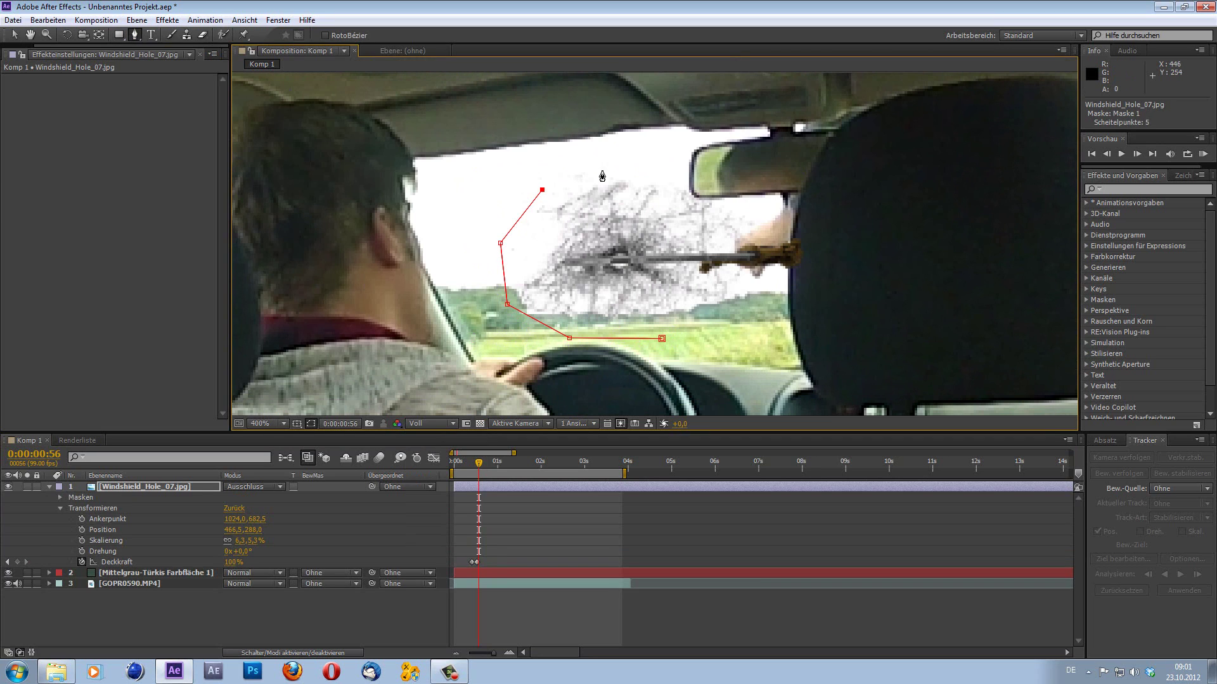
{"action": "left_click", "coordinate": [728, 189]}
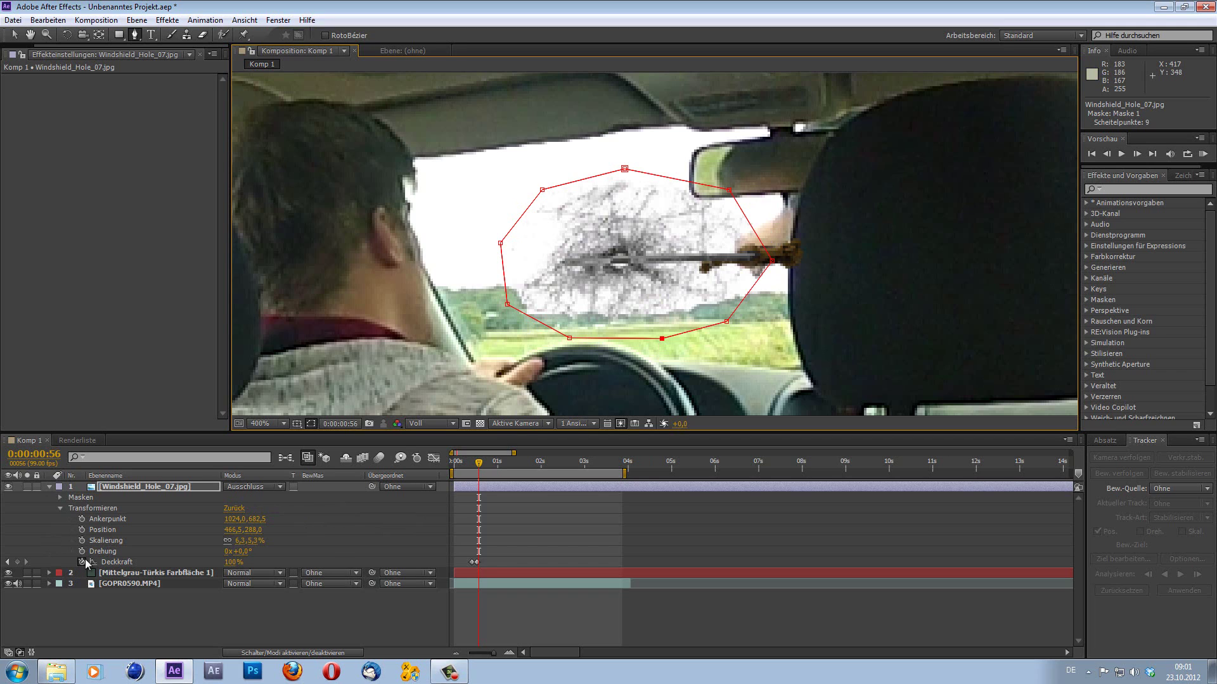
Step: Keyframe Maske 1's Maskenpfad at 0:00:00:58, then return to 0:00:00:43
{"action": "left_click", "coordinate": [60, 498]}
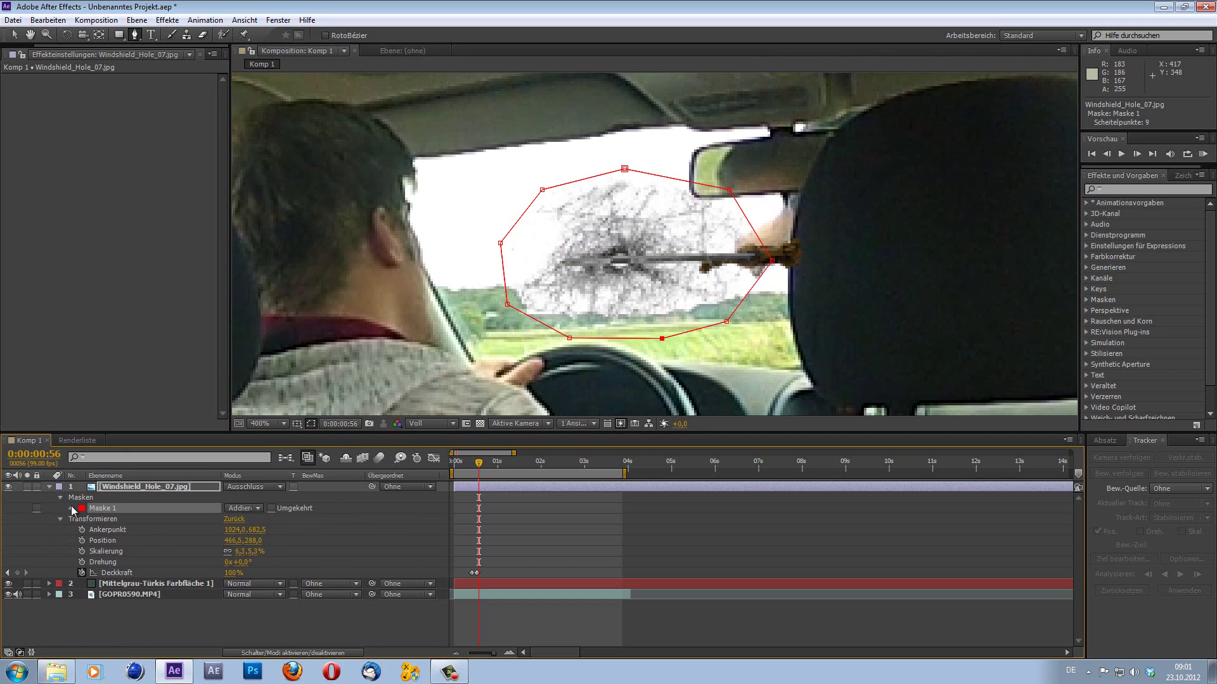
{"action": "left_click", "coordinate": [71, 508]}
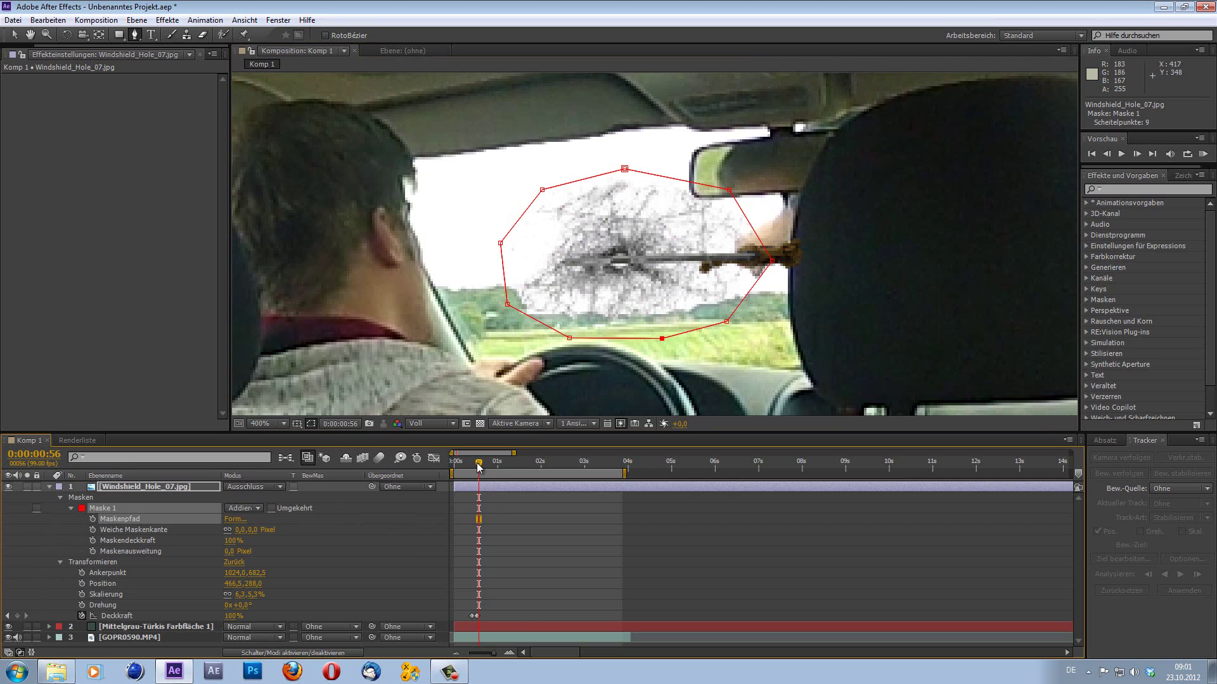
{"action": "left_click_drag", "start_coordinate": [480, 467], "coordinate": [479, 471]}
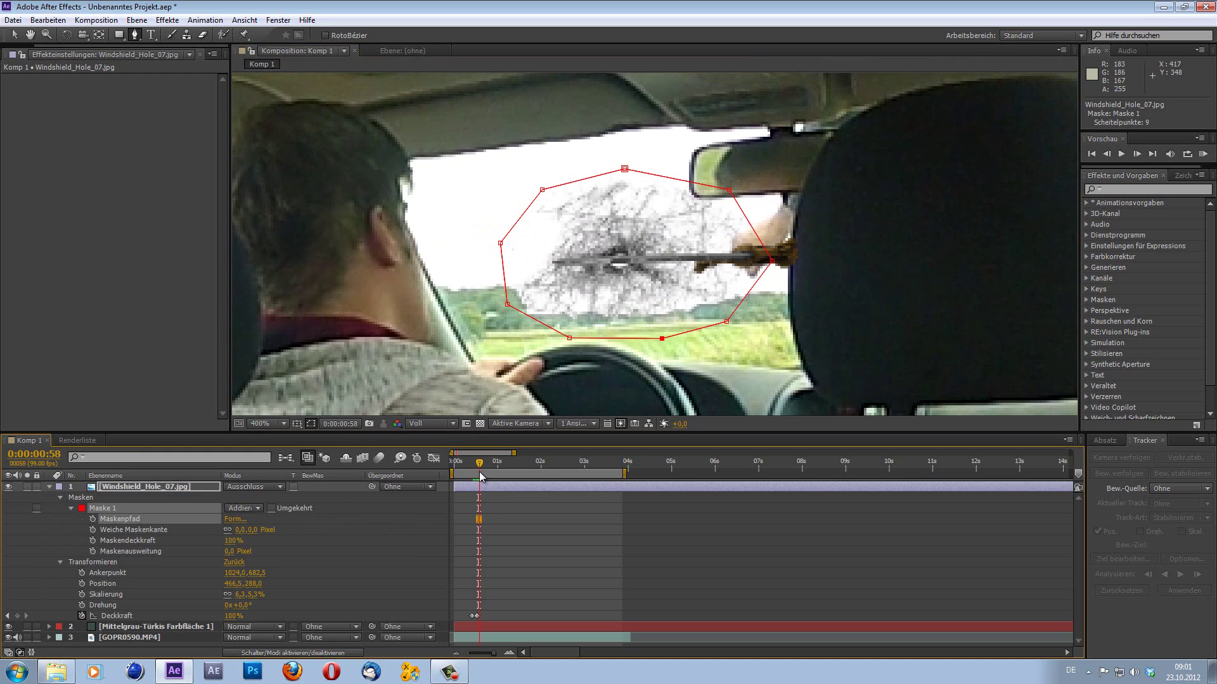
{"action": "left_click", "coordinate": [91, 521]}
{"action": "left_click_drag", "start_coordinate": [480, 465], "coordinate": [471, 469]}
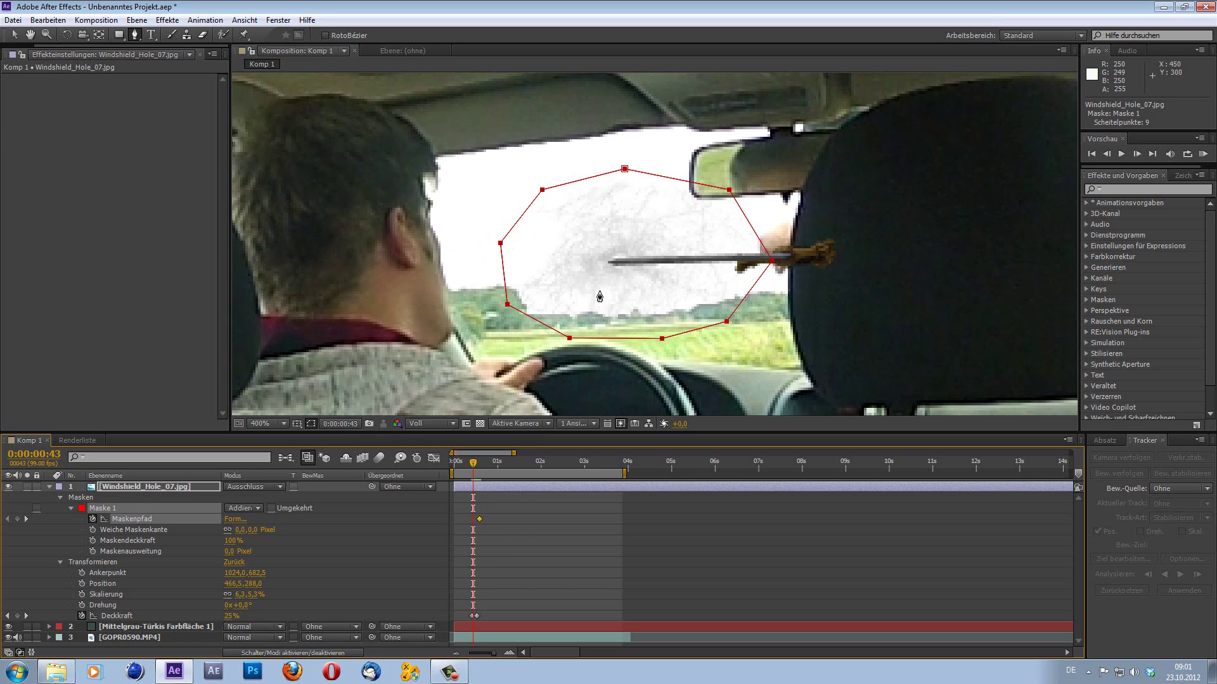
Step: At 0:00:00:43, pull every Maske 1 vertex in to the sword tip, then scrub to preview the growth
{"action": "left_click", "coordinate": [14, 34]}
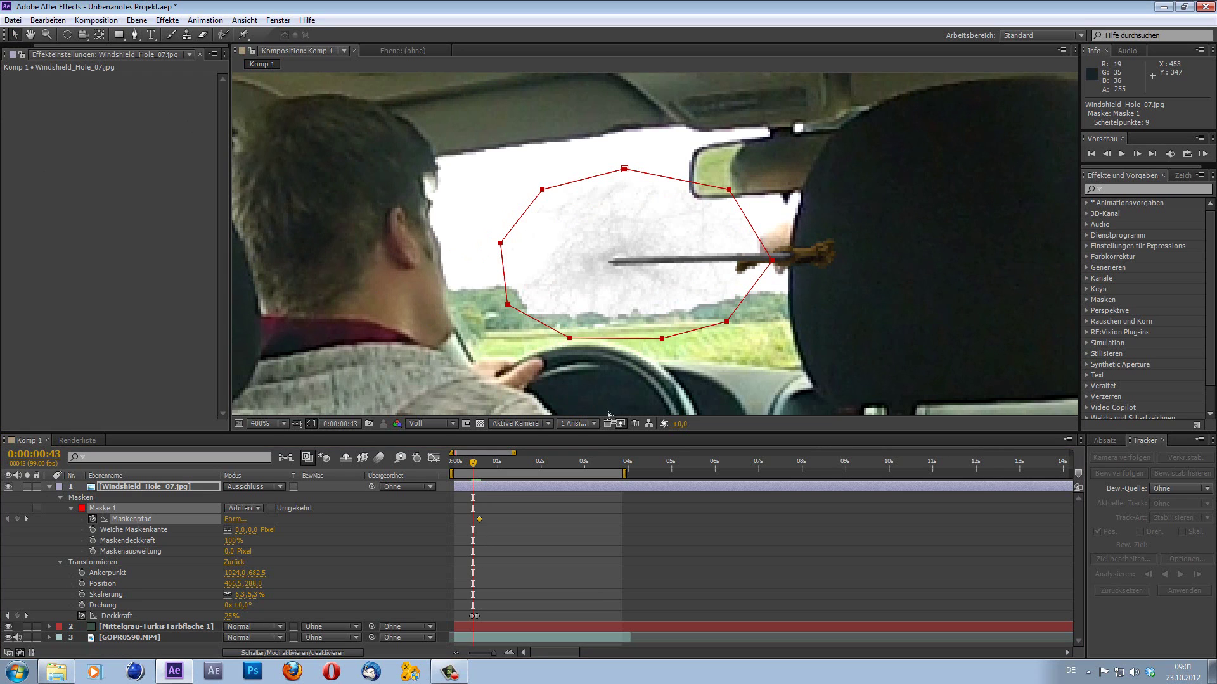
{"action": "left_click_drag", "start_coordinate": [569, 338], "coordinate": [603, 273]}
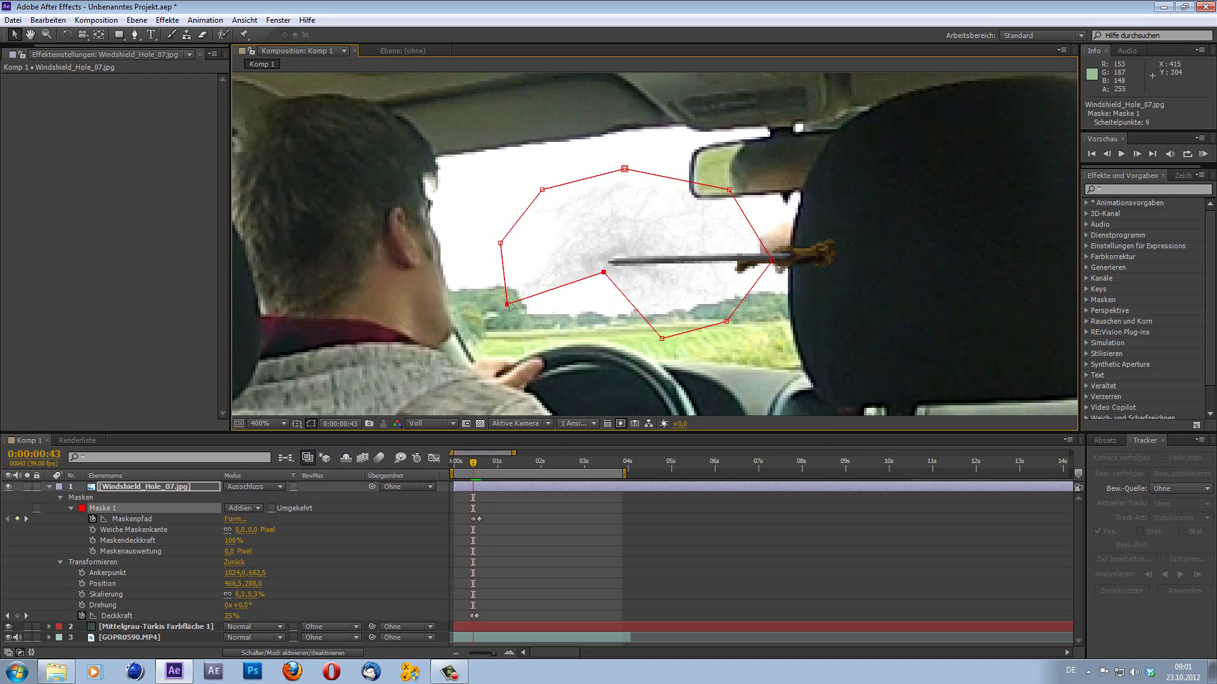
{"action": "left_click_drag", "start_coordinate": [508, 304], "coordinate": [598, 263]}
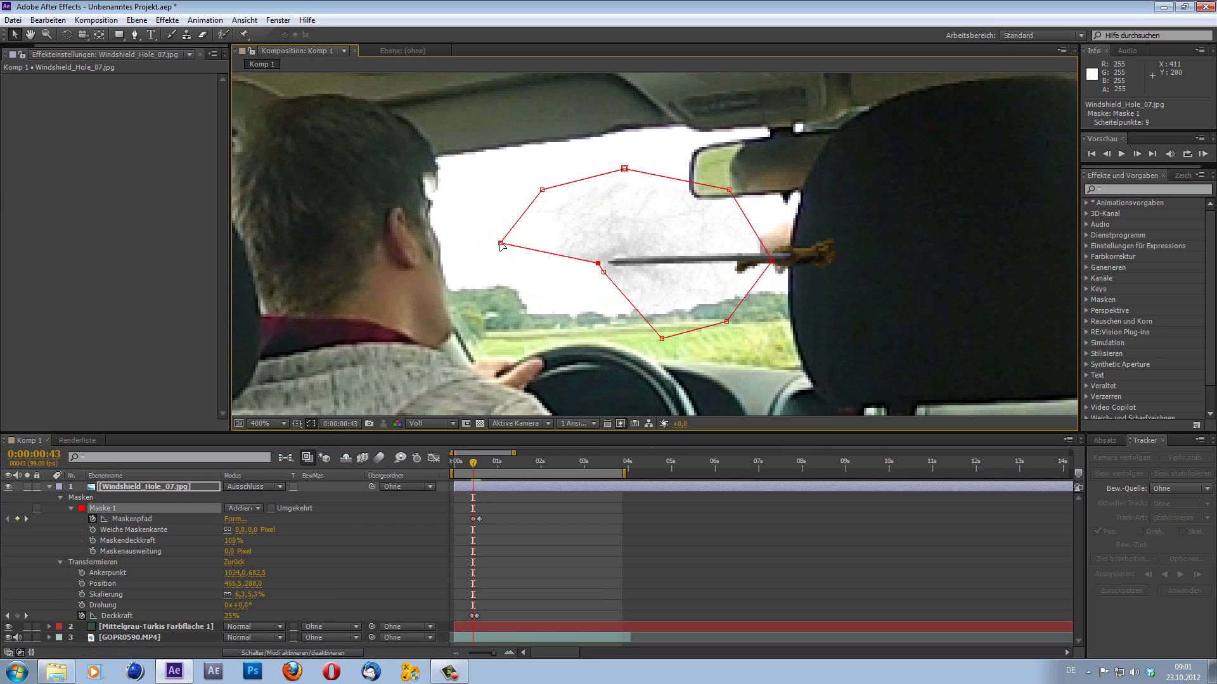
{"action": "left_click_drag", "start_coordinate": [501, 246], "coordinate": [605, 248]}
{"action": "left_click", "coordinate": [542, 190], "text": "shift"}
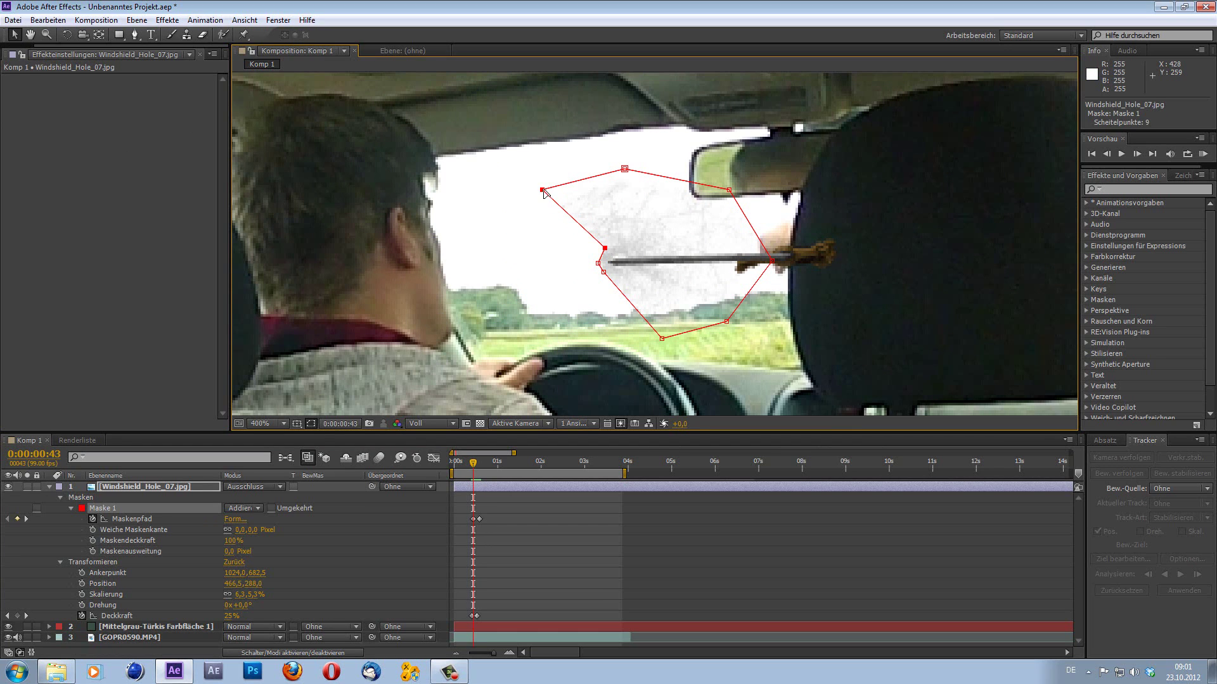
{"action": "left_click_drag", "start_coordinate": [542, 190], "coordinate": [614, 241]}
{"action": "left_click_drag", "start_coordinate": [624, 169], "coordinate": [631, 235]}
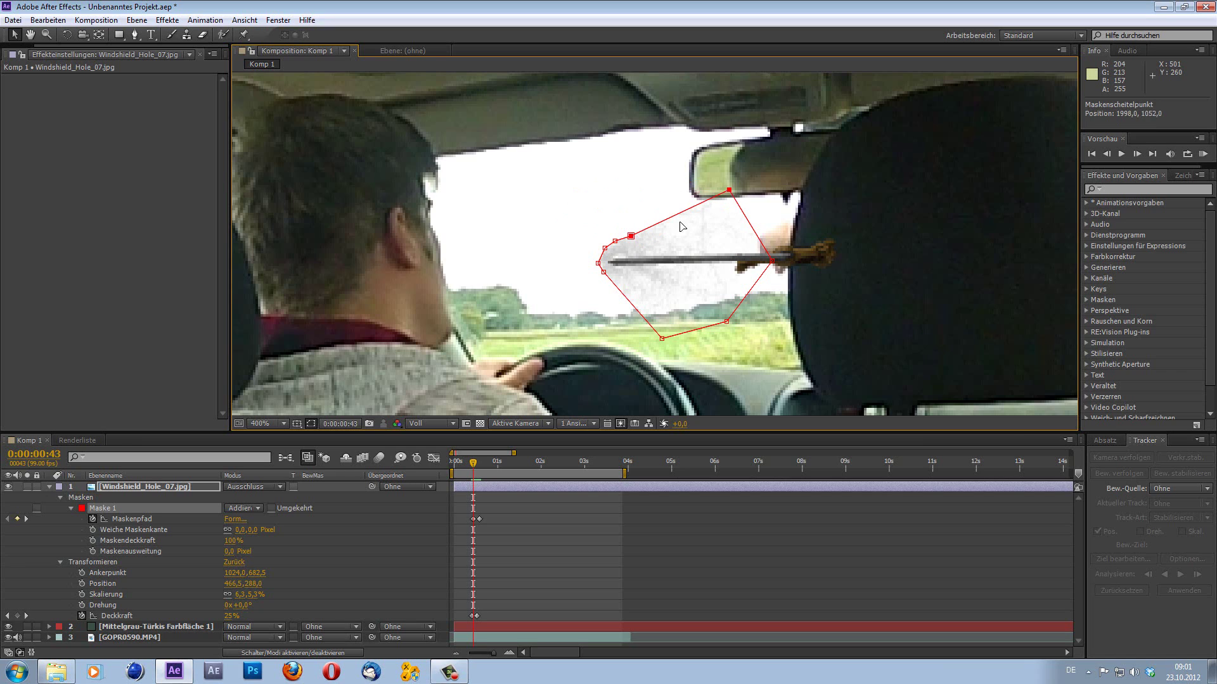
{"action": "left_click_drag", "start_coordinate": [729, 189], "coordinate": [649, 246]}
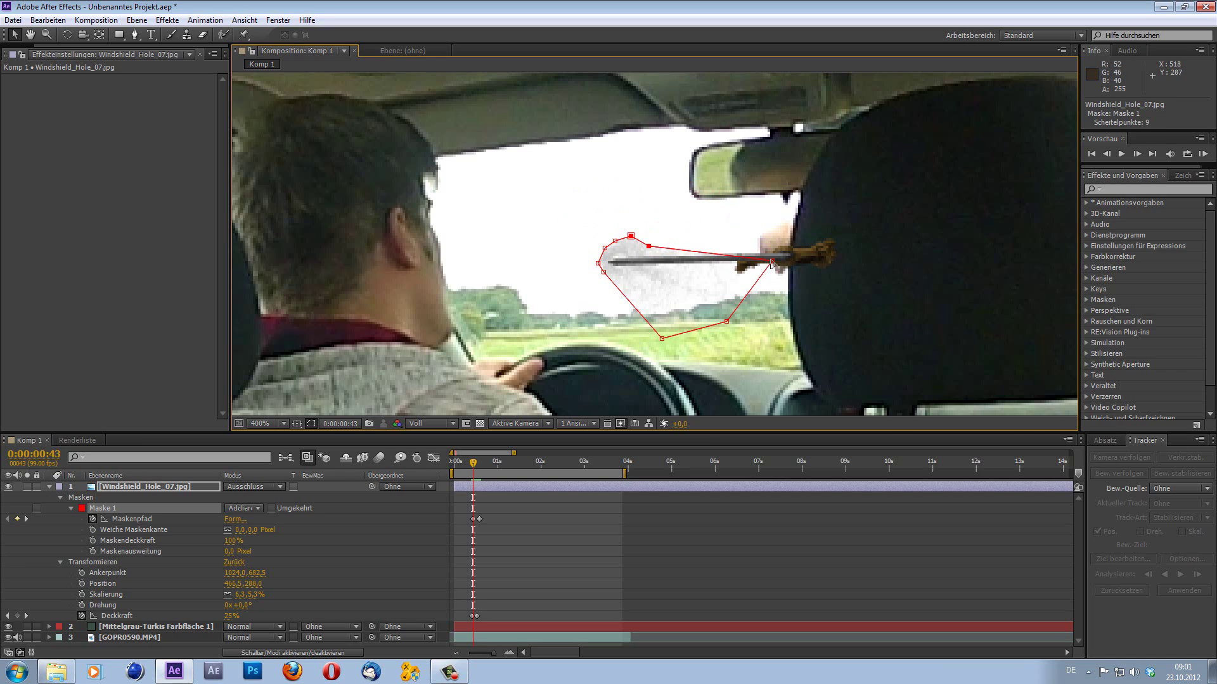
{"action": "left_click_drag", "start_coordinate": [772, 261], "coordinate": [651, 263]}
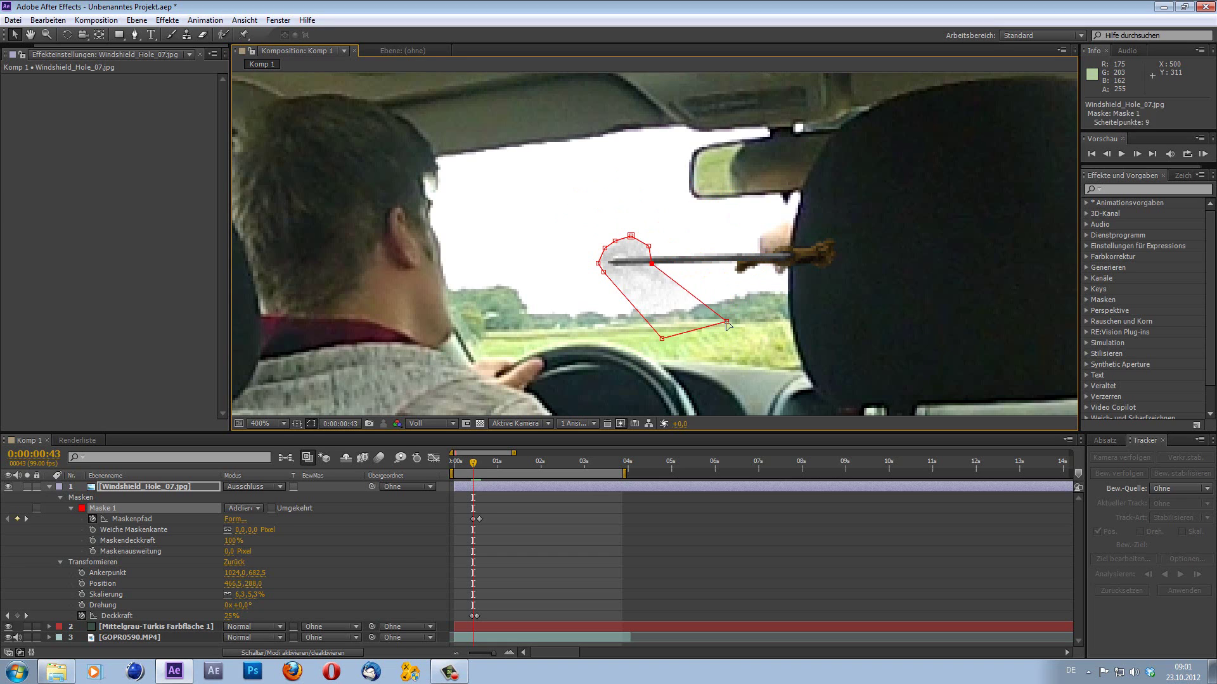
{"action": "left_click_drag", "start_coordinate": [726, 322], "coordinate": [635, 272]}
{"action": "left_click_drag", "start_coordinate": [661, 339], "coordinate": [618, 277]}
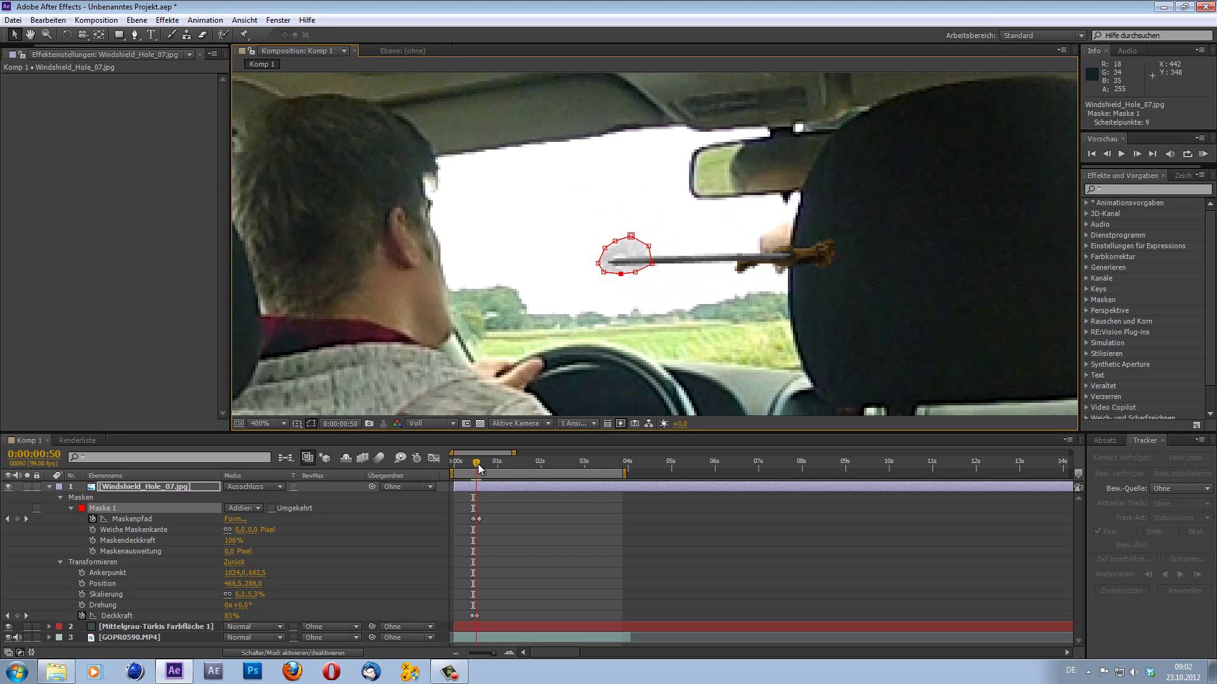
{"action": "mouse_move", "coordinate": [474, 466]}
{"action": "left_mouse_down"}
{"action": "mouse_move", "coordinate": [472, 477]}
{"action": "mouse_move", "coordinate": [504, 472]}
{"action": "left_mouse_up"}
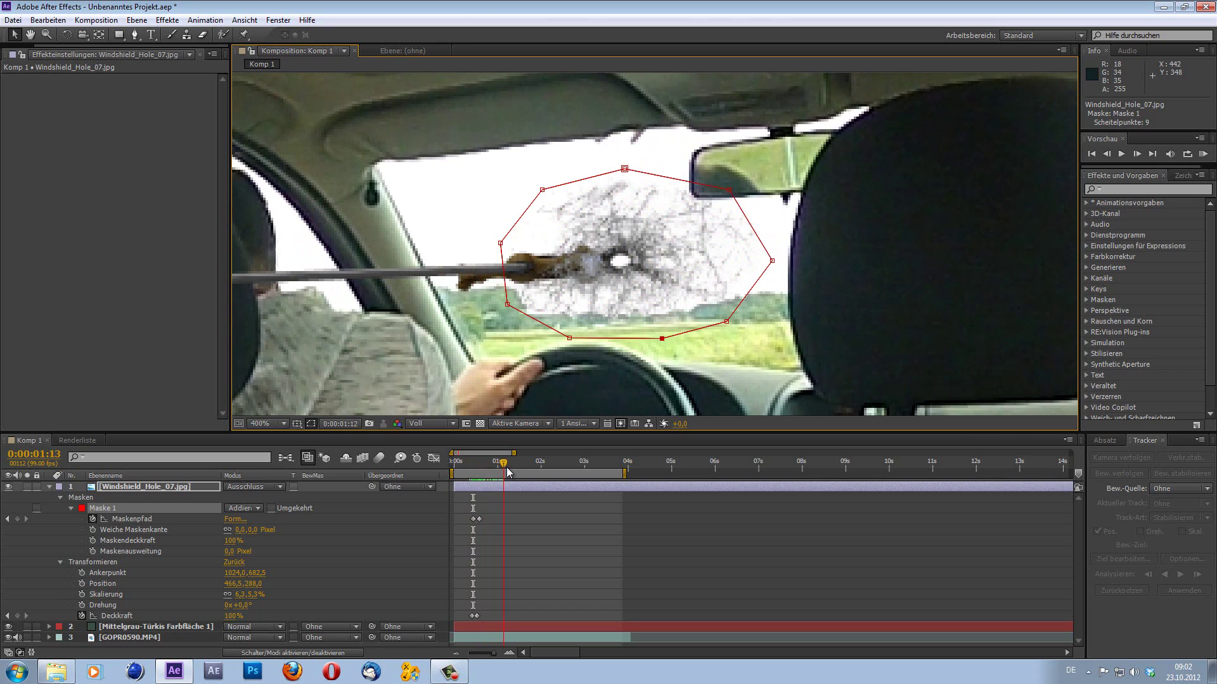
Step: Hide the mask outlines and raise Maske 1's Weiche Maskenkante to 368 px, previewing the soft fade-in
{"action": "left_click_drag", "start_coordinate": [504, 473], "coordinate": [475, 478]}
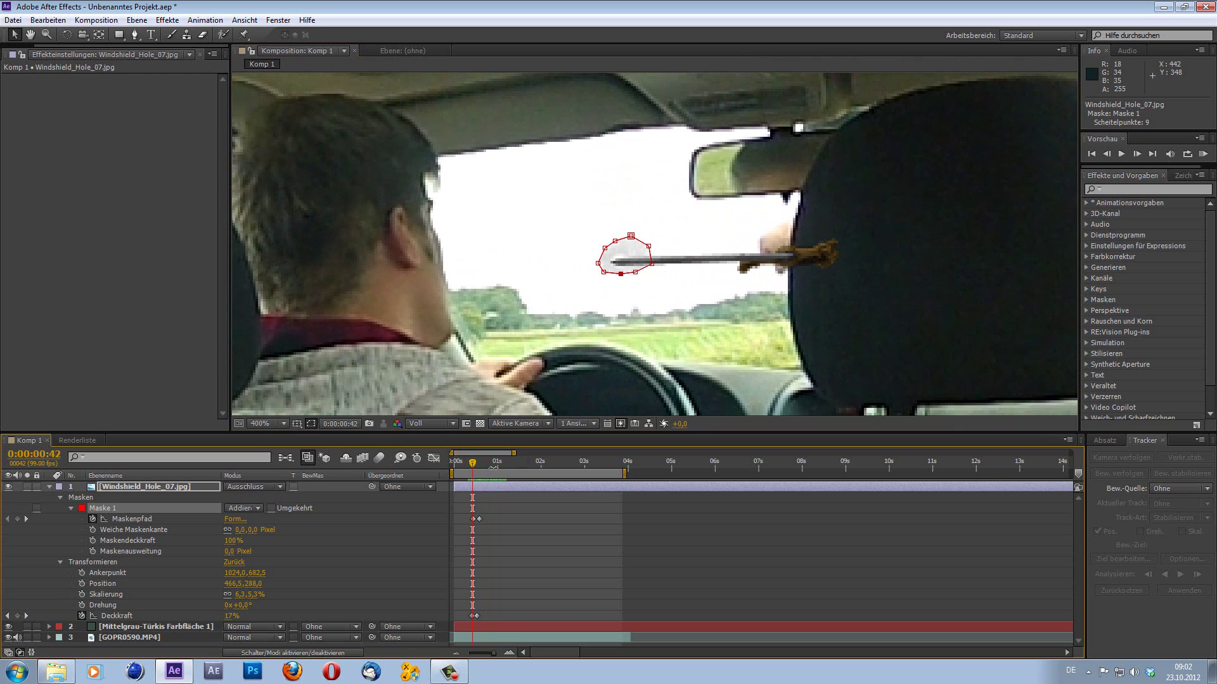
{"action": "left_click", "coordinate": [311, 424]}
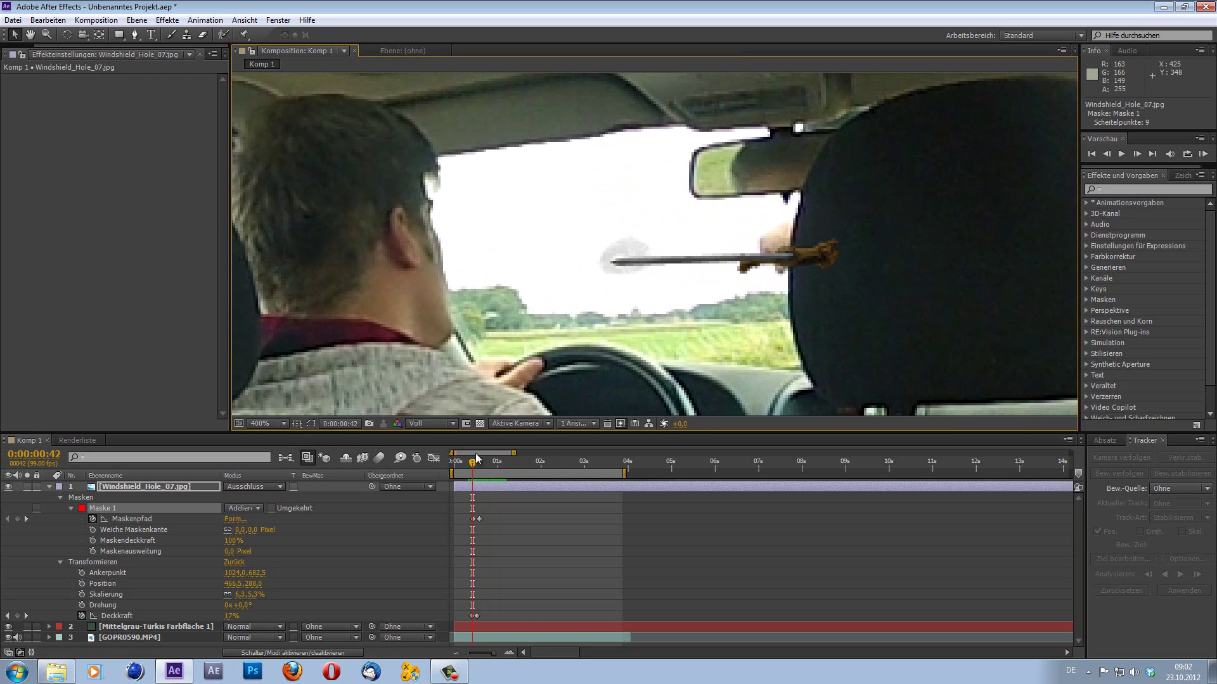
{"action": "left_click_drag", "start_coordinate": [473, 462], "coordinate": [474, 465]}
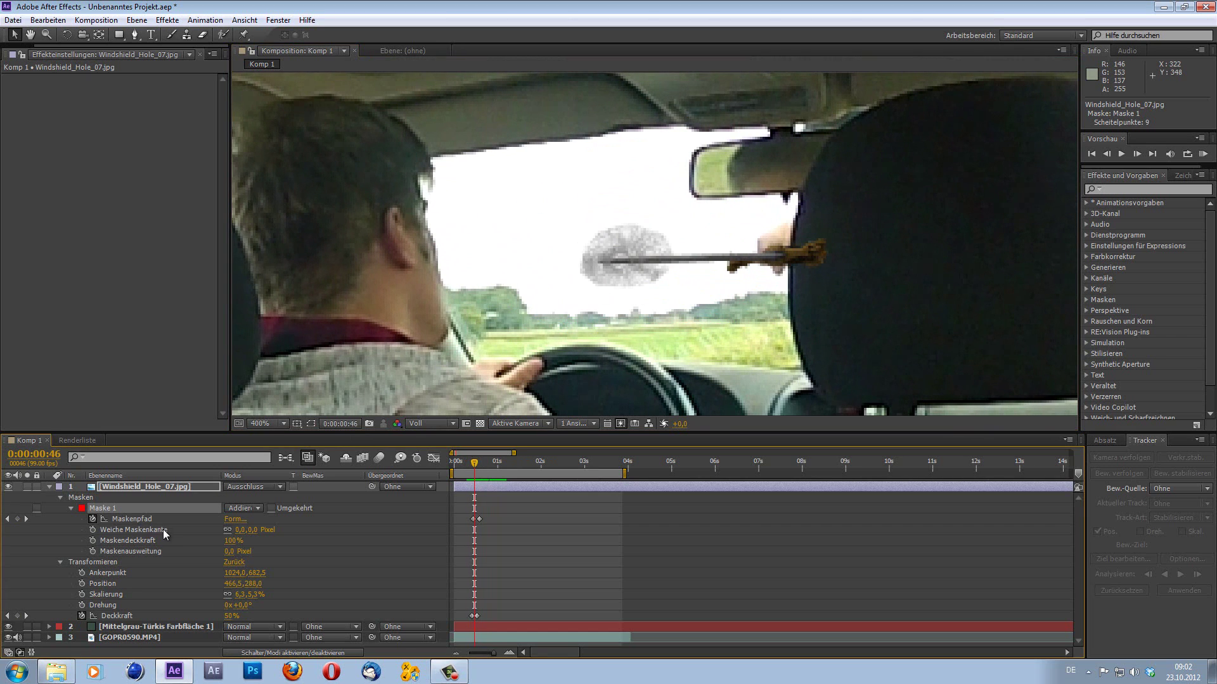
{"action": "left_click_drag", "start_coordinate": [256, 536], "coordinate": [260, 529]}
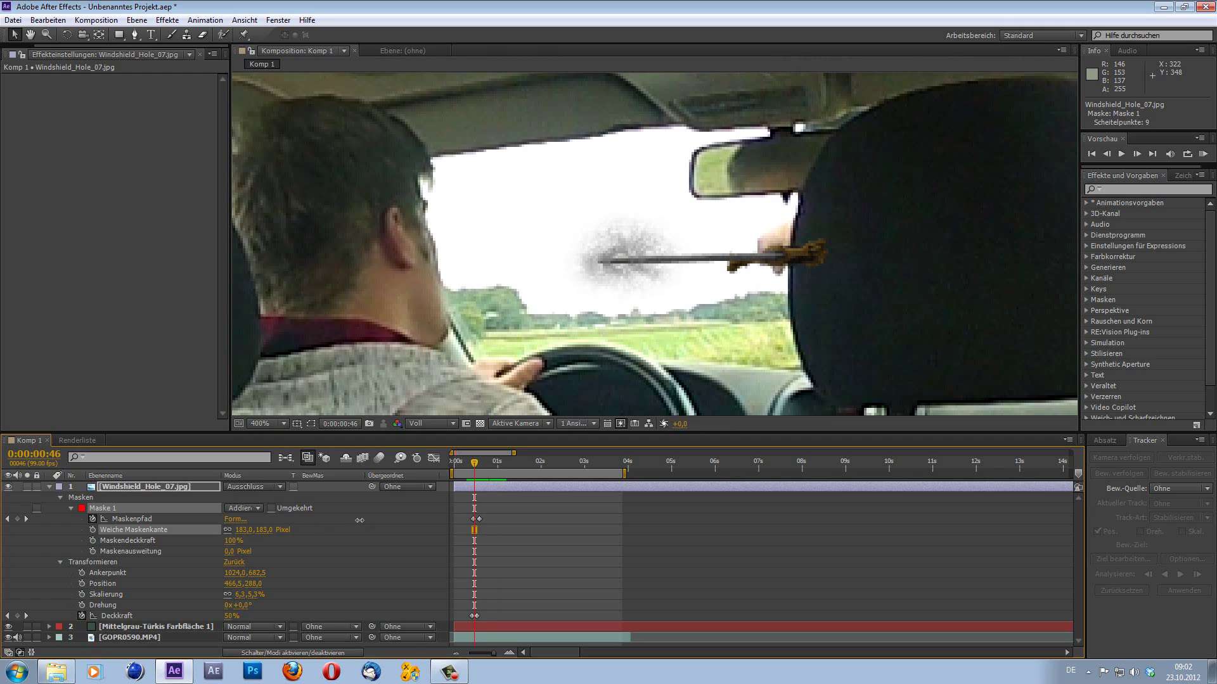
{"action": "left_click_drag", "start_coordinate": [472, 467], "coordinate": [474, 467]}
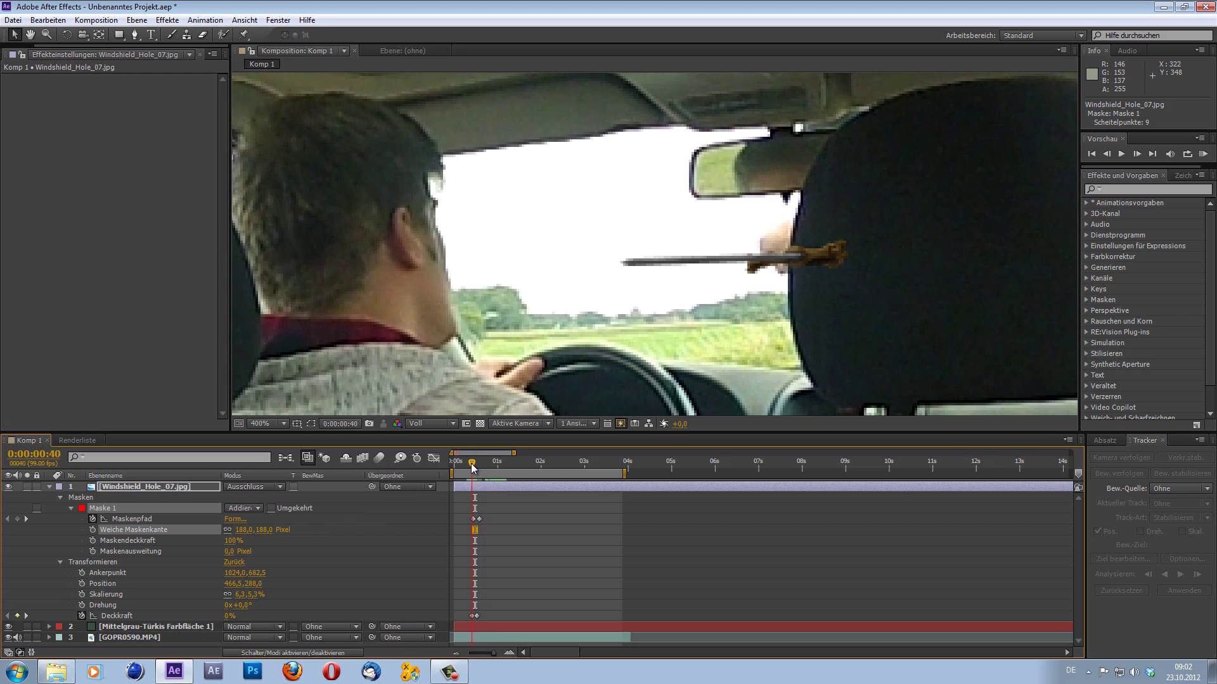
{"action": "left_click_drag", "start_coordinate": [474, 467], "coordinate": [476, 462]}
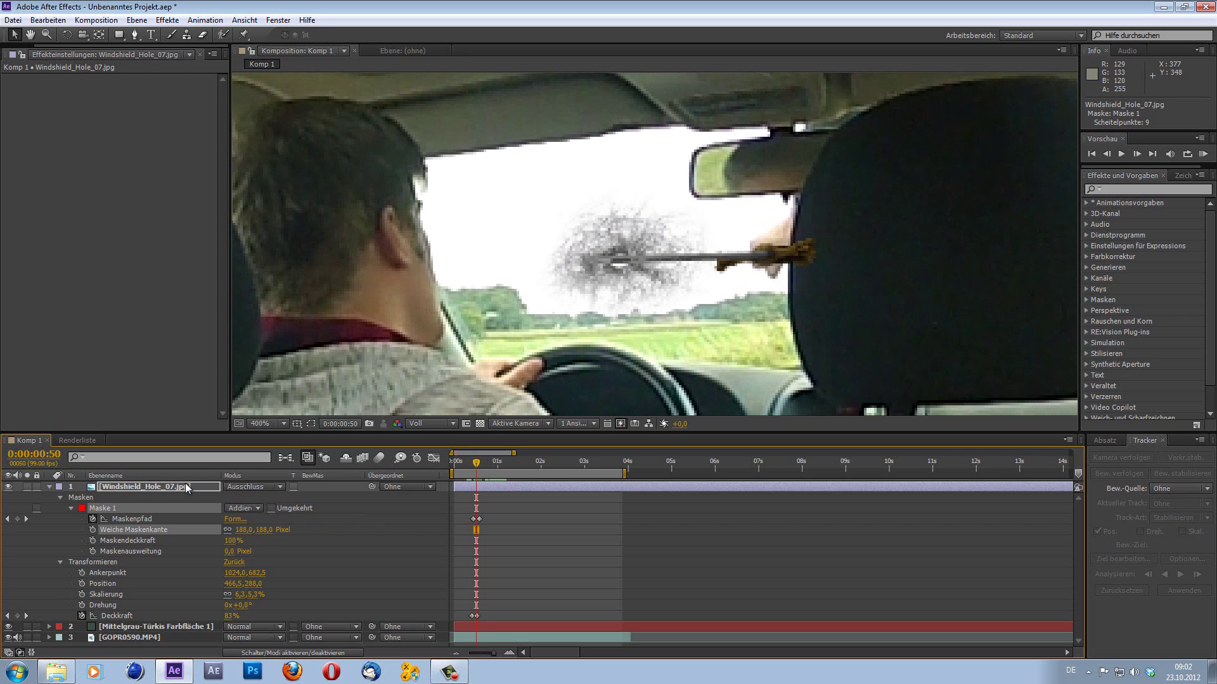
{"action": "left_click_drag", "start_coordinate": [288, 532], "coordinate": [378, 531]}
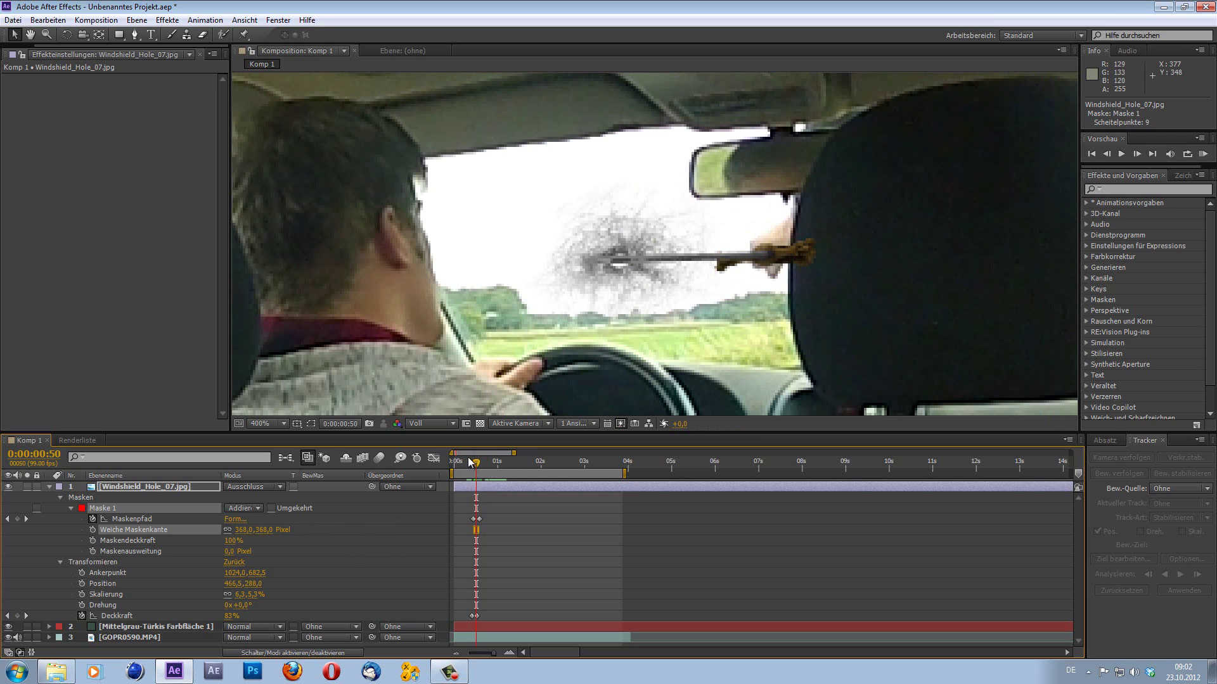
{"action": "left_click_drag", "start_coordinate": [470, 462], "coordinate": [477, 469]}
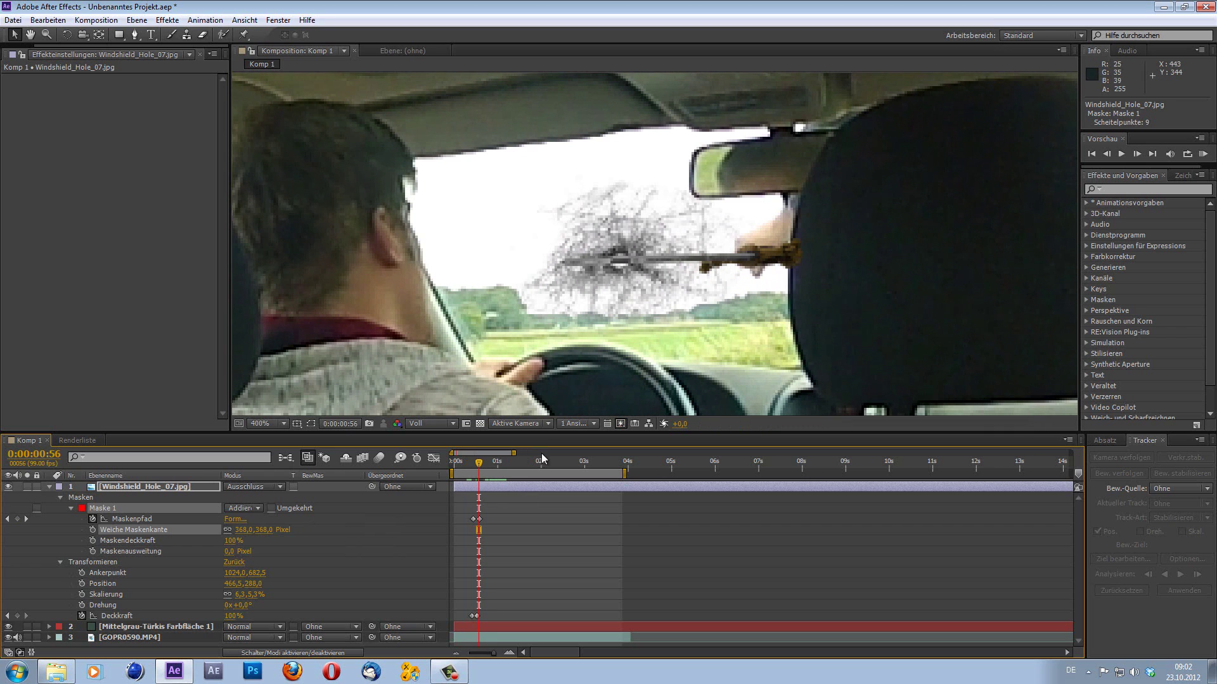
Step: Locate Windshield_Hole_07_2.jpg in the footage folder in Explorer, then return to After Effects
{"action": "scroll", "coordinate": [703, 278], "scroll_direction": "down", "scroll_amount": 2}
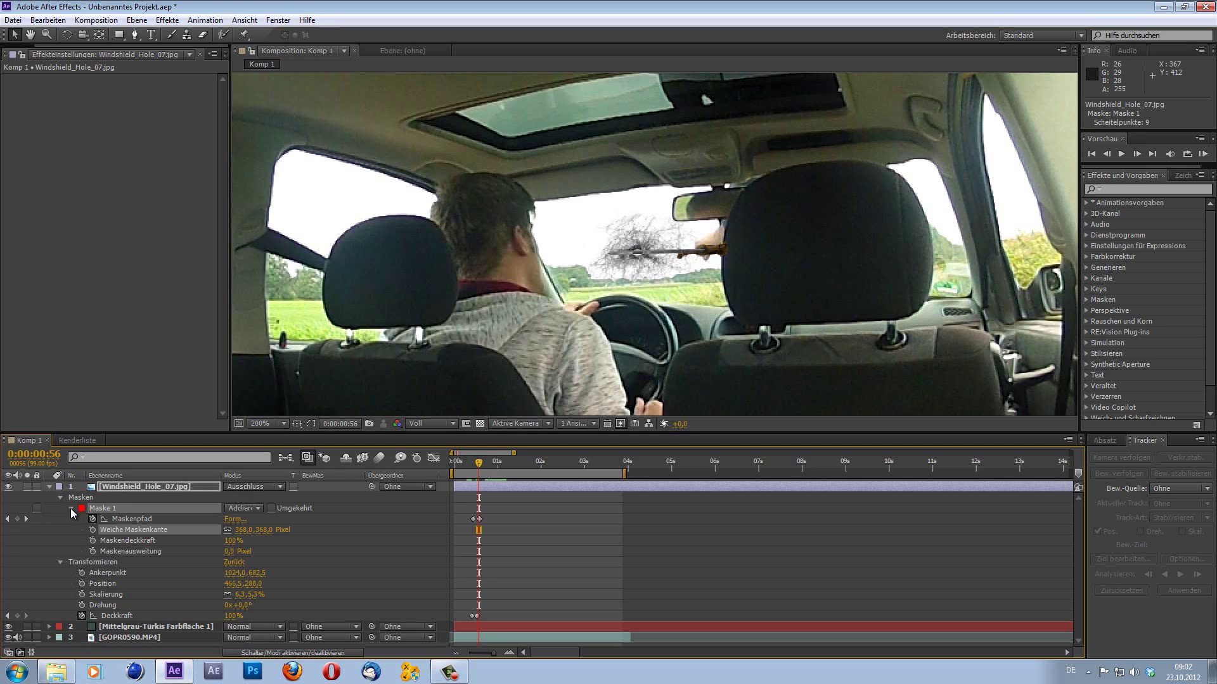
{"action": "left_click", "coordinate": [56, 672]}
{"action": "left_click", "coordinate": [1042, 102], "text": "ctrl"}
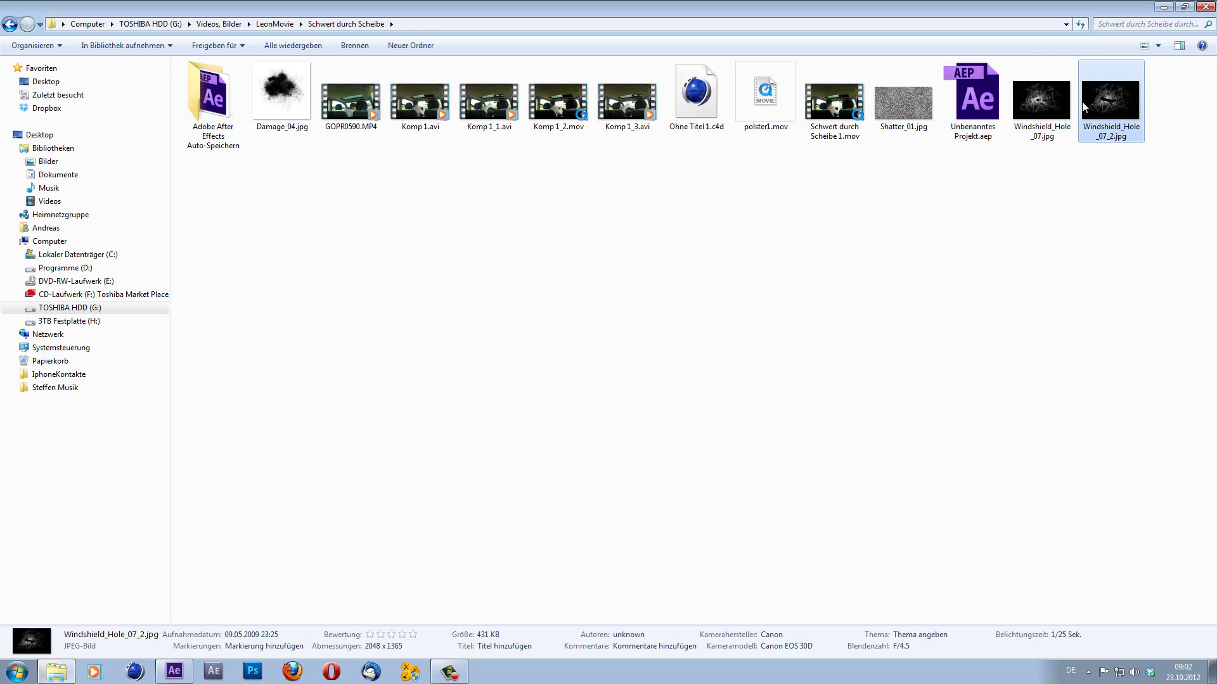
{"action": "left_click", "coordinate": [174, 672]}
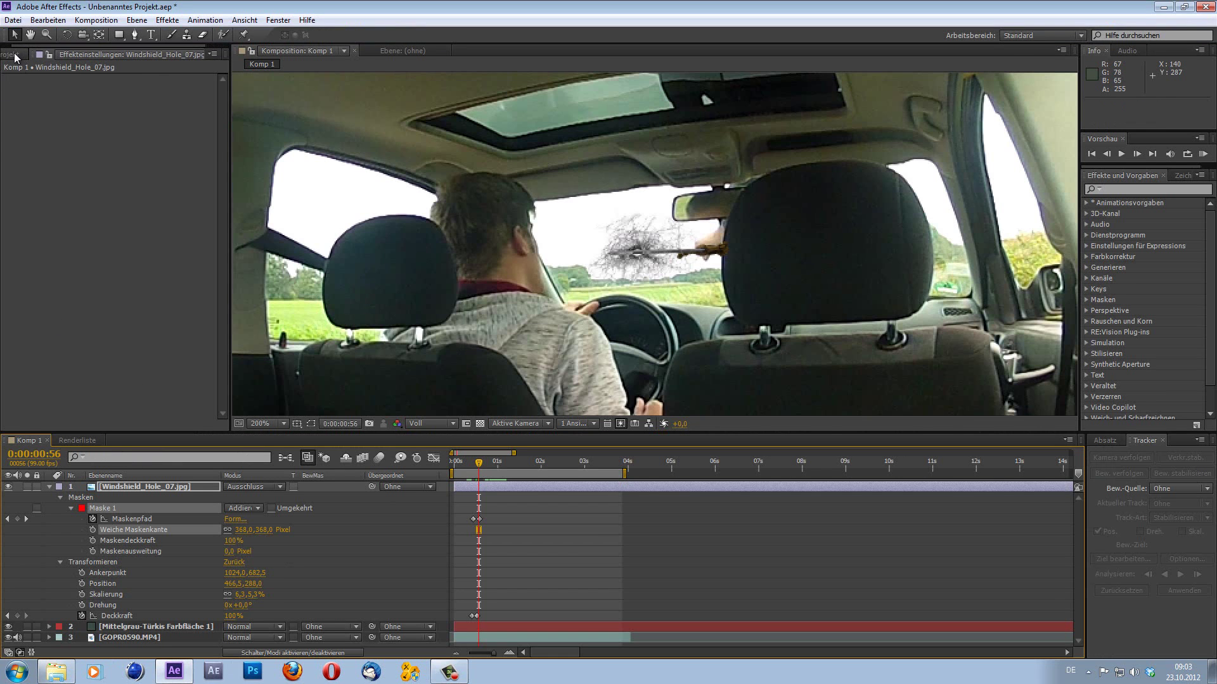
Step: Import Windshield_Hole_07_2.jpg and place it as the top layer of Komp 1
{"action": "left_click_drag", "start_coordinate": [45, 47], "coordinate": [62, 216]}
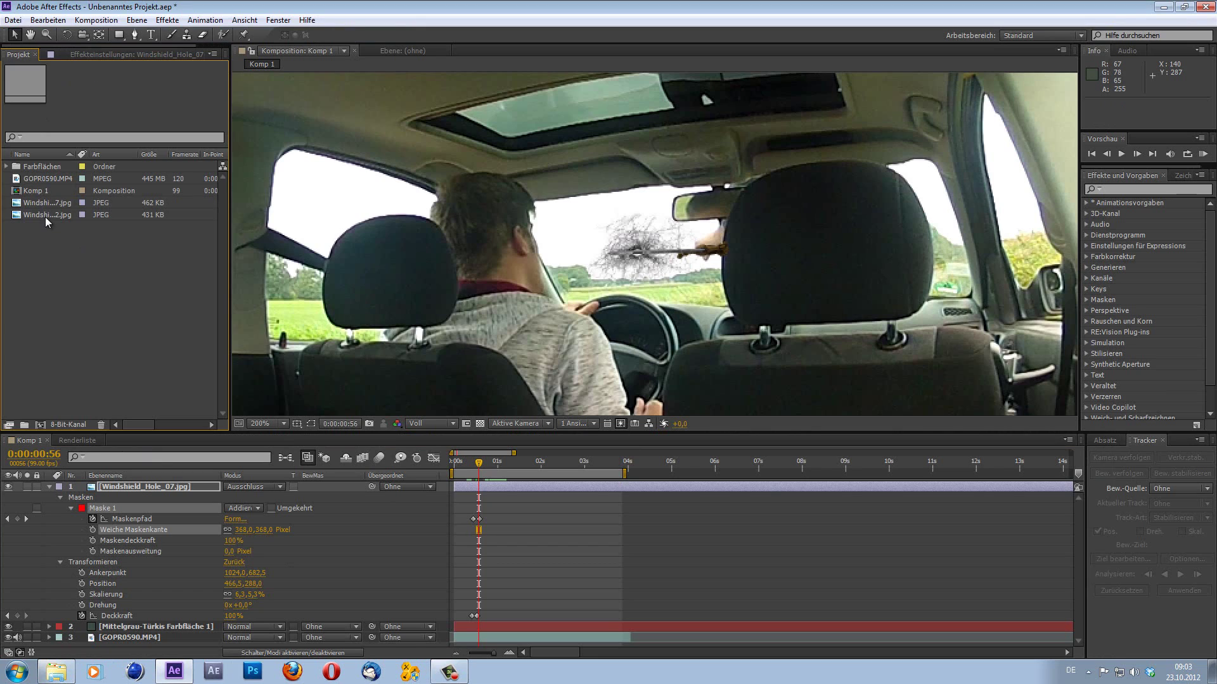
{"action": "left_click", "coordinate": [44, 216]}
{"action": "left_click_drag", "start_coordinate": [43, 213], "coordinate": [68, 486]}
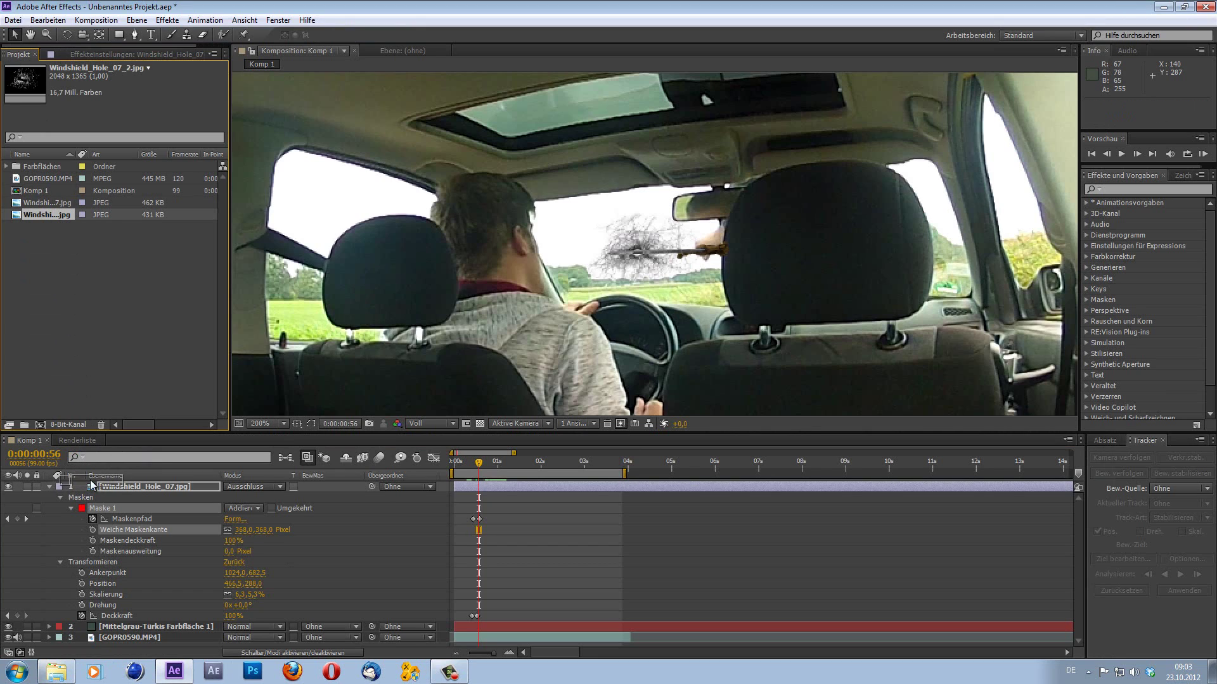
{"action": "left_click_drag", "start_coordinate": [67, 486], "coordinate": [95, 489]}
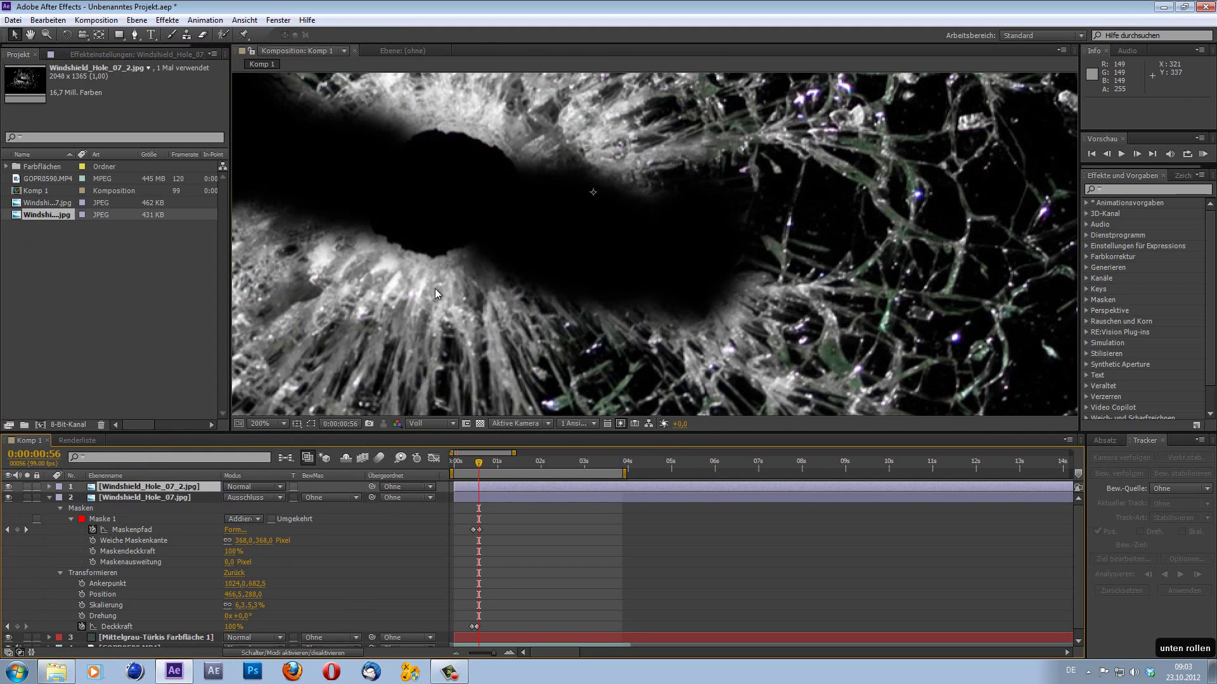
{"action": "scroll", "coordinate": [435, 288], "scroll_direction": "up", "scroll_amount": 3}
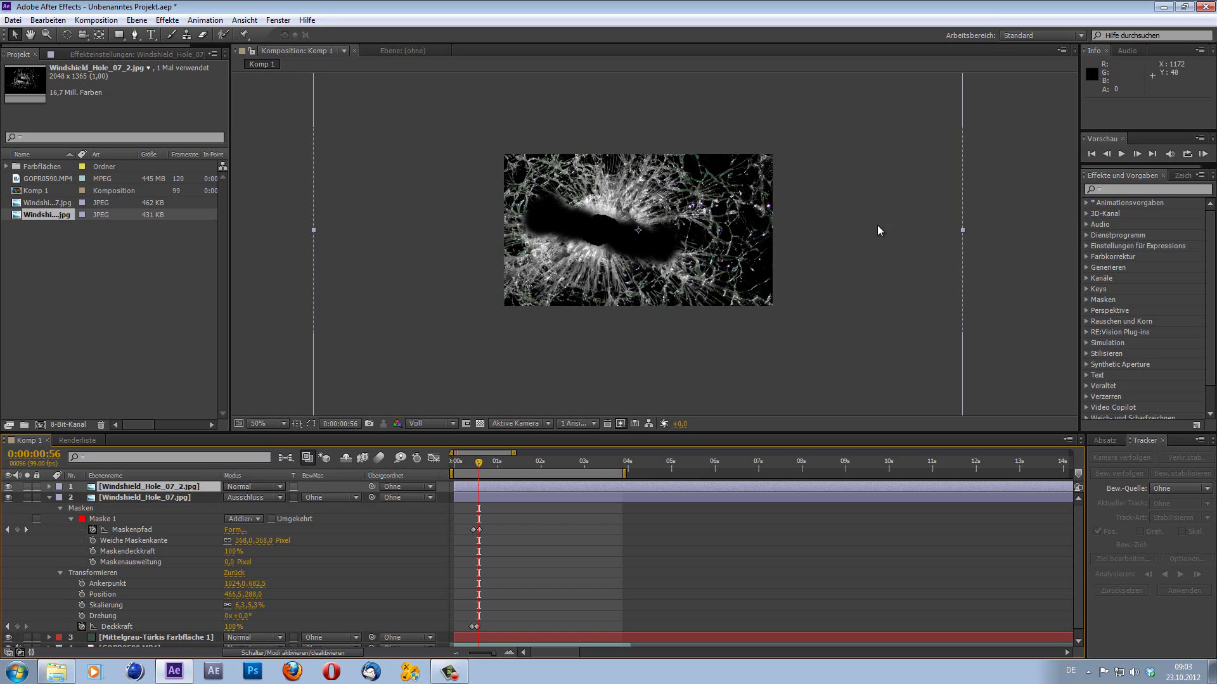
Step: Set the top hole layer's blend mode to Ausschluss and show its Transformieren properties
{"action": "left_click", "coordinate": [259, 486]}
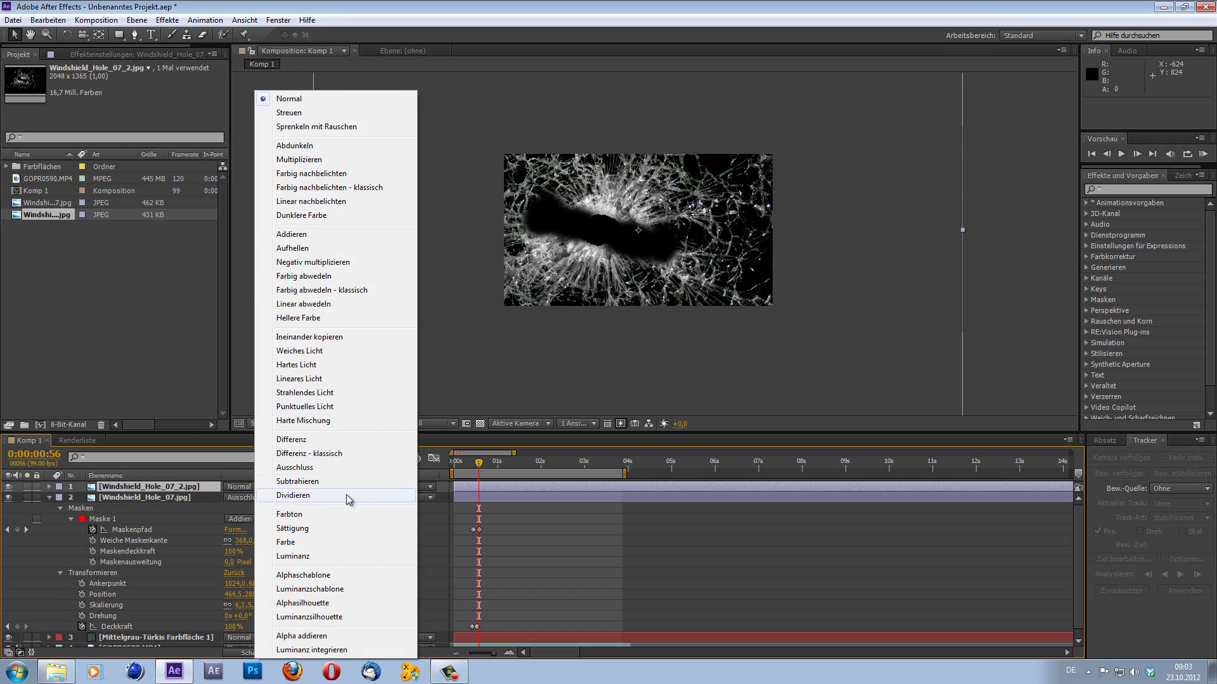
{"action": "left_click", "coordinate": [322, 468]}
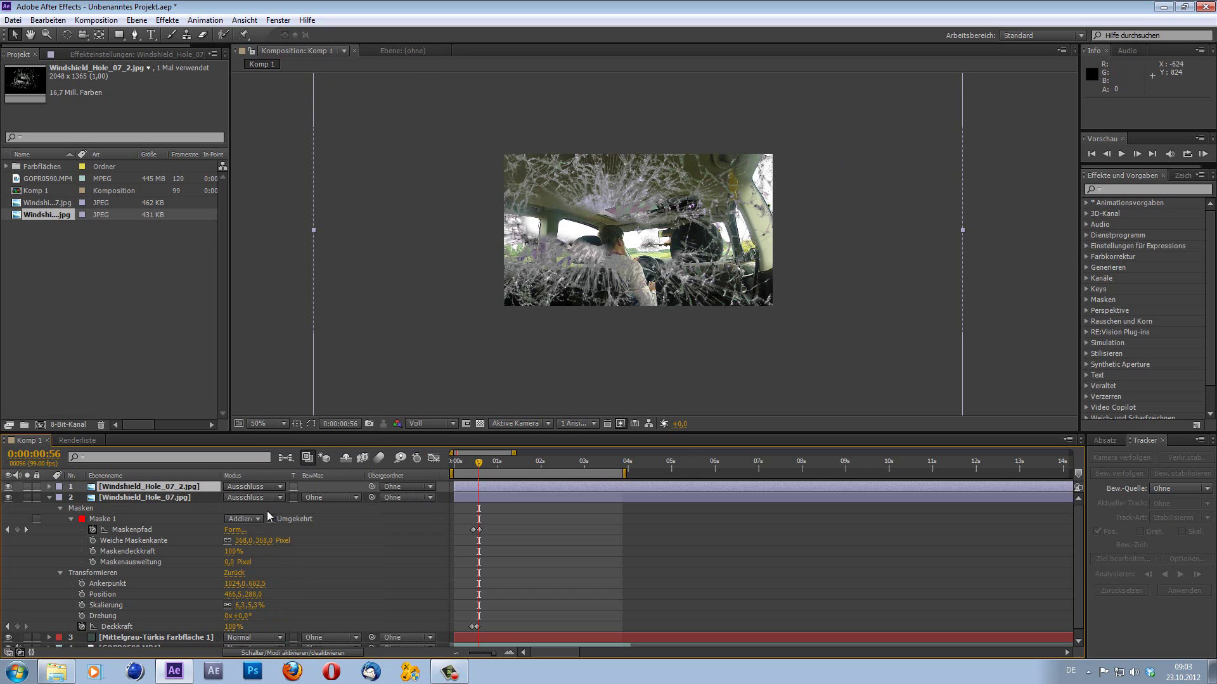
{"action": "left_click", "coordinate": [60, 508]}
{"action": "left_click", "coordinate": [49, 488]}
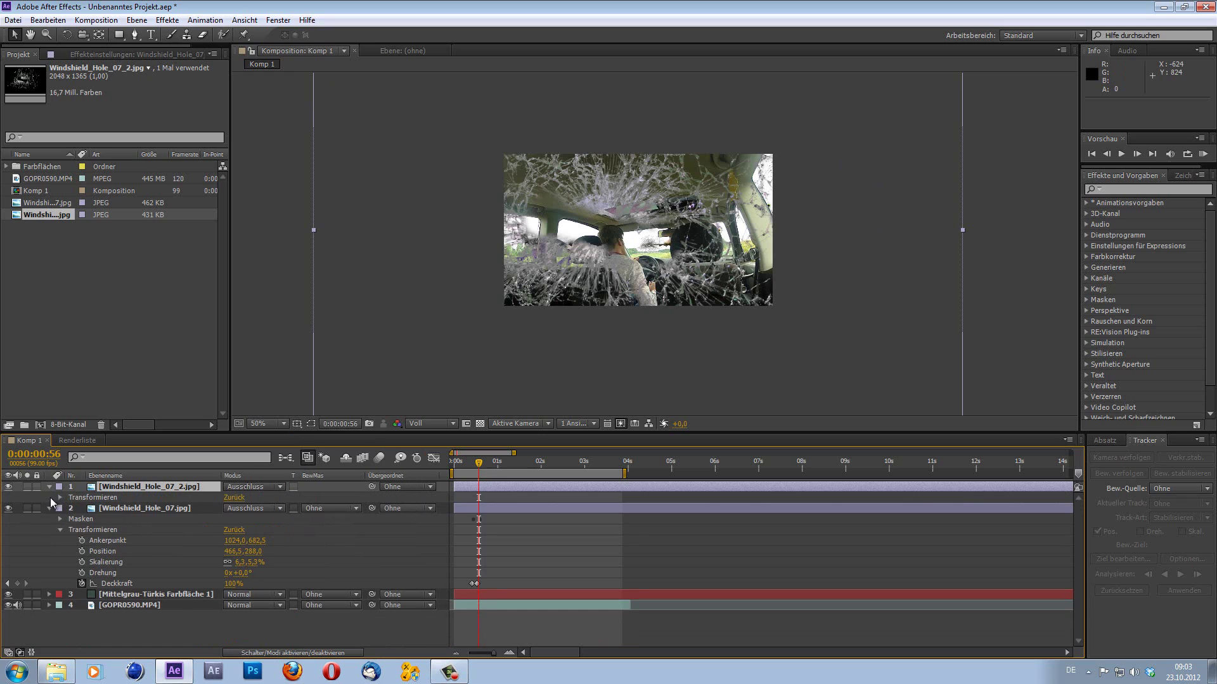
{"action": "left_click", "coordinate": [59, 497]}
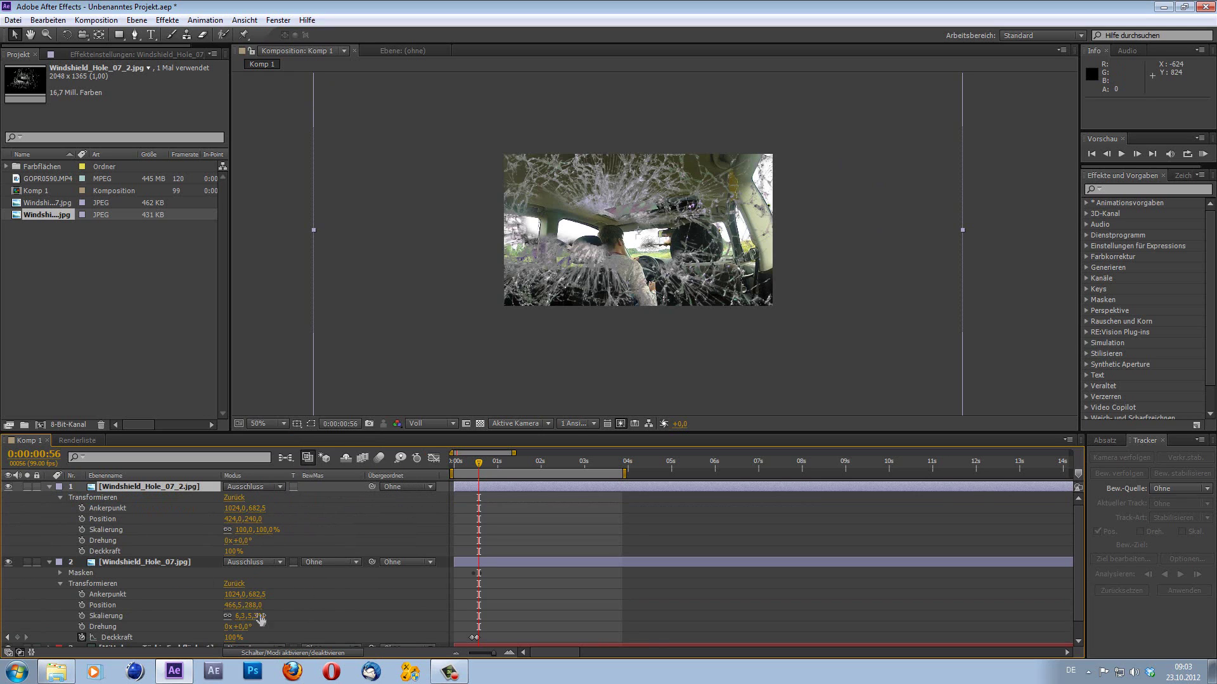
Step: Set the top layer's Position to 465, 288
{"action": "left_click", "coordinate": [139, 564]}
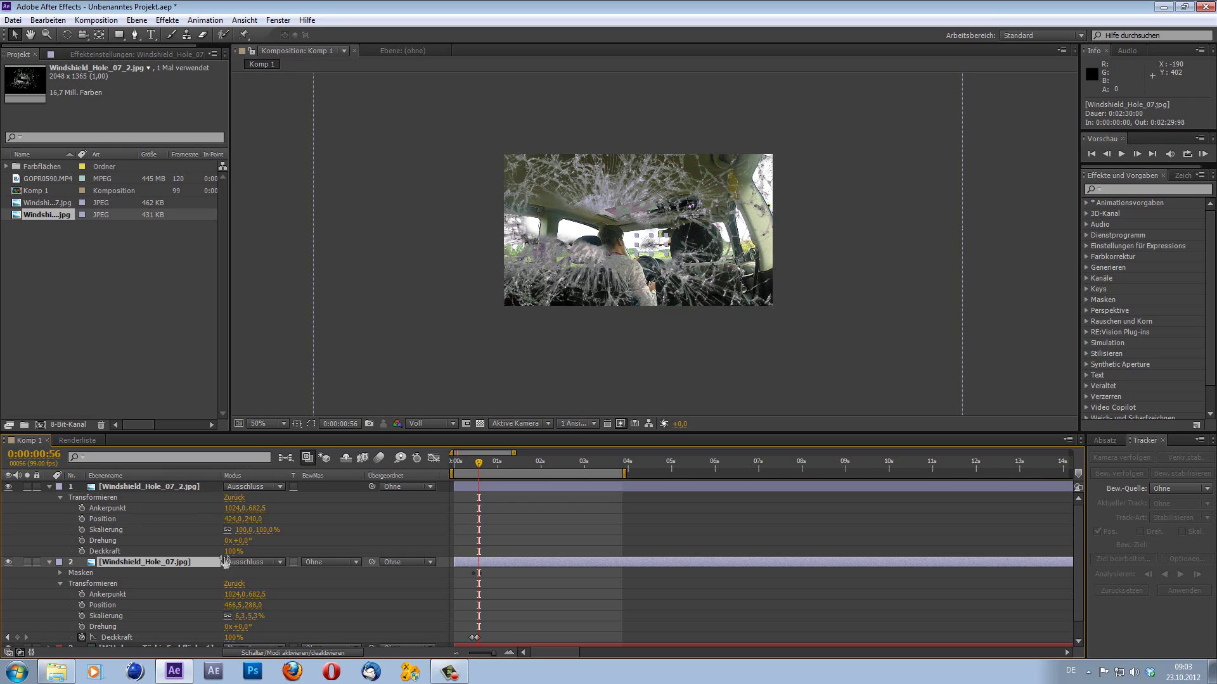
{"action": "left_click", "coordinate": [235, 519]}
{"action": "type", "text": "465"}
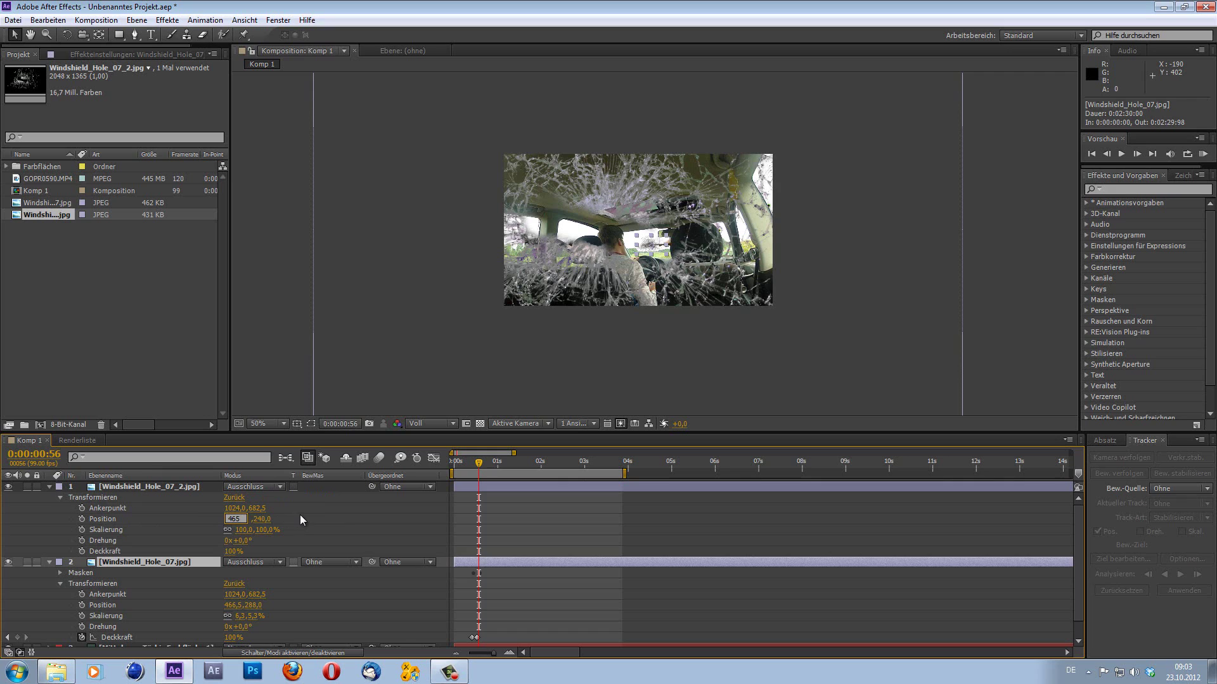
{"action": "key", "text": "Return"}
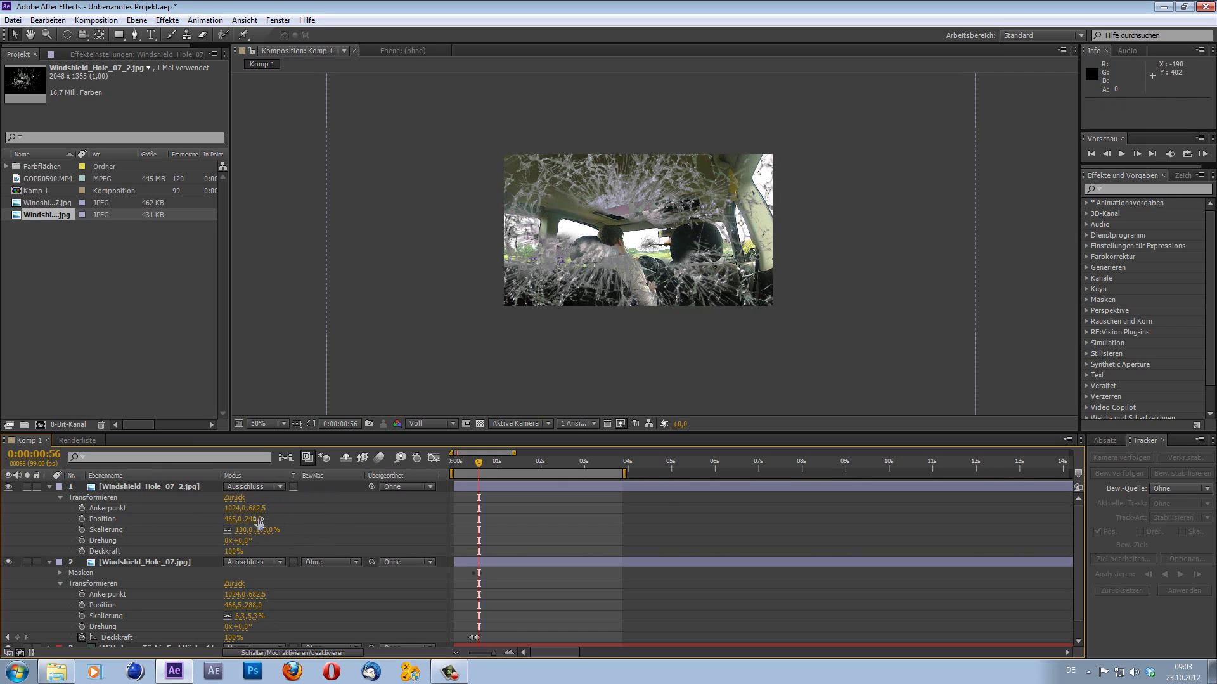
{"action": "left_click", "coordinate": [254, 519]}
{"action": "left_click", "coordinate": [368, 546]}
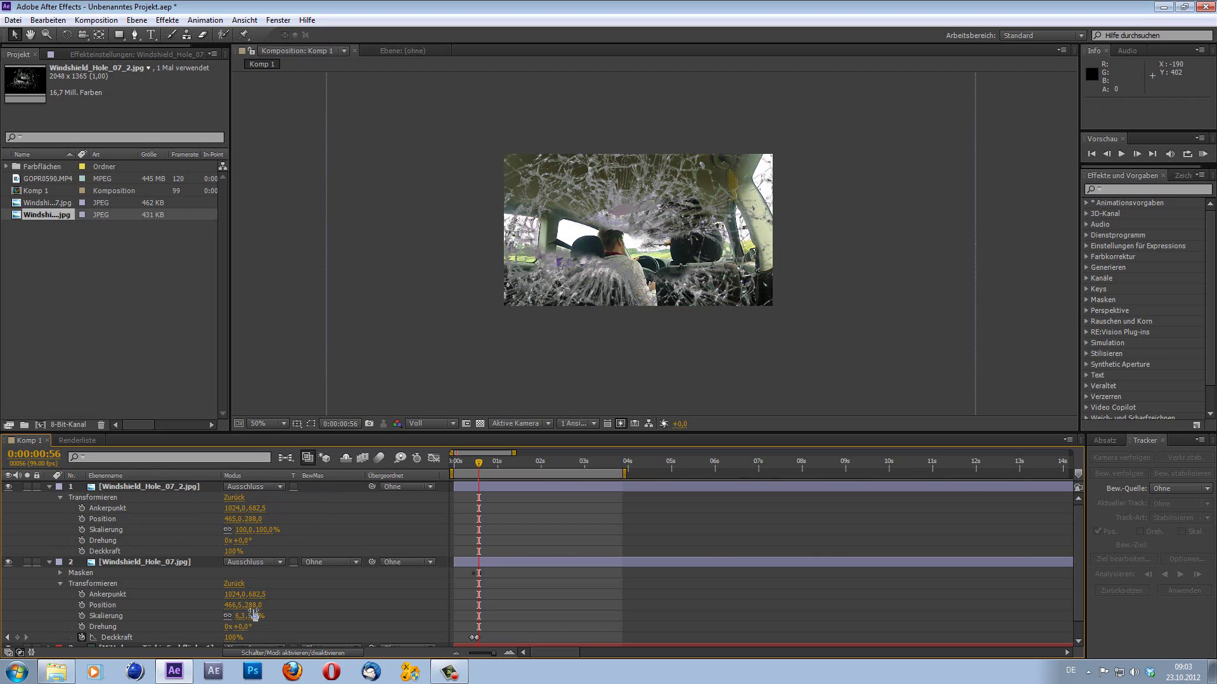
Step: Scale the top hole layer down to 6,3%
{"action": "left_click", "coordinate": [244, 530]}
{"action": "type", "text": "6,3"}
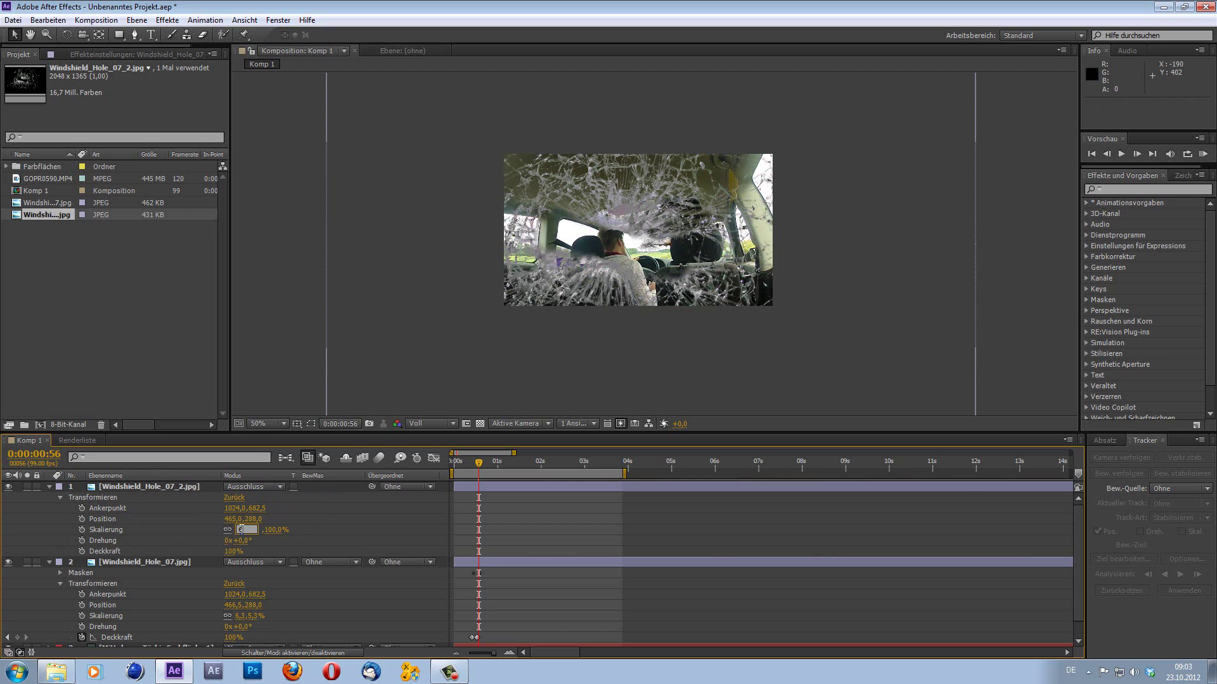
{"action": "left_click", "coordinate": [341, 530]}
{"action": "scroll", "coordinate": [649, 265], "scroll_direction": "up", "scroll_amount": 1}
{"action": "scroll", "coordinate": [655, 286], "scroll_direction": "up", "scroll_amount": 1}
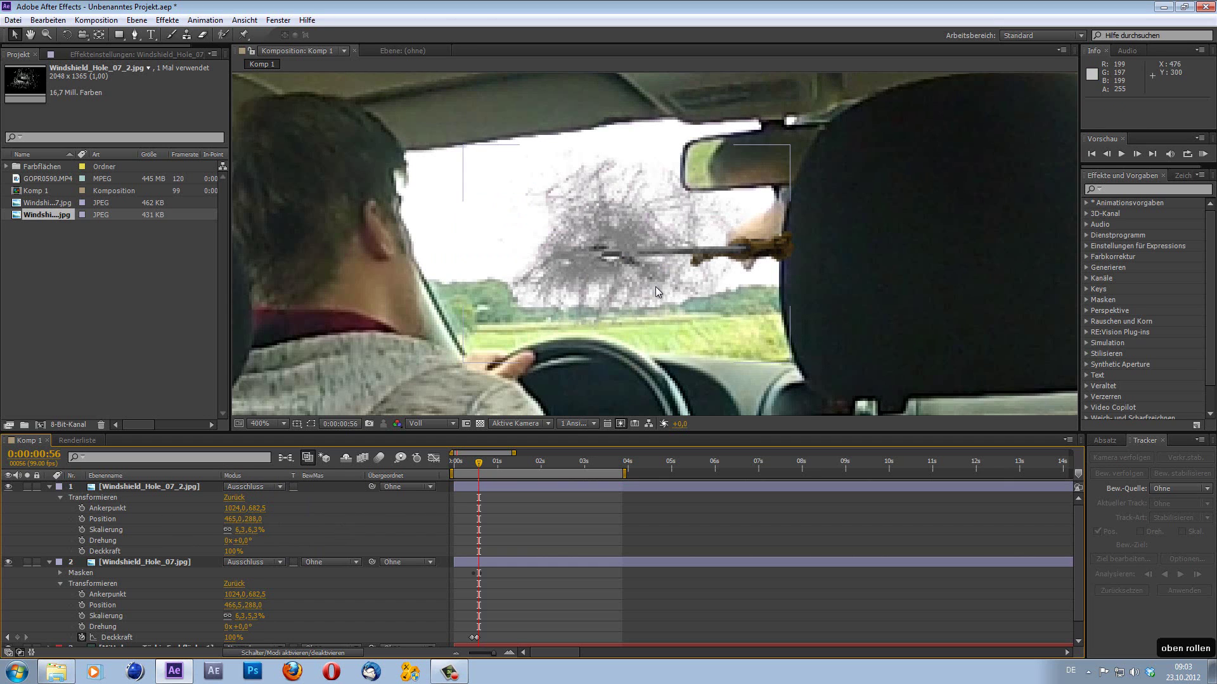
{"action": "scroll", "coordinate": [655, 287], "scroll_direction": "down", "scroll_amount": 1}
{"action": "scroll", "coordinate": [678, 290], "scroll_direction": "up", "scroll_amount": 2}
{"action": "scroll", "coordinate": [678, 290], "scroll_direction": "down", "scroll_amount": 1}
Step: Drag the small hole overlay onto the sword's impact point around 466.5, 291.5, squashing it slightly
{"action": "left_click", "coordinate": [118, 477]}
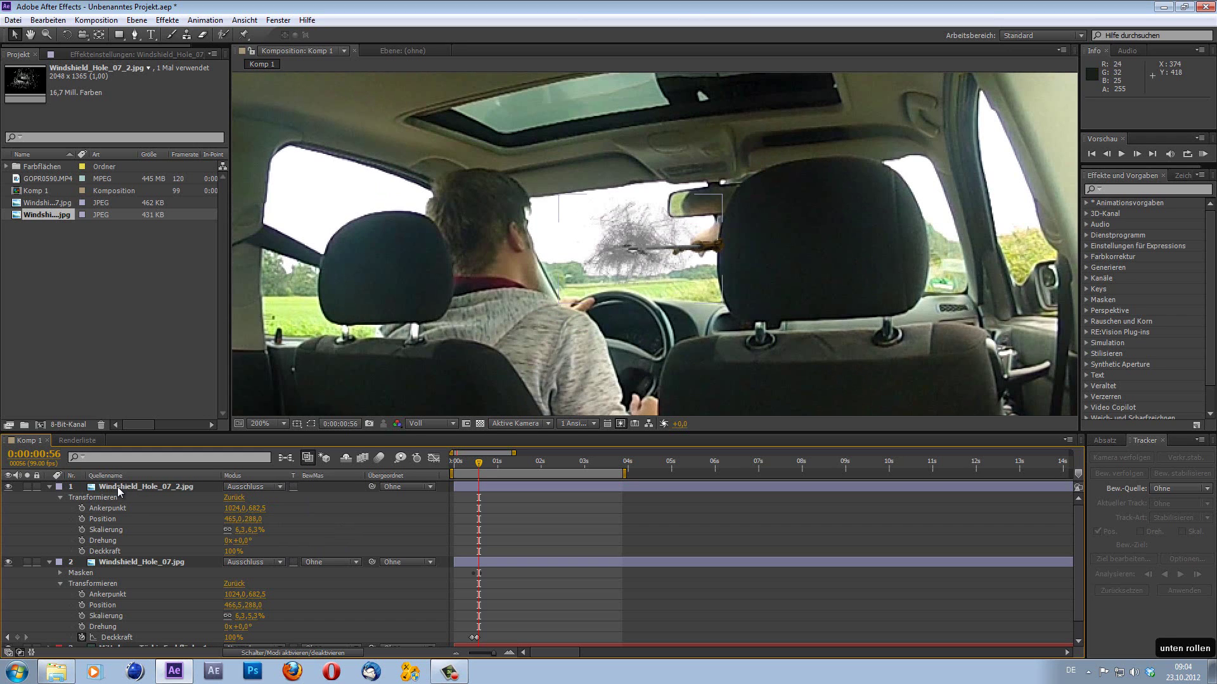
{"action": "left_click", "coordinate": [116, 487]}
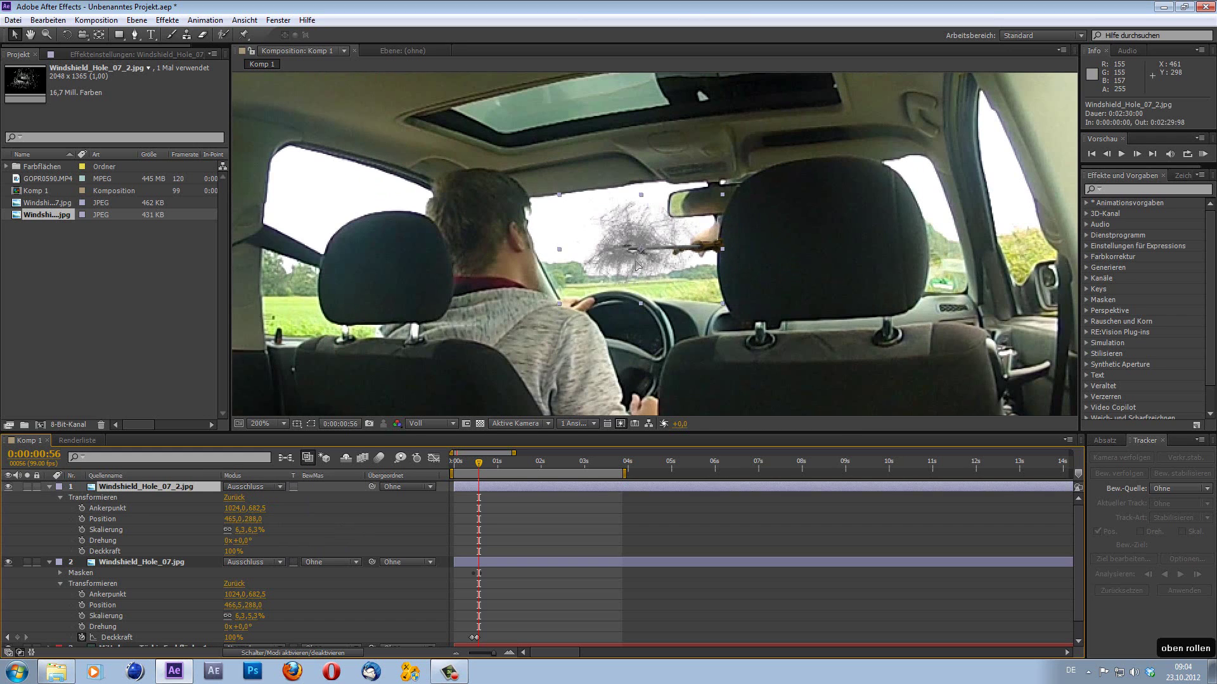
{"action": "left_click_drag", "start_coordinate": [637, 266], "coordinate": [636, 284]}
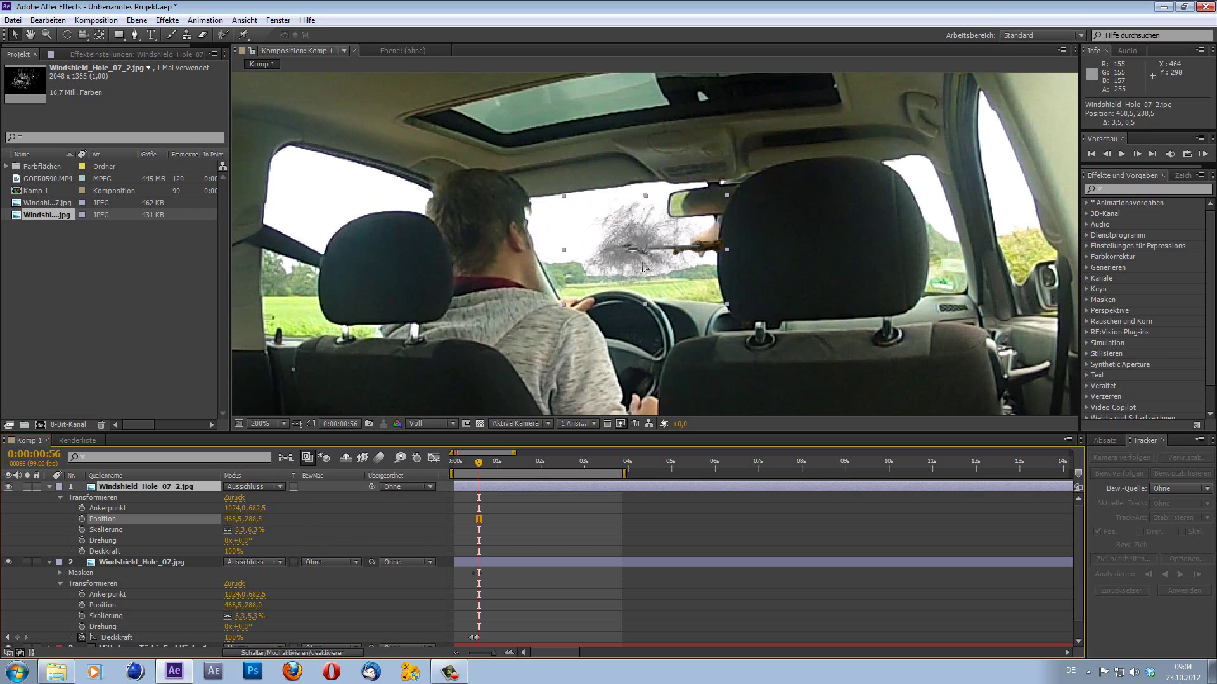
{"action": "scroll", "coordinate": [634, 279], "scroll_direction": "up", "scroll_amount": 2}
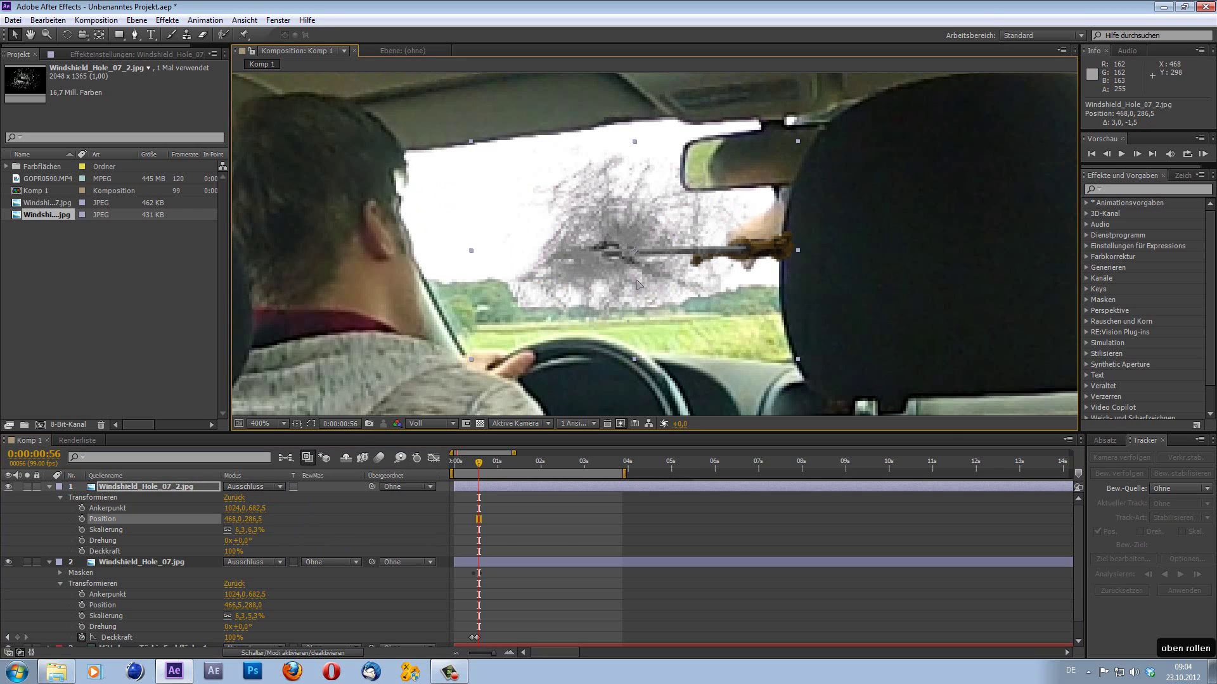
{"action": "mouse_move", "coordinate": [635, 280]}
{"action": "left_mouse_down"}
{"action": "mouse_move", "coordinate": [568, 278]}
{"action": "mouse_move", "coordinate": [636, 296]}
{"action": "left_mouse_up"}
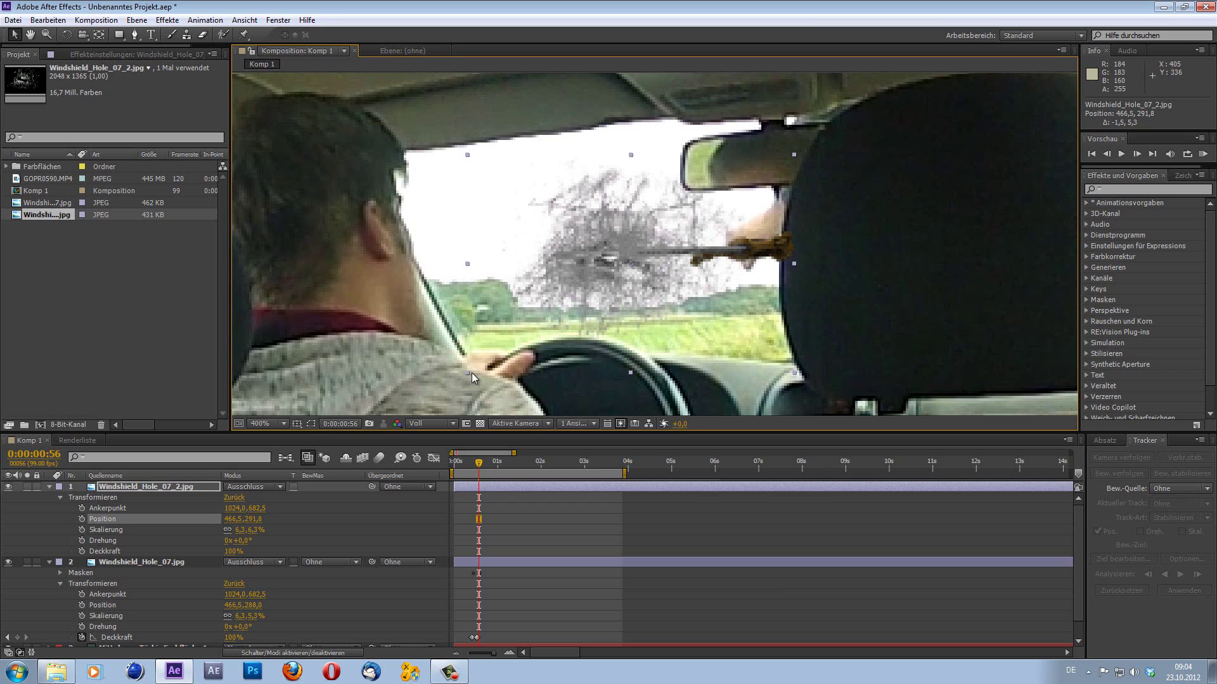
{"action": "left_click_drag", "start_coordinate": [467, 374], "coordinate": [476, 368]}
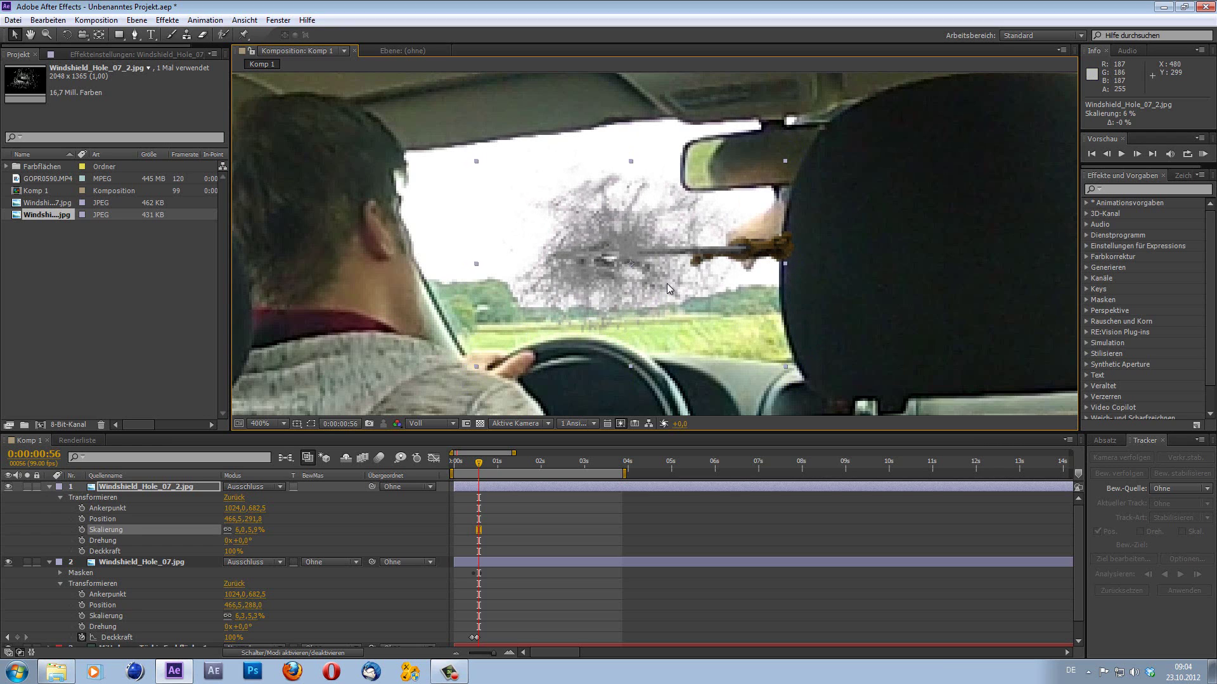
{"action": "left_click_drag", "start_coordinate": [637, 283], "coordinate": [638, 282]}
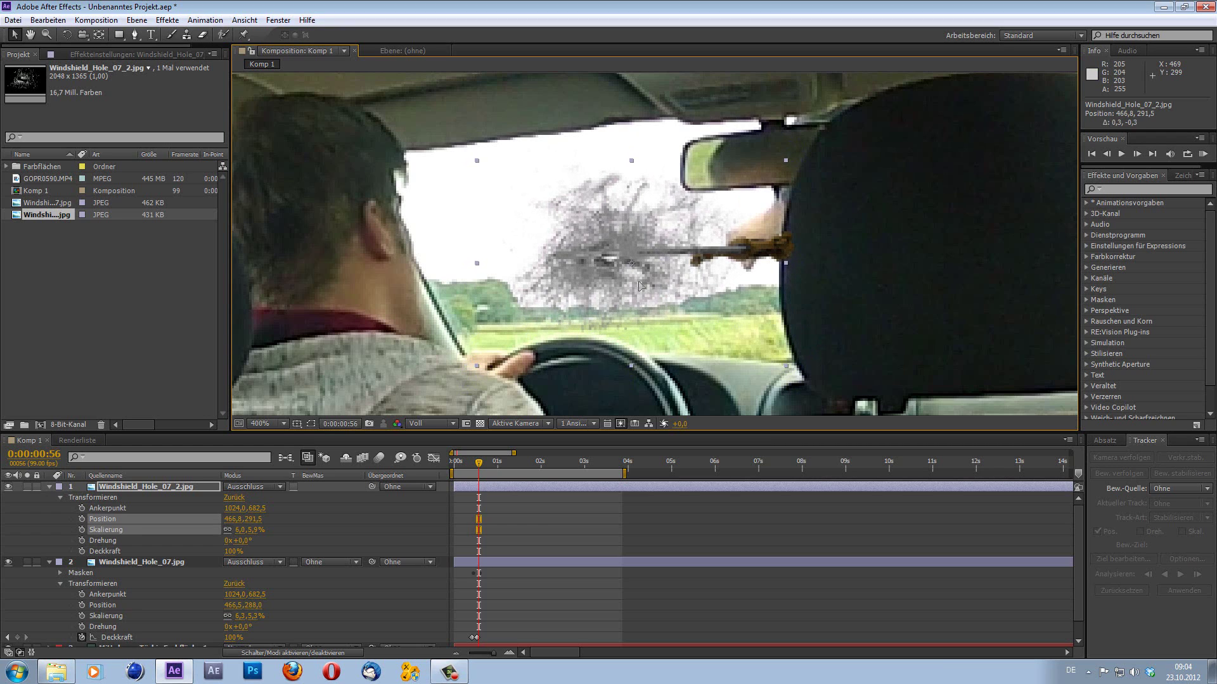
{"action": "left_click", "coordinate": [466, 423]}
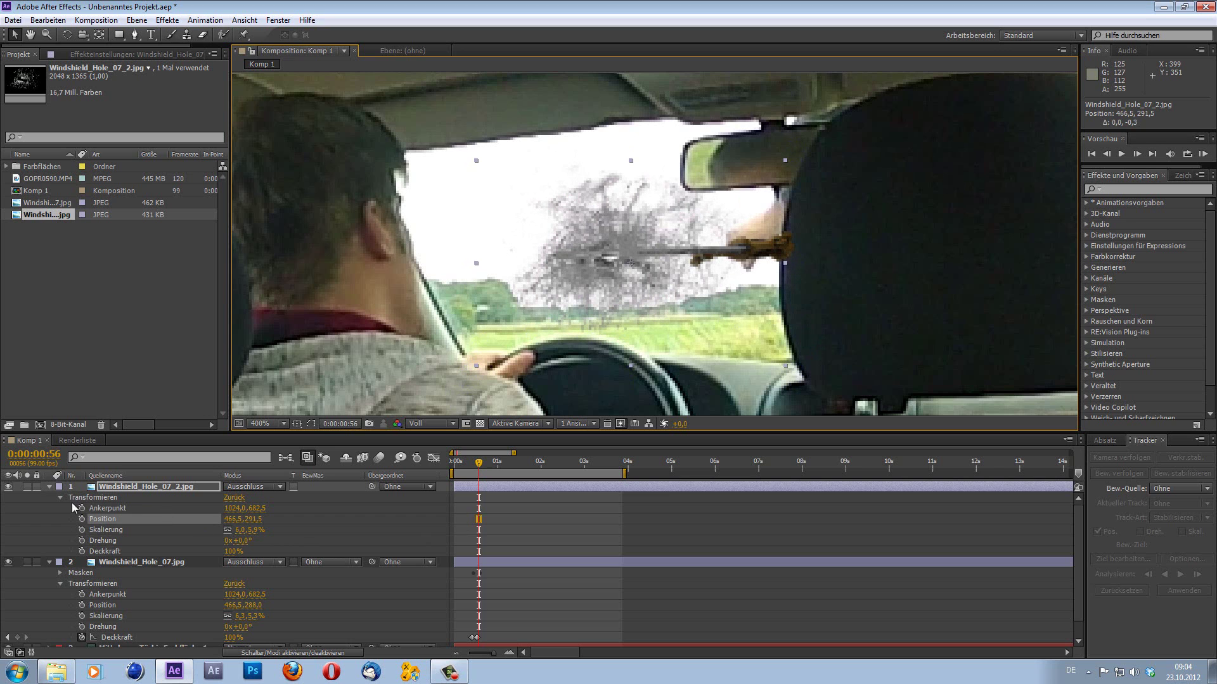
Step: Fine-tune Windshield_Hole_07_2.jpg to 468.0, 288.3 and set its Deckkraft to 0%
{"action": "left_click_drag", "start_coordinate": [470, 470], "coordinate": [469, 473]}
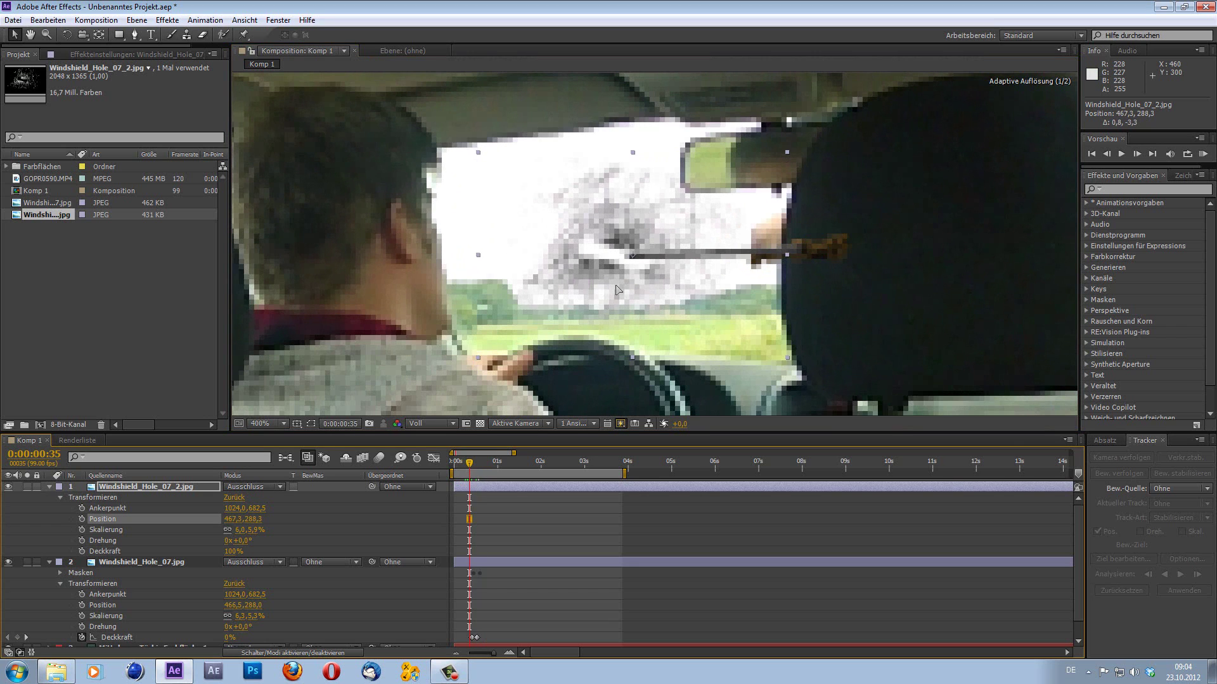
{"action": "left_click_drag", "start_coordinate": [616, 292], "coordinate": [620, 289]}
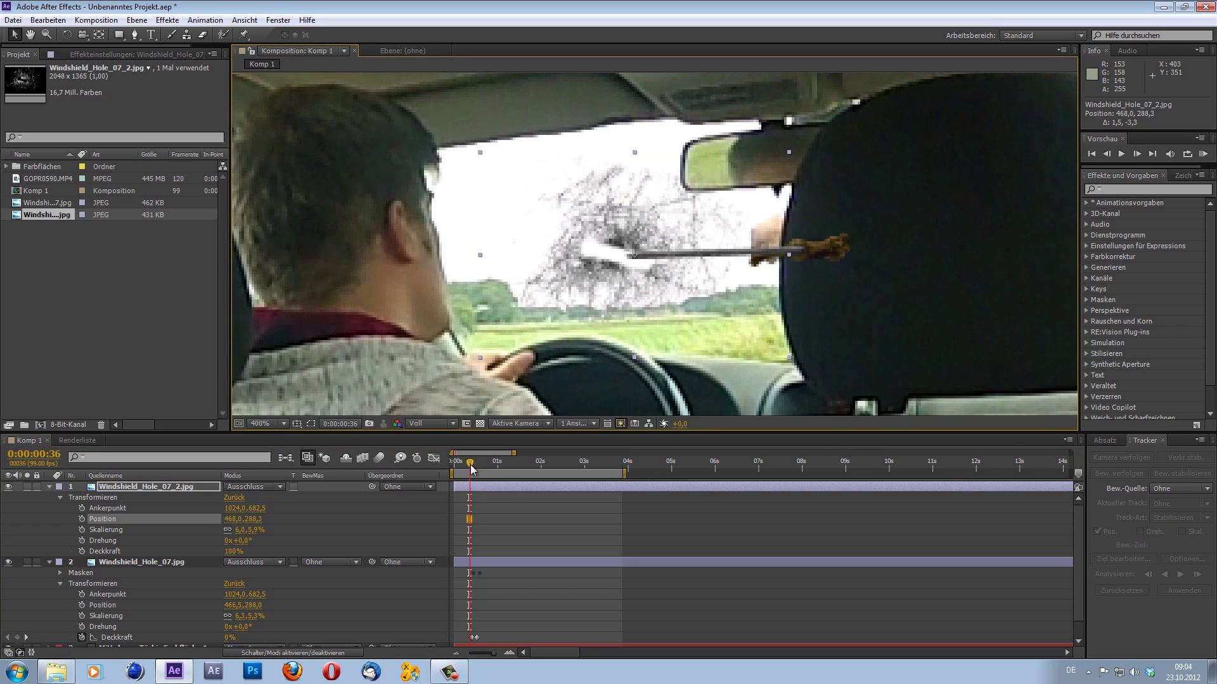
{"action": "left_click_drag", "start_coordinate": [469, 466], "coordinate": [490, 465]}
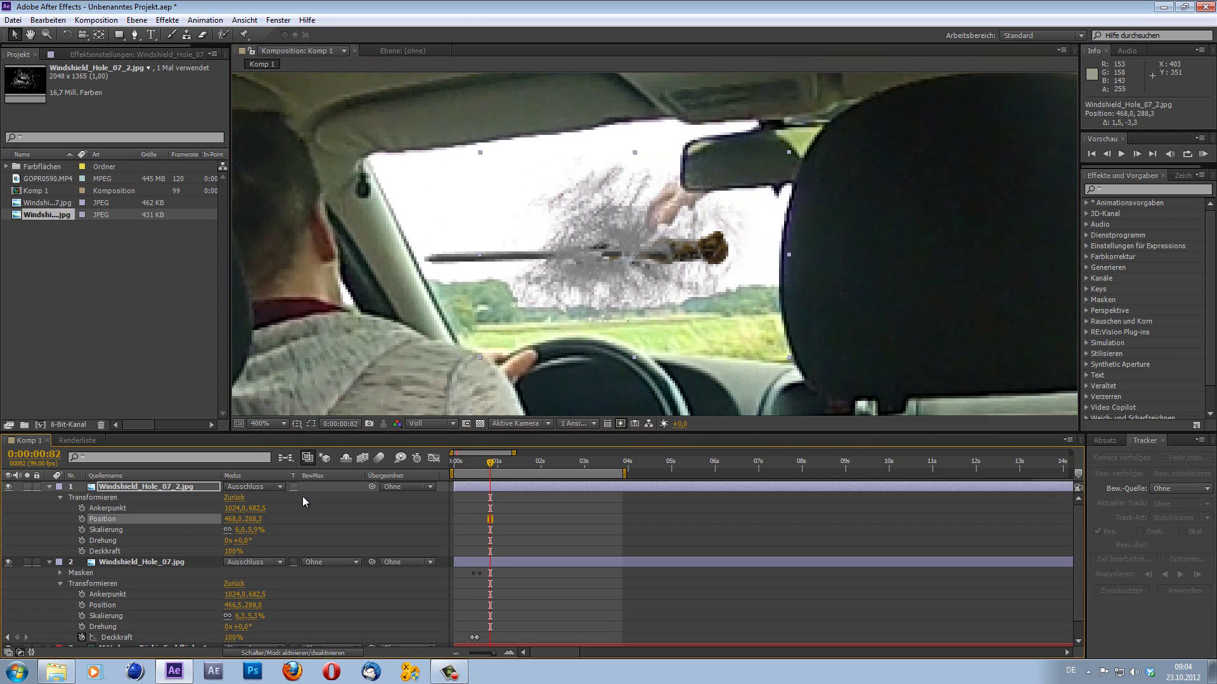
{"action": "left_click", "coordinate": [234, 551]}
{"action": "type", "text": "0"}
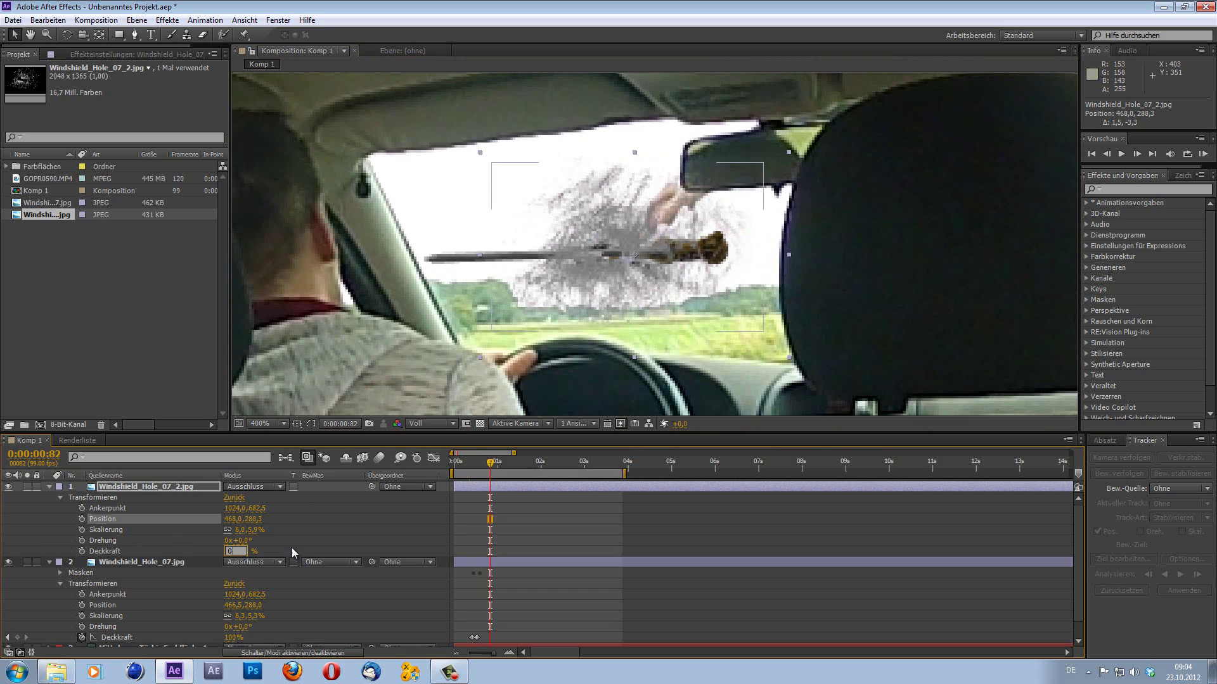
{"action": "left_click", "coordinate": [292, 548]}
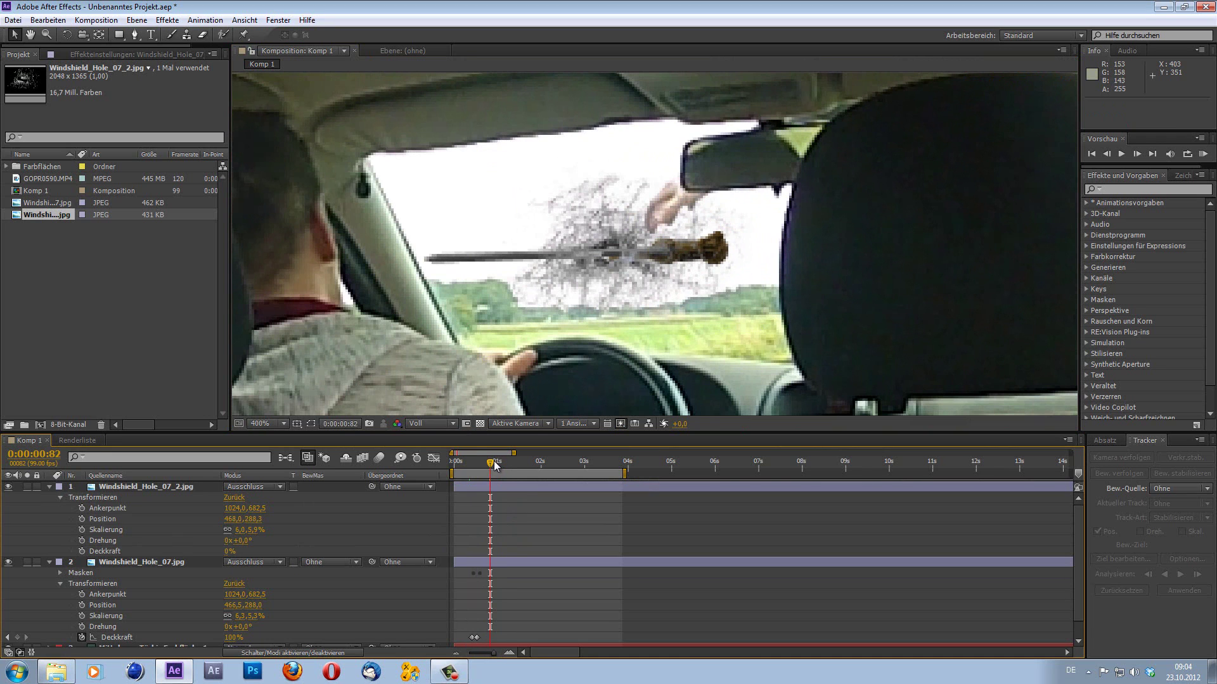
Step: Keyframe its Deckkraft at 0% near 0:00:00:95 and 100% at 0:00:01:01
{"action": "left_click_drag", "start_coordinate": [492, 462], "coordinate": [499, 471]}
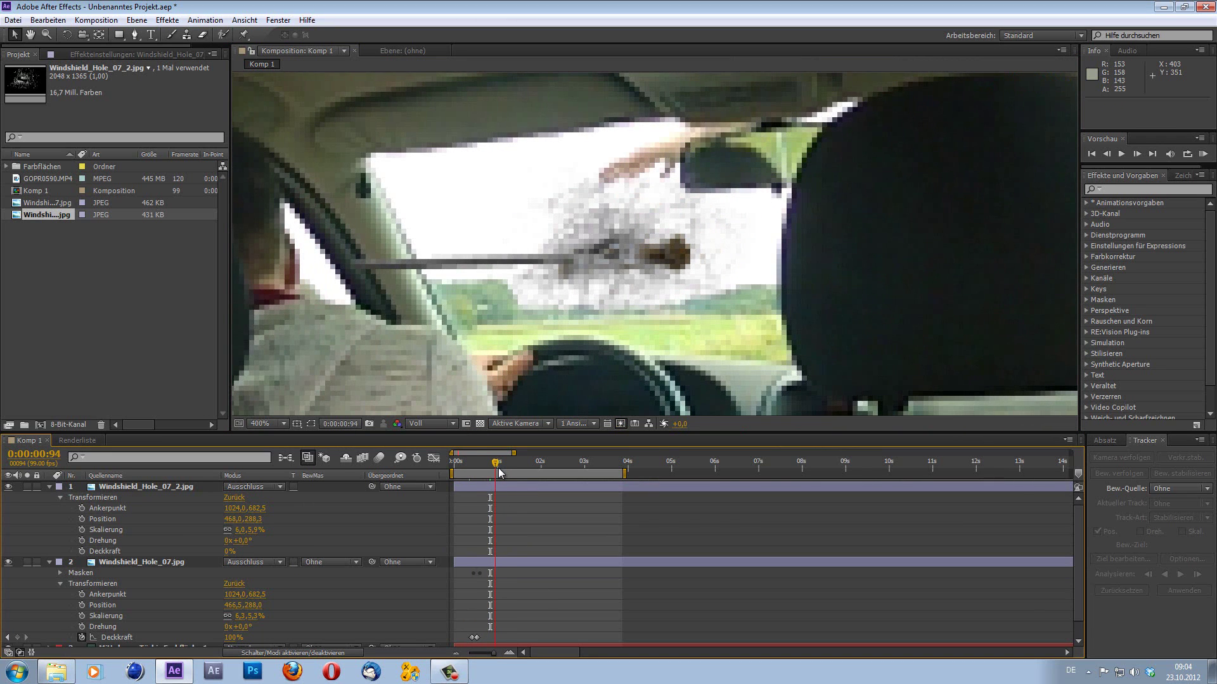
{"action": "left_click_drag", "start_coordinate": [498, 472], "coordinate": [499, 472]}
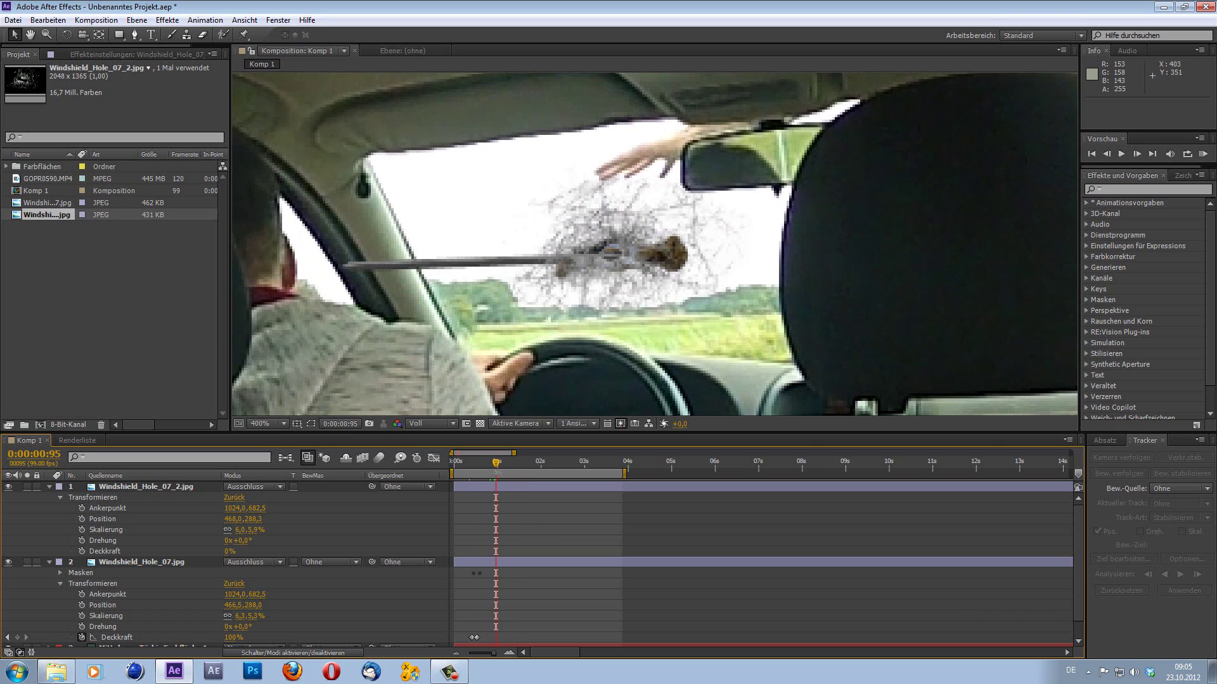
{"action": "left_click", "coordinate": [83, 552]}
{"action": "left_click_drag", "start_coordinate": [497, 469], "coordinate": [498, 469]}
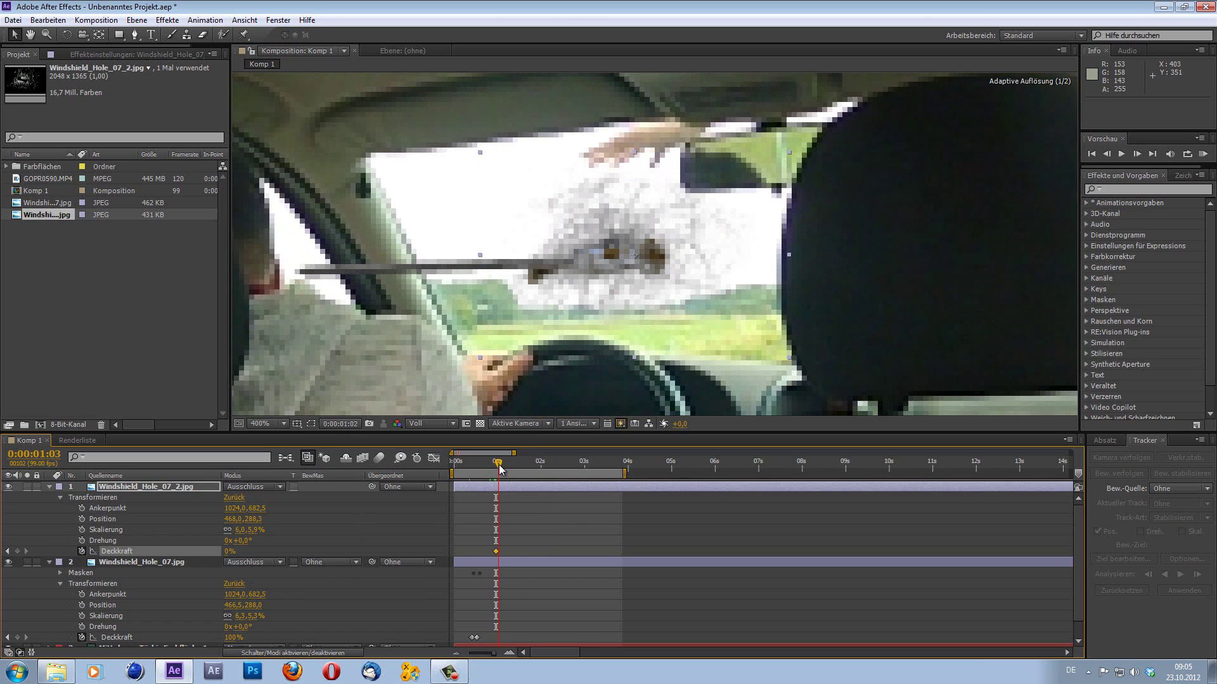
{"action": "left_click", "coordinate": [230, 555]}
{"action": "left_click", "coordinate": [229, 551]}
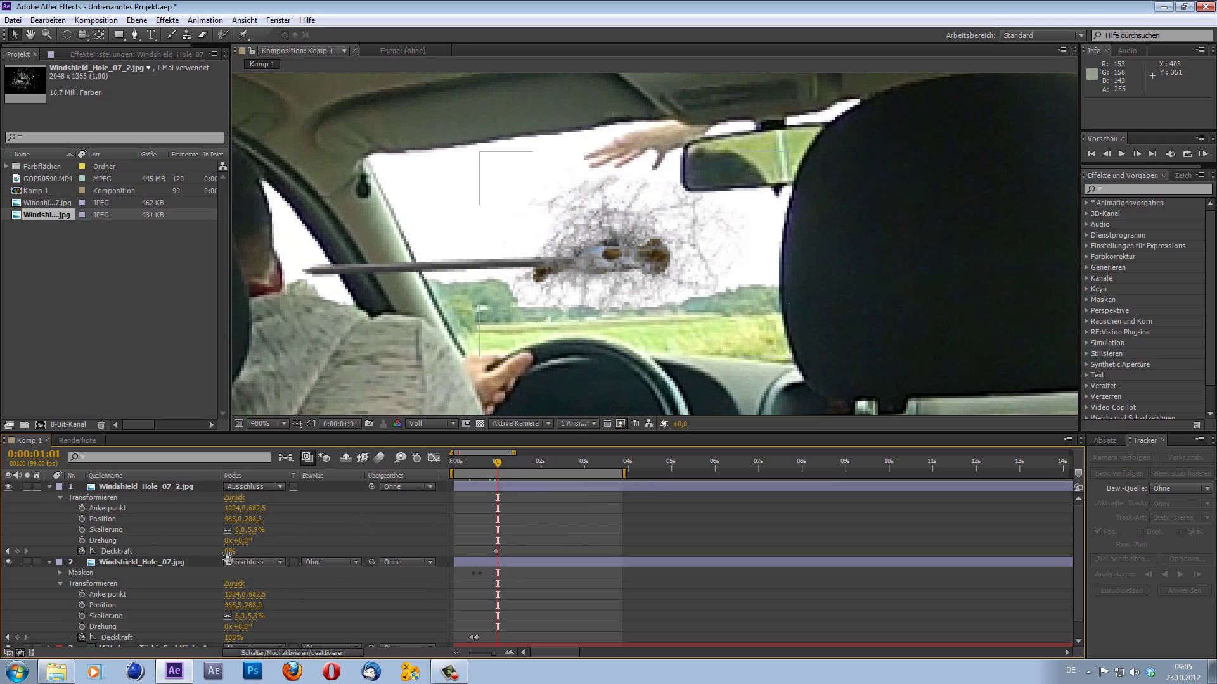
{"action": "type", "text": "0"}
{"action": "key", "text": "Return"}
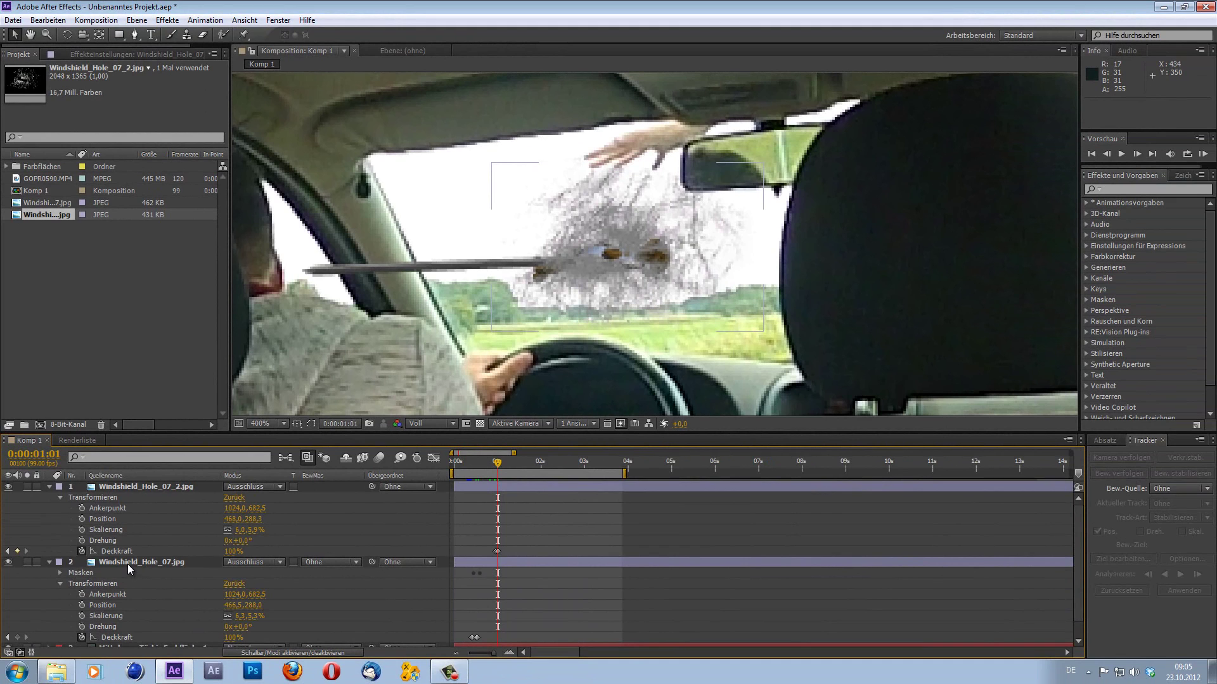
Step: Zoom the timeline in to individual frames around the start of the fade
{"action": "left_click", "coordinate": [127, 564]}
{"action": "left_click", "coordinate": [496, 465]}
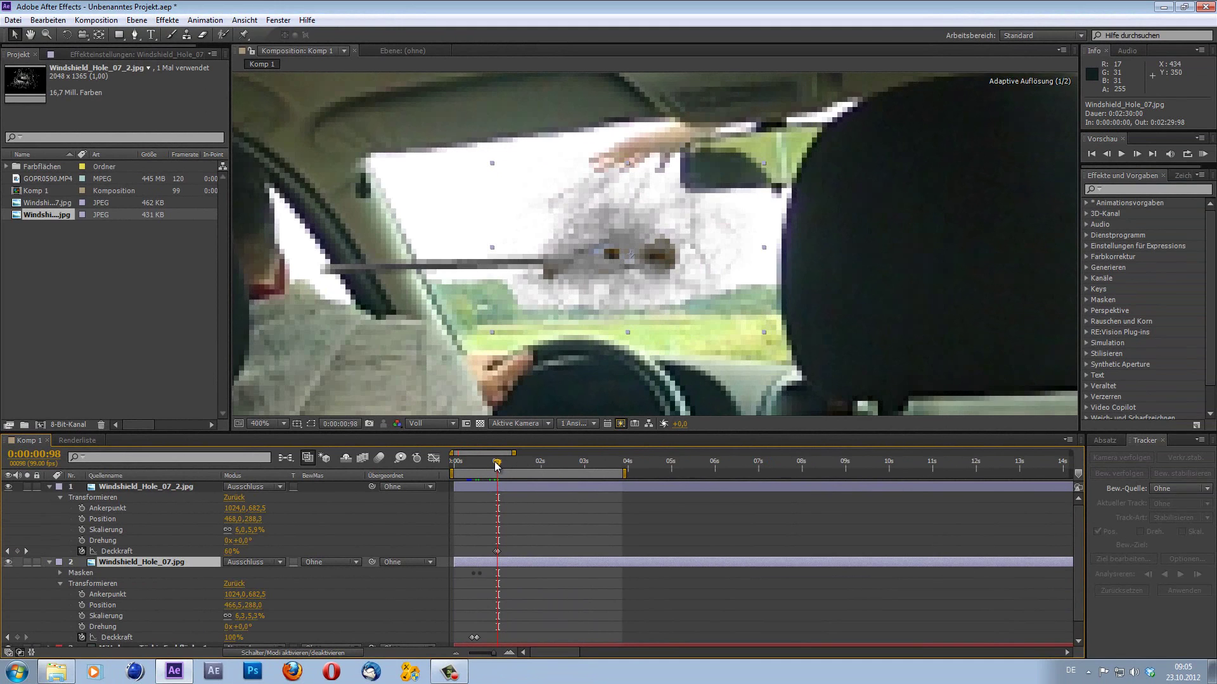
{"action": "left_click_drag", "start_coordinate": [497, 466], "coordinate": [494, 465]}
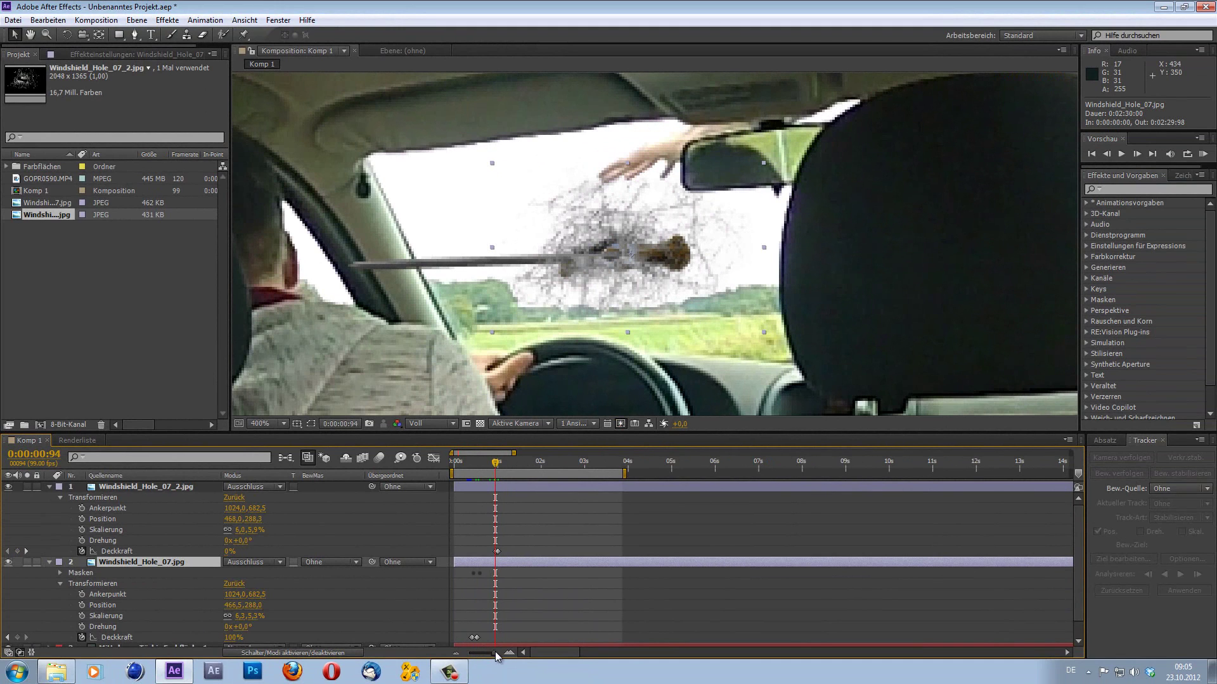
{"action": "left_click_drag", "start_coordinate": [496, 653], "coordinate": [507, 655]}
Step: Starting at frame 95, add Deckkraft keyframes on both hole layers and enter their values
{"action": "key", "text": "Page_Down"}
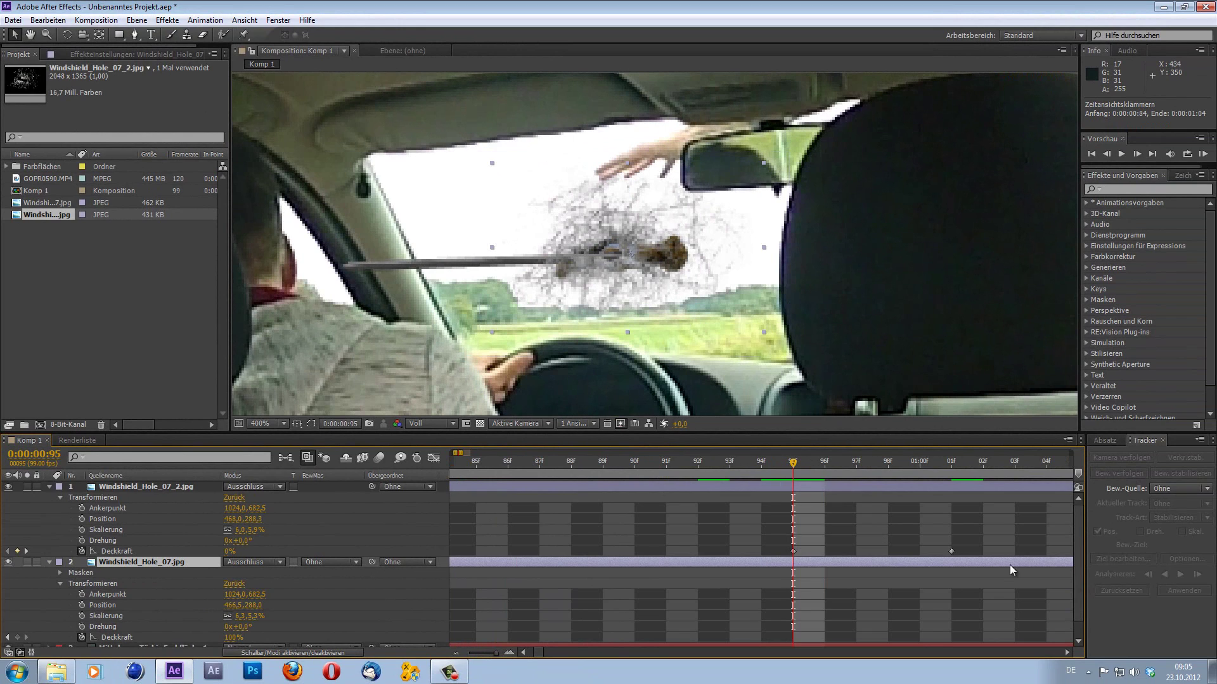
{"action": "scroll", "coordinate": [1075, 579], "scroll_direction": "down", "scroll_amount": 1}
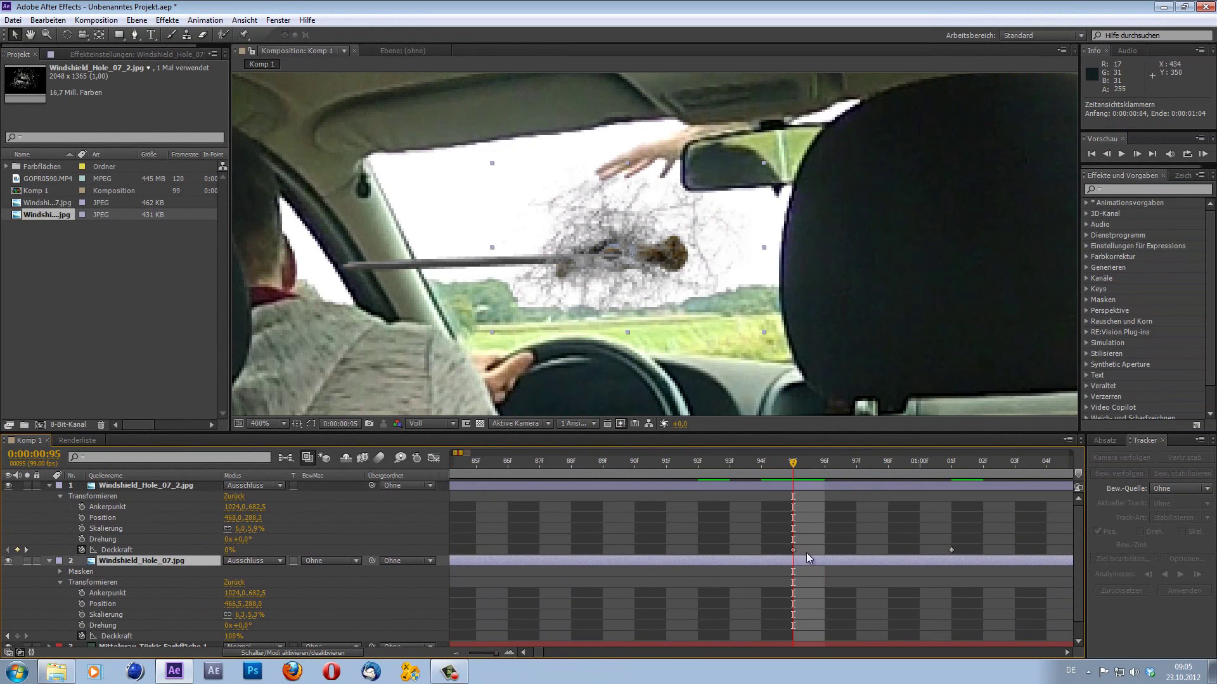
{"action": "left_click", "coordinate": [18, 636]}
{"action": "left_click", "coordinate": [950, 463]}
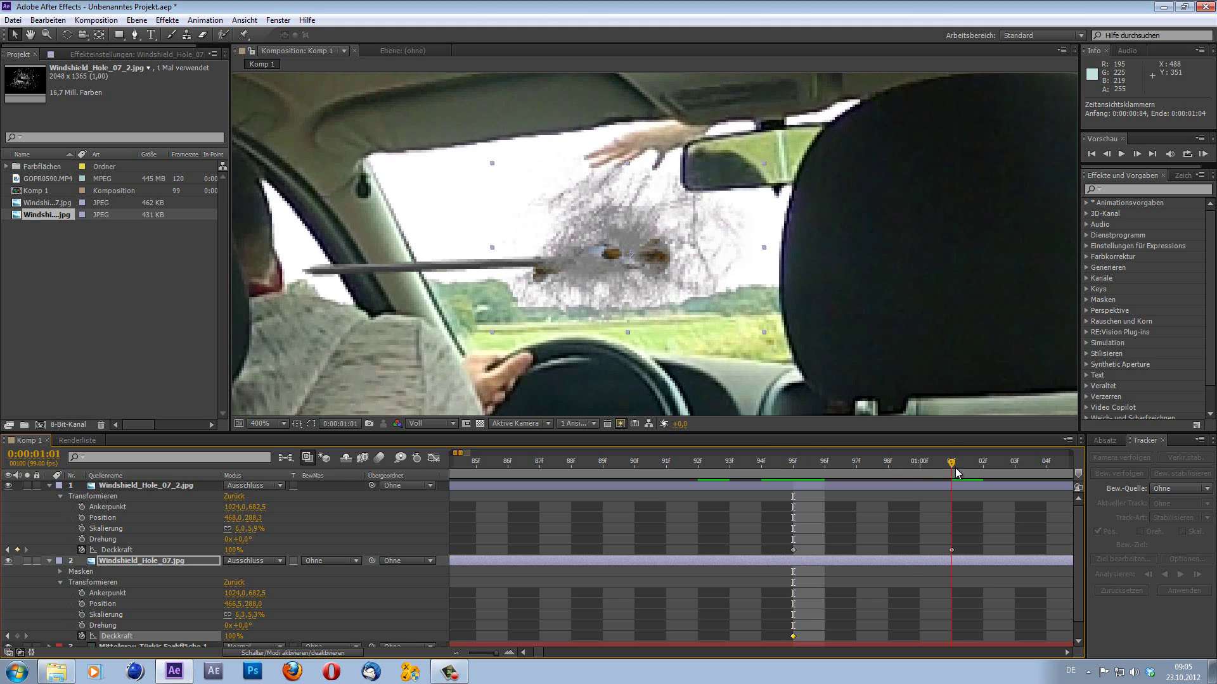
{"action": "type", "text": "20"}
{"action": "key", "text": "Return"}
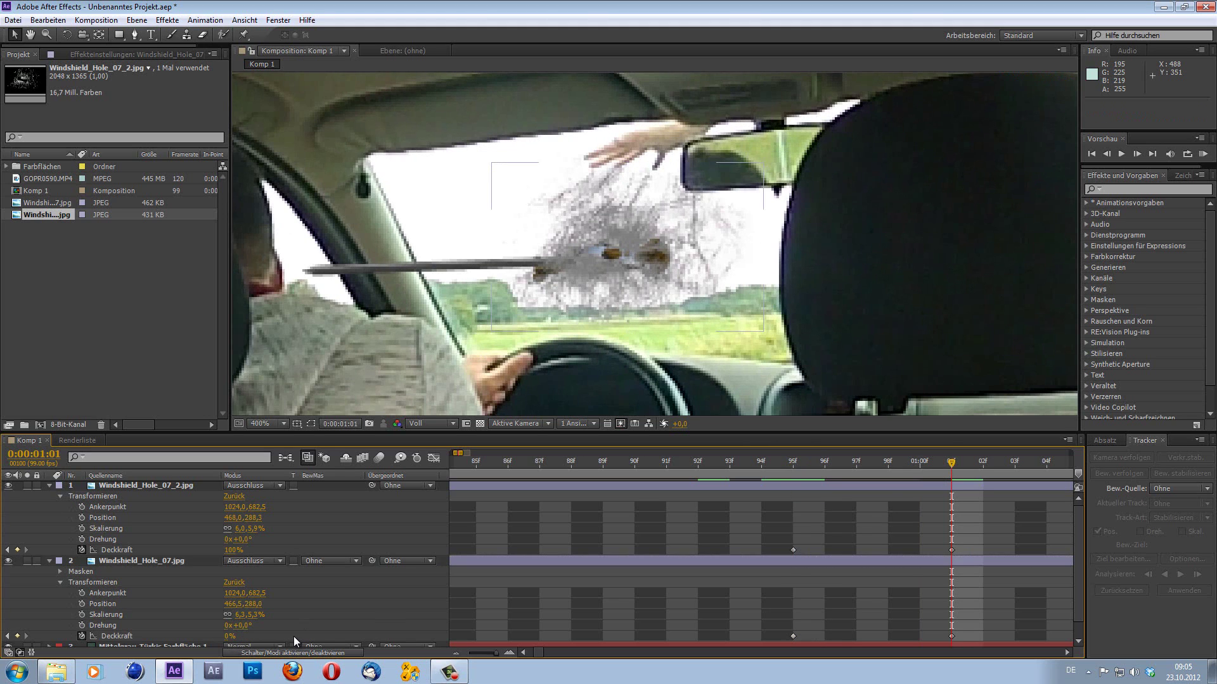
{"action": "left_click", "coordinate": [910, 465]}
{"action": "left_click_drag", "start_coordinate": [910, 466], "coordinate": [824, 485]}
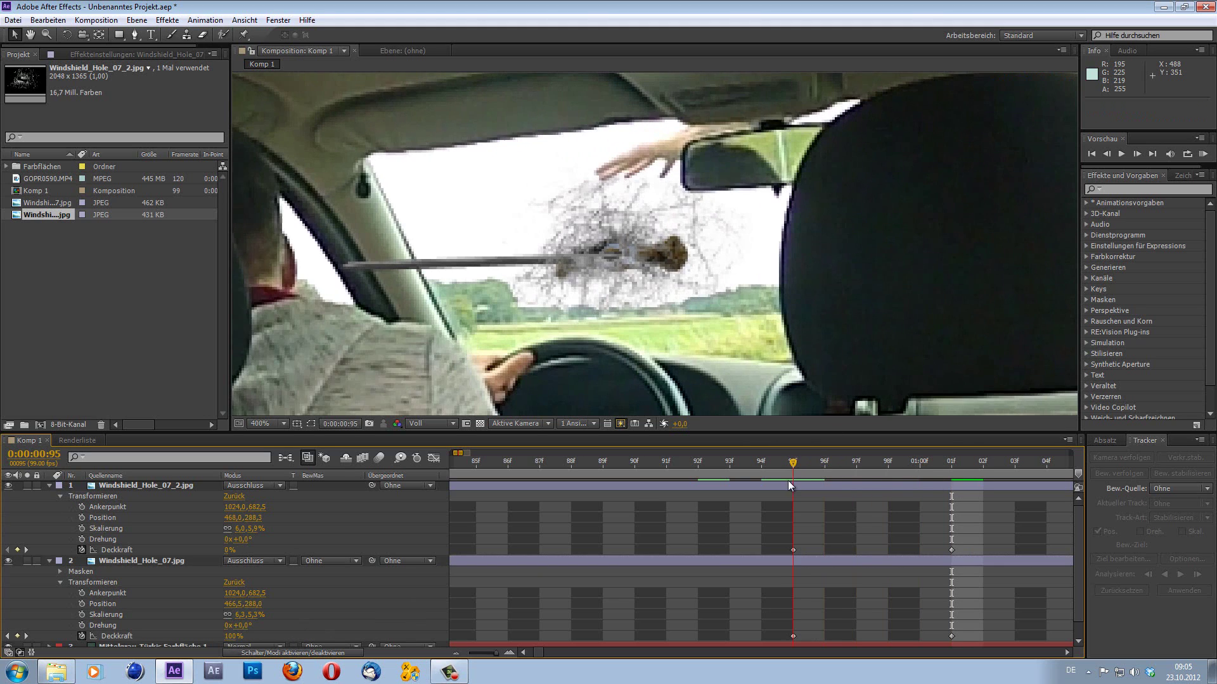
{"action": "key", "text": "Page_Down"}
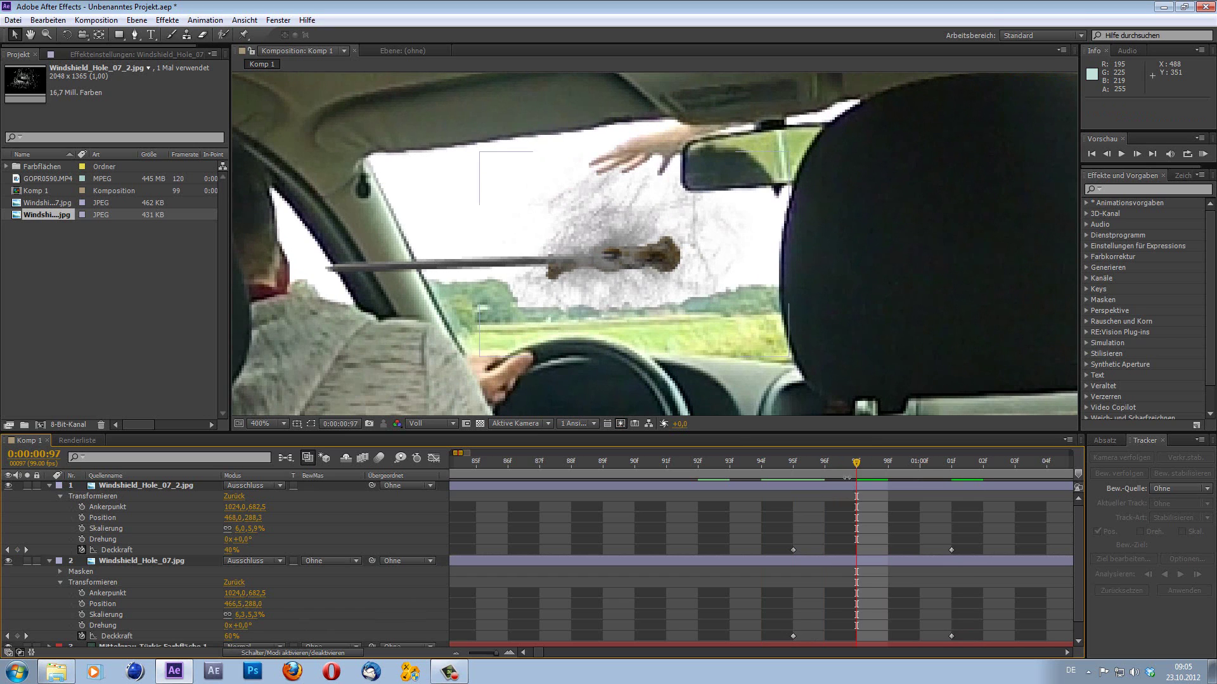
{"action": "left_click", "coordinate": [819, 464]}
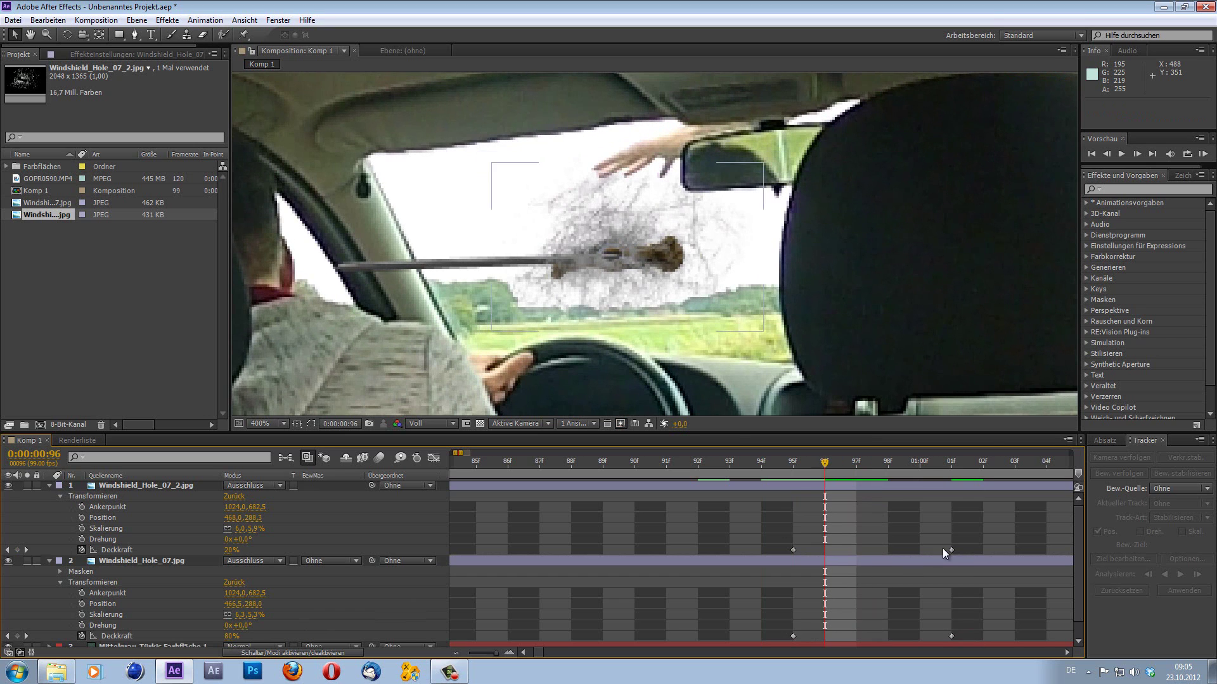
Step: Move both layers' opacity keyframes to frame 96 so the 100%/0% swap happens there
{"action": "left_click_drag", "start_coordinate": [952, 550], "coordinate": [816, 554]}
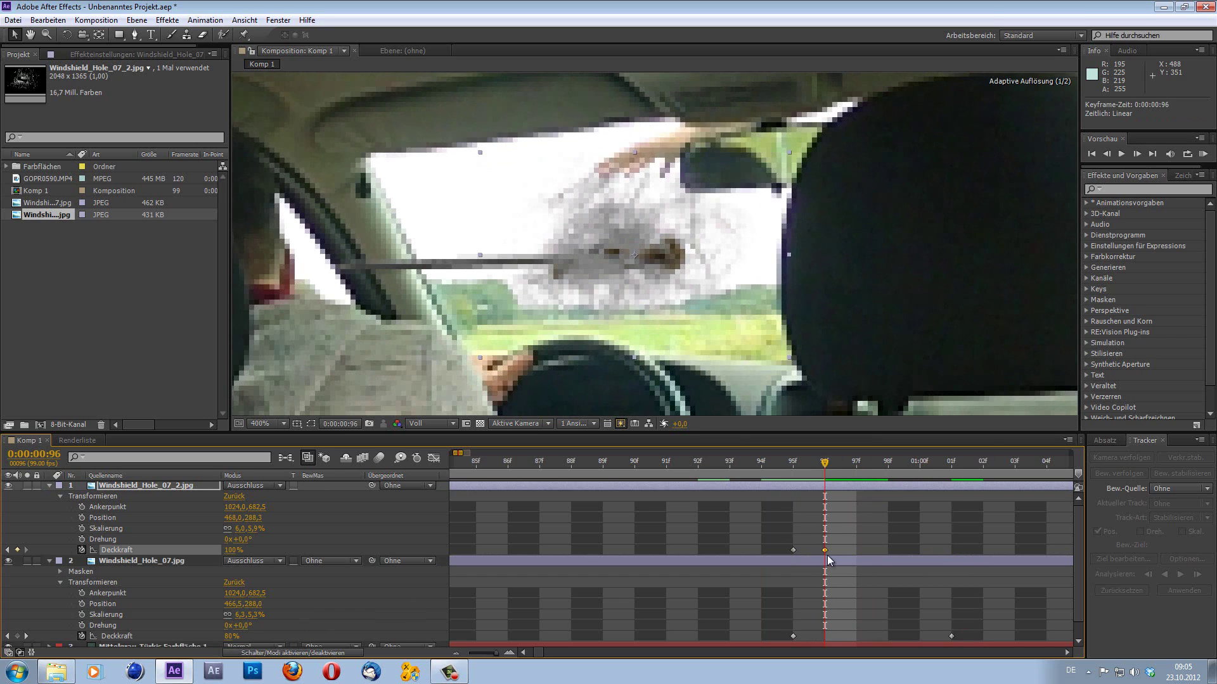
{"action": "double_click", "coordinate": [950, 637]}
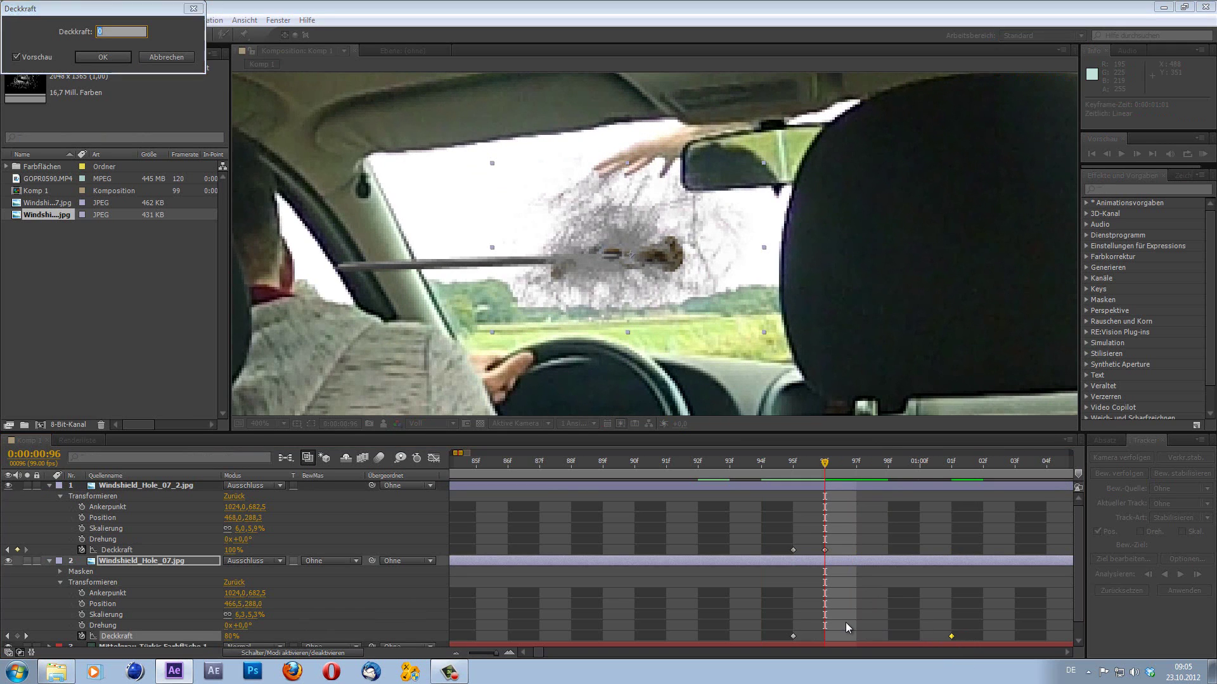
{"action": "left_click", "coordinate": [166, 56]}
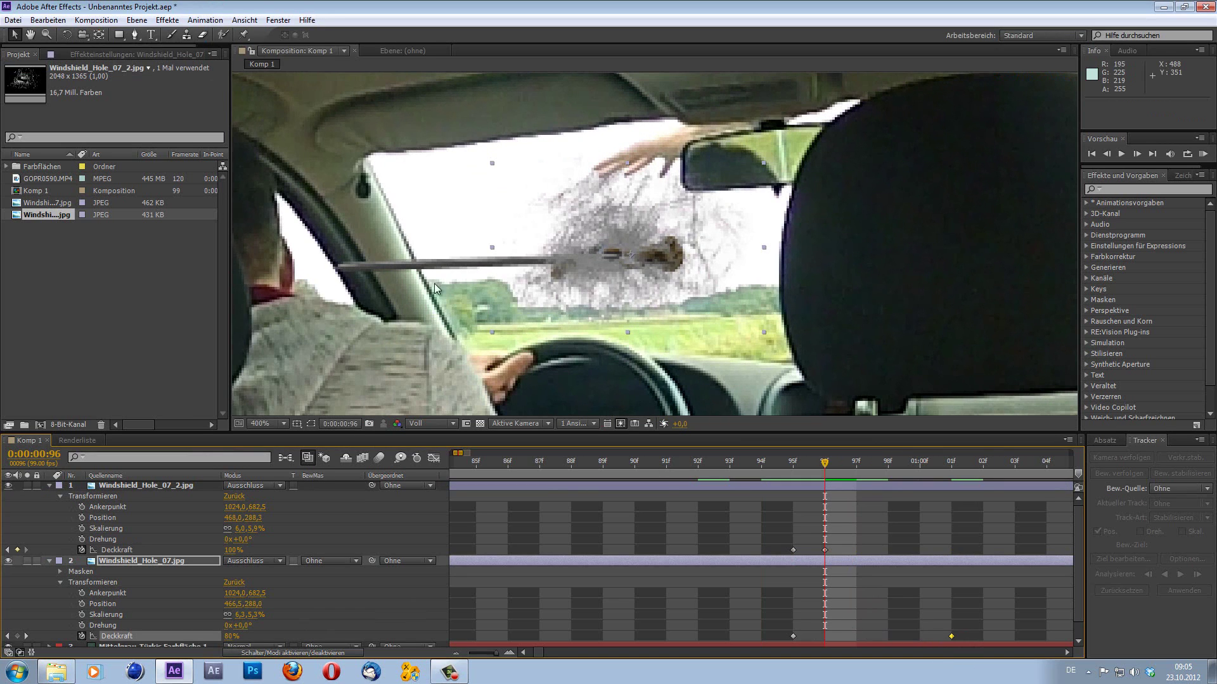
{"action": "left_click_drag", "start_coordinate": [950, 637], "coordinate": [825, 637]}
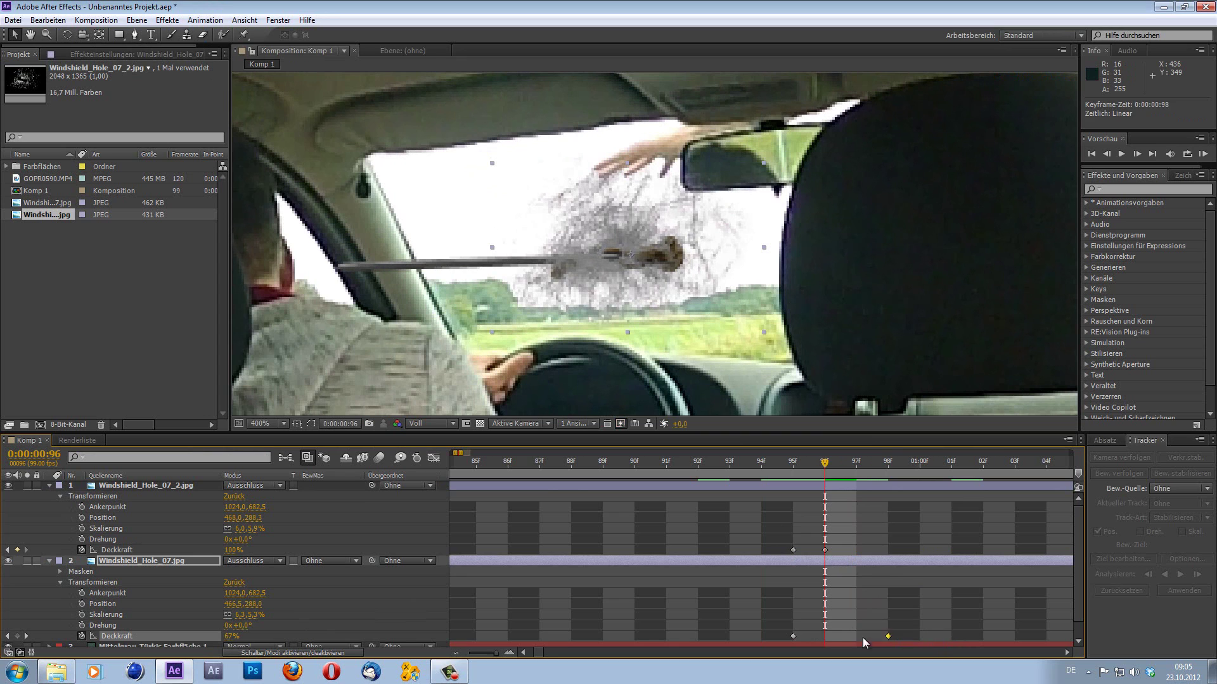
{"action": "mouse_move", "coordinate": [809, 466]}
{"action": "left_mouse_down"}
{"action": "mouse_move", "coordinate": [856, 486]}
{"action": "mouse_move", "coordinate": [808, 501]}
{"action": "left_mouse_up"}
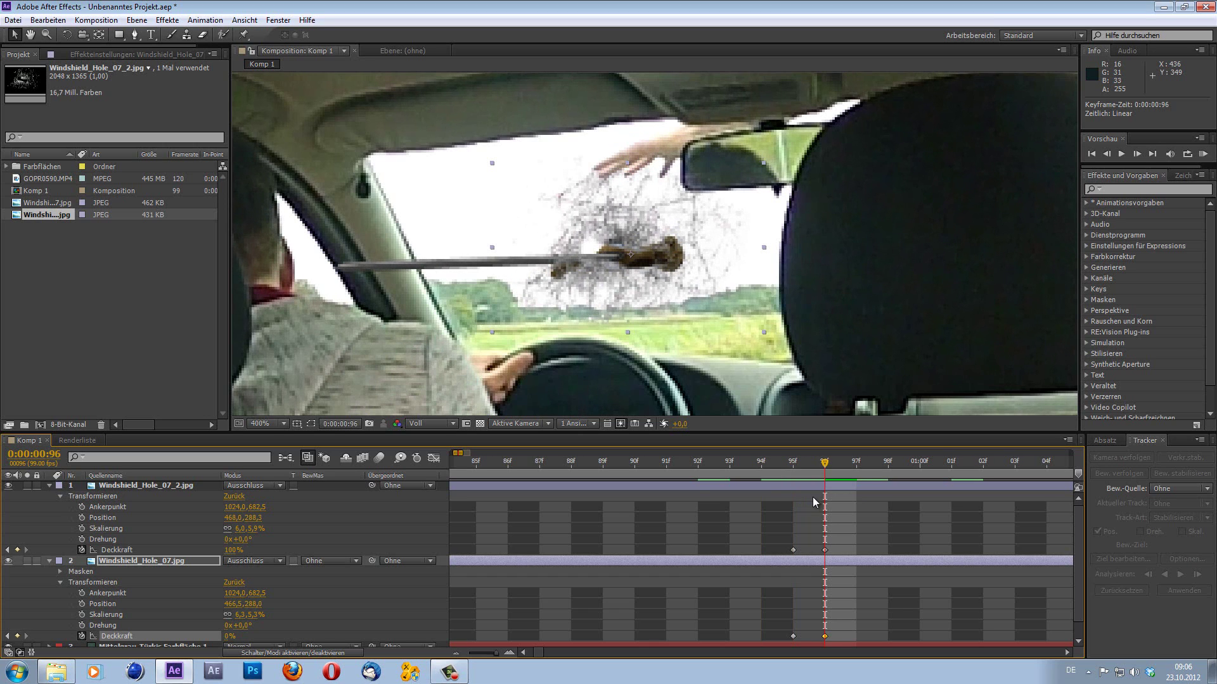
Step: Enlarge Windshield_Hole_07_2.jpg slightly, comparing frames 95 and 96 against the first hole
{"action": "left_click", "coordinate": [173, 487]}
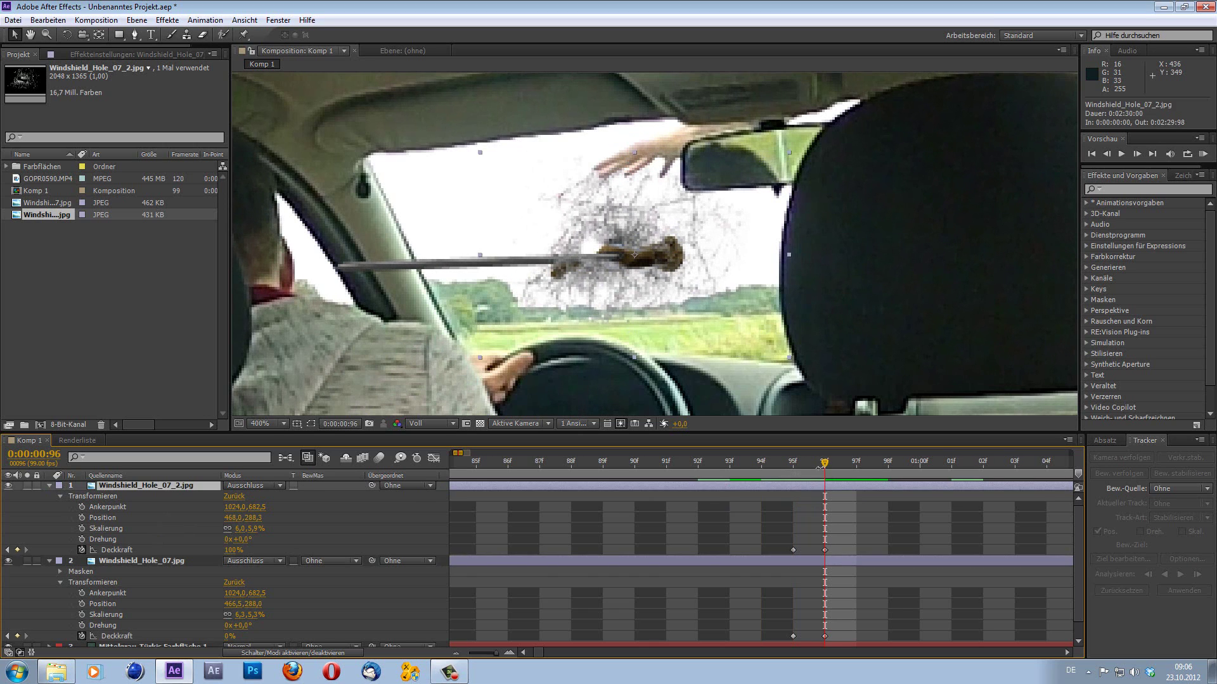
{"action": "left_click_drag", "start_coordinate": [821, 467], "coordinate": [817, 469]}
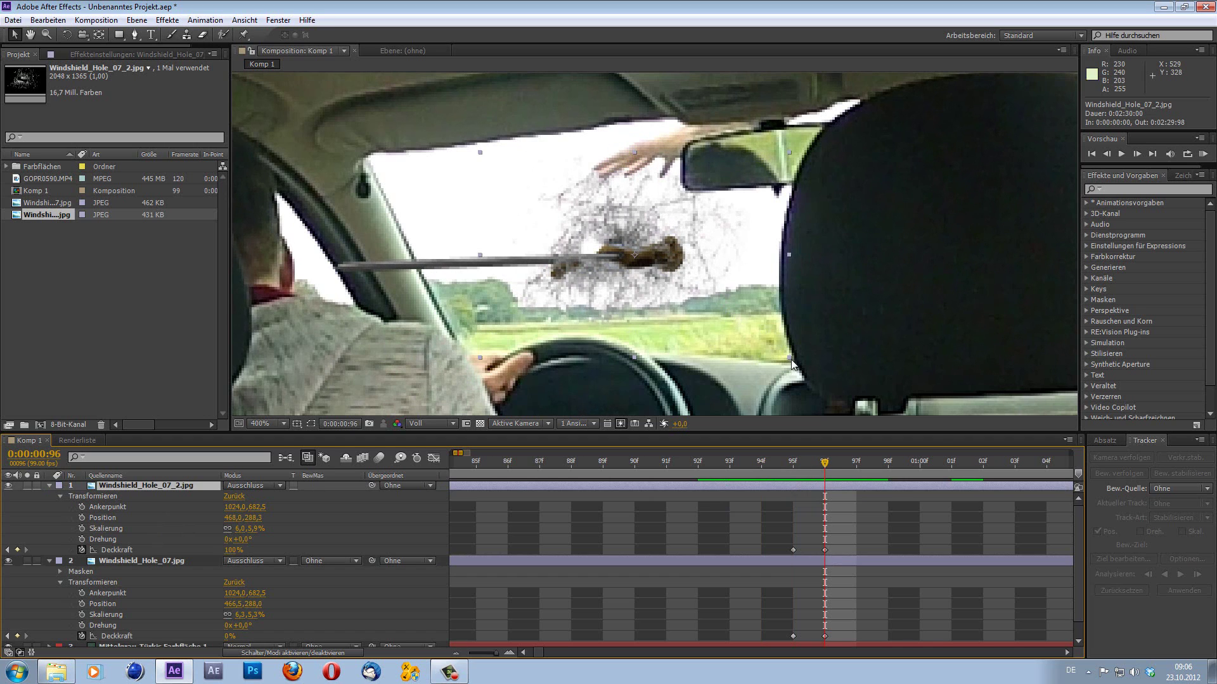
{"action": "left_click_drag", "start_coordinate": [791, 359], "coordinate": [820, 359]}
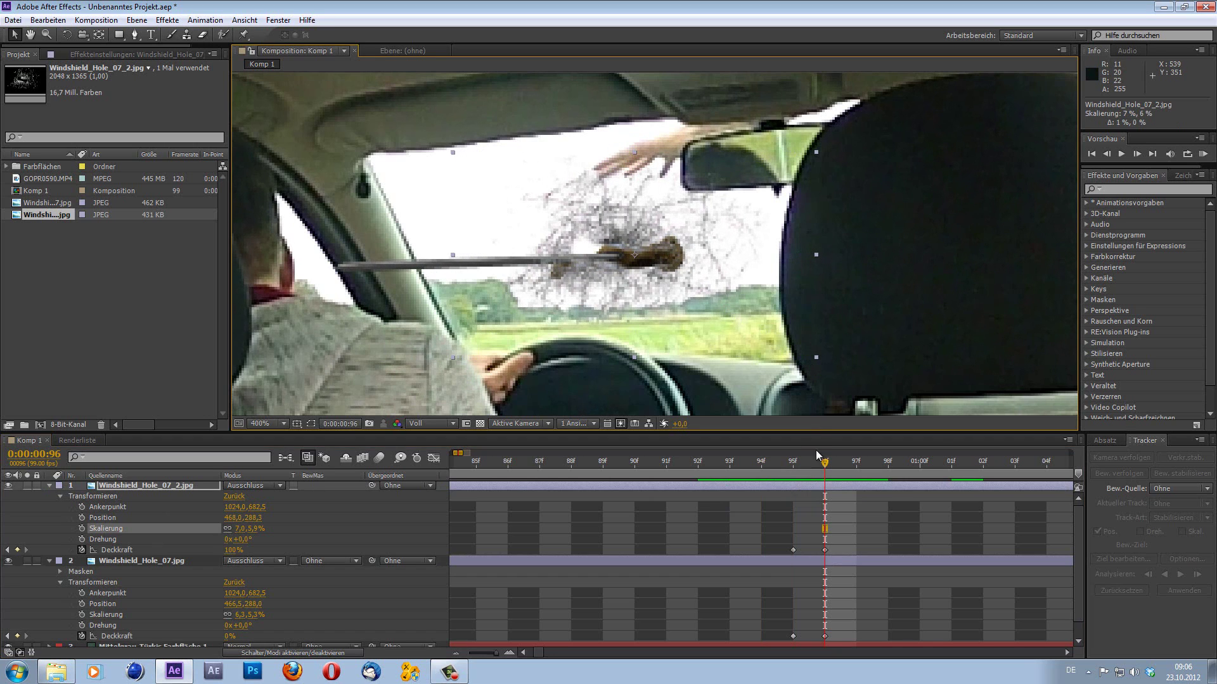
{"action": "left_click_drag", "start_coordinate": [824, 462], "coordinate": [829, 461]}
{"action": "left_click", "coordinate": [805, 465]}
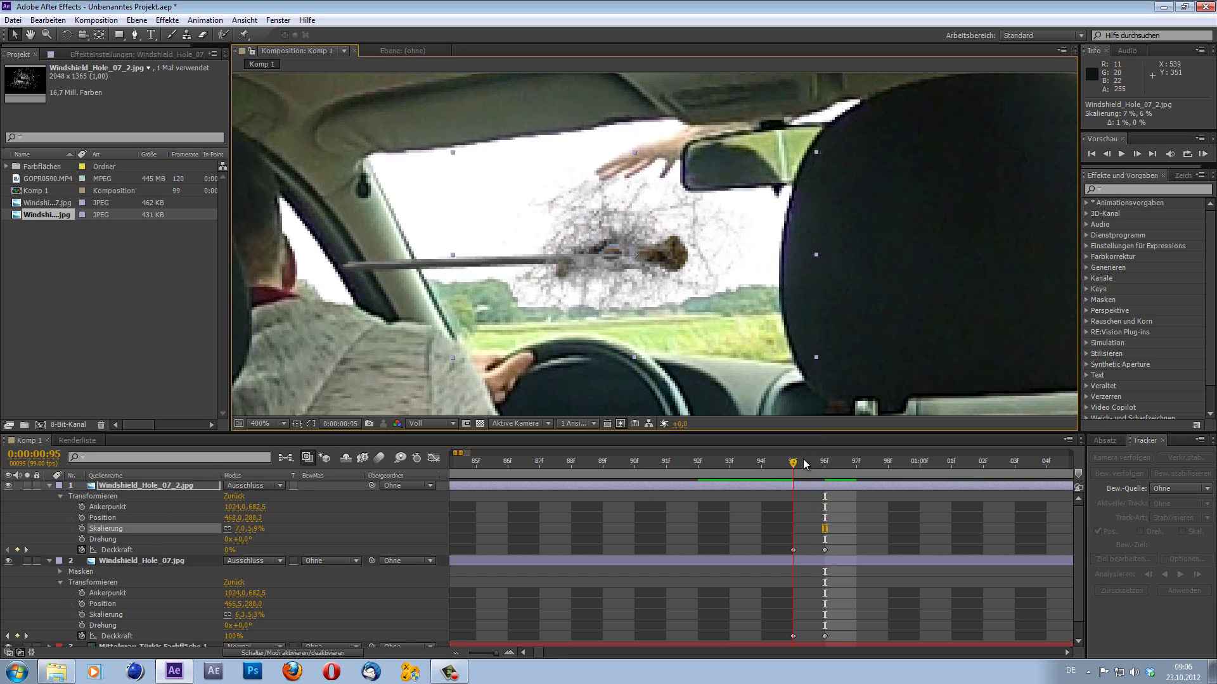
{"action": "left_click_drag", "start_coordinate": [808, 464], "coordinate": [824, 465]}
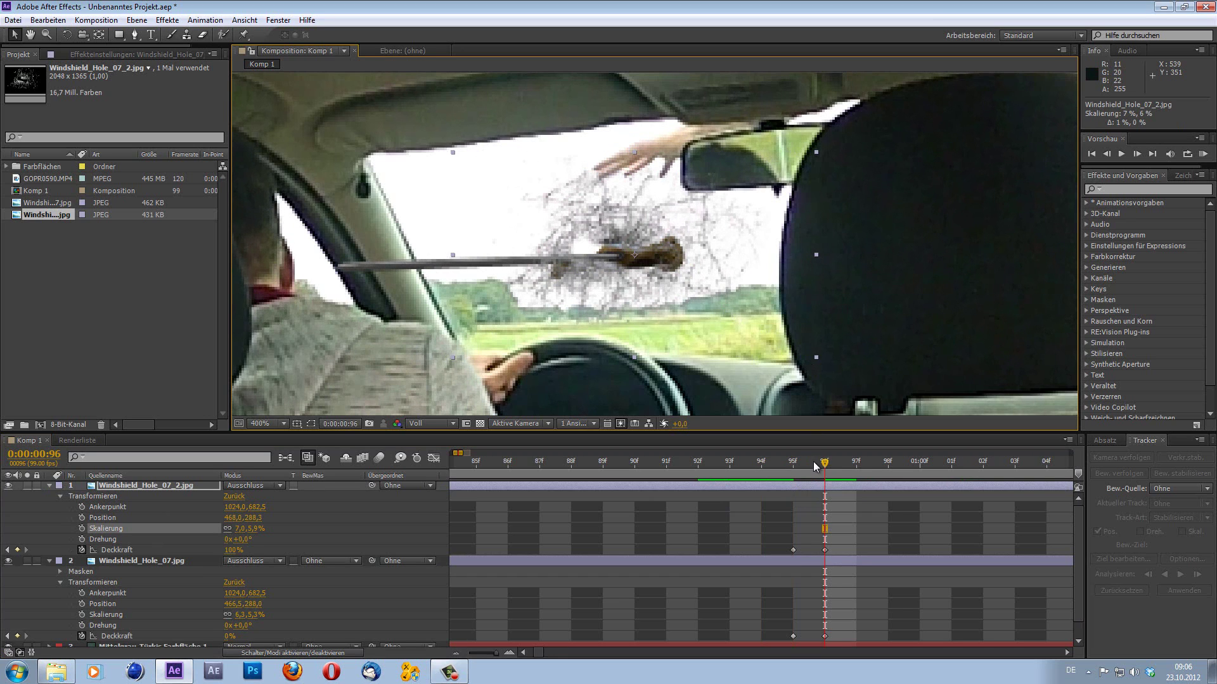
Step: Narrow and slightly shrink the hole image so it matches the first hole at frame 96
{"action": "left_click_drag", "start_coordinate": [814, 359], "coordinate": [804, 359]}
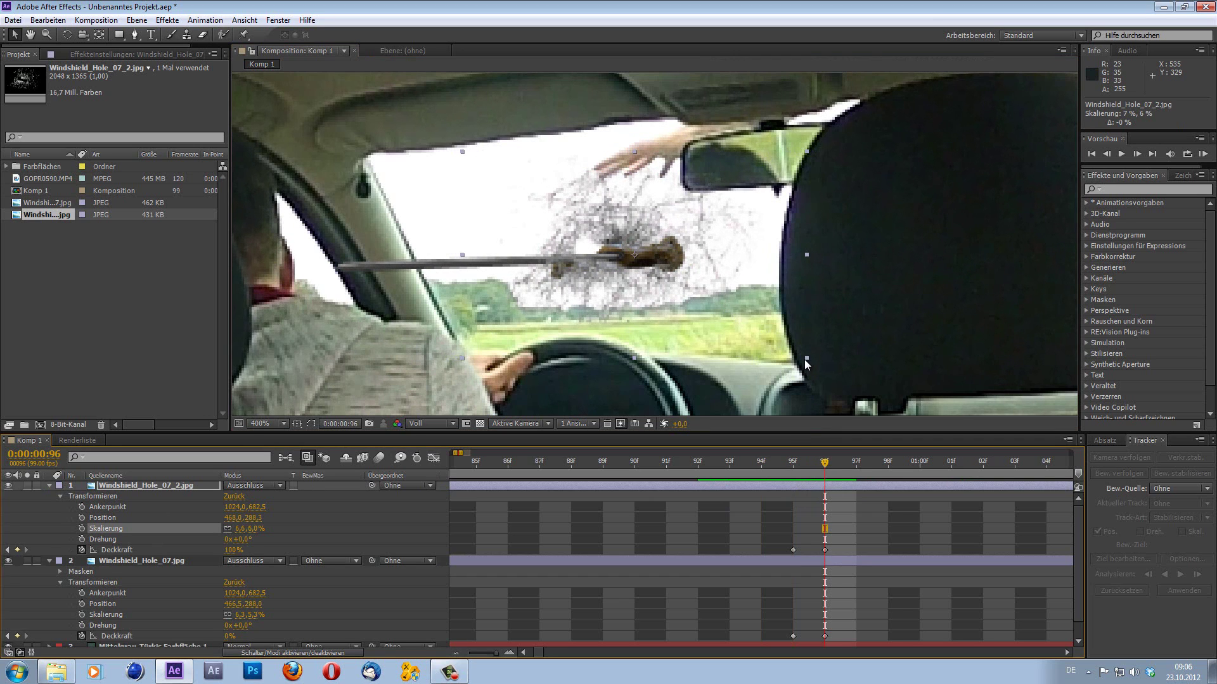
{"action": "left_click", "coordinate": [803, 464]}
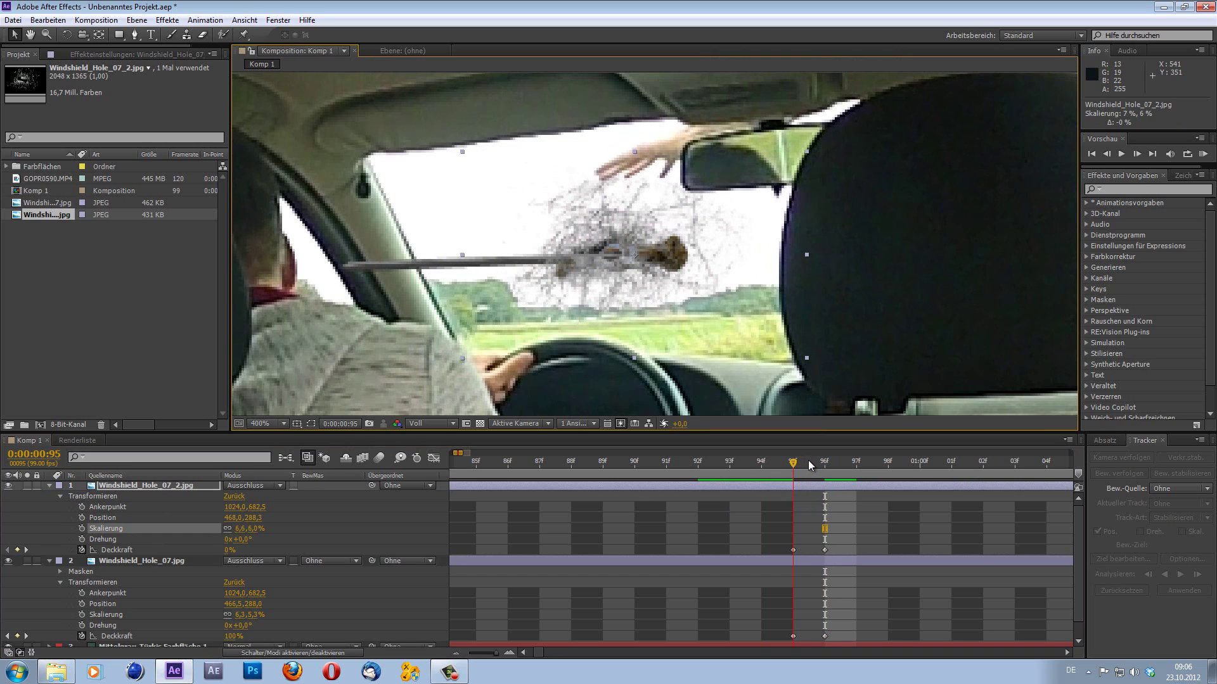
{"action": "left_click_drag", "start_coordinate": [810, 466], "coordinate": [812, 465]}
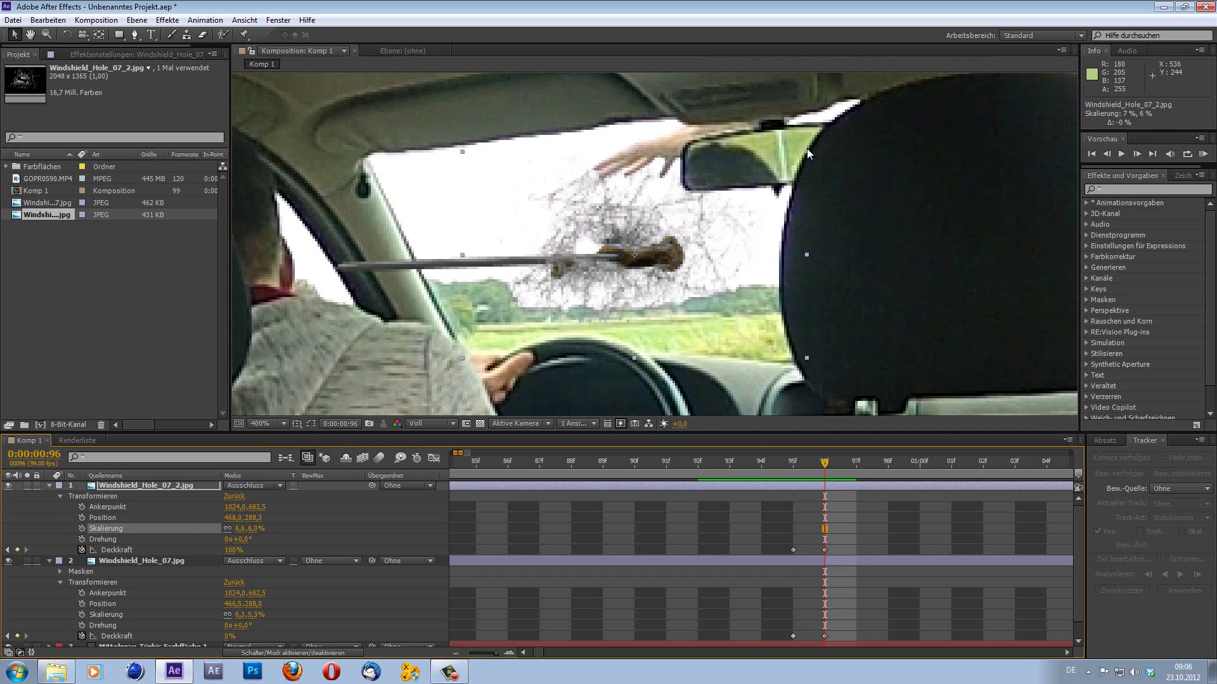
{"action": "left_click_drag", "start_coordinate": [806, 150], "coordinate": [802, 161]}
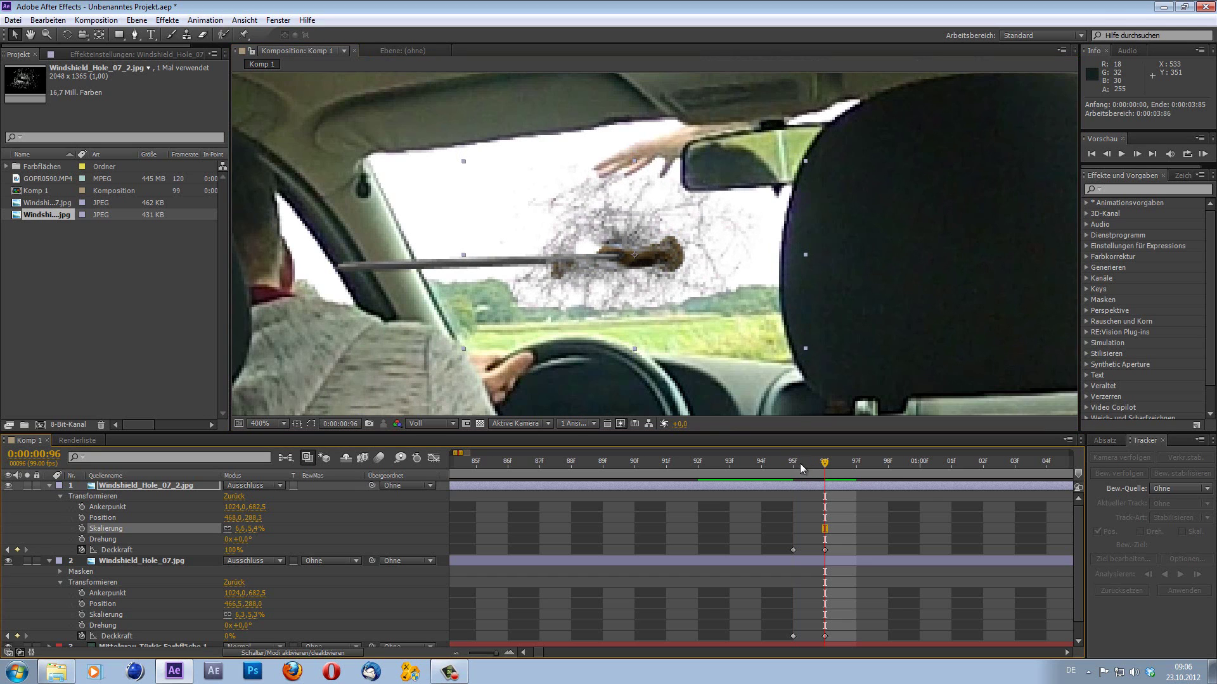
{"action": "left_click_drag", "start_coordinate": [804, 471], "coordinate": [819, 472]}
Step: Nudge the hole image left to about 467, 288, then collapse layers 1 and 2
{"action": "left_click_drag", "start_coordinate": [659, 313], "coordinate": [657, 312]}
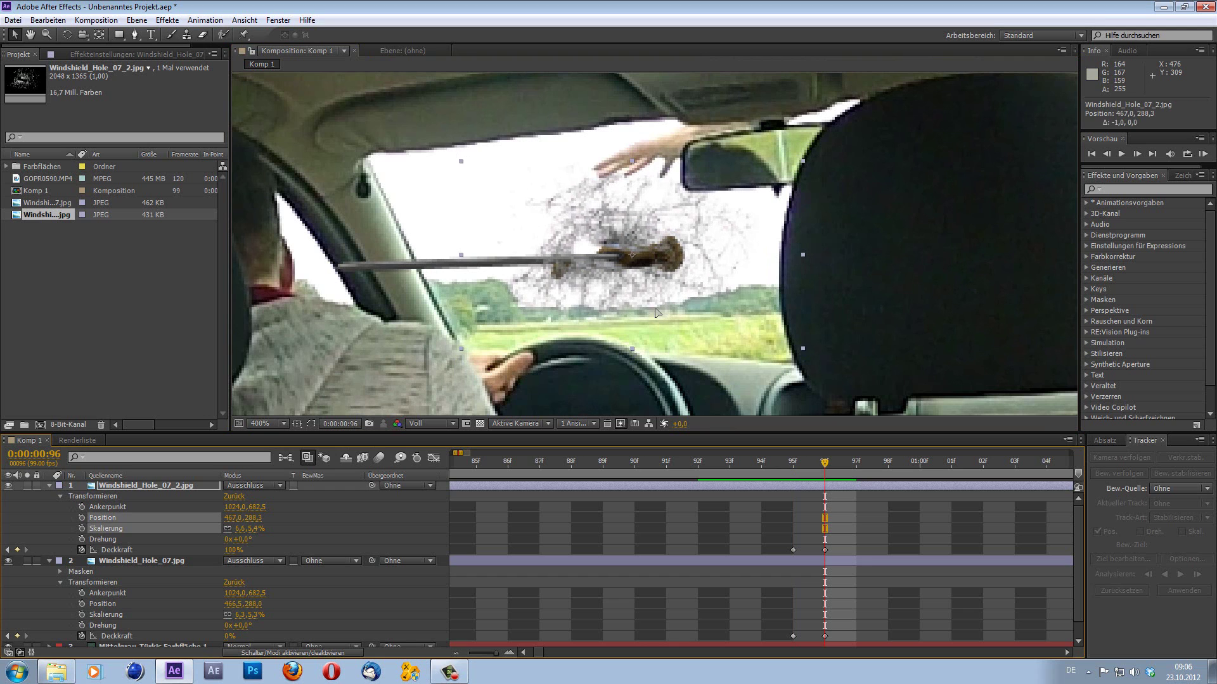
{"action": "mouse_move", "coordinate": [803, 463]}
{"action": "left_mouse_down"}
{"action": "mouse_move", "coordinate": [887, 470]}
{"action": "mouse_move", "coordinate": [713, 489]}
{"action": "mouse_move", "coordinate": [825, 504]}
{"action": "left_mouse_up"}
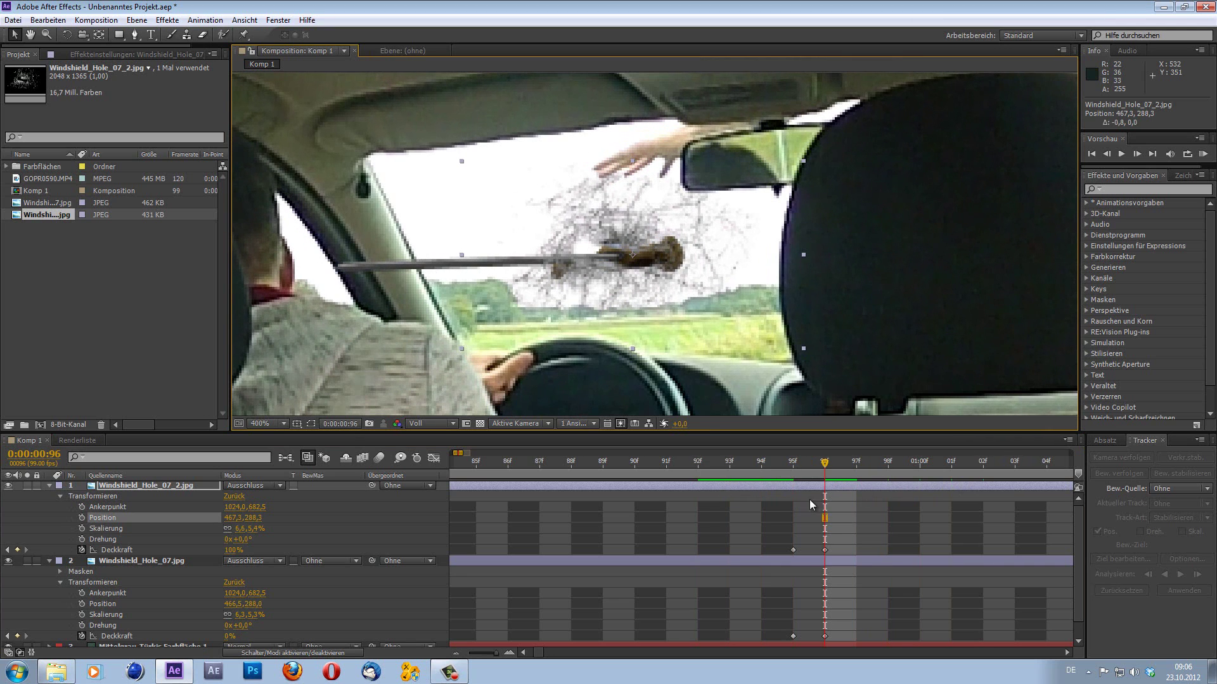
{"action": "left_click", "coordinate": [49, 486]}
{"action": "left_click", "coordinate": [48, 497]}
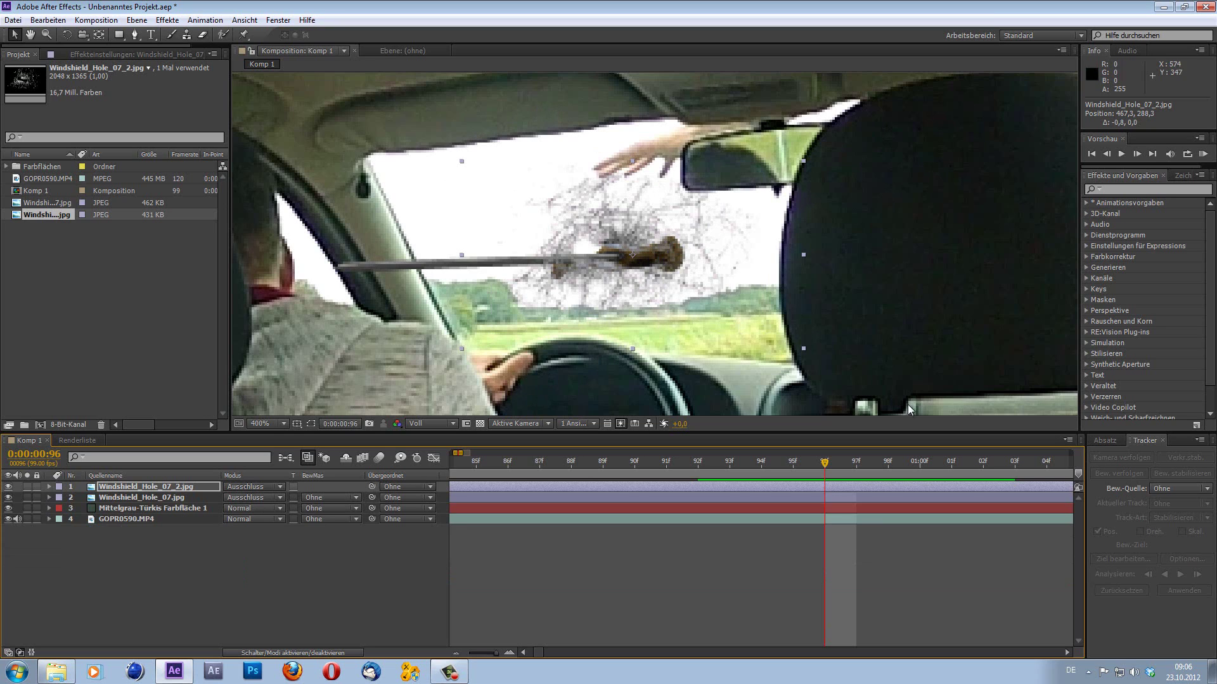
Step: Expand the rod layer's Element rotation (X −95°, Y +8°, Z +23°) and trial-scrub Rotation Y
{"action": "left_click", "coordinate": [49, 509]}
{"action": "scroll", "coordinate": [133, 601], "scroll_direction": "down", "scroll_amount": 1}
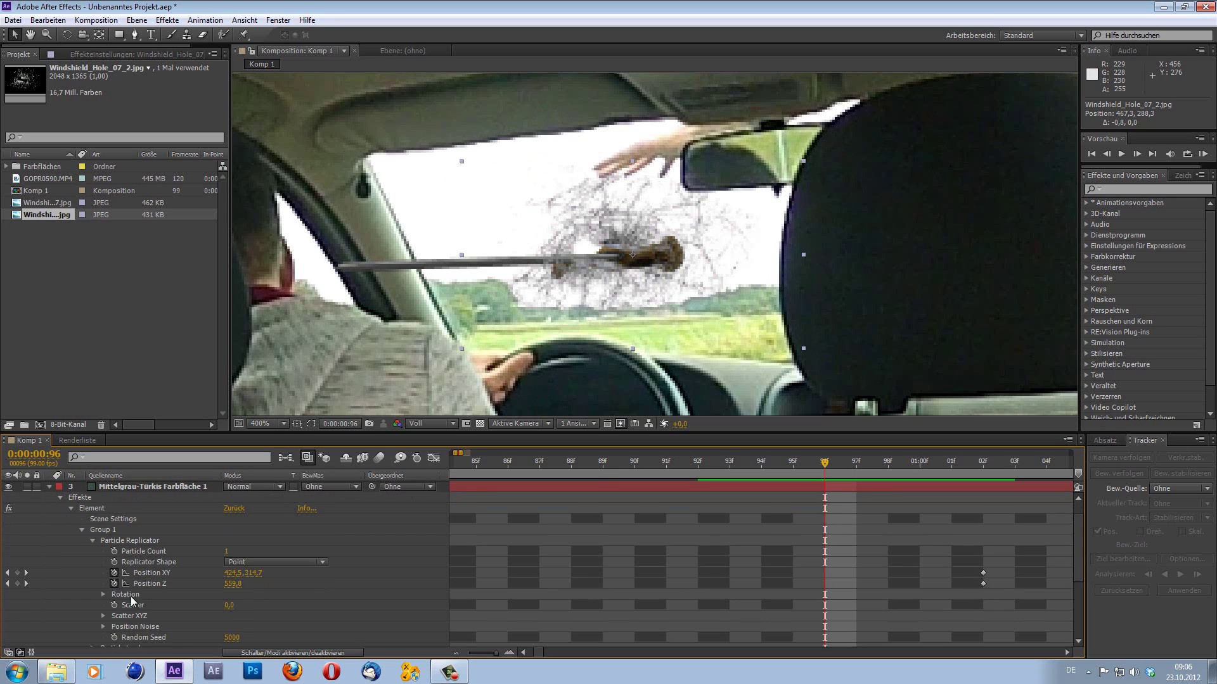
{"action": "left_click", "coordinate": [103, 595]}
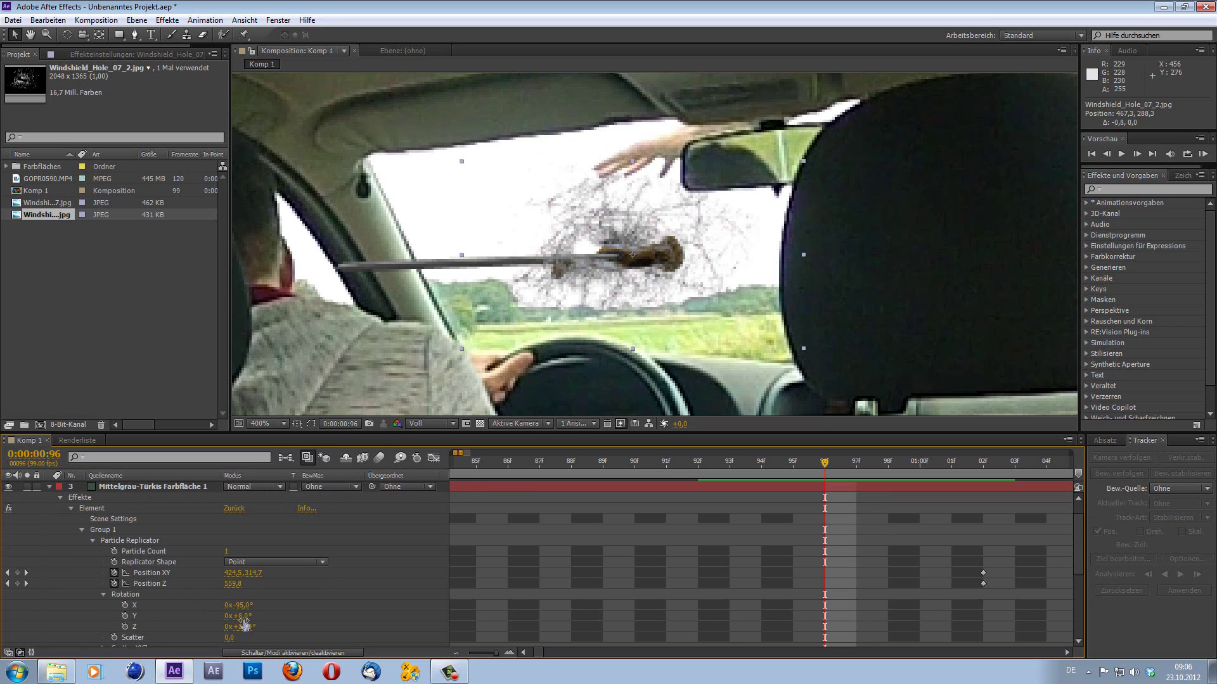
{"action": "mouse_move", "coordinate": [244, 618]}
{"action": "left_mouse_down"}
{"action": "mouse_move", "coordinate": [254, 606]}
{"action": "mouse_move", "coordinate": [138, 560]}
{"action": "left_mouse_up"}
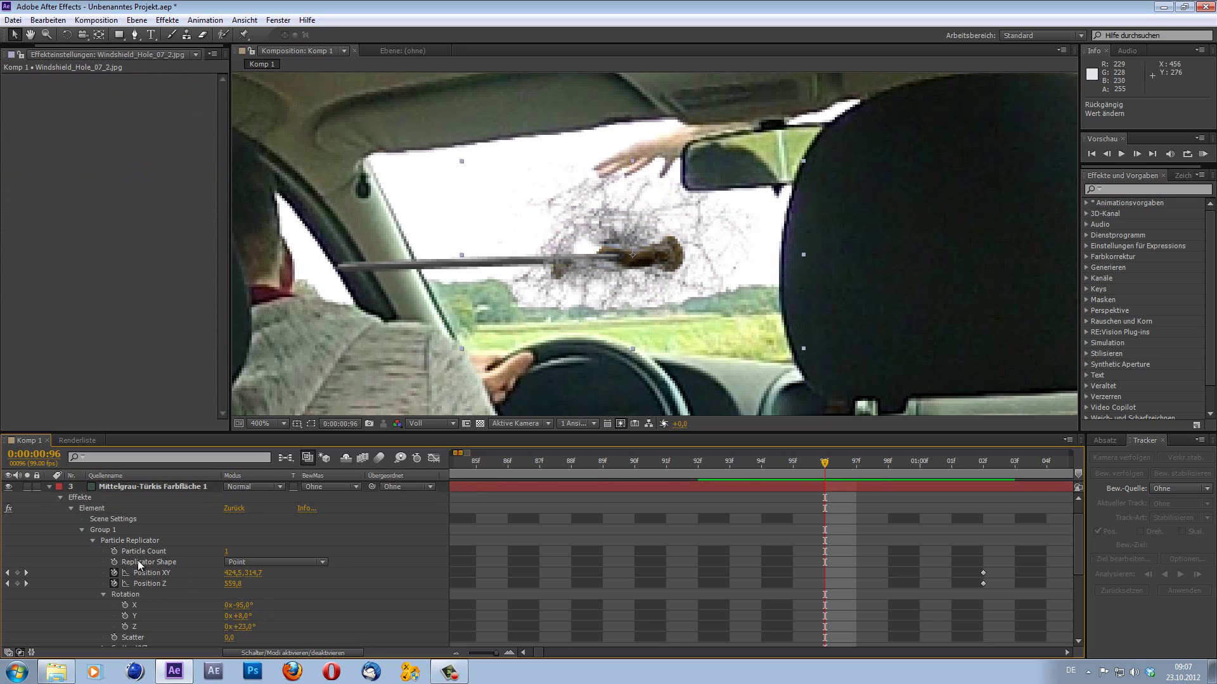
Step: Select both Windshield_Hole_07 layers and rotate them together by about −14° with the Rotation tool
{"action": "left_click", "coordinate": [51, 487]}
{"action": "left_click", "coordinate": [119, 500]}
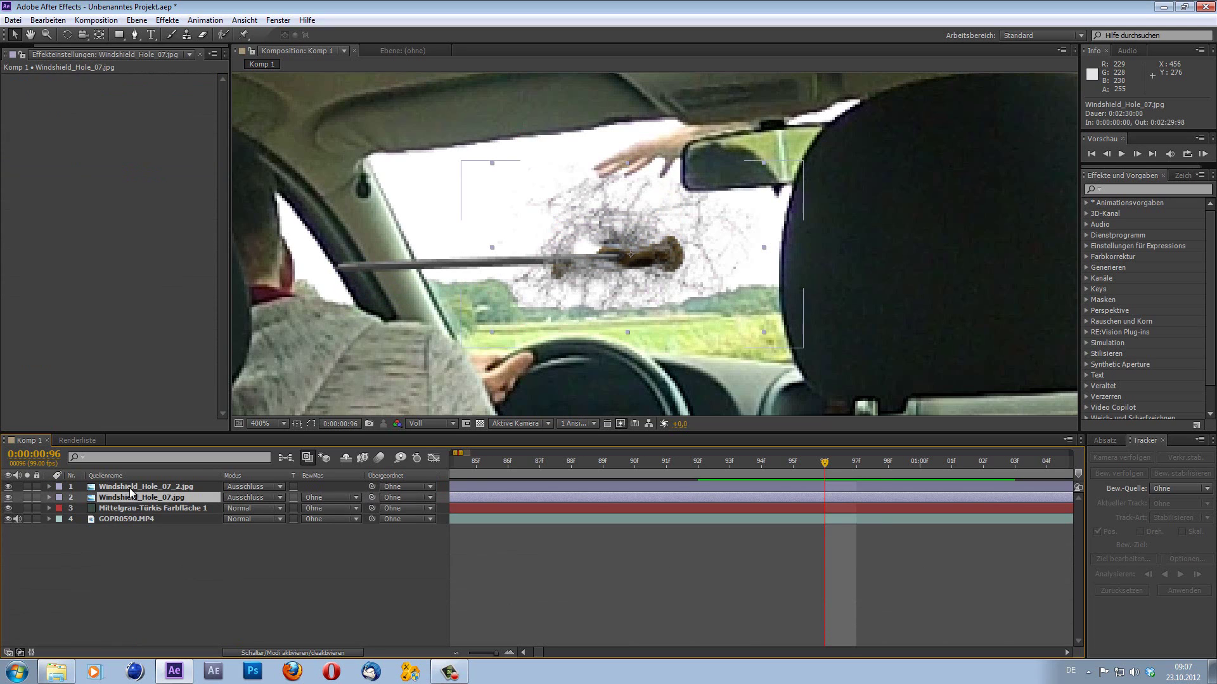
{"action": "left_click", "coordinate": [135, 487], "text": "shift"}
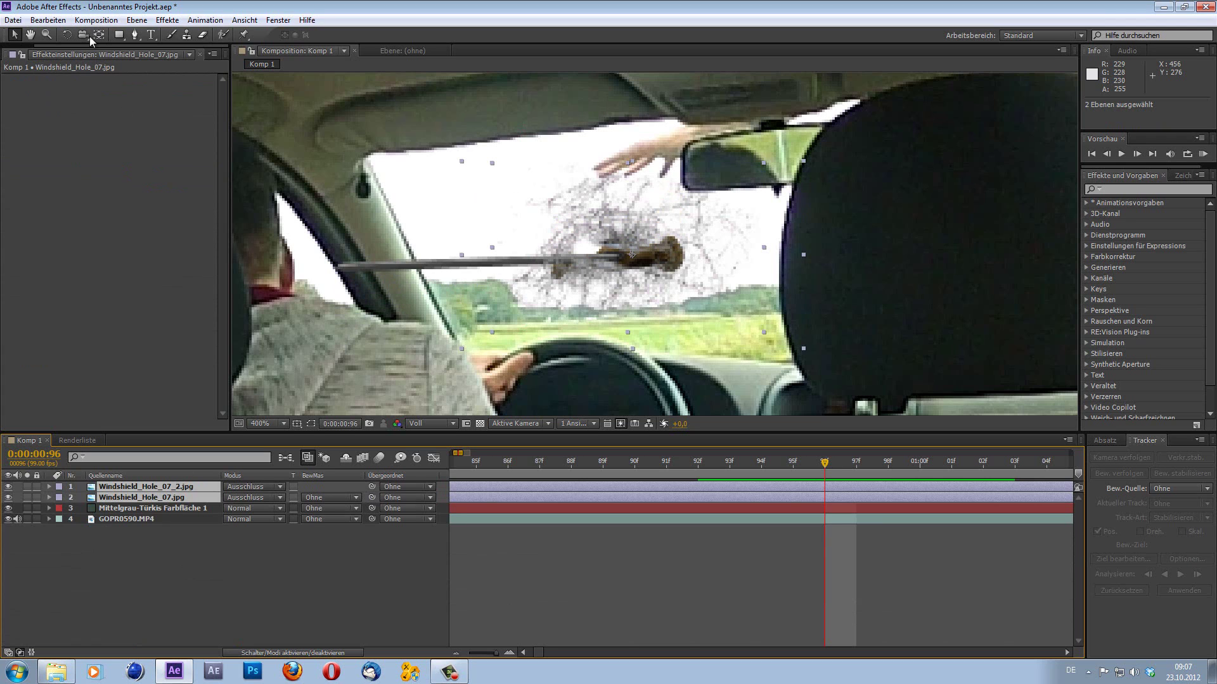
{"action": "left_click", "coordinate": [67, 35]}
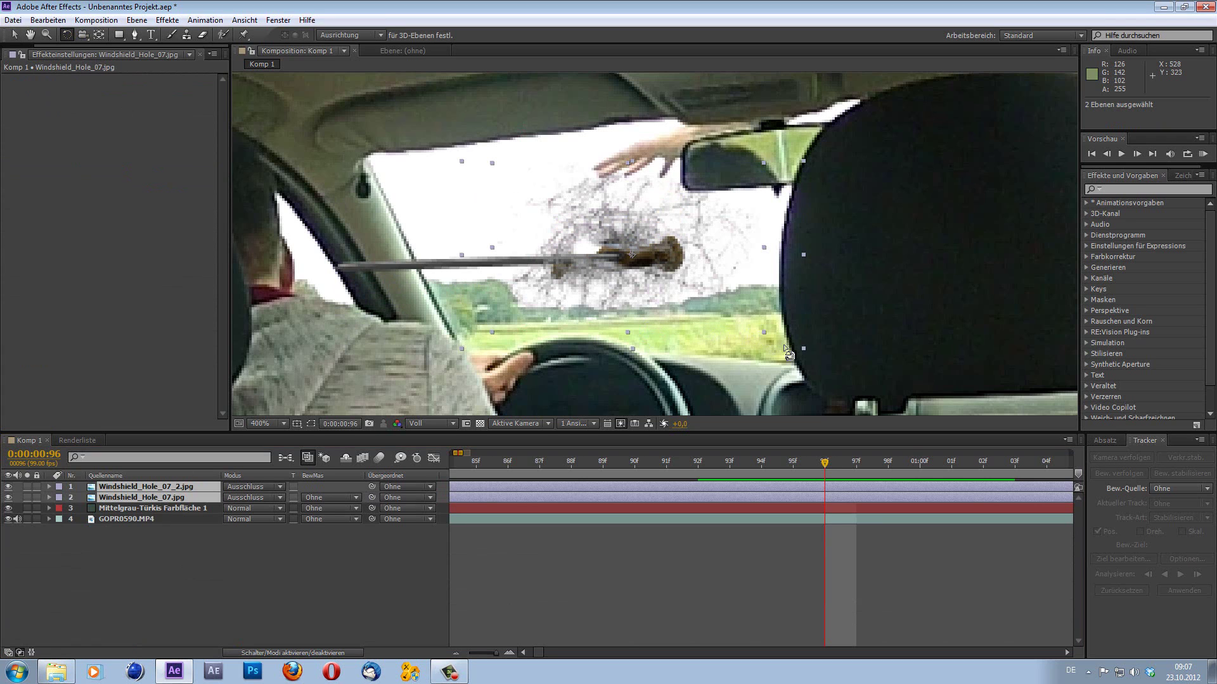
{"action": "left_click_drag", "start_coordinate": [788, 352], "coordinate": [807, 307]}
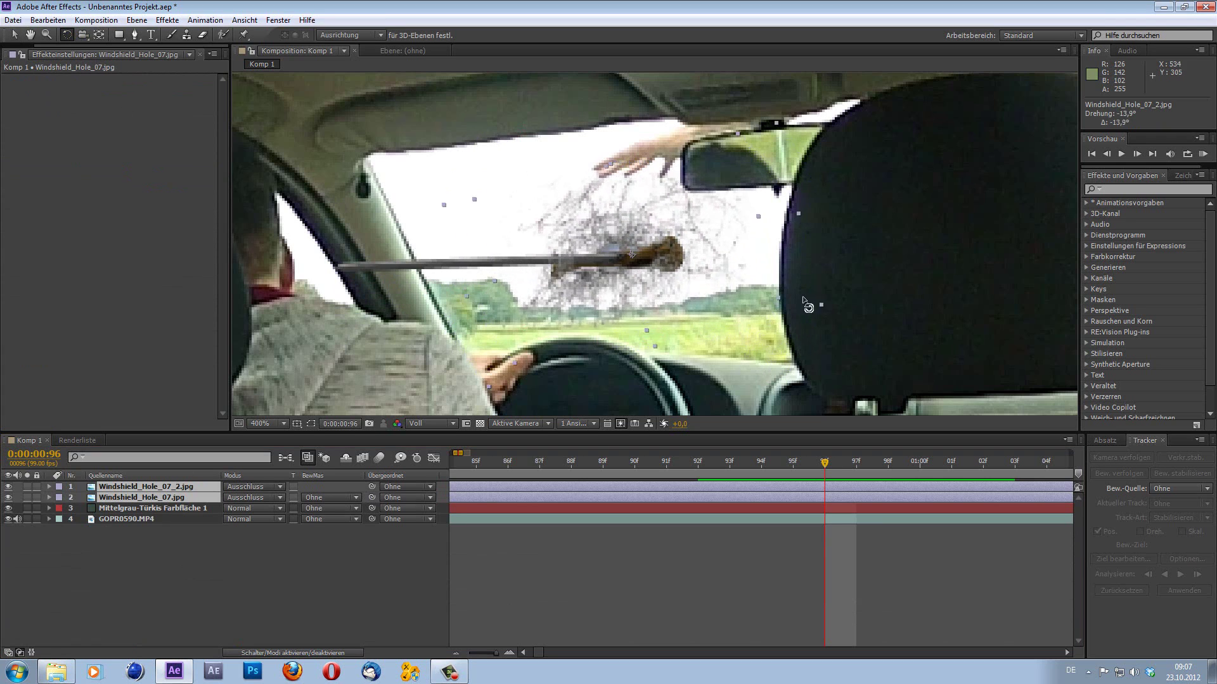
{"action": "left_click_drag", "start_coordinate": [803, 300], "coordinate": [810, 307]}
Step: Scrub and preview frames 91–97, zoom the timeline out to the full comp, then park at frame 94
{"action": "left_click", "coordinate": [688, 472]}
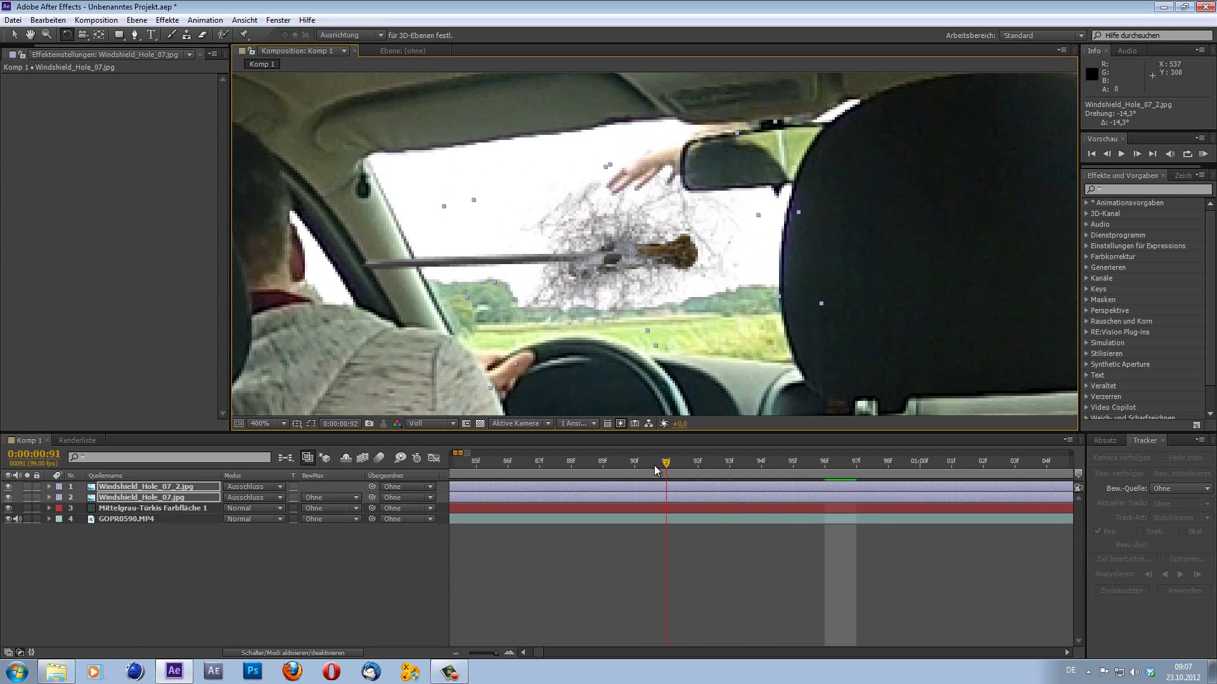
{"action": "left_click_drag", "start_coordinate": [687, 472], "coordinate": [650, 483]}
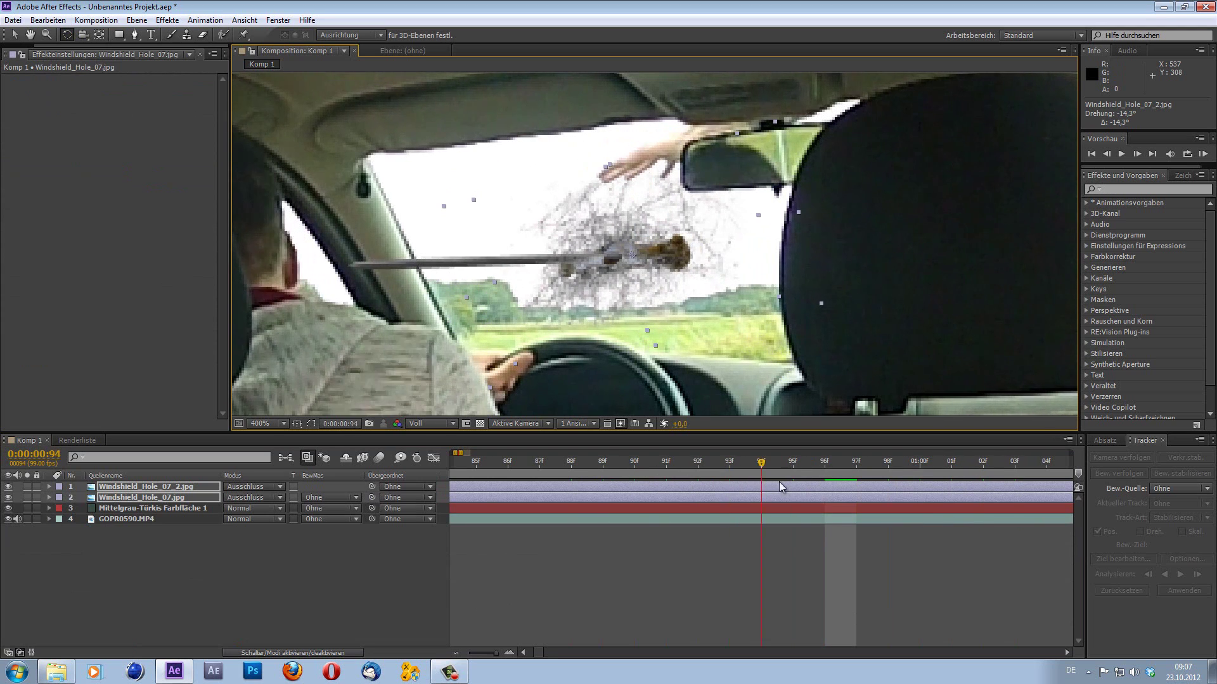
{"action": "mouse_move", "coordinate": [650, 483]}
{"action": "left_mouse_down"}
{"action": "mouse_move", "coordinate": [879, 493]}
{"action": "mouse_move", "coordinate": [479, 521]}
{"action": "left_mouse_up"}
{"action": "key", "text": "space"}
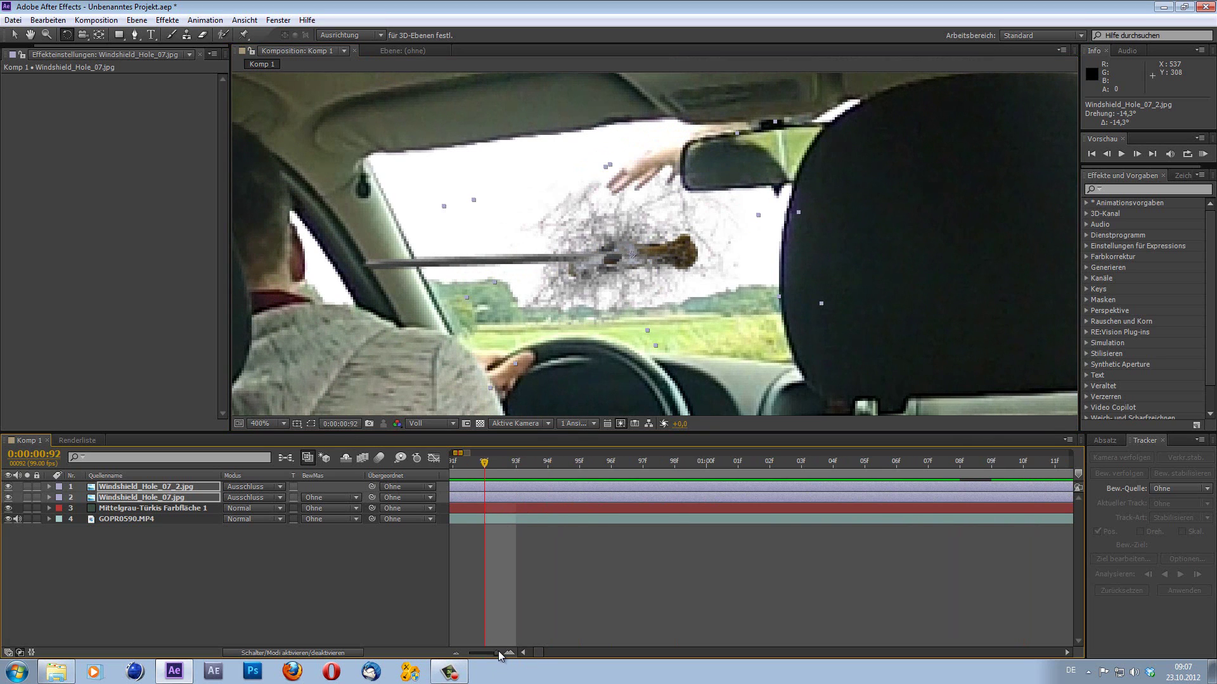
{"action": "left_click_drag", "start_coordinate": [500, 655], "coordinate": [491, 655]}
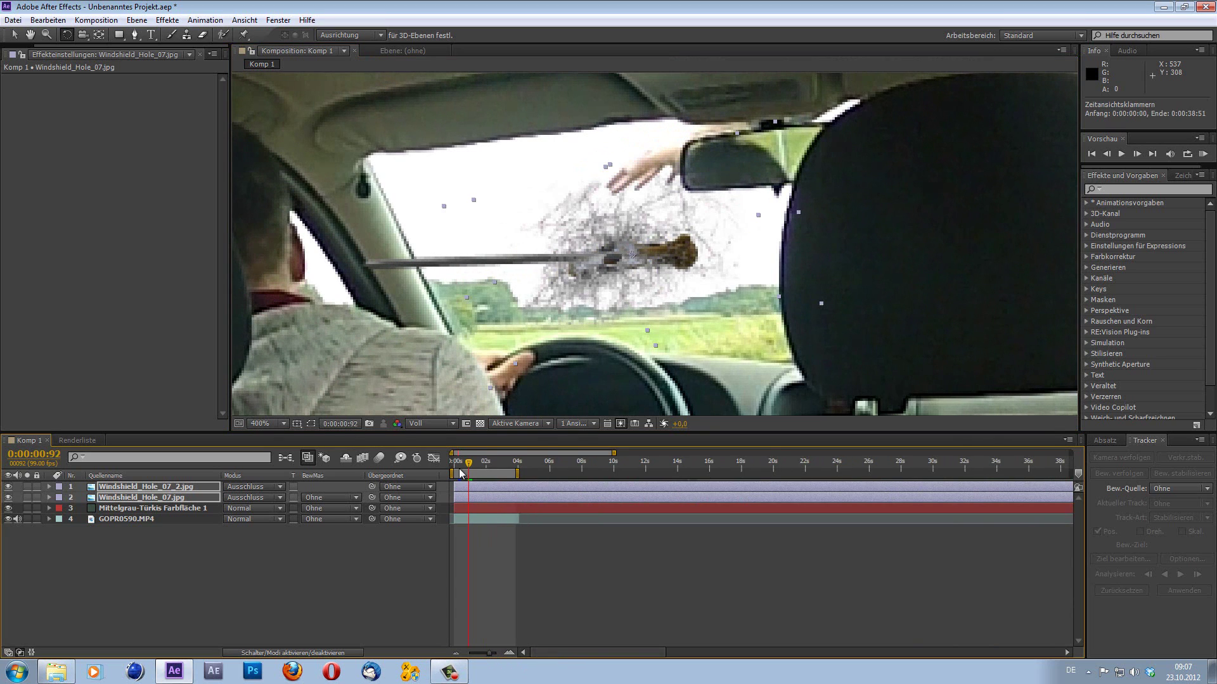
{"action": "left_click_drag", "start_coordinate": [471, 467], "coordinate": [470, 473]}
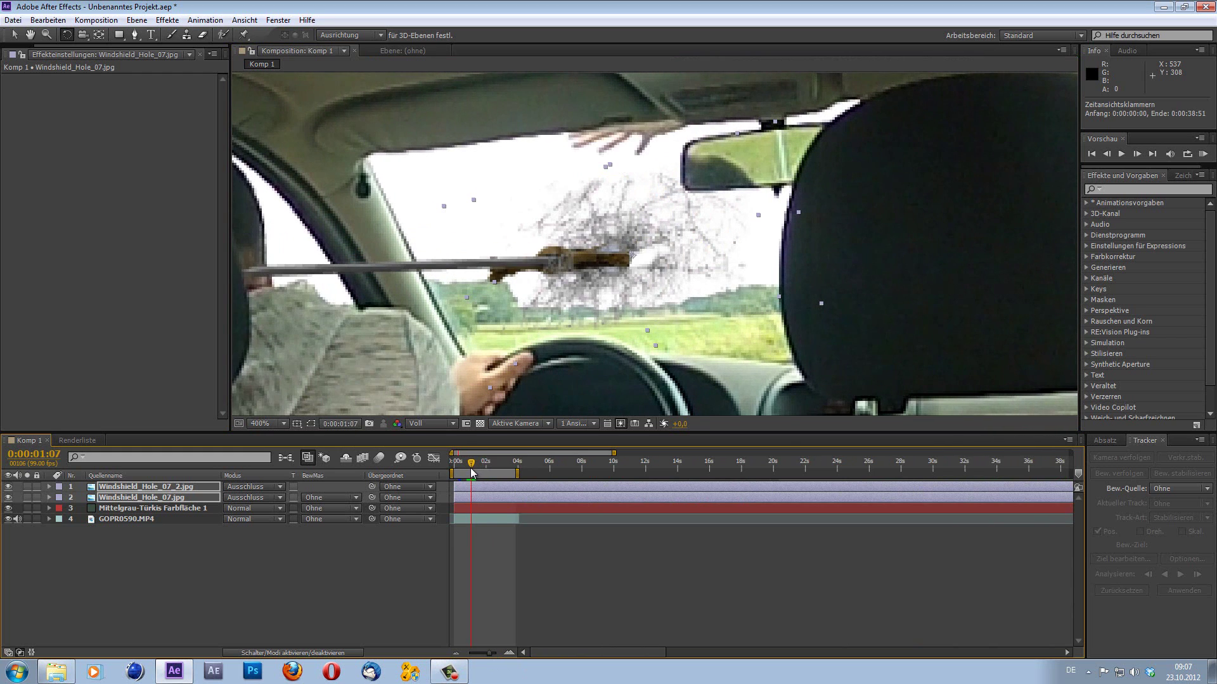
{"action": "left_click_drag", "start_coordinate": [471, 472], "coordinate": [470, 473]}
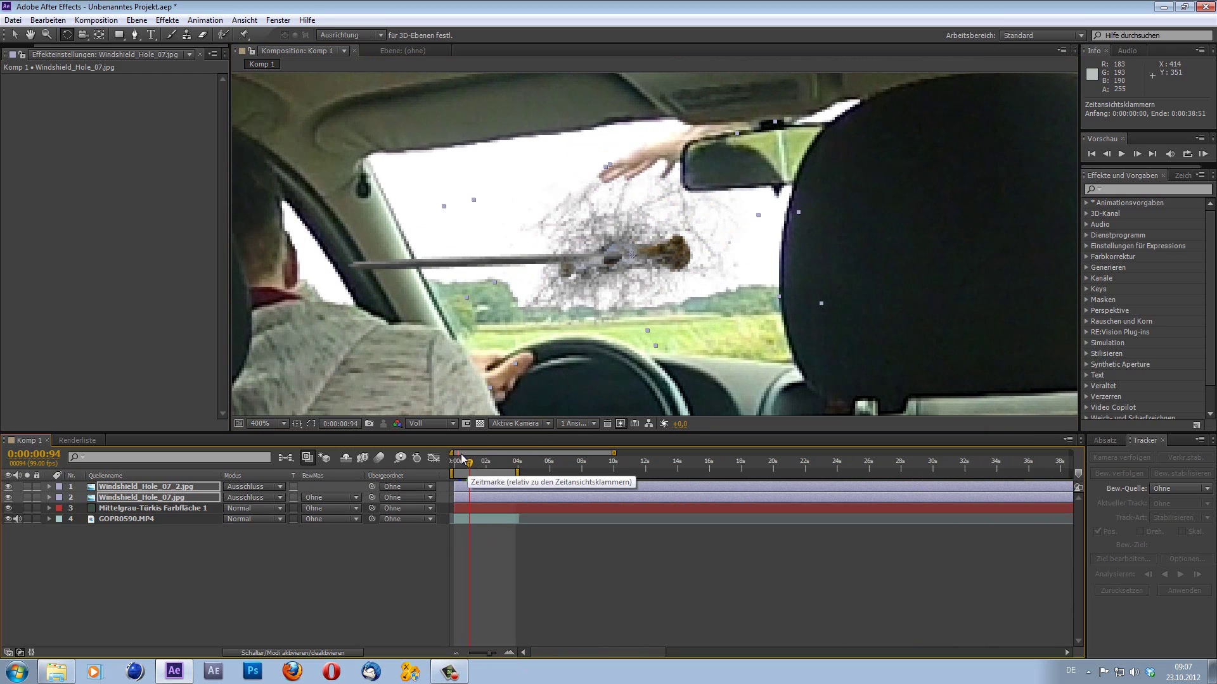
Step: Check the rod layer's Element effect, then select Windshield_Hole_07.jpg and move to frame 86
{"action": "left_click", "coordinate": [272, 580]}
{"action": "left_click", "coordinate": [150, 509]}
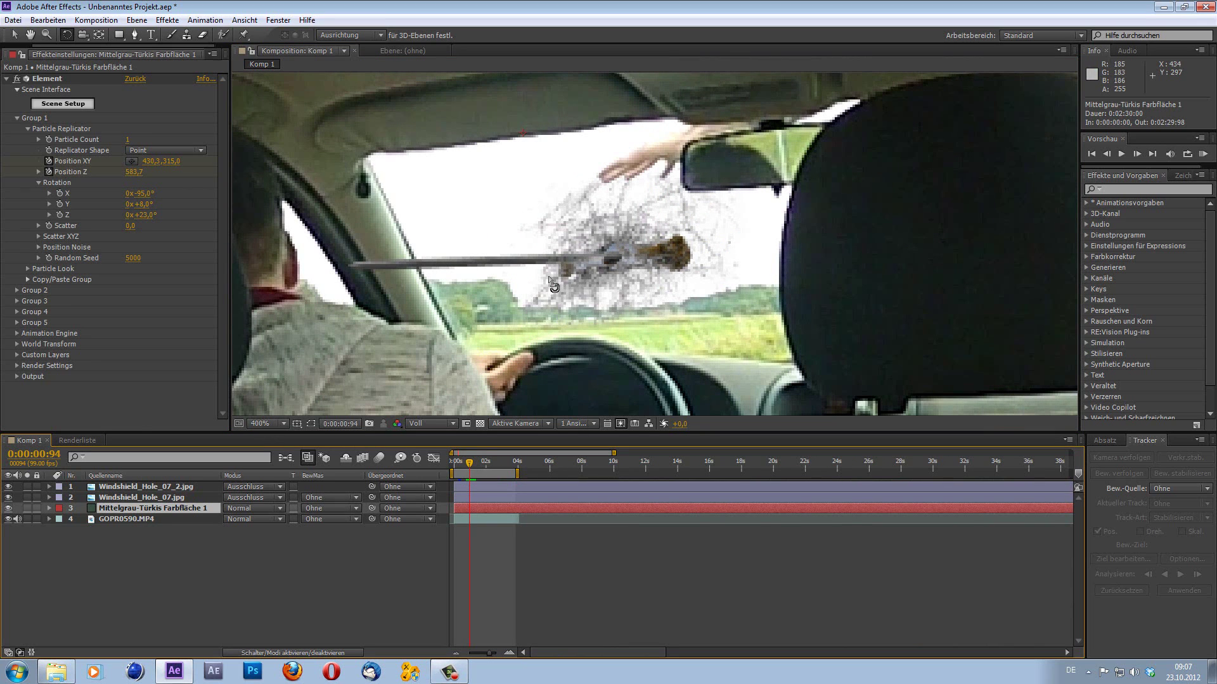
{"action": "left_click", "coordinate": [155, 498]}
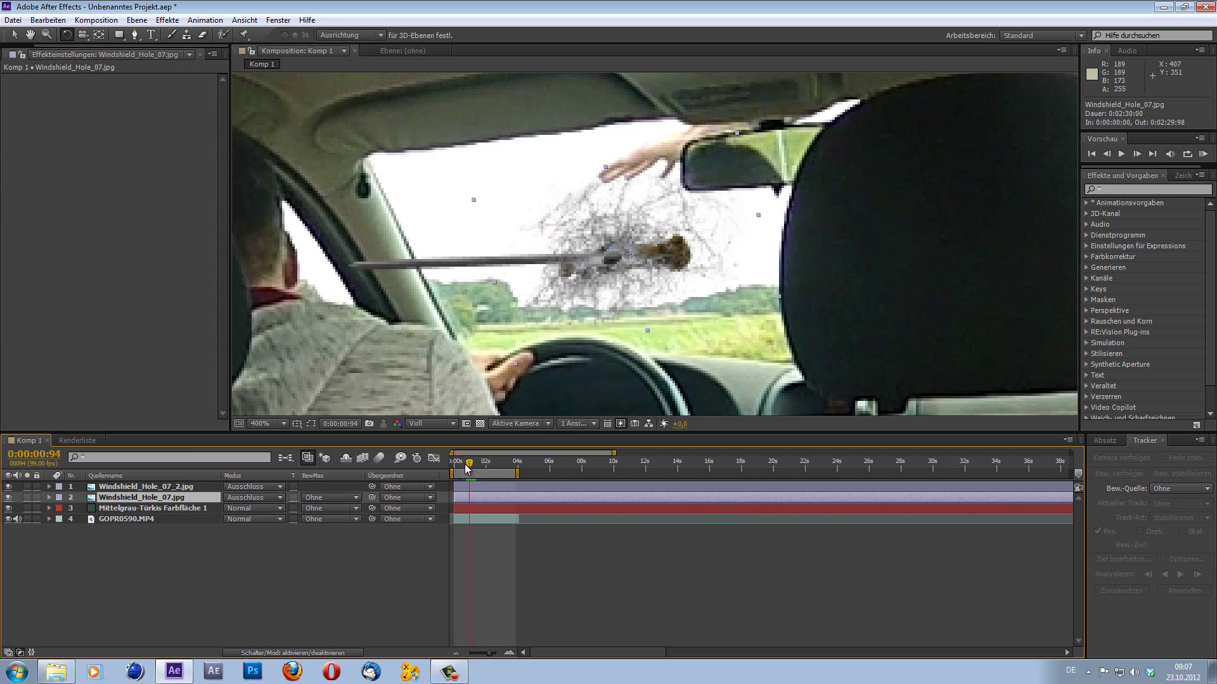
{"action": "left_click_drag", "start_coordinate": [465, 464], "coordinate": [467, 464]}
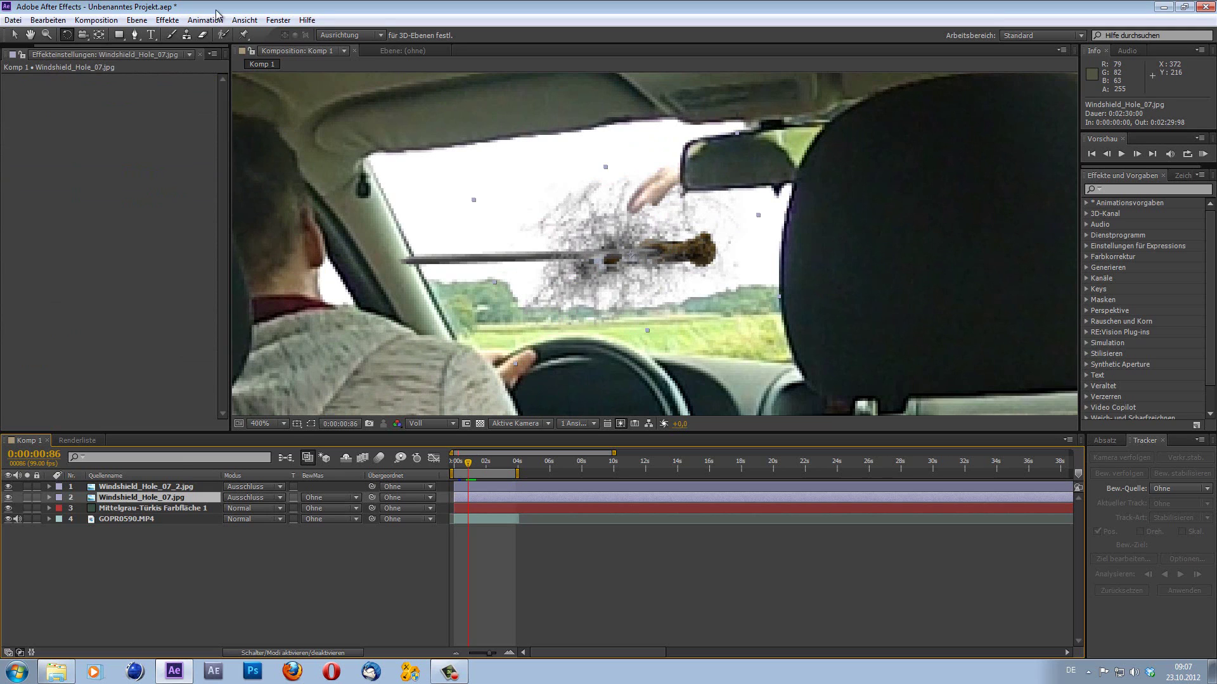
{"action": "left_click", "coordinate": [133, 35]}
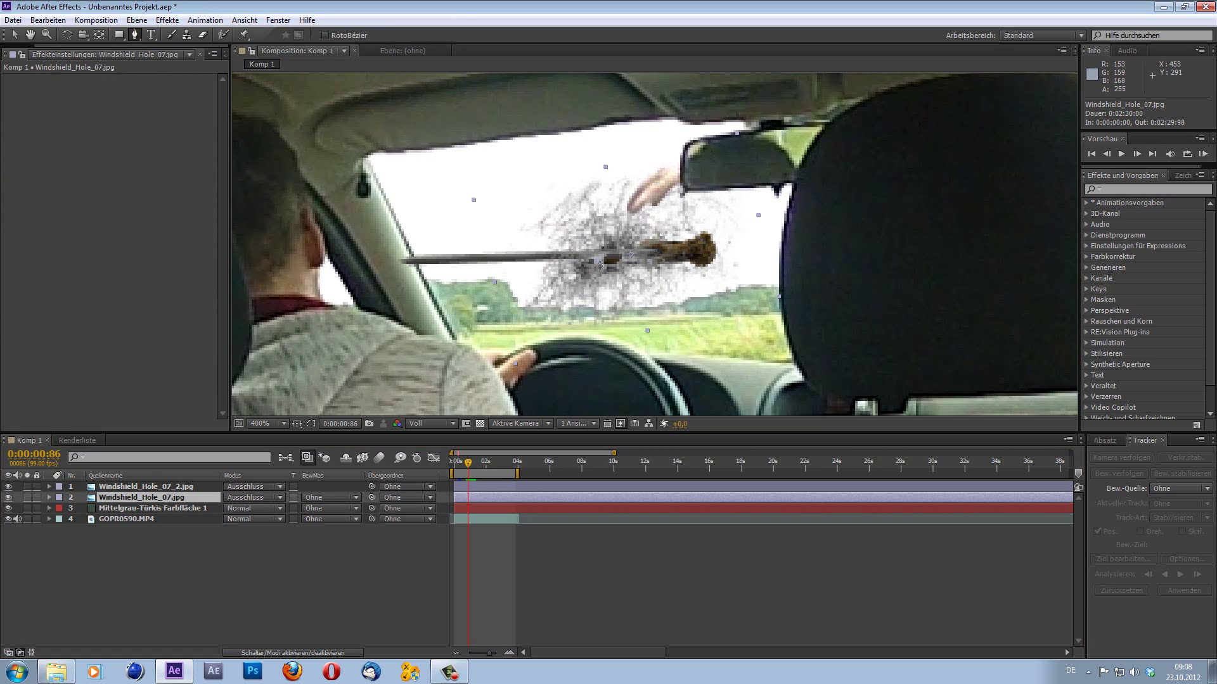
{"action": "left_click", "coordinate": [600, 262]}
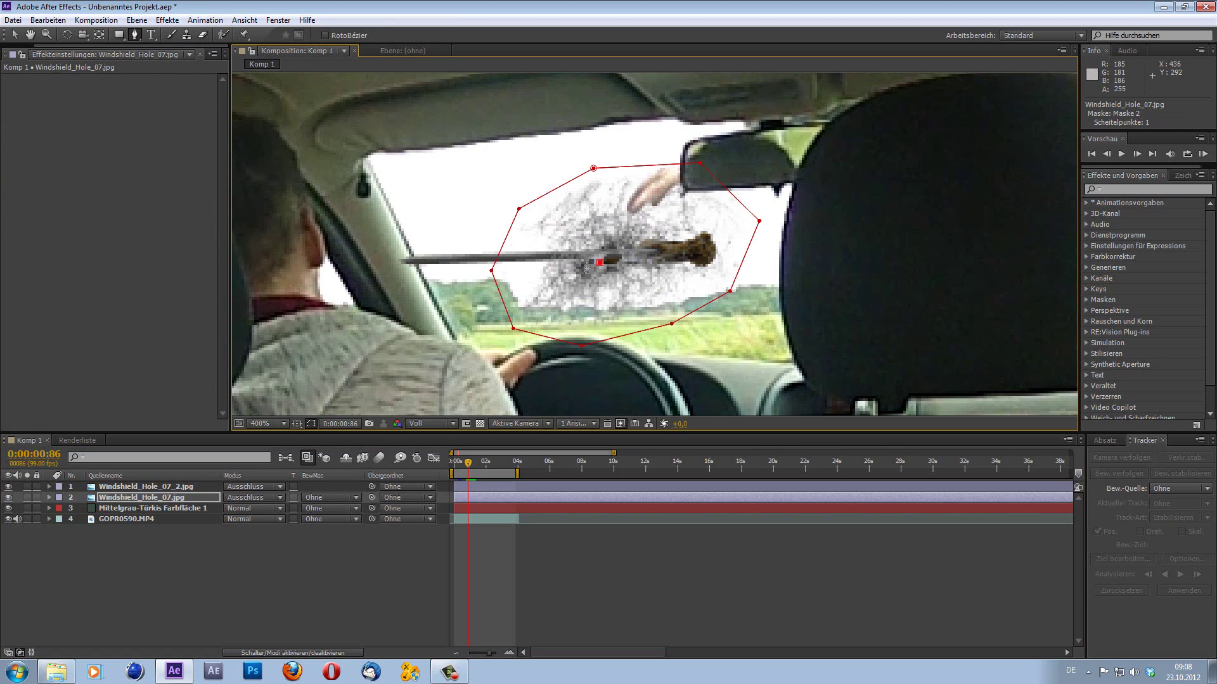
{"action": "key", "text": "ctrl+z"}
{"action": "key", "text": "ctrl+t"}
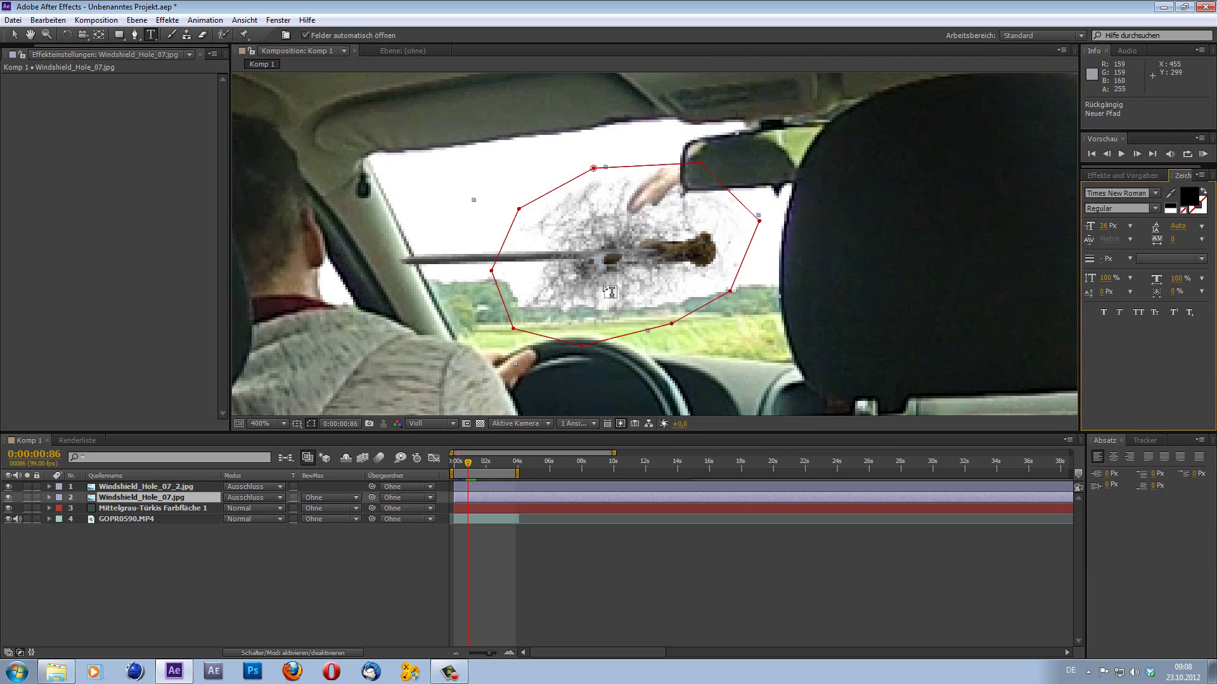
{"action": "left_click", "coordinate": [698, 394]}
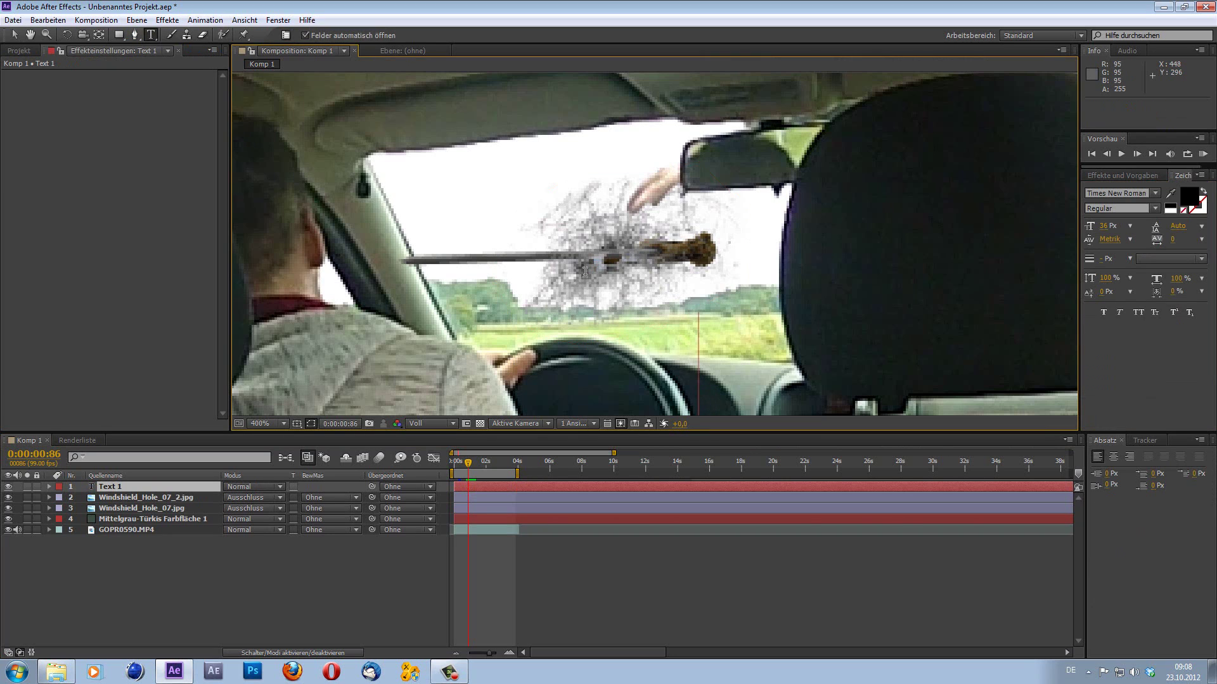
{"action": "key", "text": "ctrl+z"}
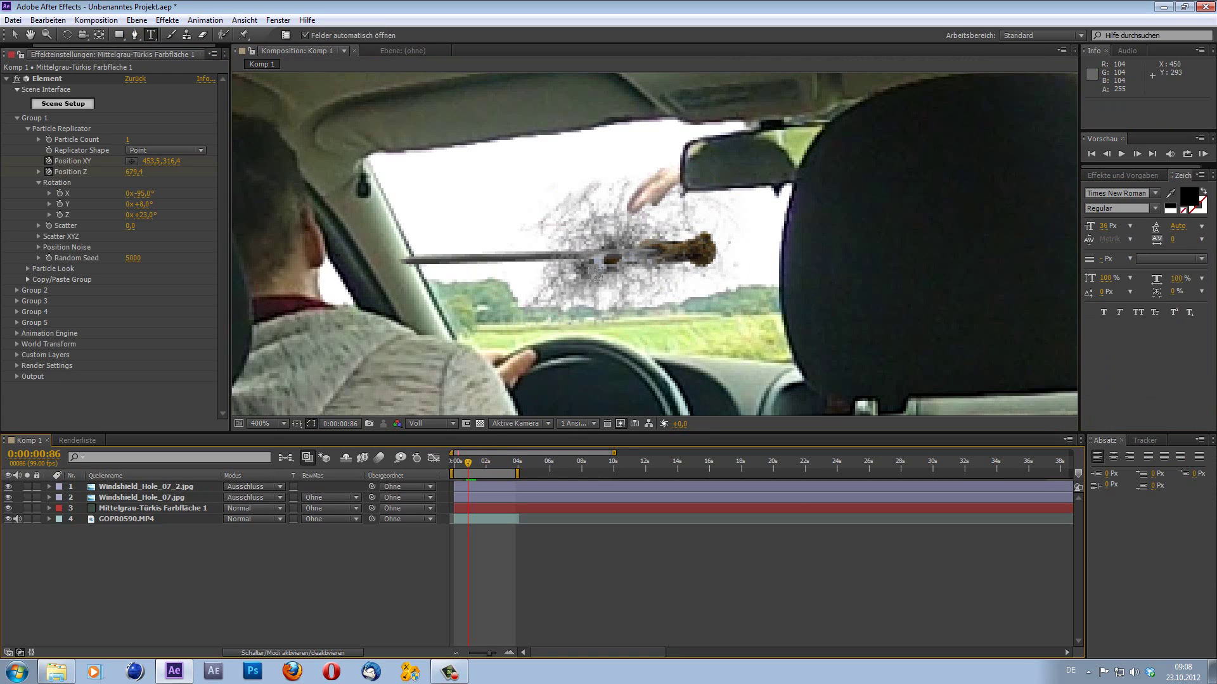
Step: With the Selection tool, select Windshield_Hole_07_2.jpg and scrub forward to frame 98
{"action": "left_click", "coordinate": [13, 35]}
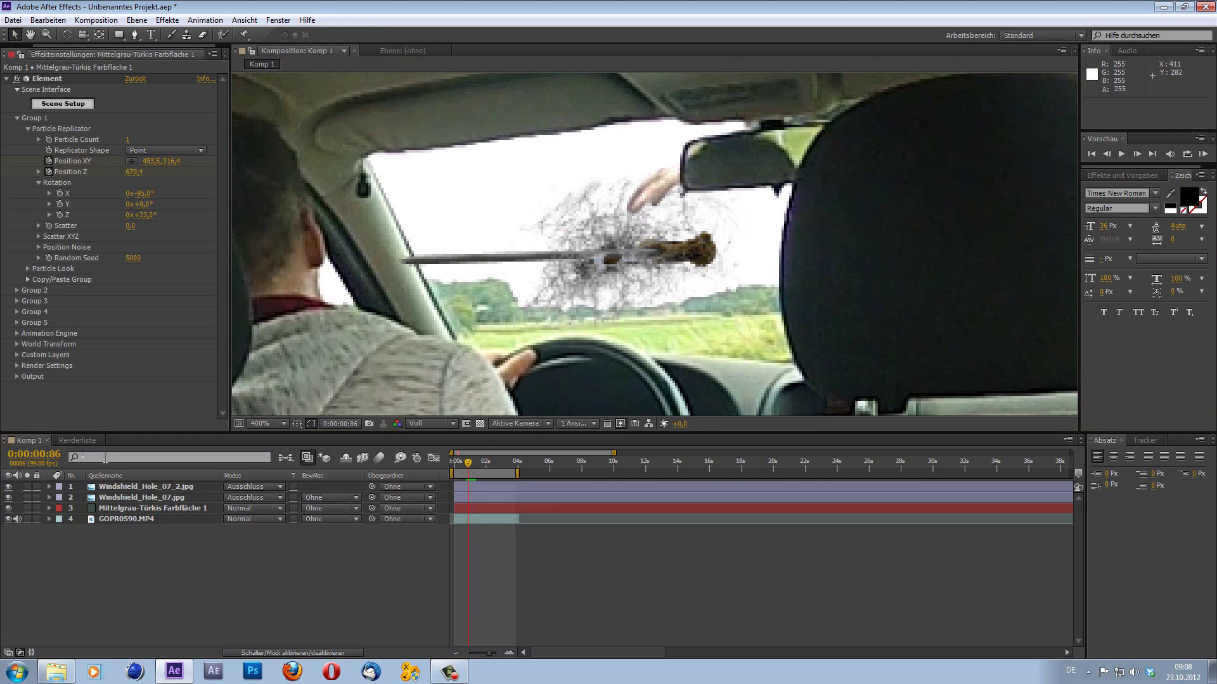
{"action": "left_click", "coordinate": [140, 488]}
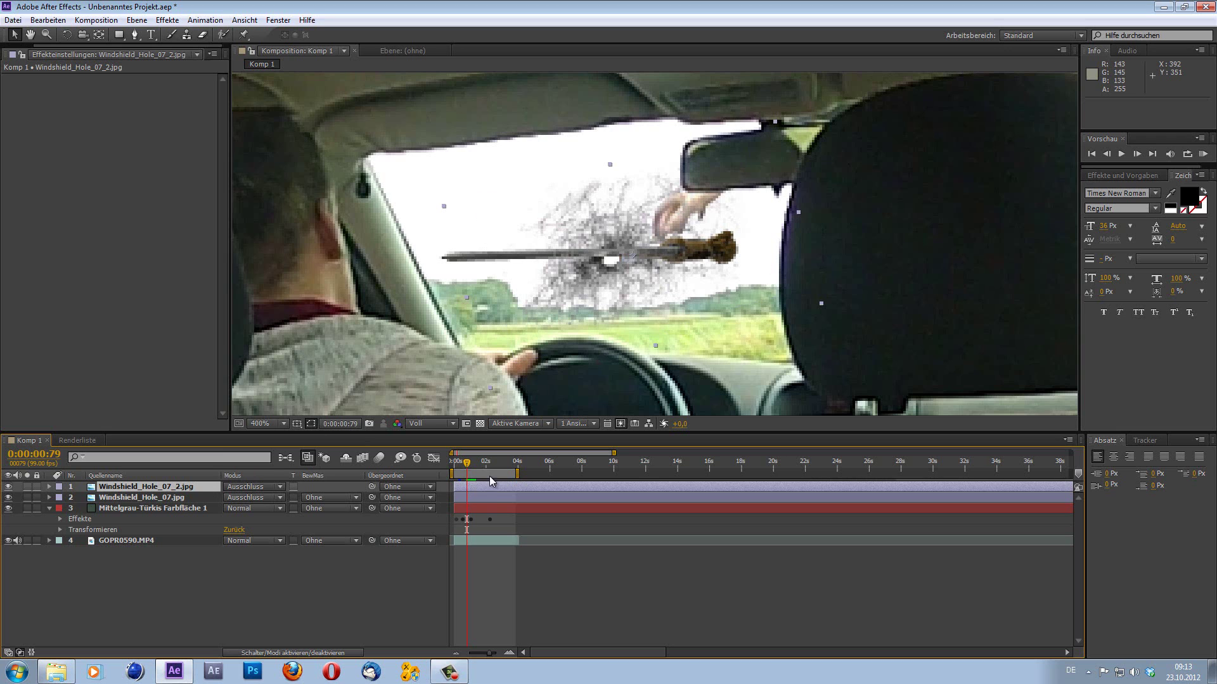
{"action": "left_click_drag", "start_coordinate": [466, 467], "coordinate": [463, 468]}
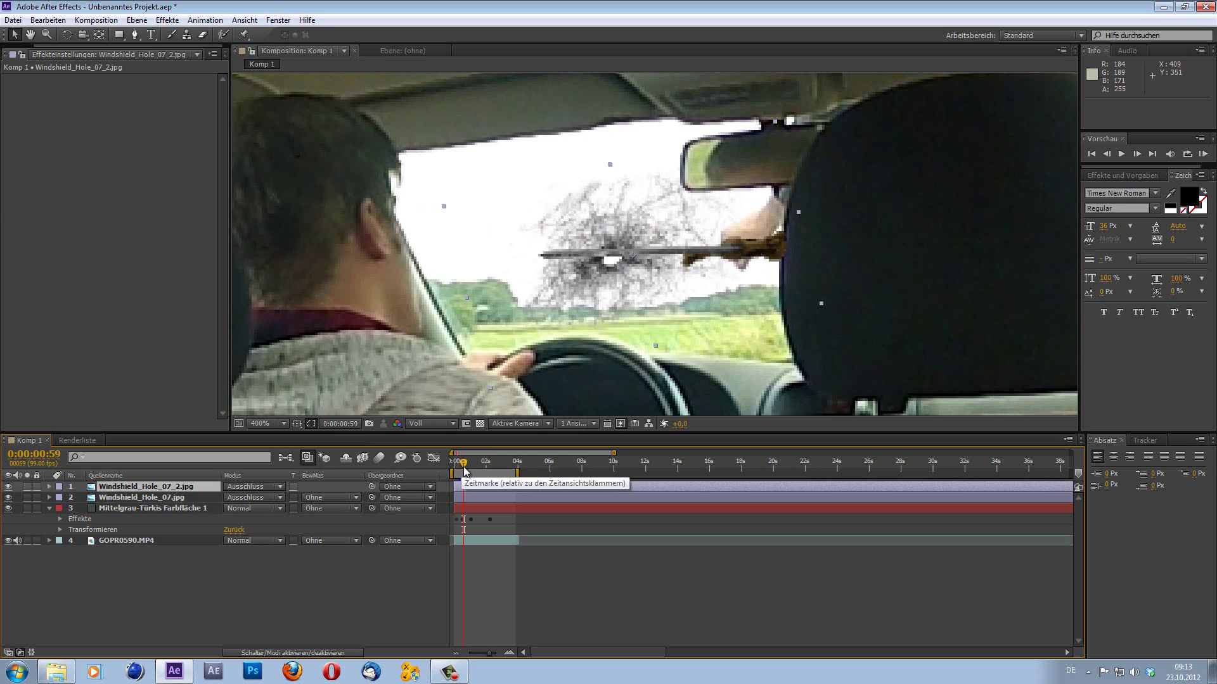
{"action": "left_click_drag", "start_coordinate": [464, 469], "coordinate": [470, 473]}
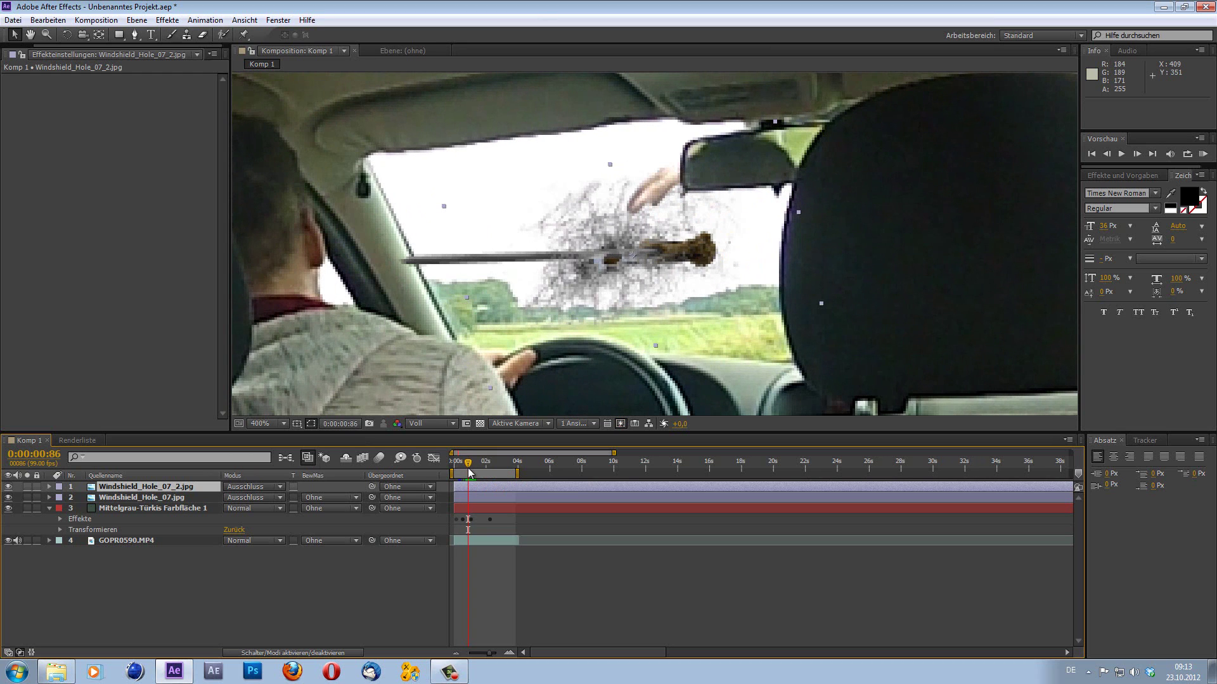
{"action": "left_click_drag", "start_coordinate": [471, 472], "coordinate": [471, 472]}
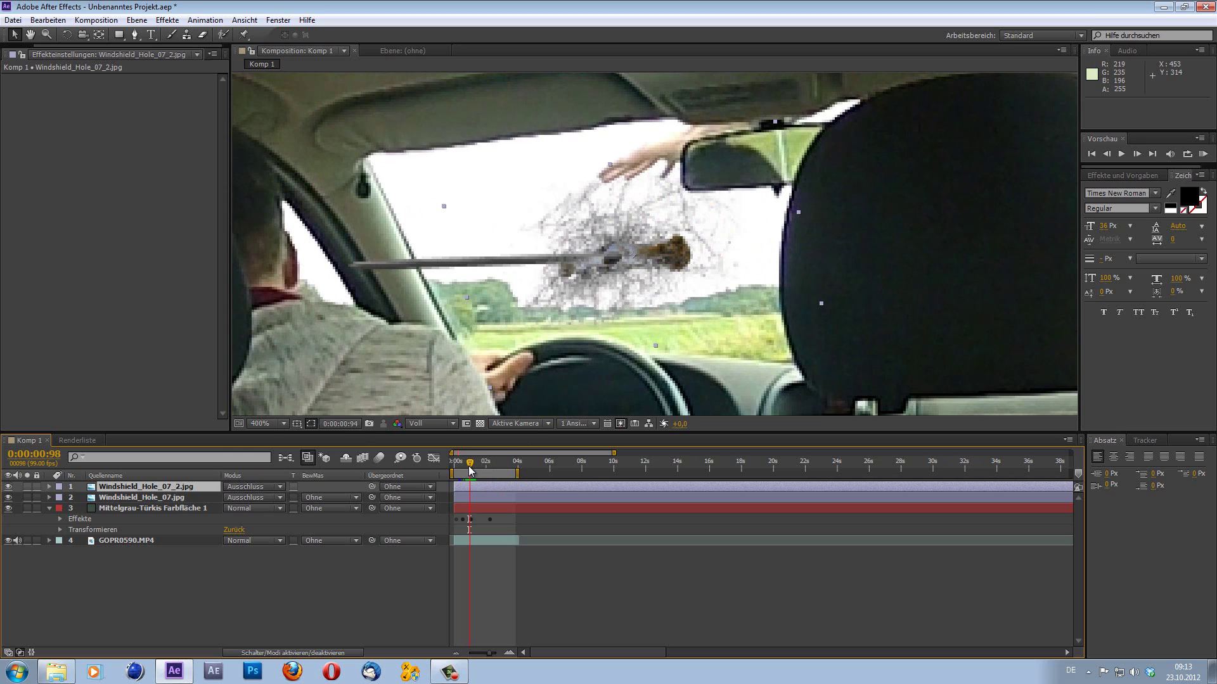
{"action": "left_click_drag", "start_coordinate": [469, 466], "coordinate": [467, 466]}
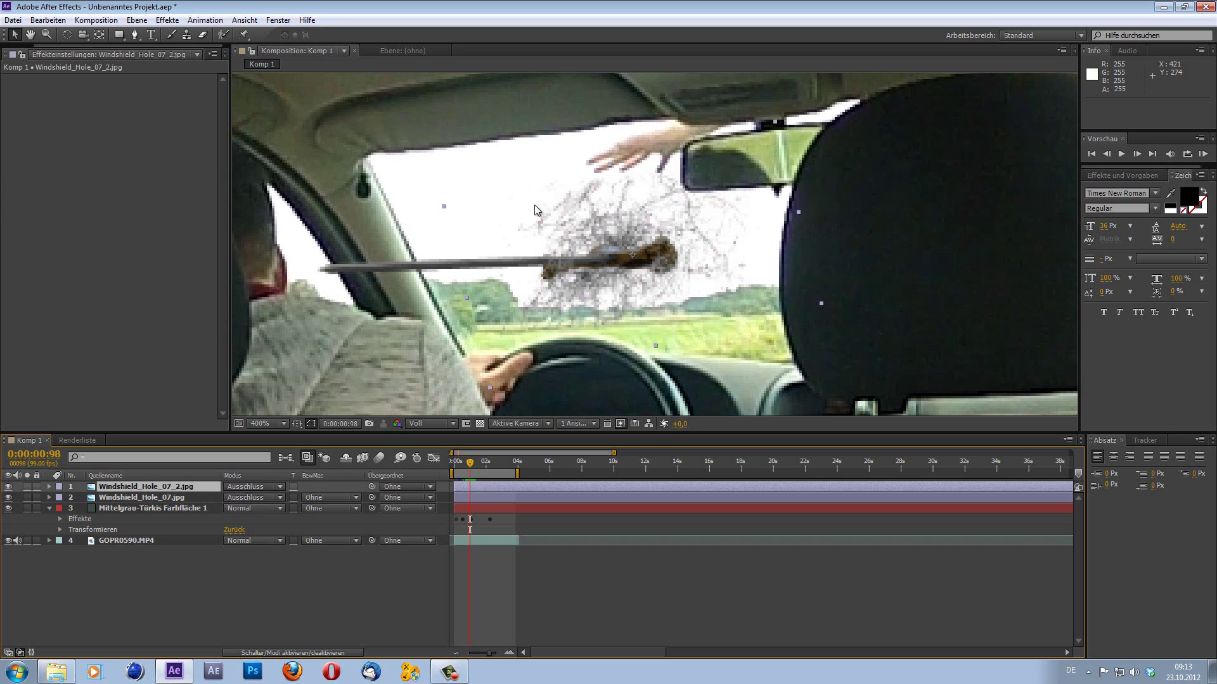
Step: Draw a closed four-point Pen mask around the rod on Windshield_Hole_07_2.jpg
{"action": "left_click", "coordinate": [135, 34]}
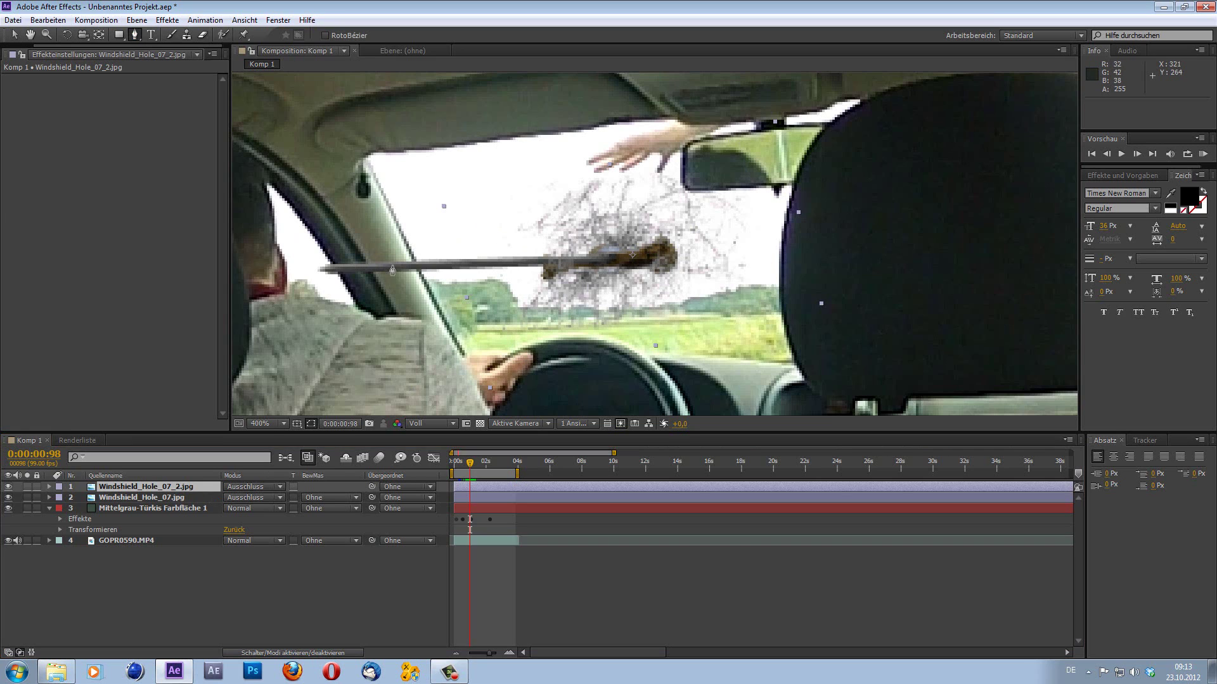
{"action": "left_click", "coordinate": [593, 271]}
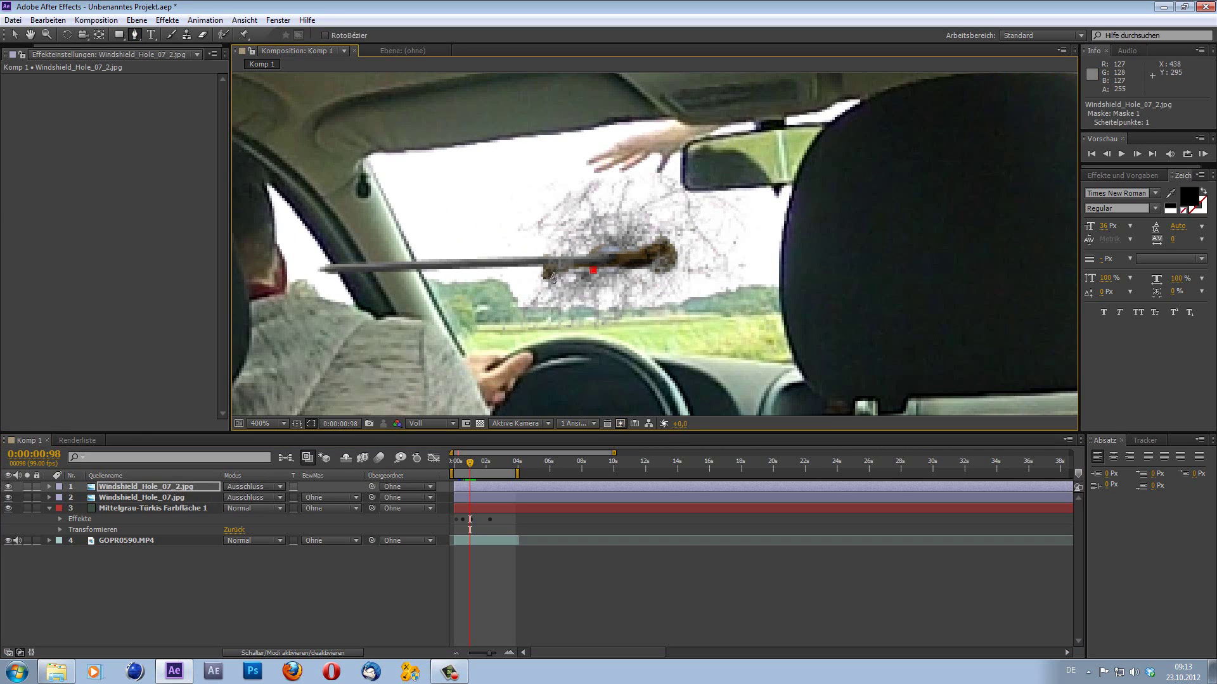
{"action": "left_click", "coordinate": [541, 275]}
{"action": "left_click", "coordinate": [545, 251]}
{"action": "left_click", "coordinate": [593, 271]}
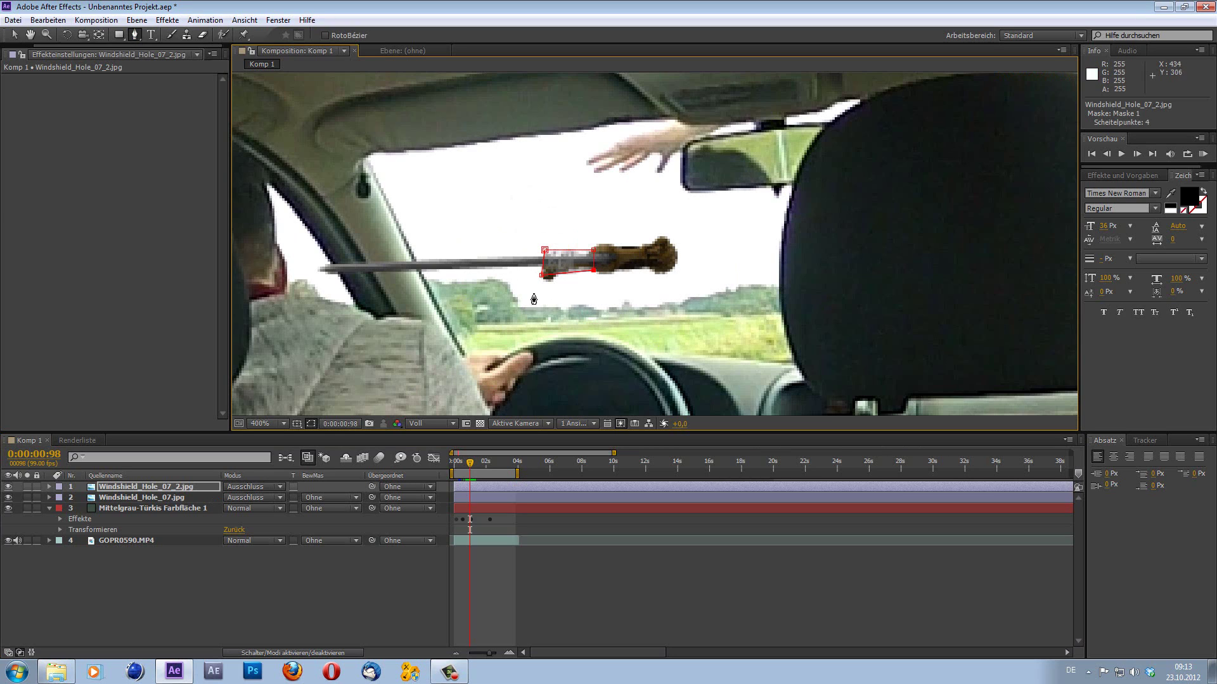
Step: Invert Maske 1 so cracks show outside it, and raise its lower-left vertex
{"action": "left_click", "coordinate": [50, 486]}
{"action": "left_click", "coordinate": [60, 498]}
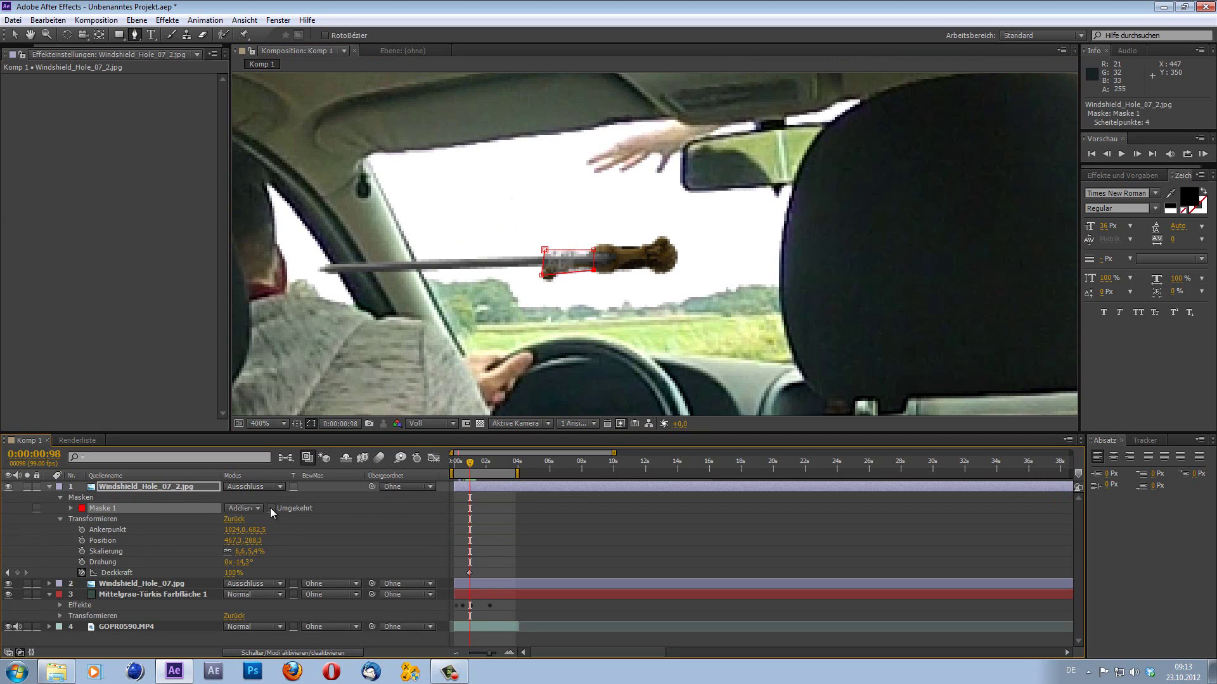
{"action": "left_click", "coordinate": [271, 508]}
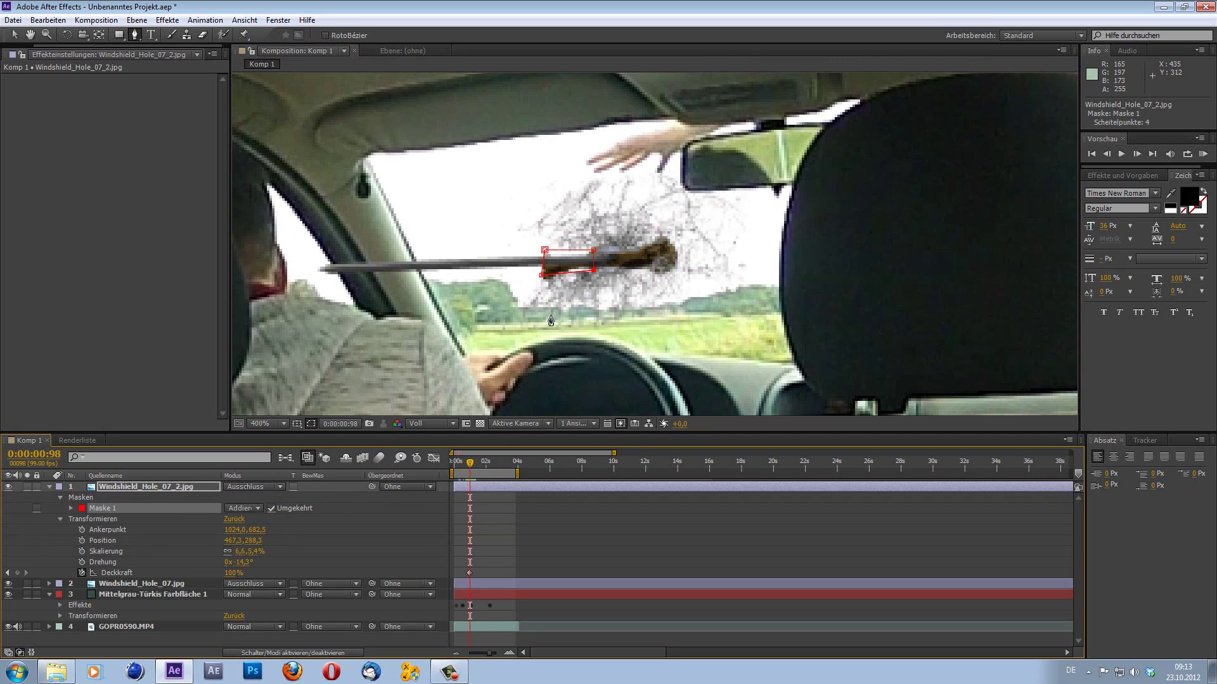
{"action": "key", "text": "v"}
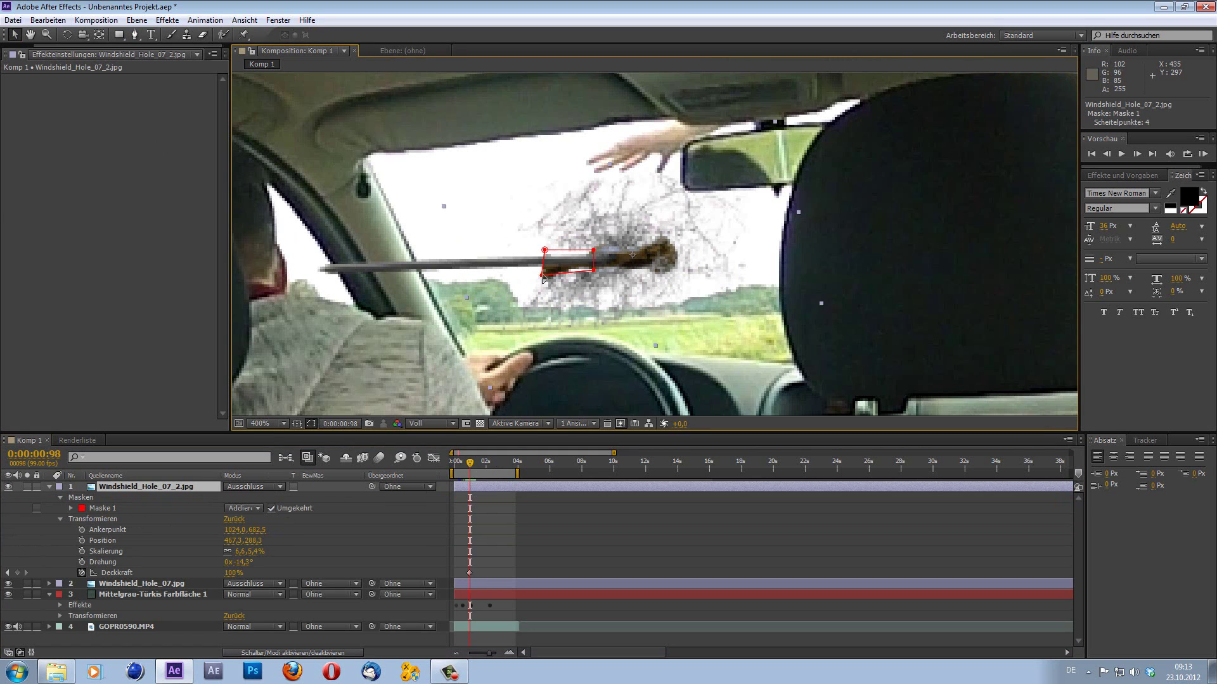
{"action": "mouse_move", "coordinate": [541, 275]}
{"action": "left_mouse_down"}
{"action": "mouse_move", "coordinate": [589, 254]}
{"action": "mouse_move", "coordinate": [540, 255]}
{"action": "left_mouse_up"}
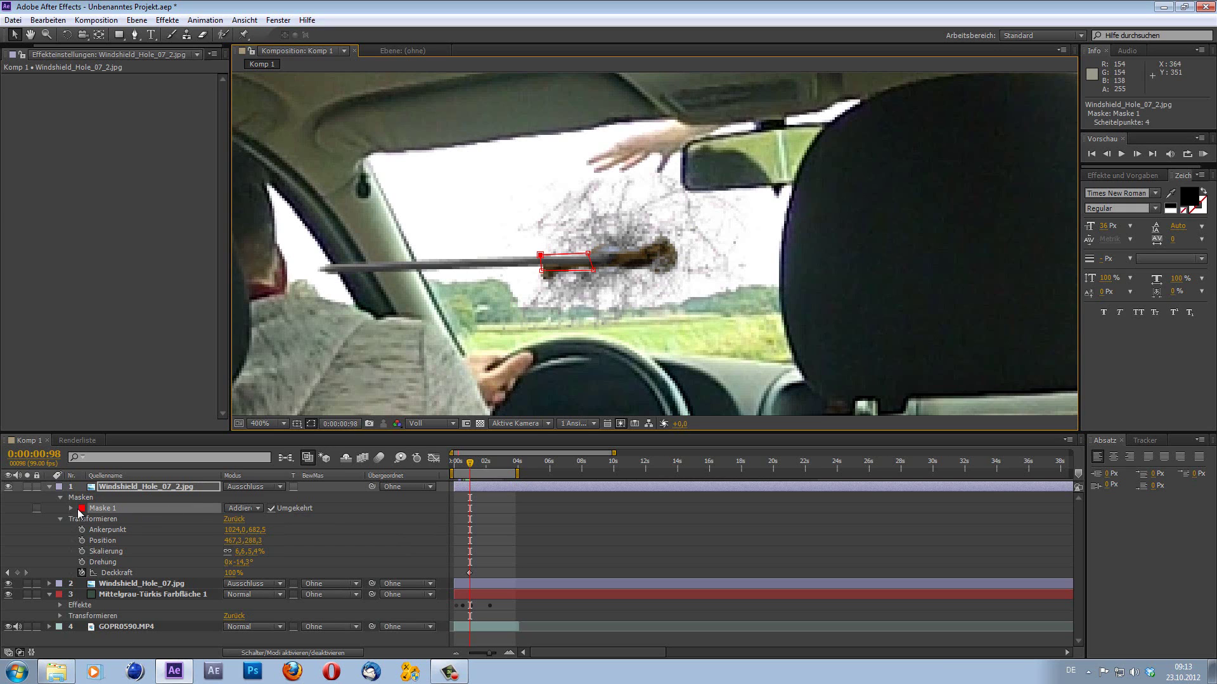
Step: Test different Mask Feather amounts, then set the feather back to 0 and scrub to check
{"action": "left_click", "coordinate": [71, 508]}
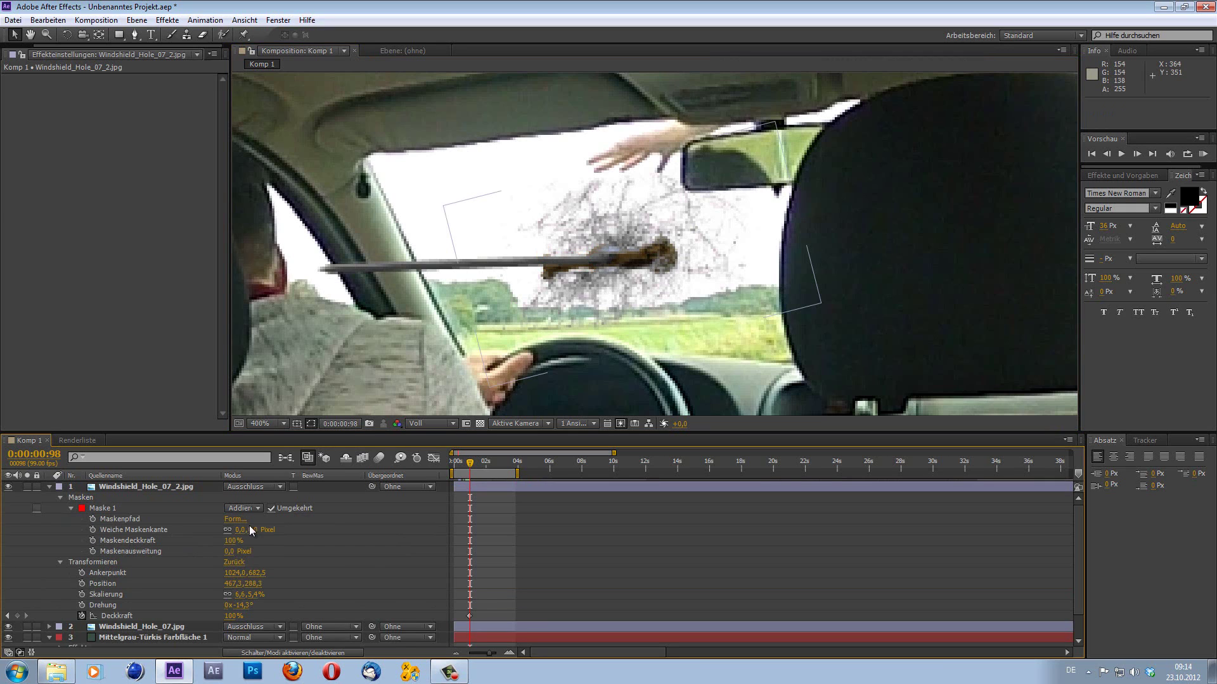
{"action": "left_click_drag", "start_coordinate": [252, 530], "coordinate": [352, 539]}
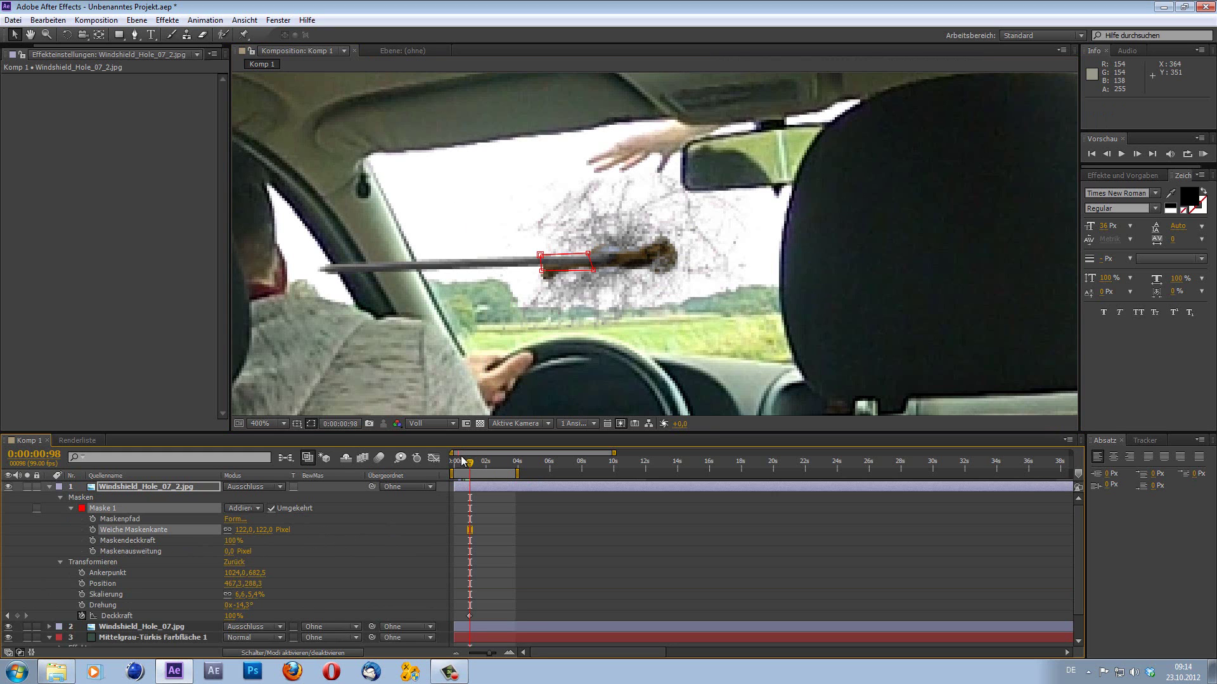
{"action": "left_click_drag", "start_coordinate": [469, 462], "coordinate": [466, 473]}
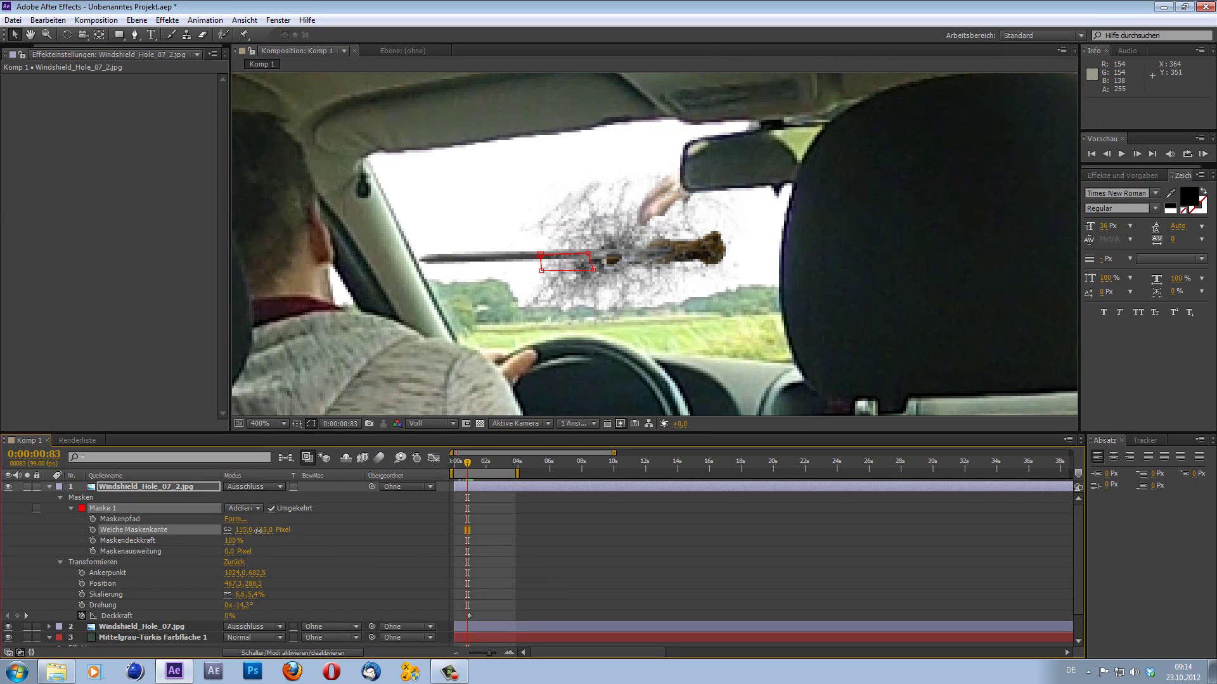
{"action": "mouse_move", "coordinate": [258, 531]}
{"action": "left_mouse_down"}
{"action": "mouse_move", "coordinate": [156, 540]}
{"action": "mouse_move", "coordinate": [183, 540]}
{"action": "left_mouse_up"}
{"action": "left_click_drag", "start_coordinate": [405, 530], "coordinate": [950, 524]}
{"action": "left_click", "coordinate": [320, 547]}
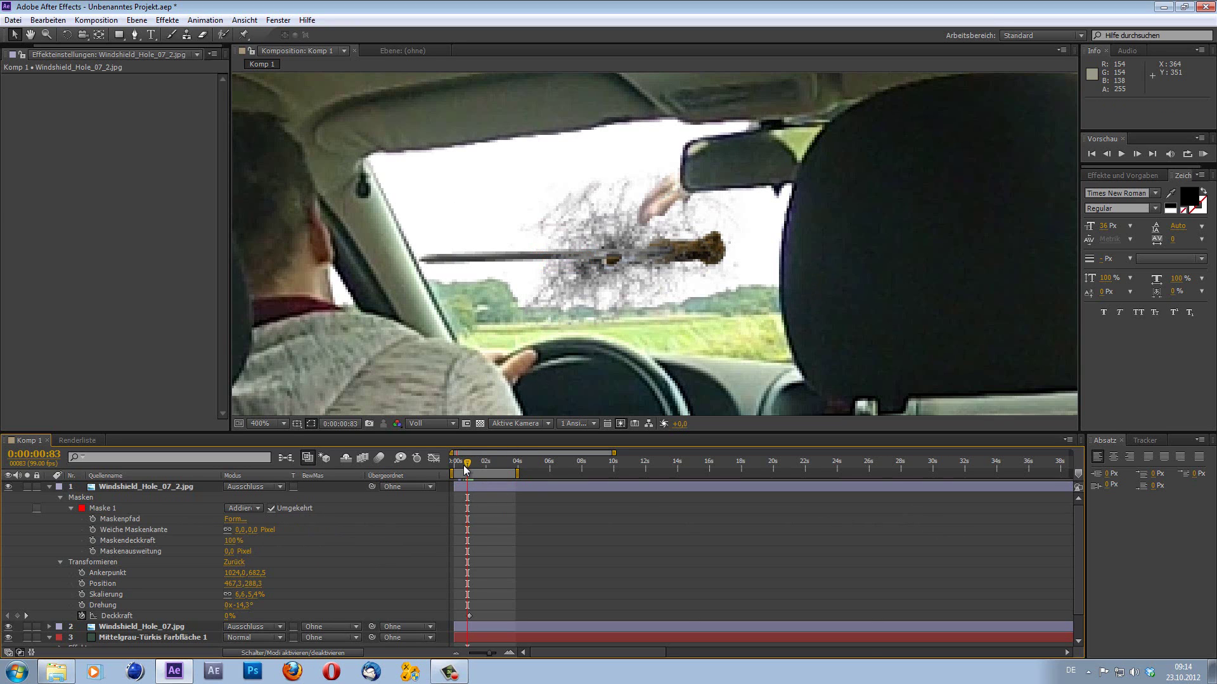
{"action": "left_click_drag", "start_coordinate": [466, 469], "coordinate": [470, 470]}
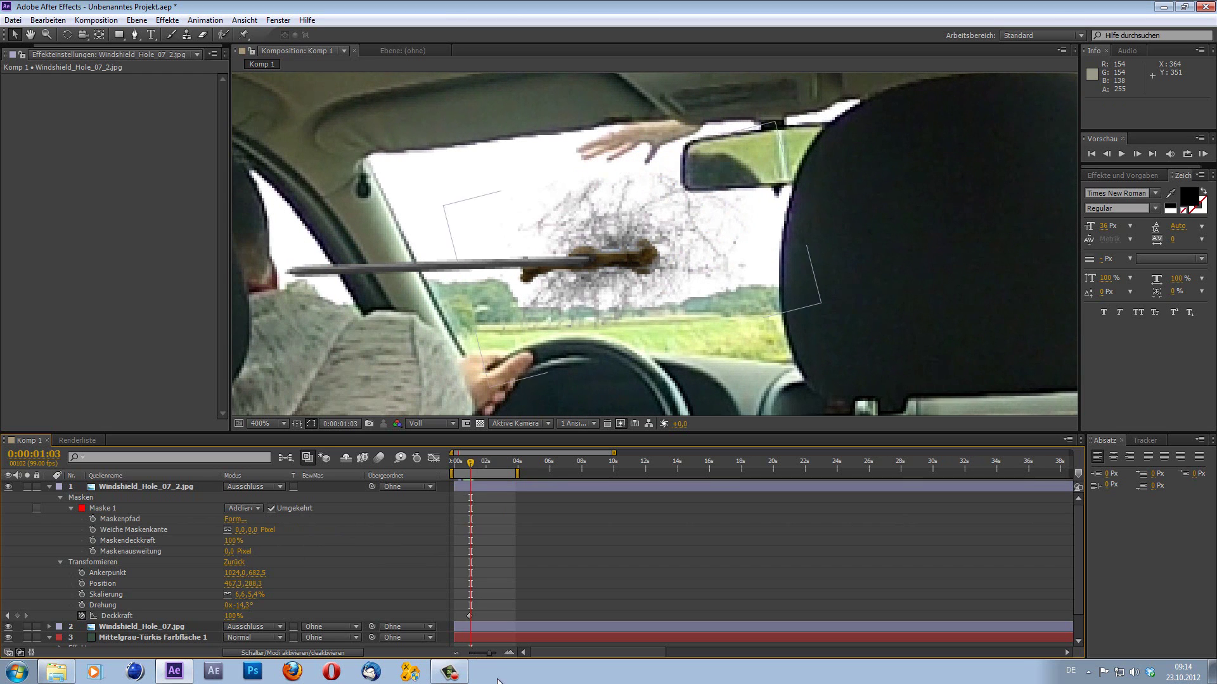
Step: Zoom the timeline in to single frames and set the first Mask Path keyframe at frame 97
{"action": "left_click_drag", "start_coordinate": [491, 653], "coordinate": [496, 655]}
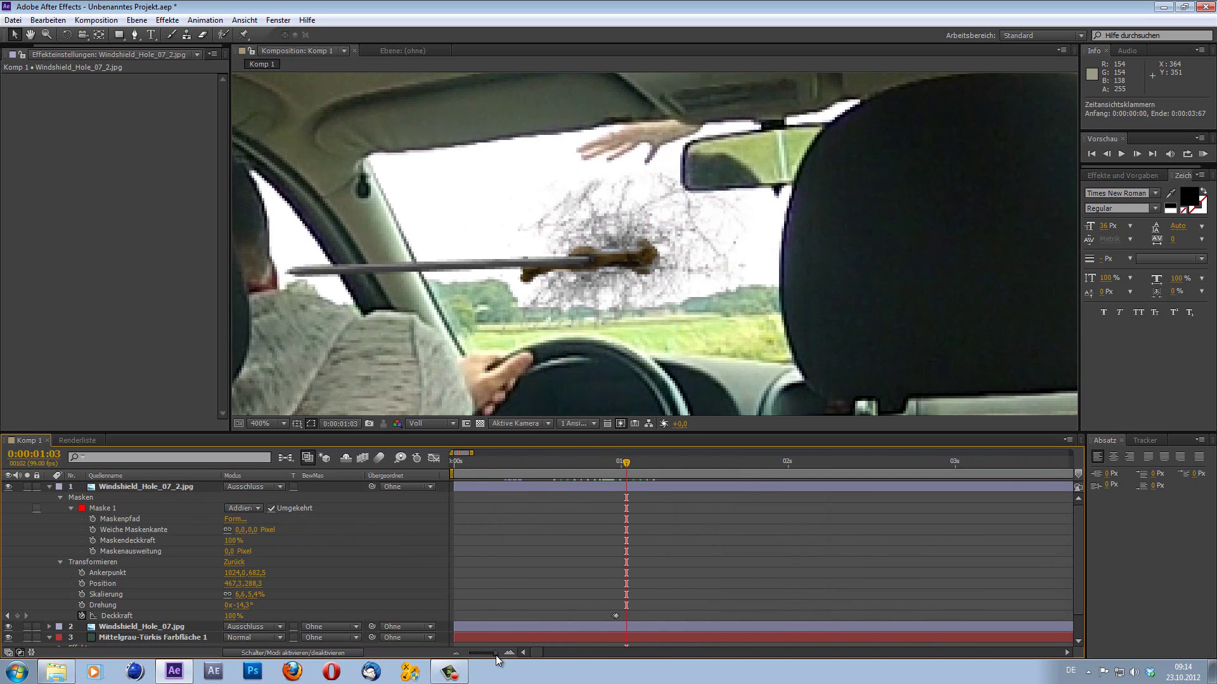
{"action": "left_click_drag", "start_coordinate": [662, 461], "coordinate": [574, 473]}
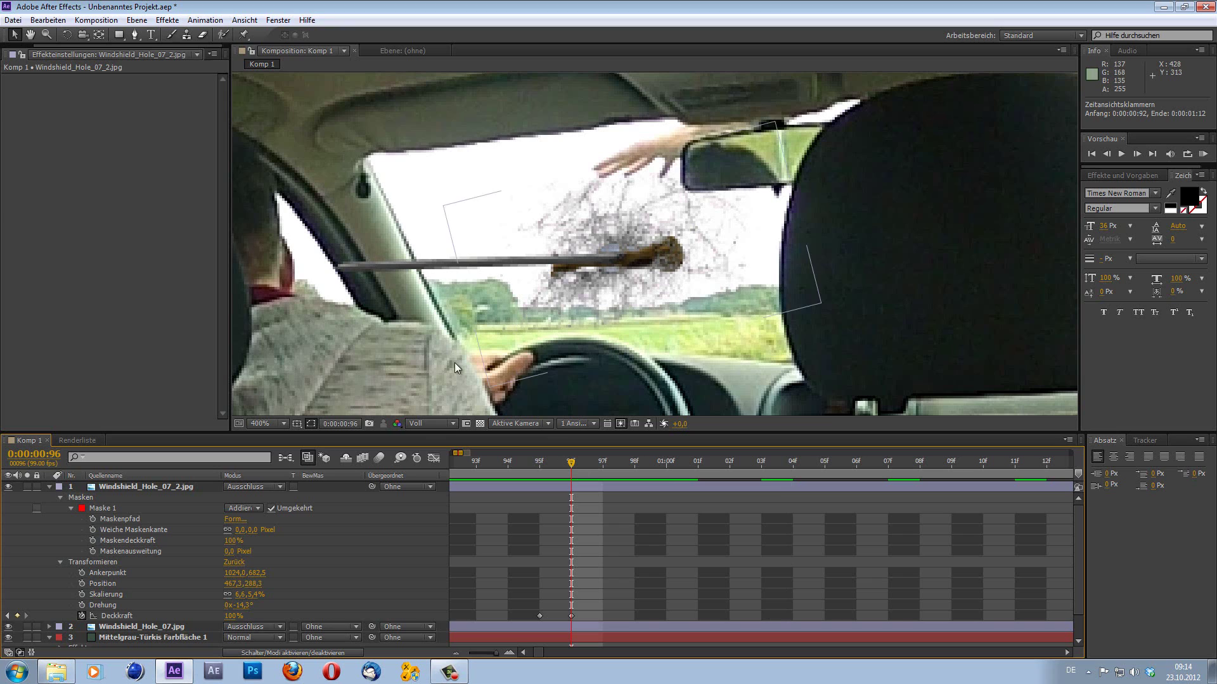
{"action": "left_click", "coordinate": [93, 519]}
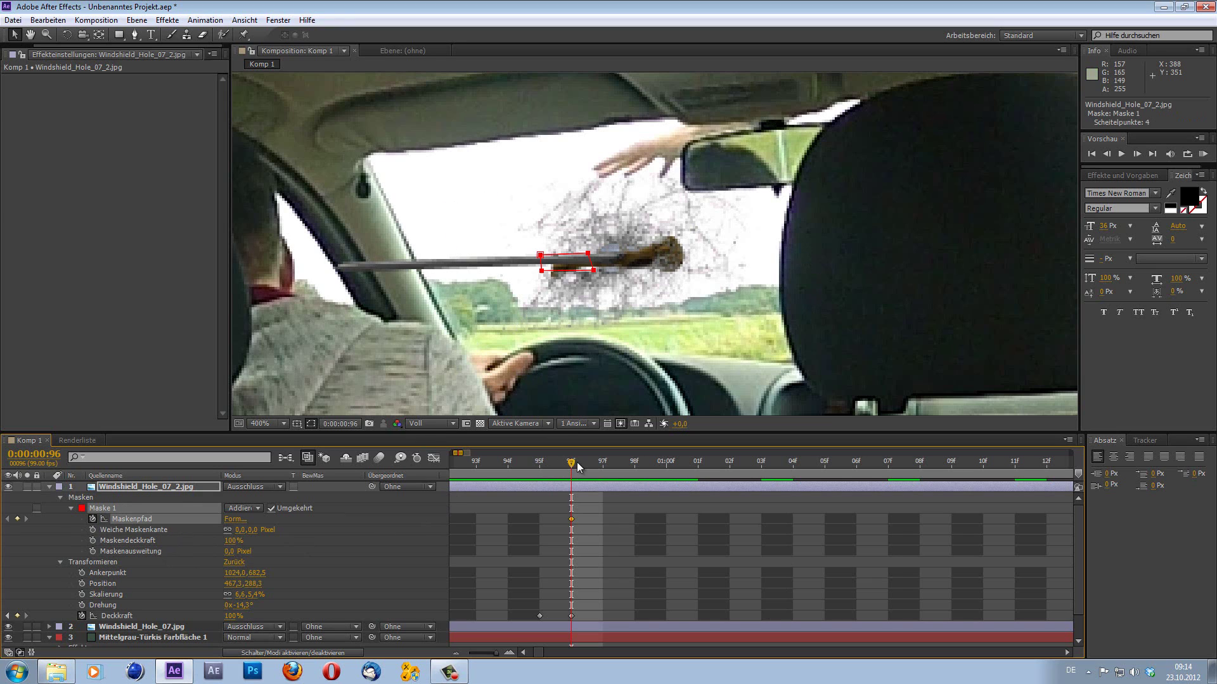
{"action": "left_click_drag", "start_coordinate": [576, 462], "coordinate": [1047, 479]}
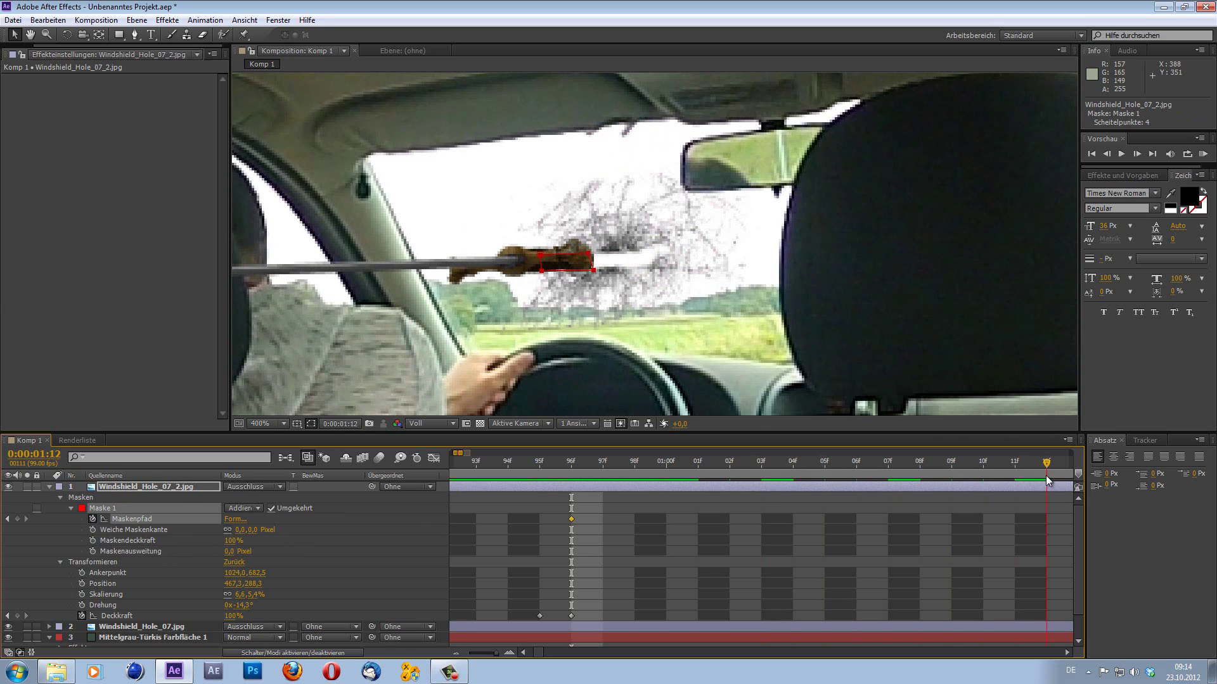
{"action": "left_click", "coordinate": [1068, 652]}
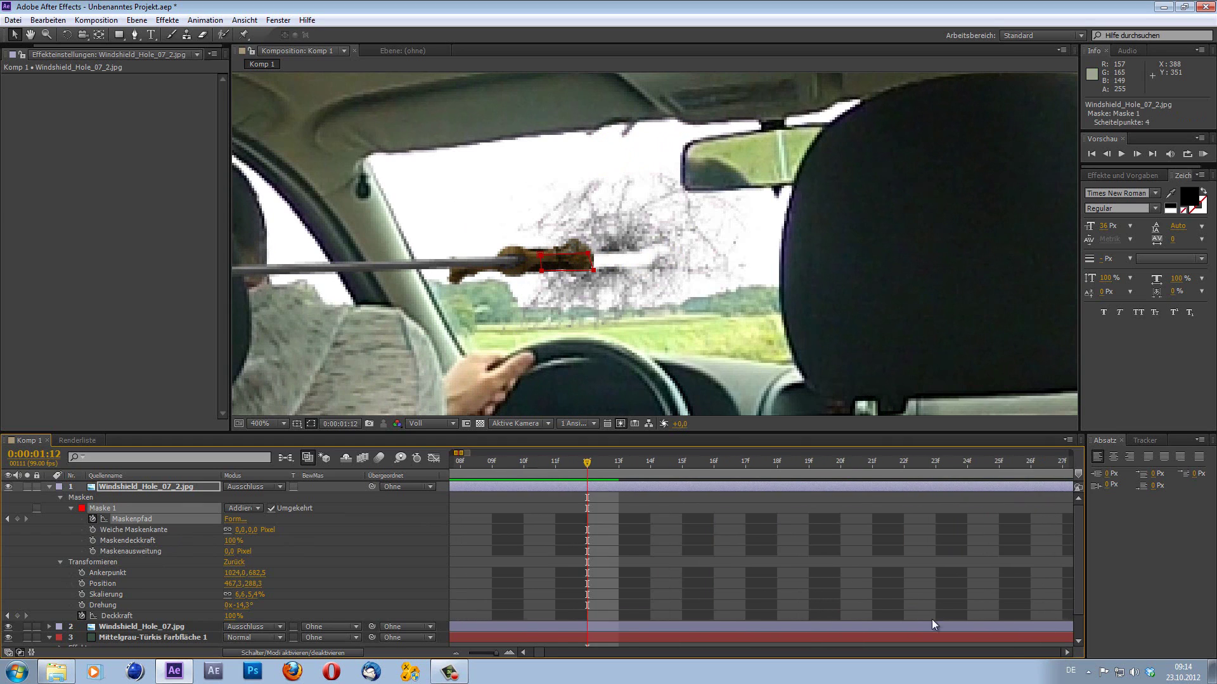
Step: At frames 13, 16 and 18, pull the mask vertices in to shrink the mask around the rod tip
{"action": "left_click", "coordinate": [562, 464]}
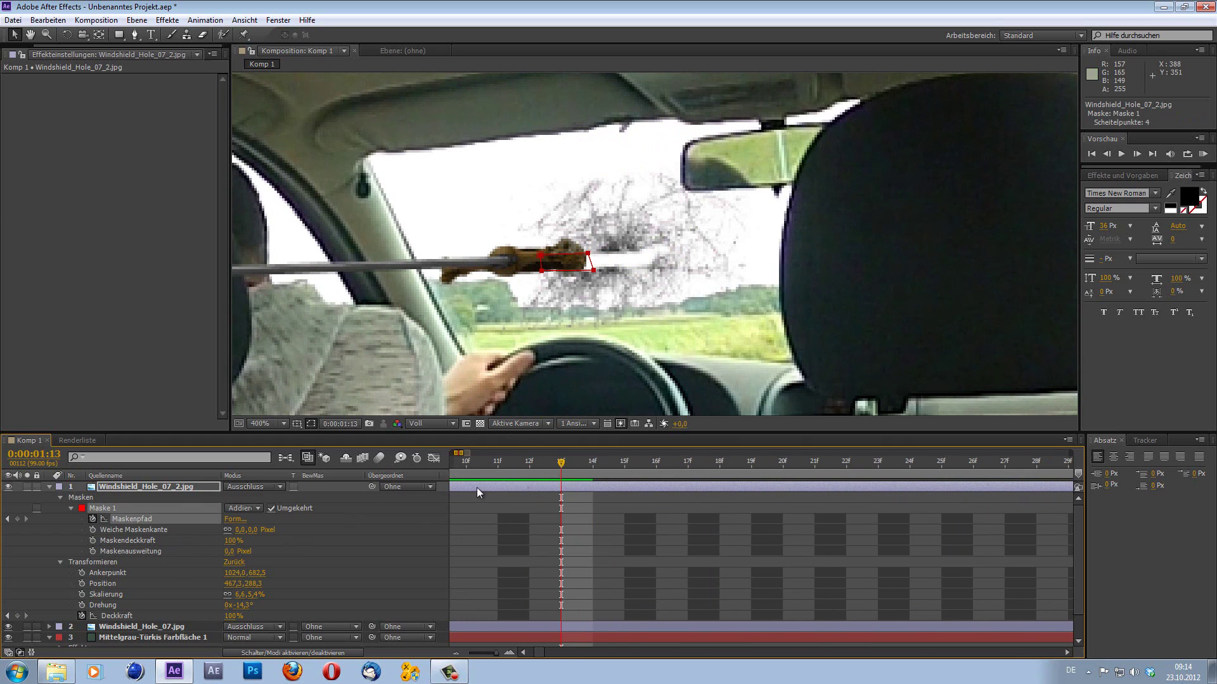
{"action": "left_click", "coordinate": [527, 465]}
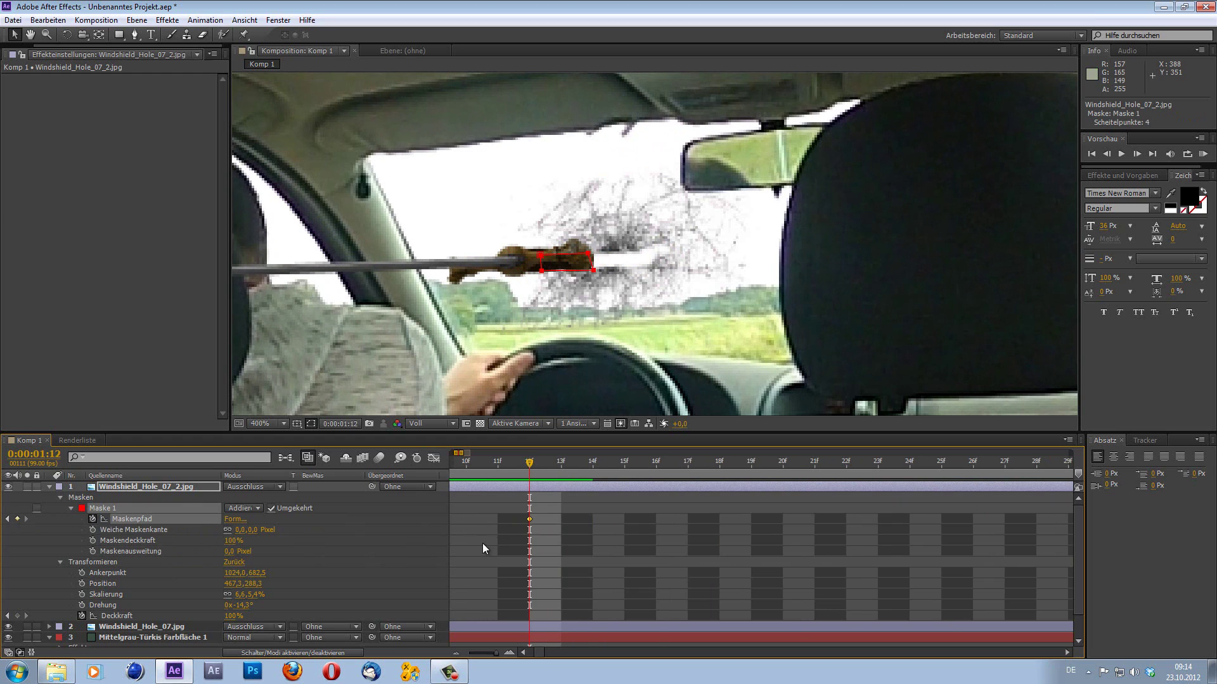
{"action": "left_click", "coordinate": [561, 463]}
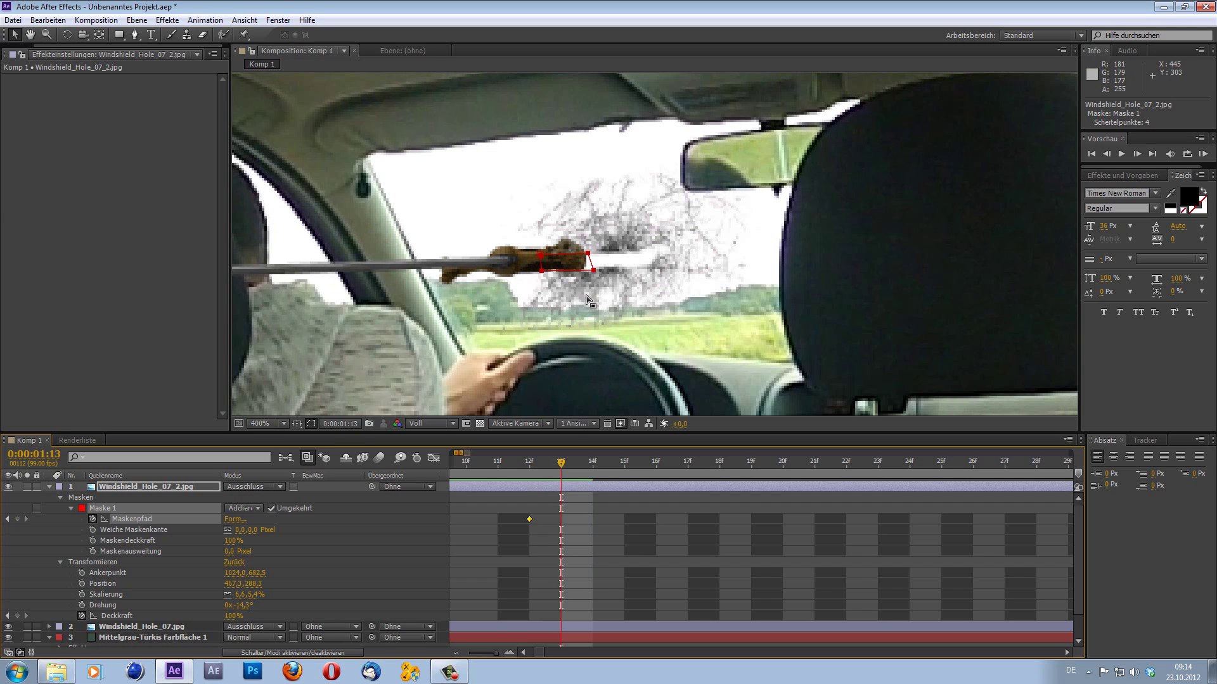
{"action": "left_click", "coordinate": [598, 271]}
{"action": "left_click_drag", "start_coordinate": [593, 271], "coordinate": [584, 270]}
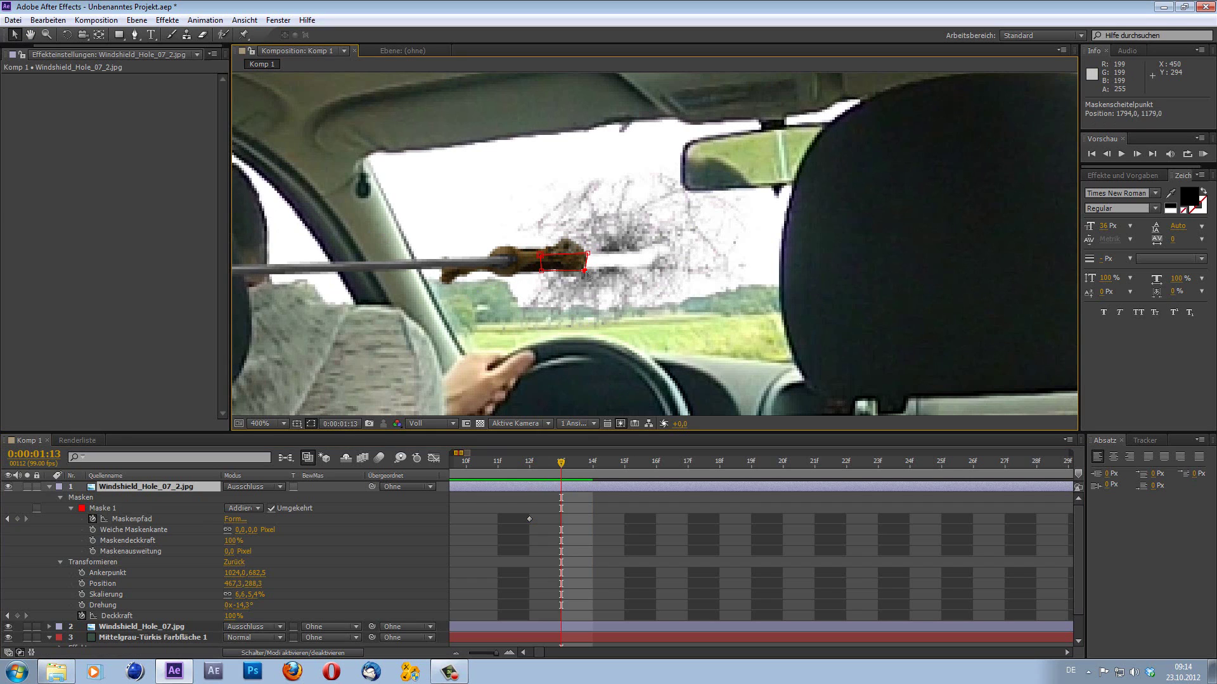
{"action": "left_click_drag", "start_coordinate": [596, 465], "coordinate": [647, 462]}
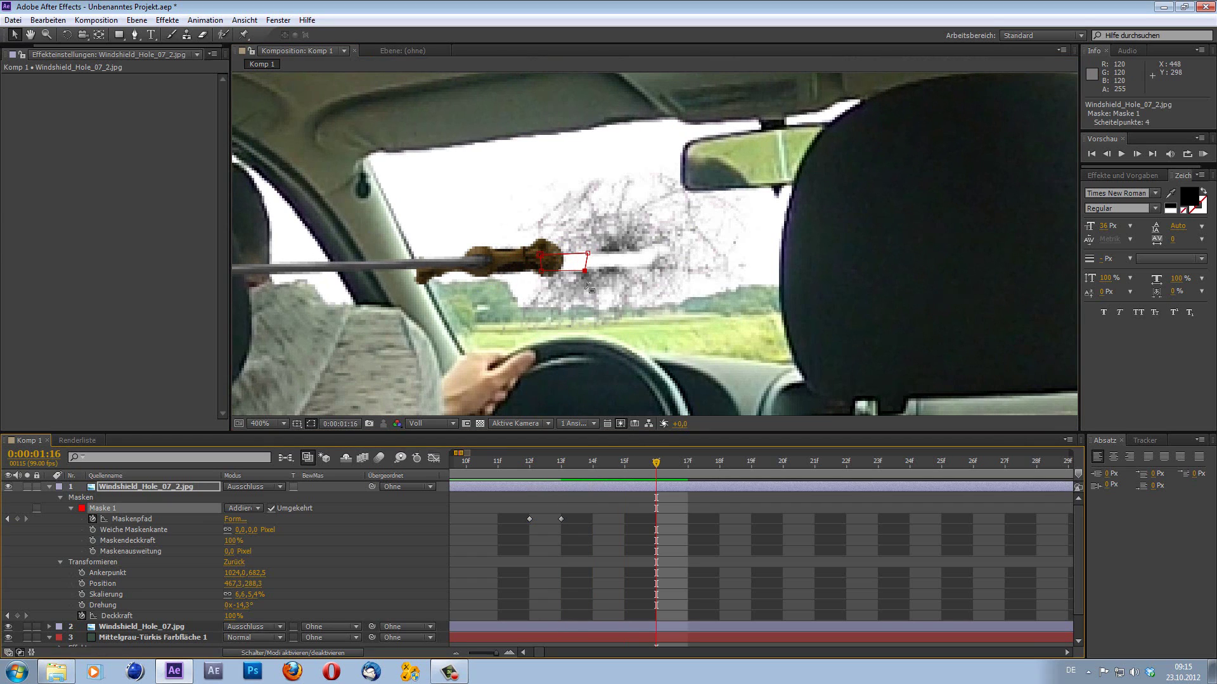
{"action": "left_click_drag", "start_coordinate": [584, 271], "coordinate": [567, 254]}
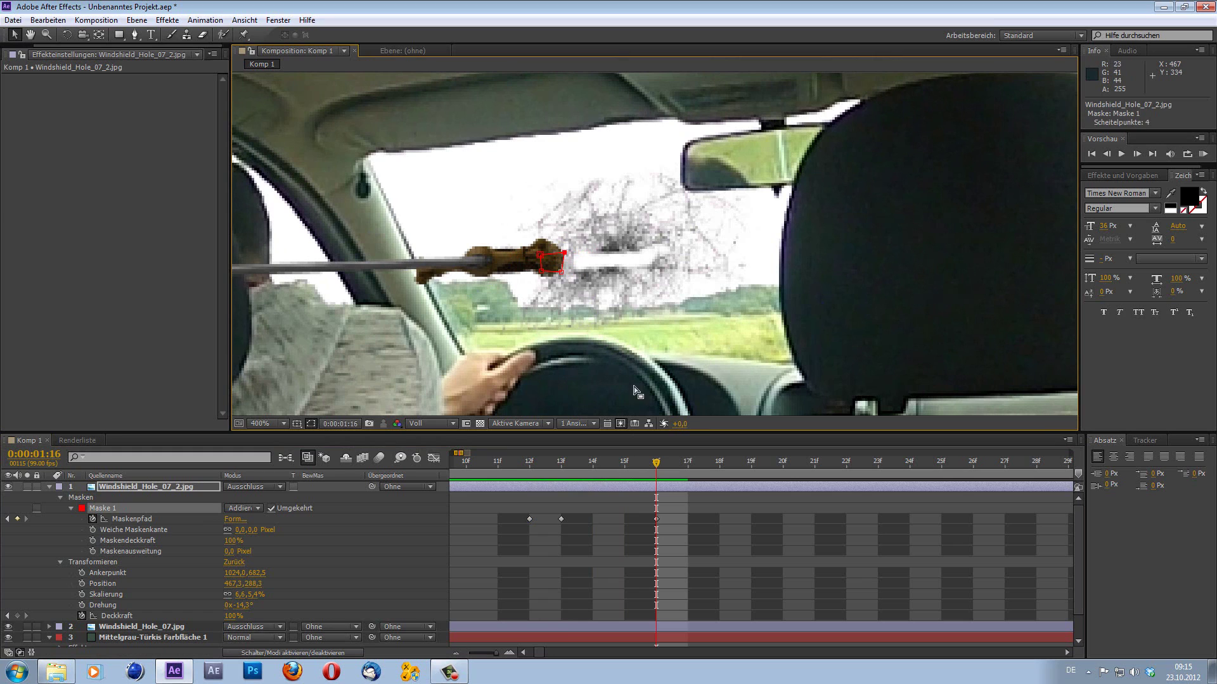
{"action": "left_click_drag", "start_coordinate": [697, 464], "coordinate": [722, 463]}
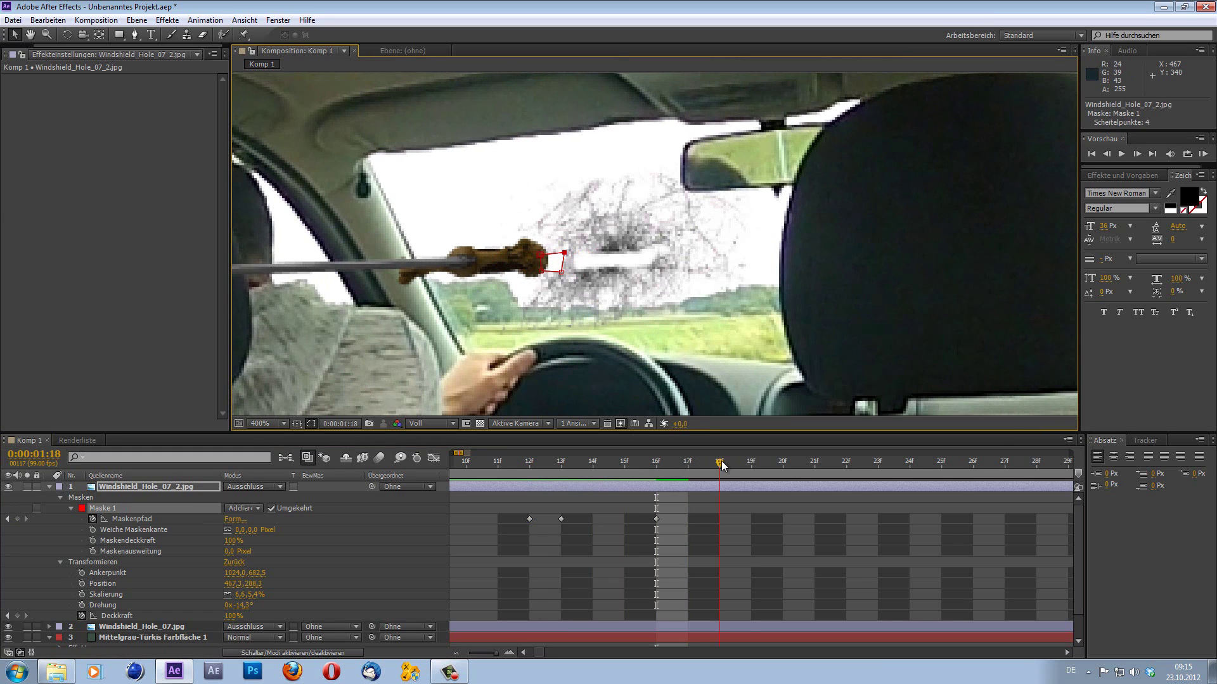
{"action": "mouse_move", "coordinate": [561, 272]}
{"action": "left_mouse_down"}
{"action": "mouse_move", "coordinate": [547, 269]}
{"action": "mouse_move", "coordinate": [548, 254]}
{"action": "left_mouse_up"}
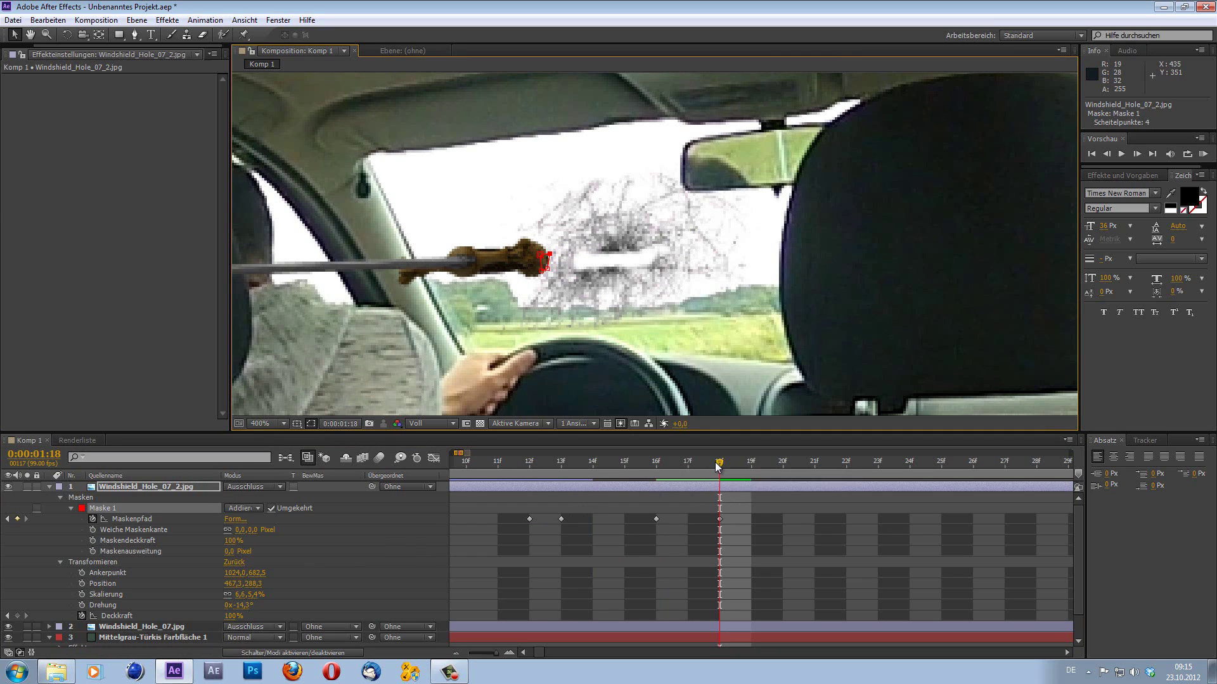
Step: At frame 19, move the whole mask clear of the rod and review the animation
{"action": "left_click", "coordinate": [752, 465]}
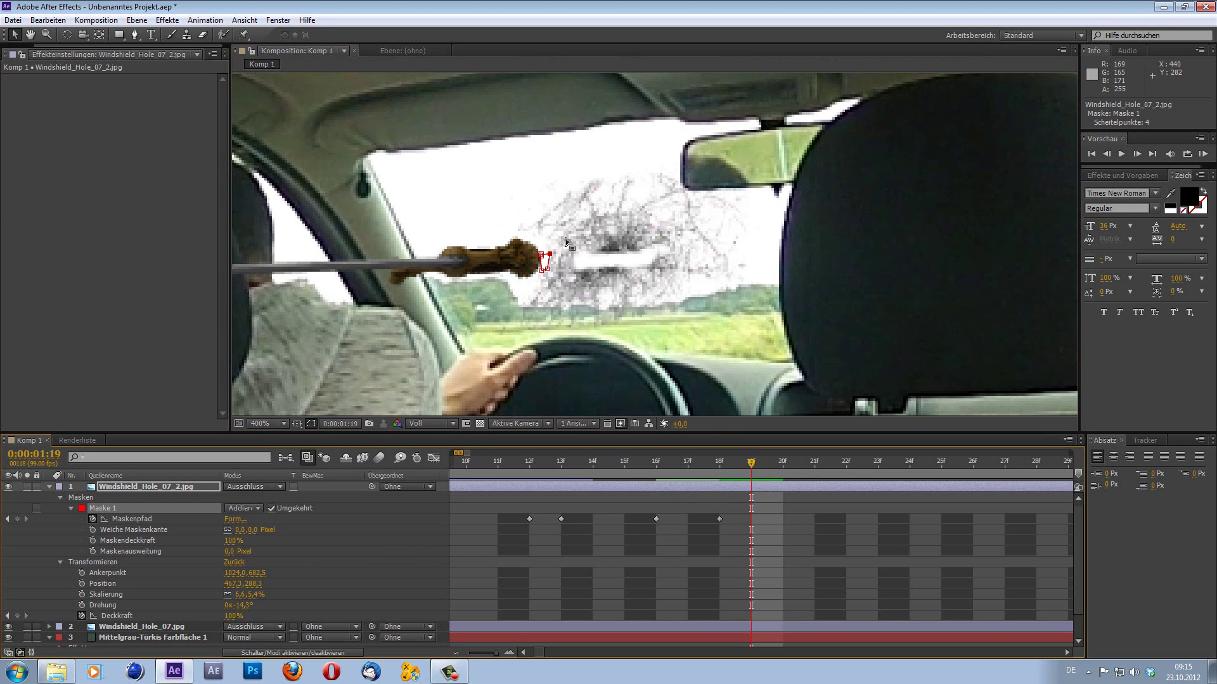
{"action": "left_click", "coordinate": [549, 262]}
{"action": "left_click_drag", "start_coordinate": [549, 261], "coordinate": [489, 199]}
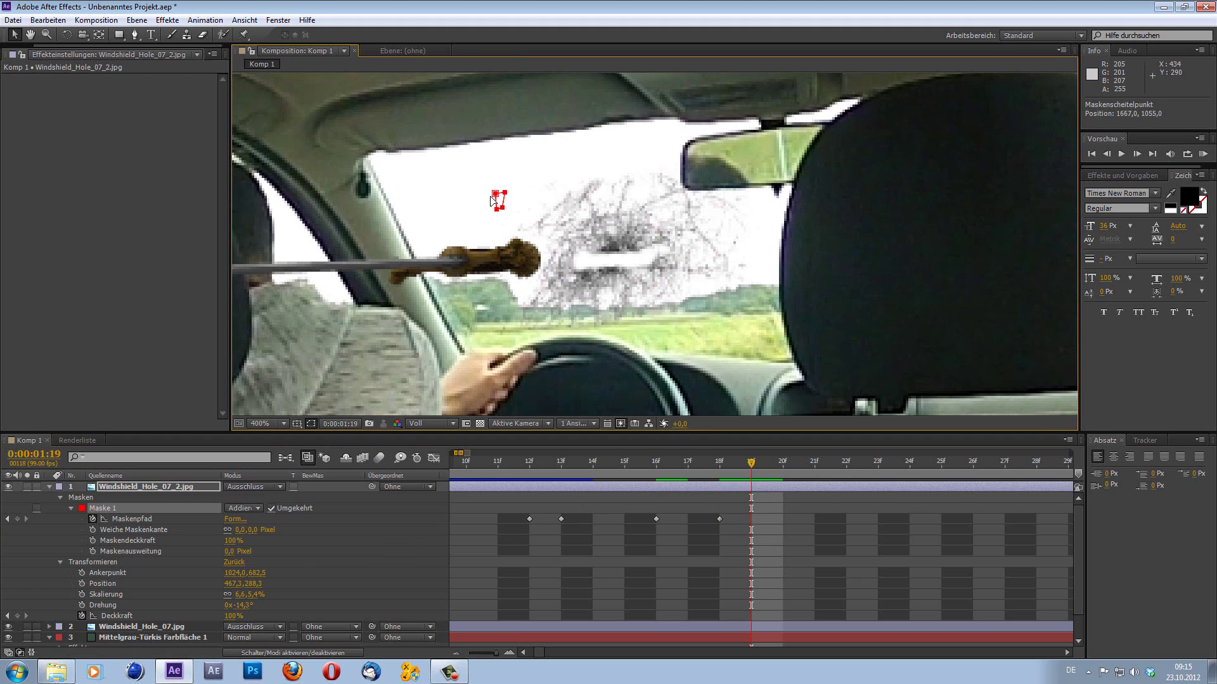
{"action": "mouse_move", "coordinate": [745, 470]}
{"action": "left_mouse_down"}
{"action": "mouse_move", "coordinate": [585, 499]}
{"action": "mouse_move", "coordinate": [785, 481]}
{"action": "left_mouse_up"}
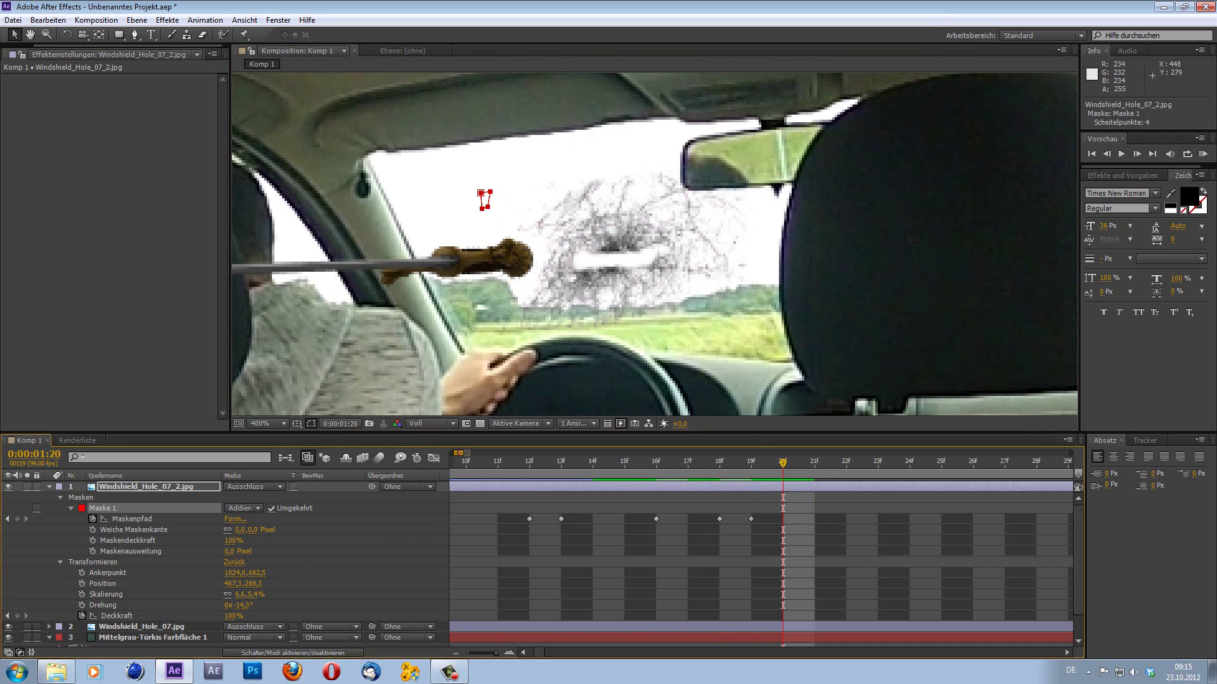
{"action": "scroll", "coordinate": [641, 343], "scroll_direction": "down", "scroll_amount": 2}
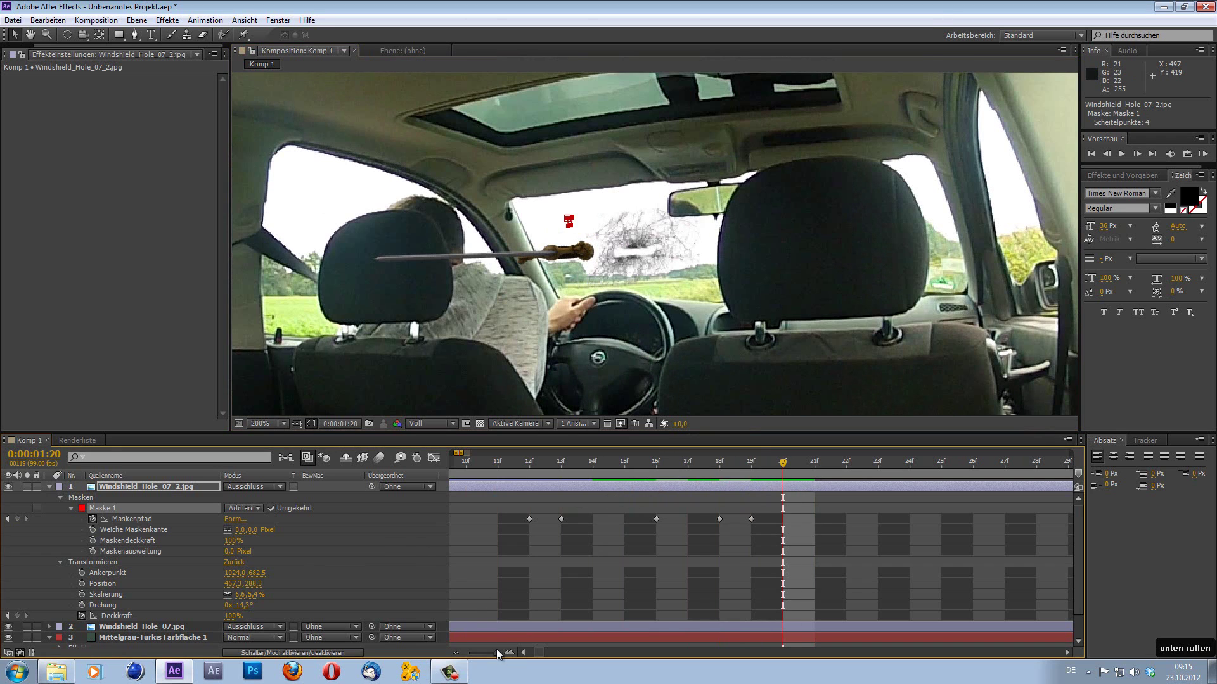
Step: Zoom the timeline out and scale Windshield_Hole_07_2.jpg down to 6.4, 5.4% in the viewer
{"action": "left_click_drag", "start_coordinate": [496, 651], "coordinate": [493, 646]}
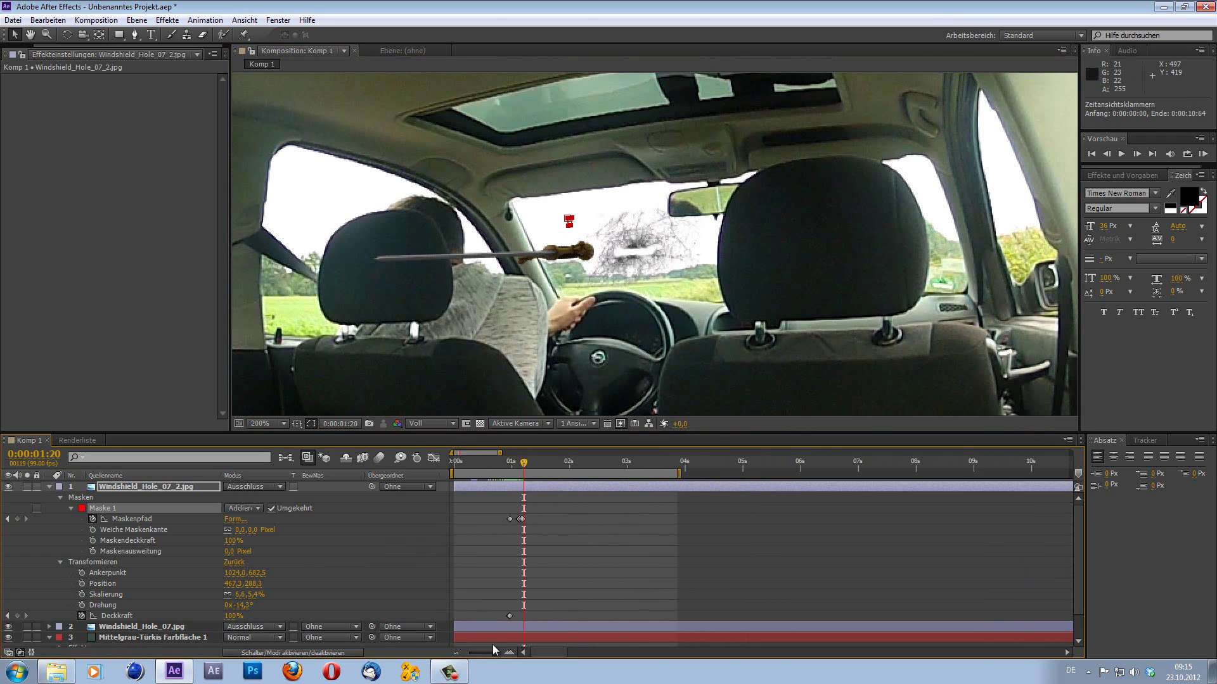
{"action": "left_click_drag", "start_coordinate": [508, 465], "coordinate": [519, 468]}
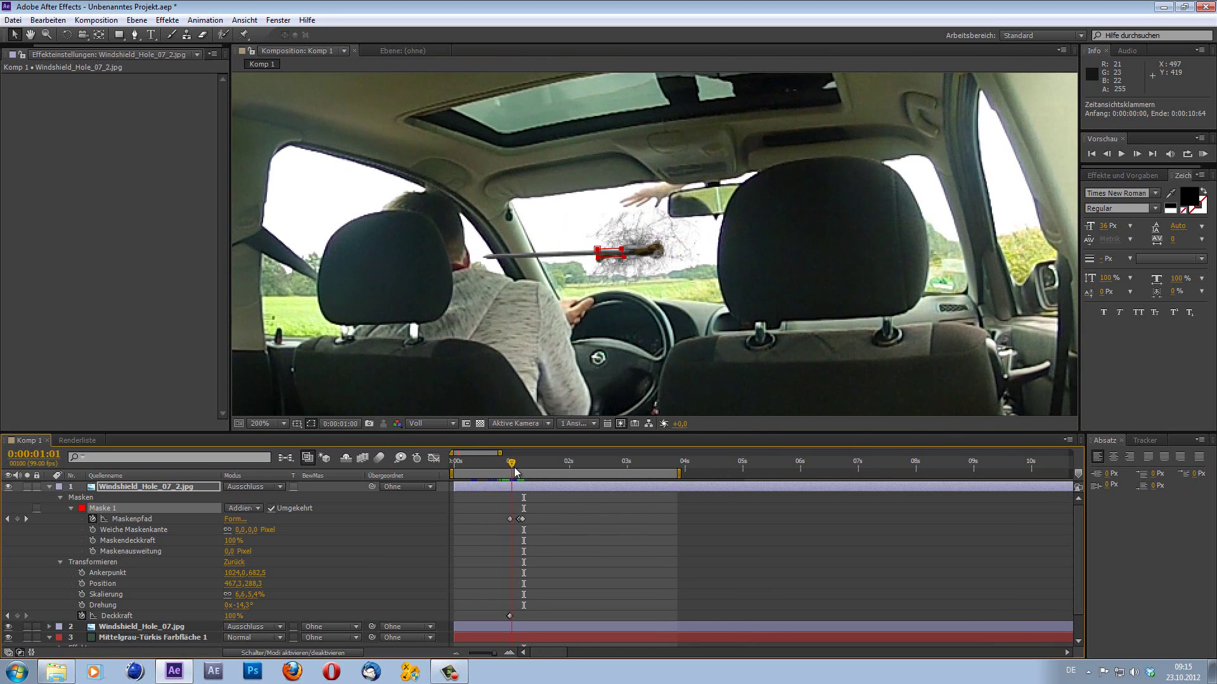
{"action": "left_click", "coordinate": [311, 423]}
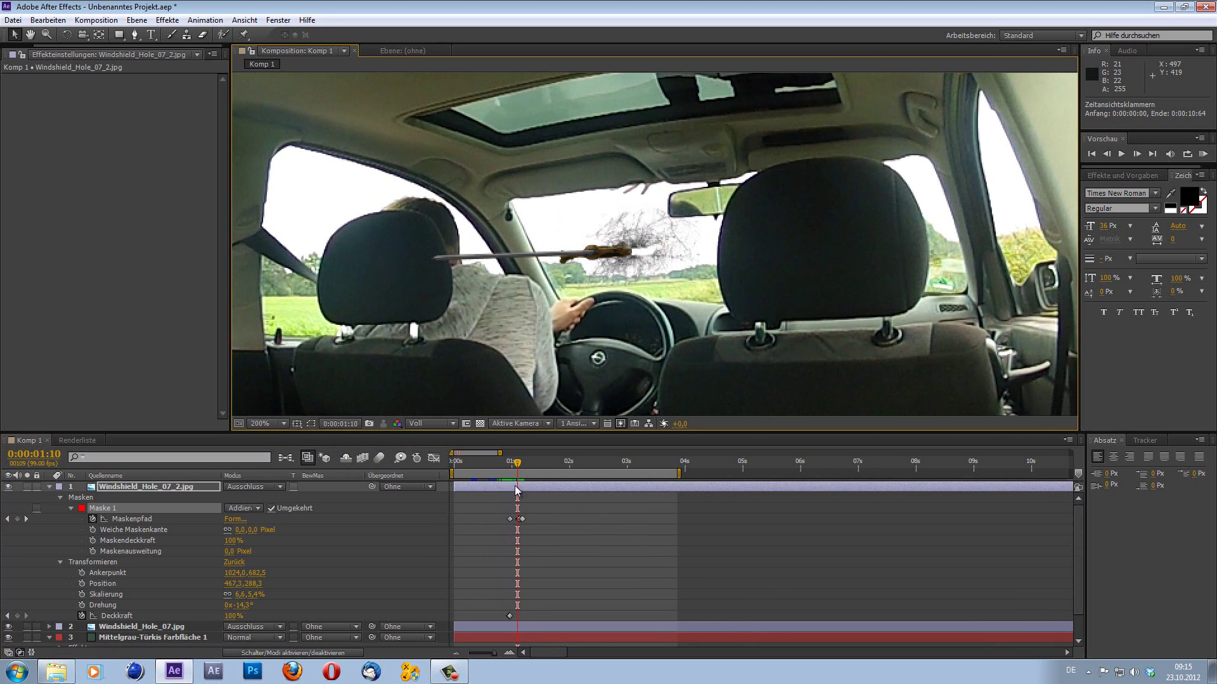
{"action": "left_click_drag", "start_coordinate": [508, 463], "coordinate": [511, 473]}
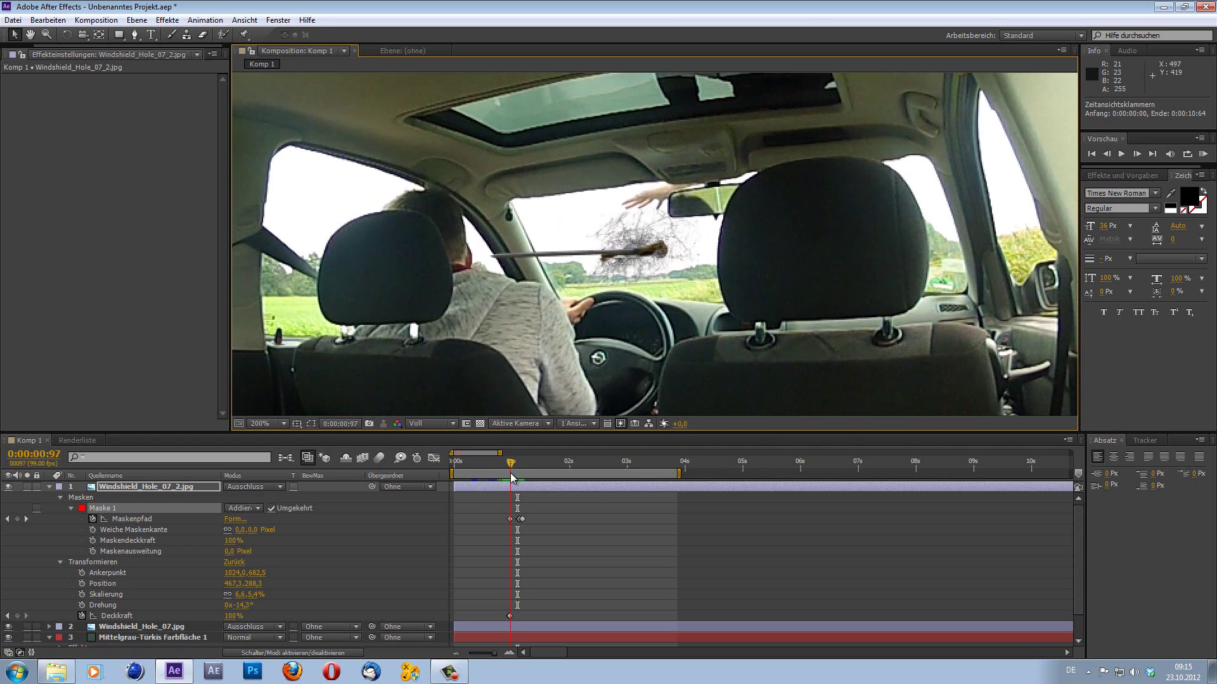
{"action": "left_click", "coordinate": [157, 487]}
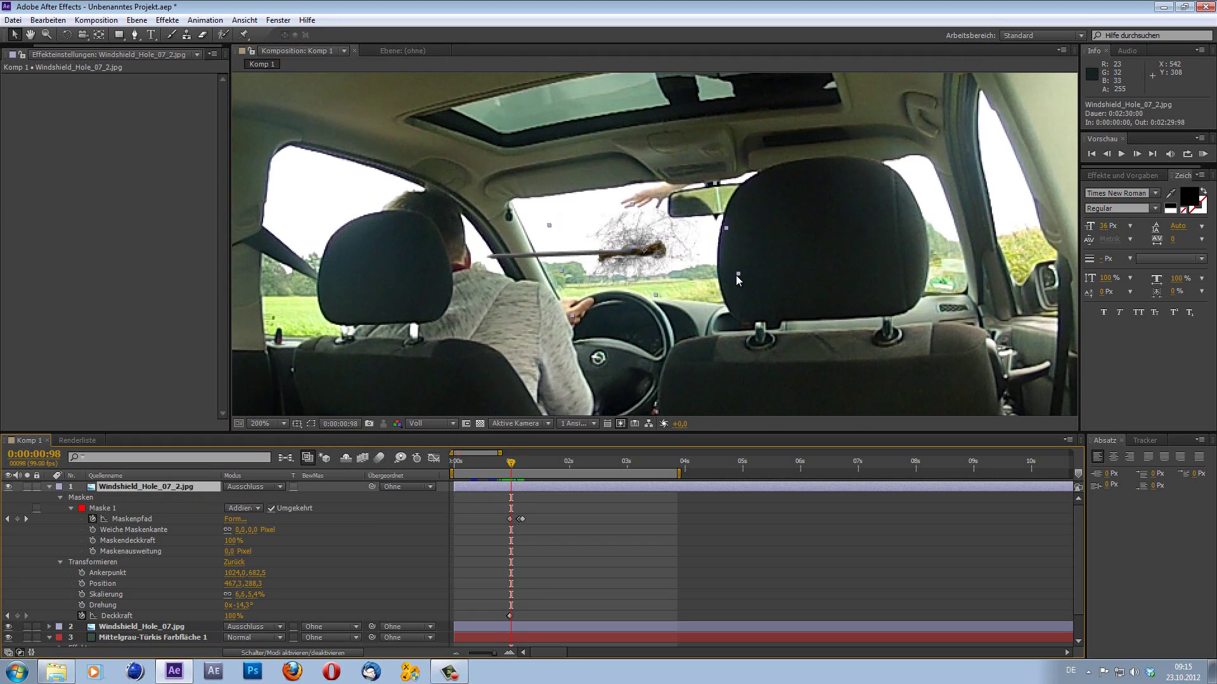
{"action": "left_click_drag", "start_coordinate": [736, 276], "coordinate": [736, 275]}
Step: Inspect the Windshield_Hole_07.jpg layer's properties and switch the layer column to layer names
{"action": "left_click_drag", "start_coordinate": [513, 467], "coordinate": [514, 472]}
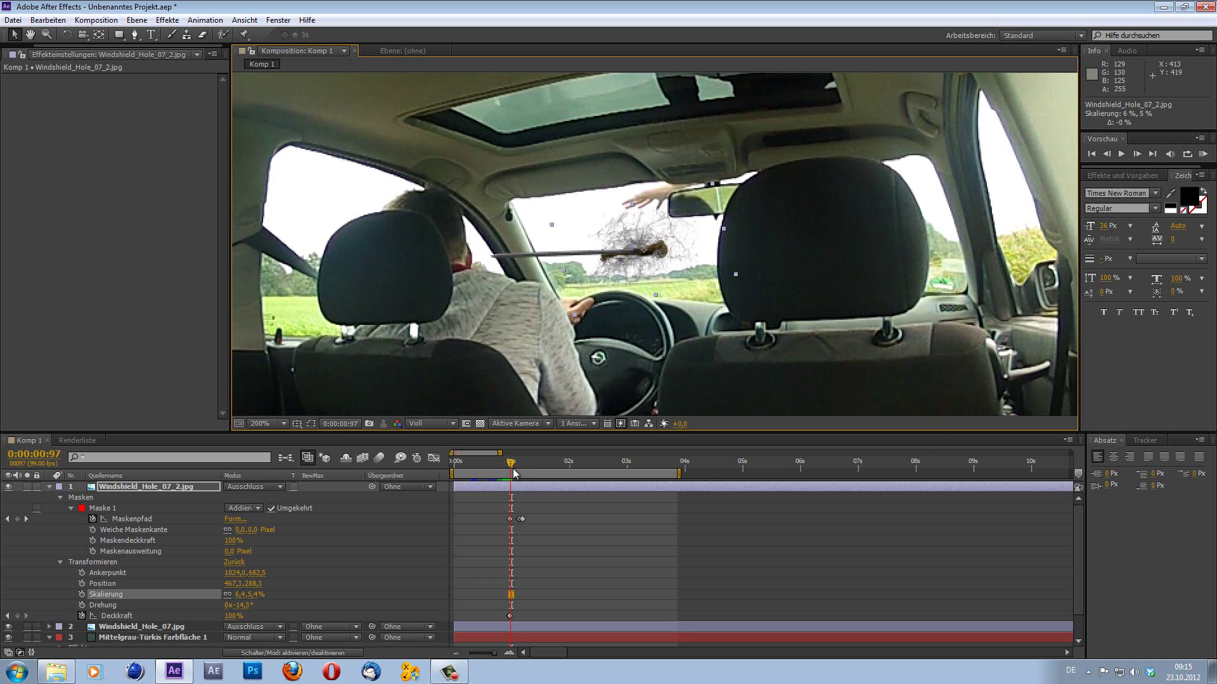
{"action": "scroll", "coordinate": [213, 588], "scroll_direction": "down", "scroll_amount": 1}
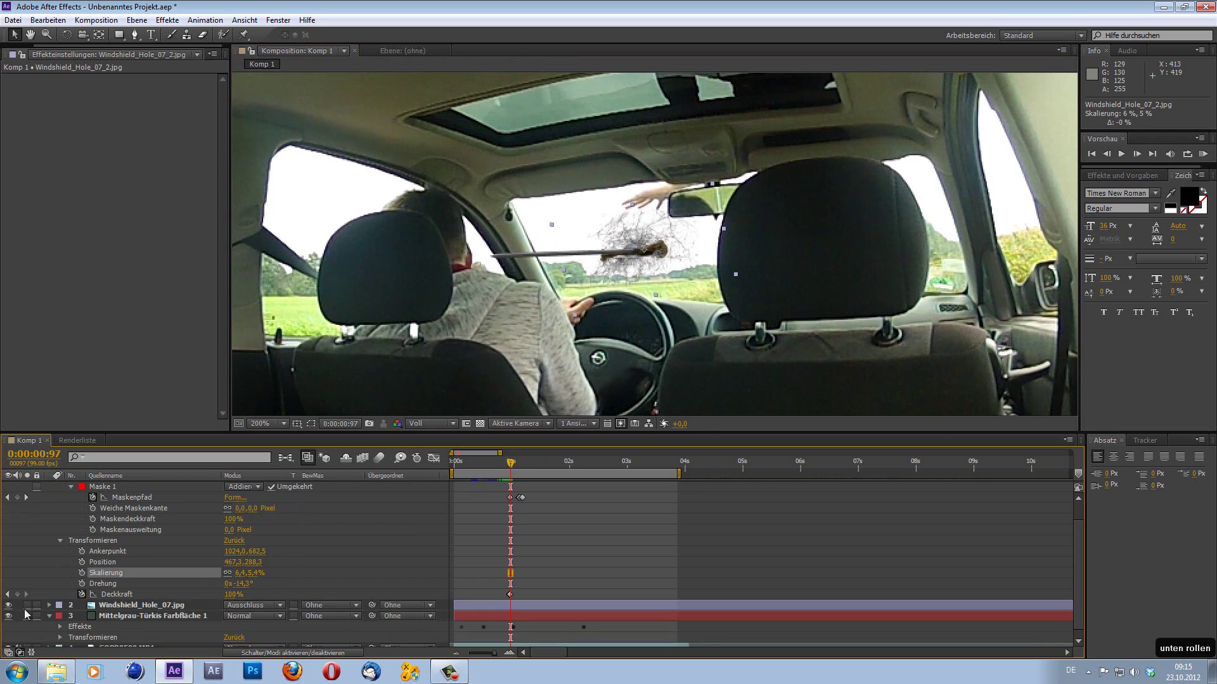
{"action": "left_click", "coordinate": [50, 603]}
{"action": "scroll", "coordinate": [68, 601], "scroll_direction": "down", "scroll_amount": 1}
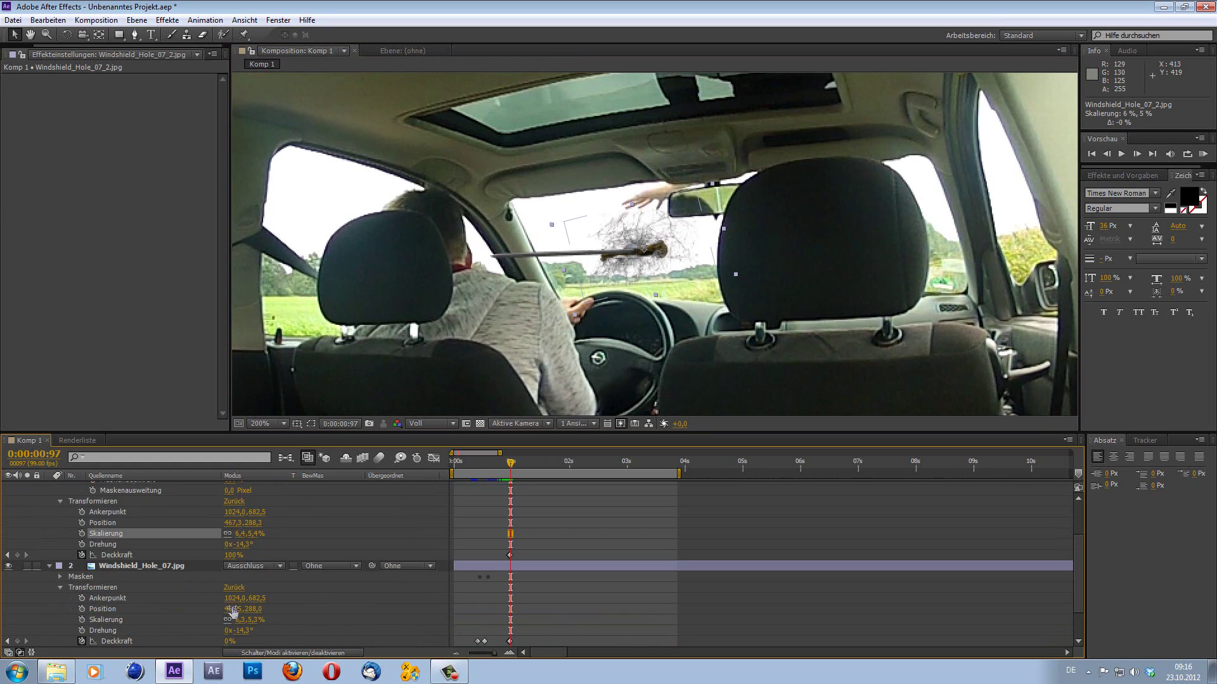
{"action": "left_click", "coordinate": [154, 565]}
{"action": "scroll", "coordinate": [326, 515], "scroll_direction": "up", "scroll_amount": 1}
{"action": "scroll", "coordinate": [166, 527], "scroll_direction": "up", "scroll_amount": 1}
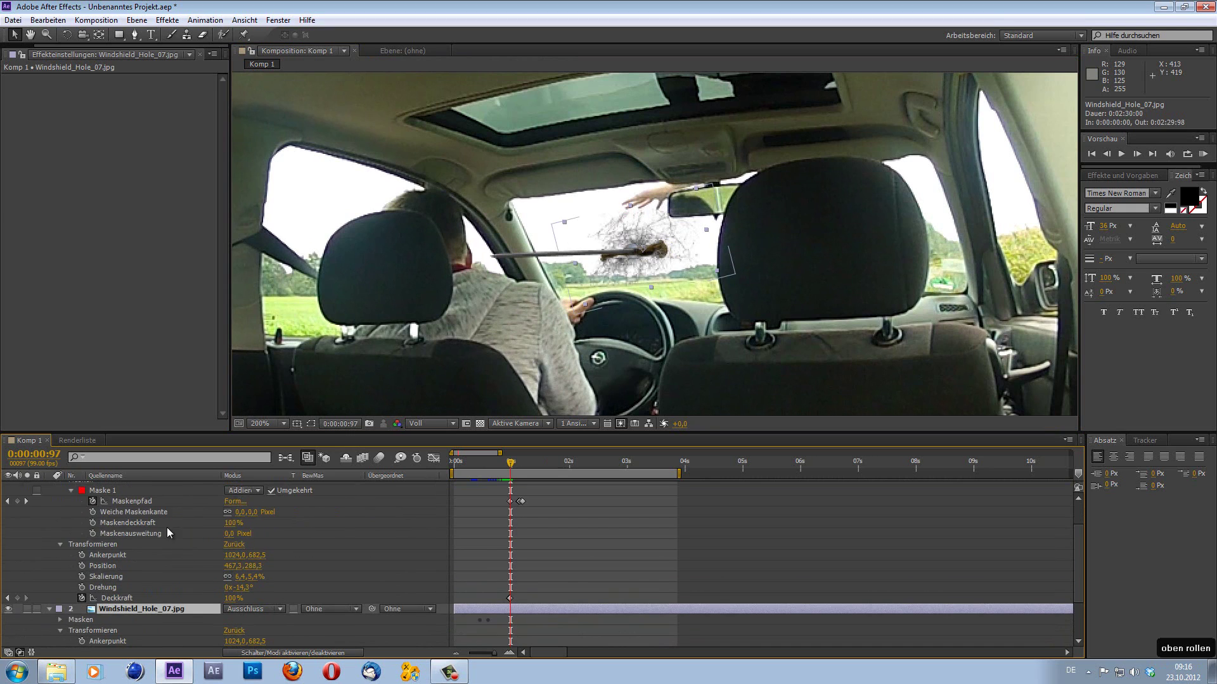
{"action": "scroll", "coordinate": [166, 527], "scroll_direction": "up", "scroll_amount": 1}
{"action": "left_click", "coordinate": [141, 476]}
Step: Fine-tune Windshield_Hole_07_2.jpg's scale to about 6.3, 5.3% and review the impact frames
{"action": "left_click", "coordinate": [154, 488]}
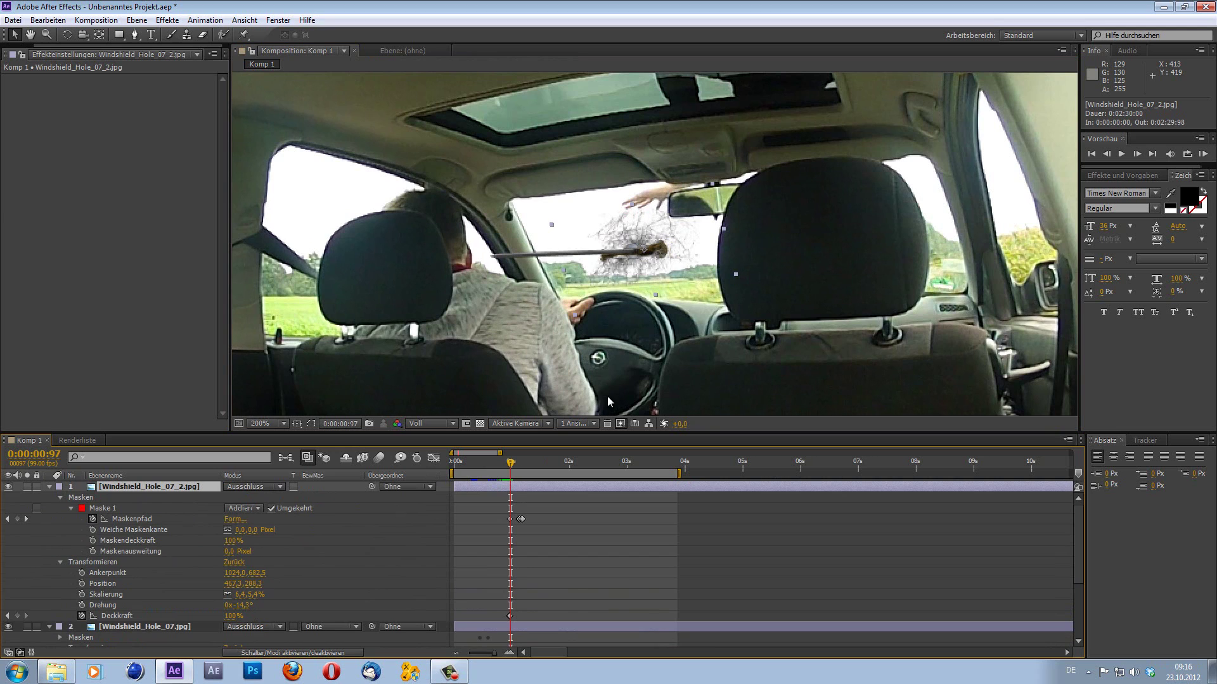
{"action": "left_click_drag", "start_coordinate": [735, 274], "coordinate": [733, 273]}
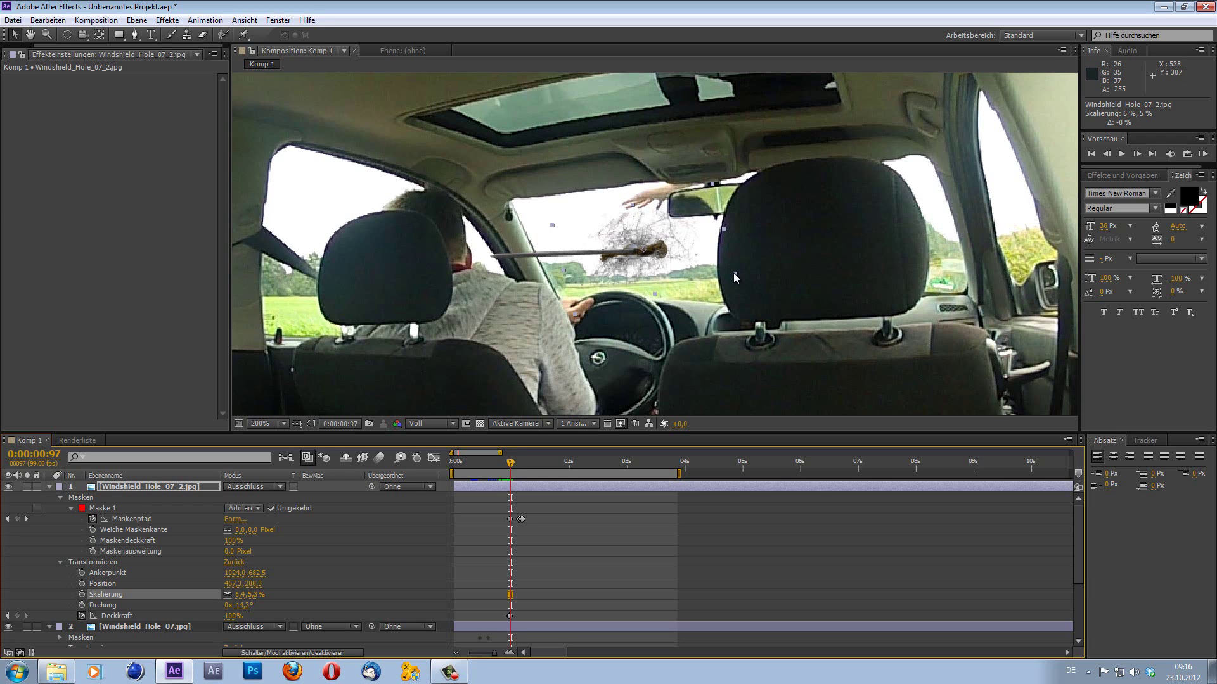
{"action": "left_click_drag", "start_coordinate": [734, 273], "coordinate": [735, 273]}
{"action": "scroll", "coordinate": [733, 274], "scroll_direction": "up", "scroll_amount": 3}
{"action": "scroll", "coordinate": [561, 344], "scroll_direction": "down", "scroll_amount": 3}
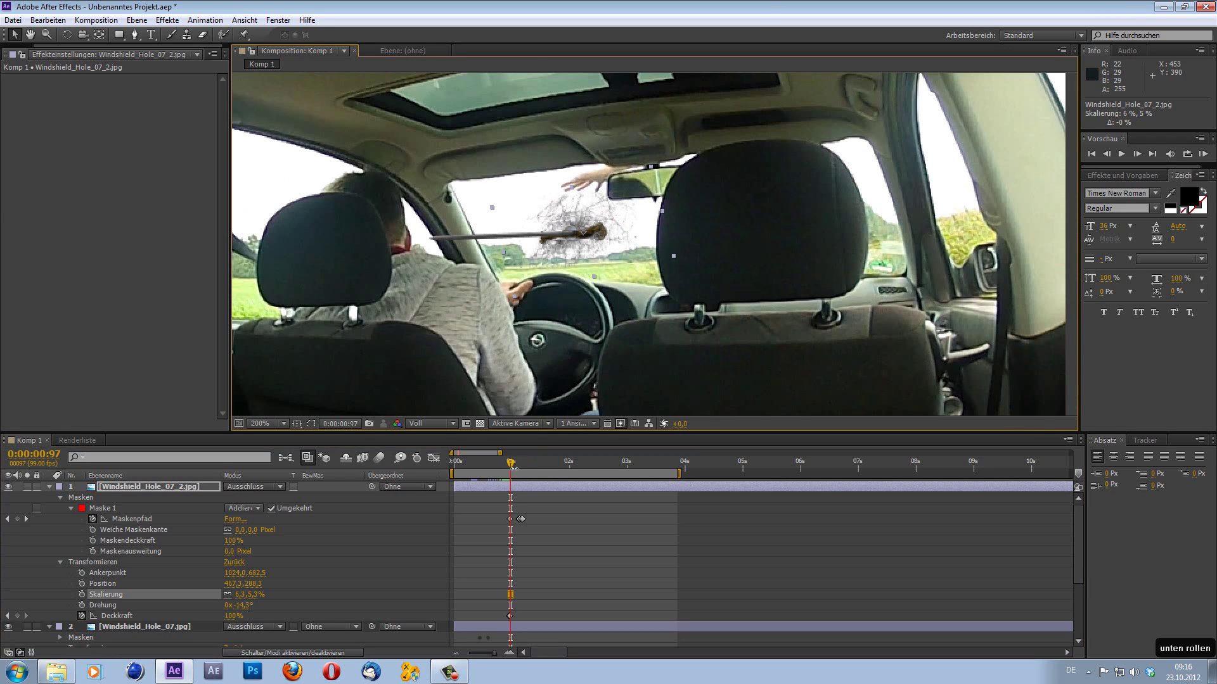
{"action": "mouse_move", "coordinate": [519, 472]}
{"action": "left_mouse_down"}
{"action": "mouse_move", "coordinate": [503, 473]}
{"action": "mouse_move", "coordinate": [525, 480]}
{"action": "mouse_move", "coordinate": [505, 489]}
{"action": "mouse_move", "coordinate": [538, 486]}
{"action": "left_mouse_up"}
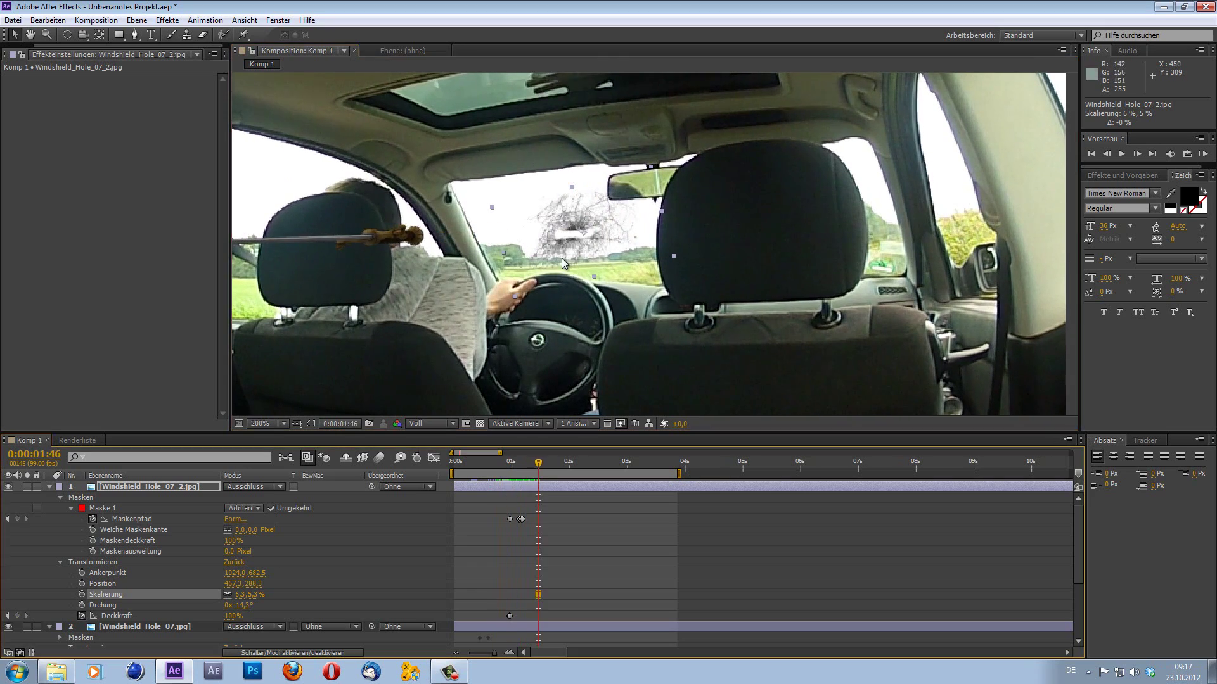
{"action": "scroll", "coordinate": [561, 258], "scroll_direction": "down", "scroll_amount": 1}
{"action": "scroll", "coordinate": [559, 260], "scroll_direction": "up", "scroll_amount": 1}
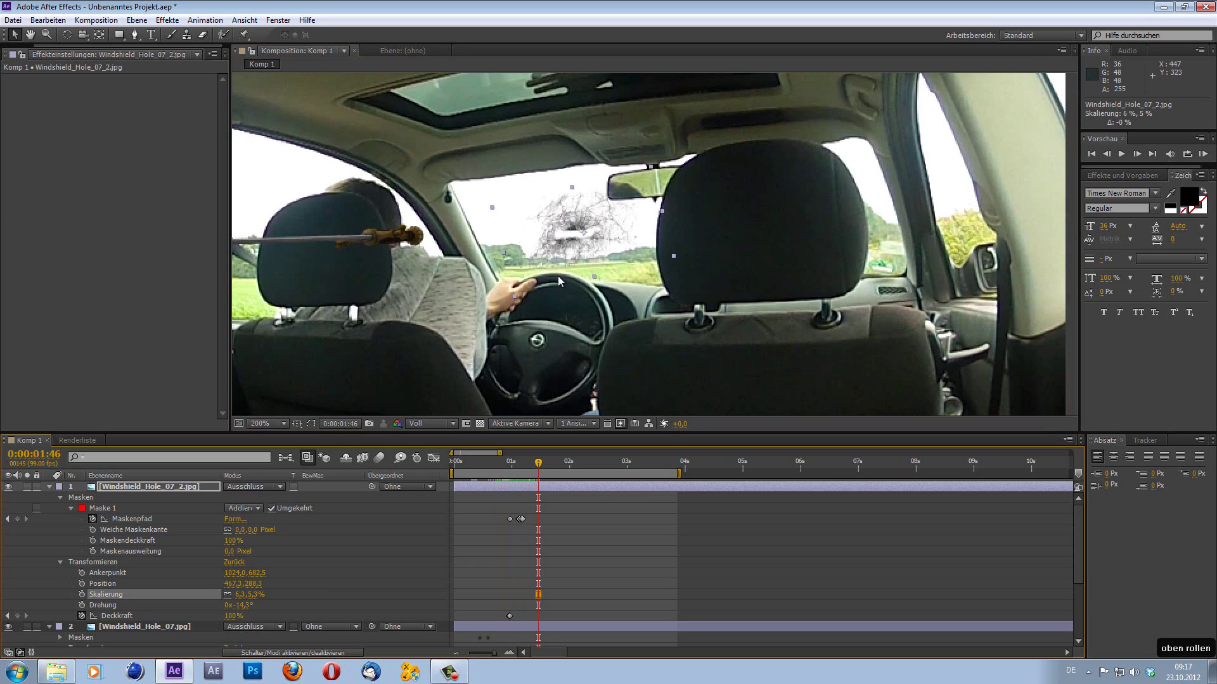